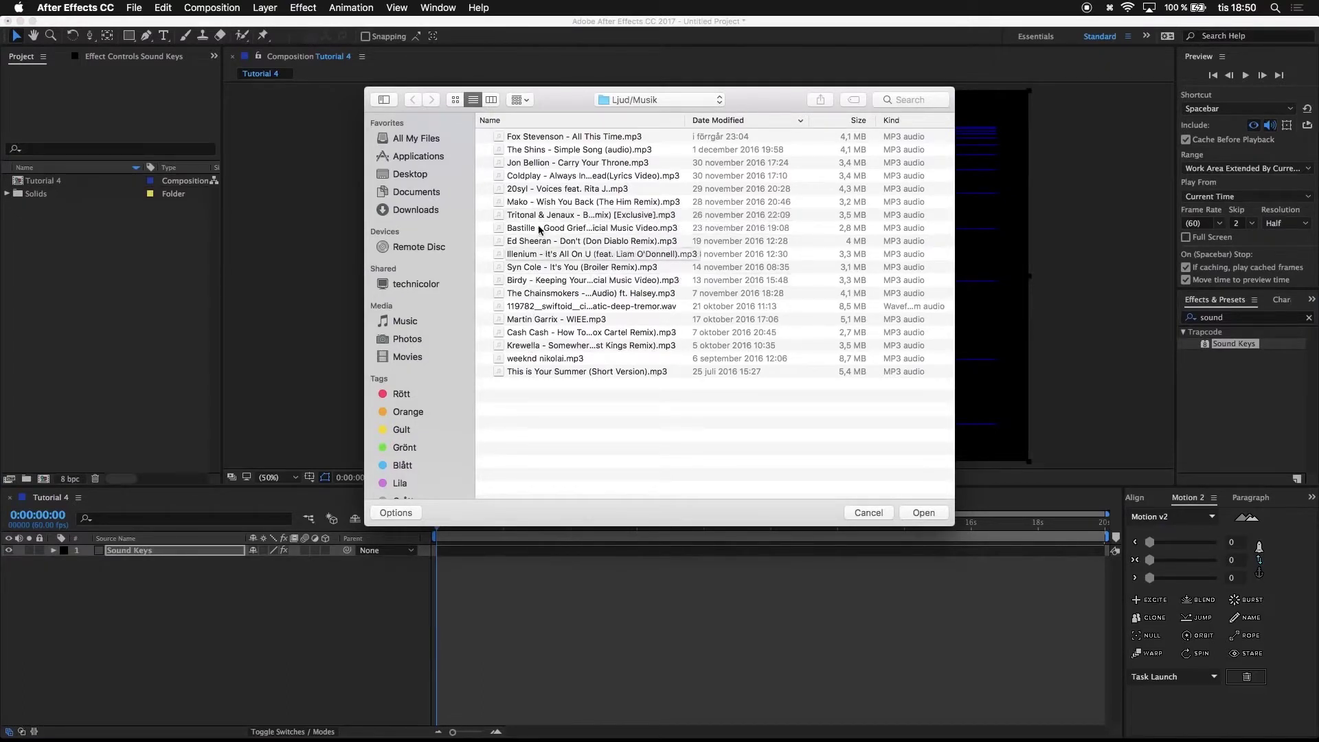
- Import The Chainsmokers ft. Halsey MP3 into the composition beneath the Sound Keys layer and rename its layer Track
double_click(533, 296)
left_click_drag(39, 196, 118, 577)
key("Return")
type("Track")
left_click(161, 617)
left_click(120, 563)
- Set the Sound Keys effect's Audio Layer to the Track layer
left_click(117, 551)
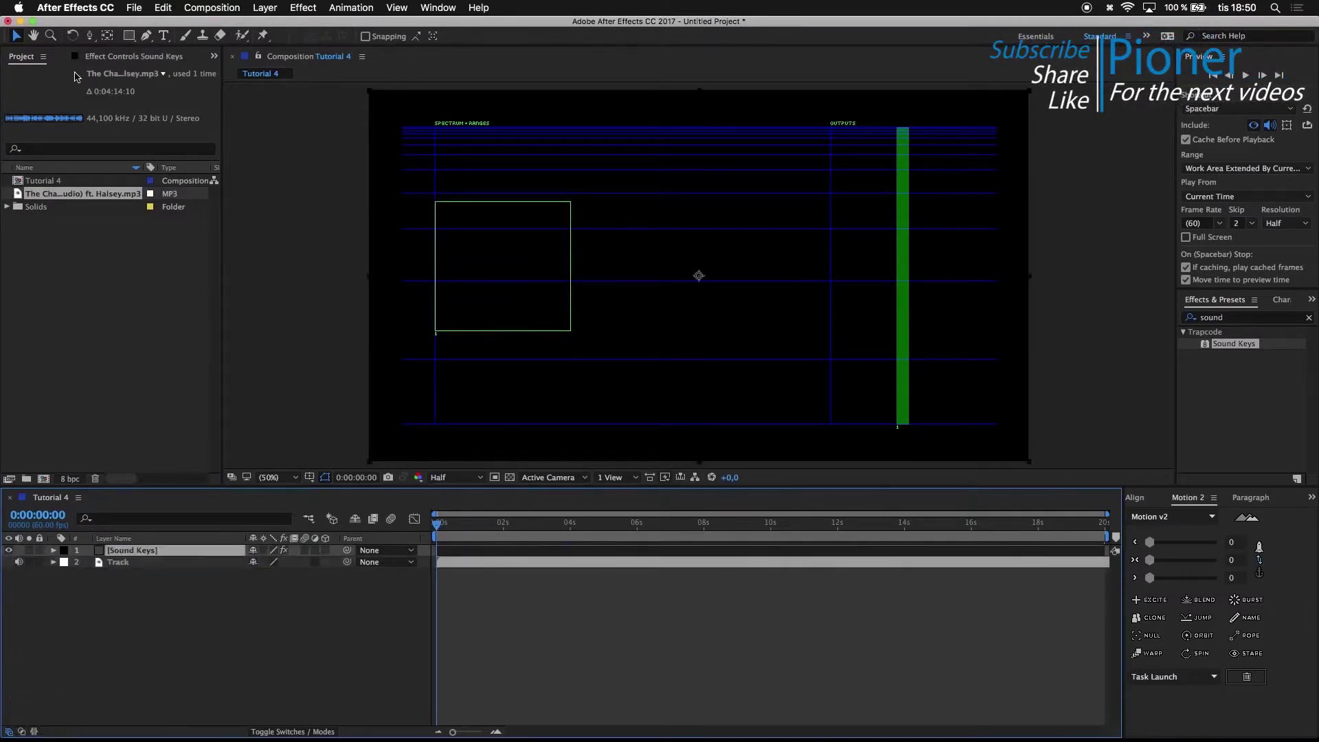
left_click(107, 57)
left_click(130, 97)
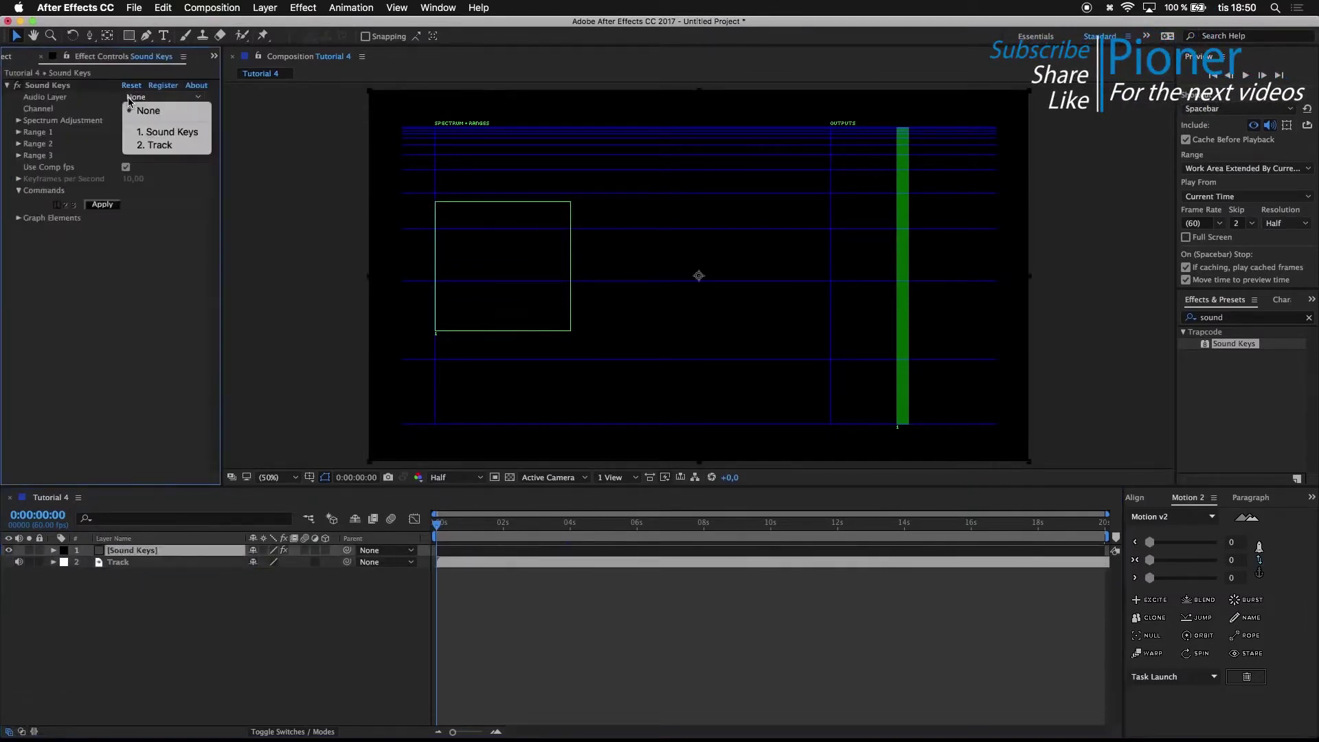
left_click(155, 146)
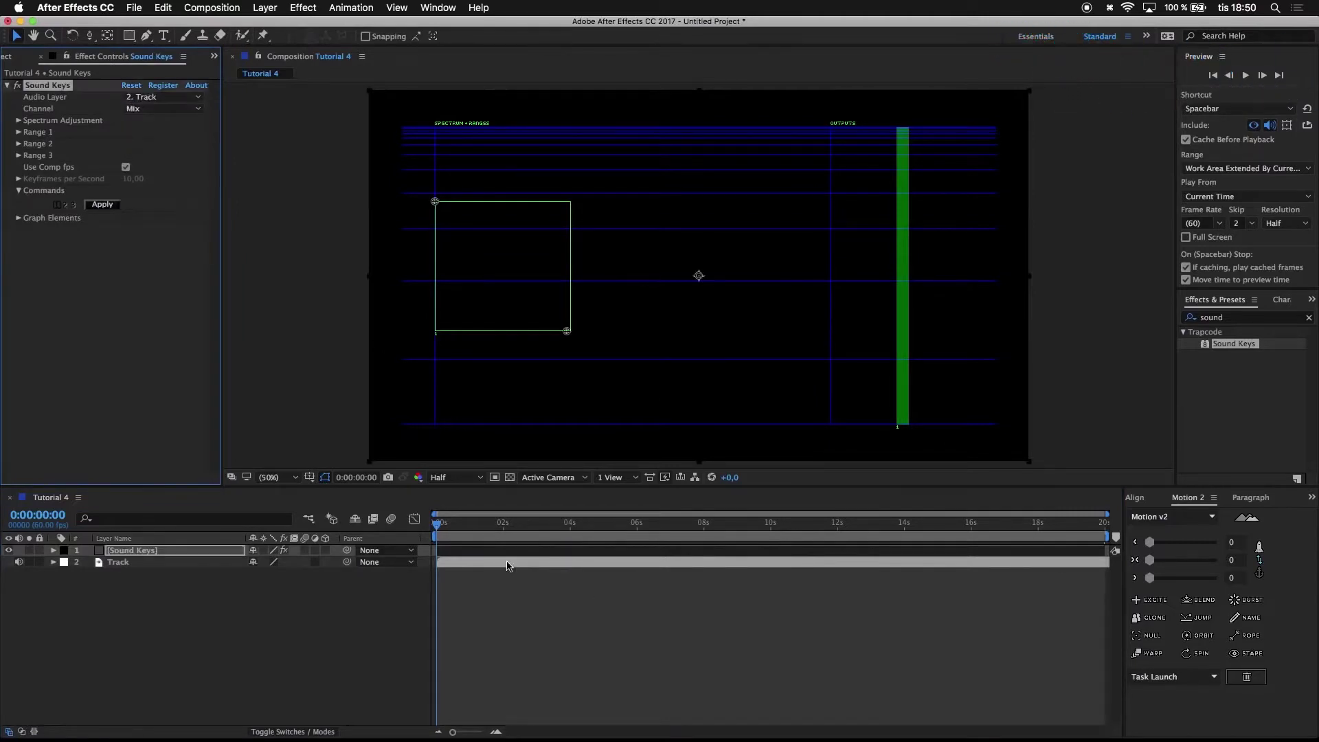
- Reveal the Track layer's audio waveform and play a short preview of the Sound Keys spectrum
left_click(575, 563)
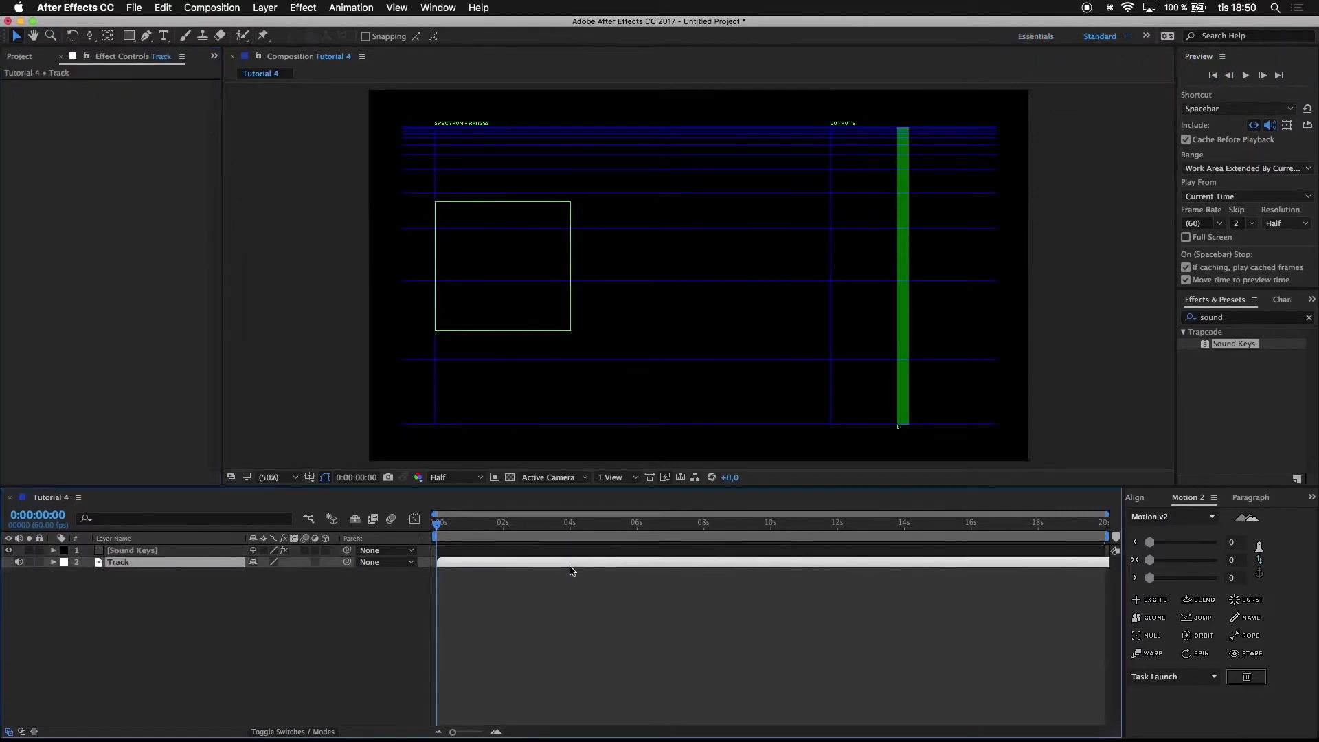
key("l")
key("l")
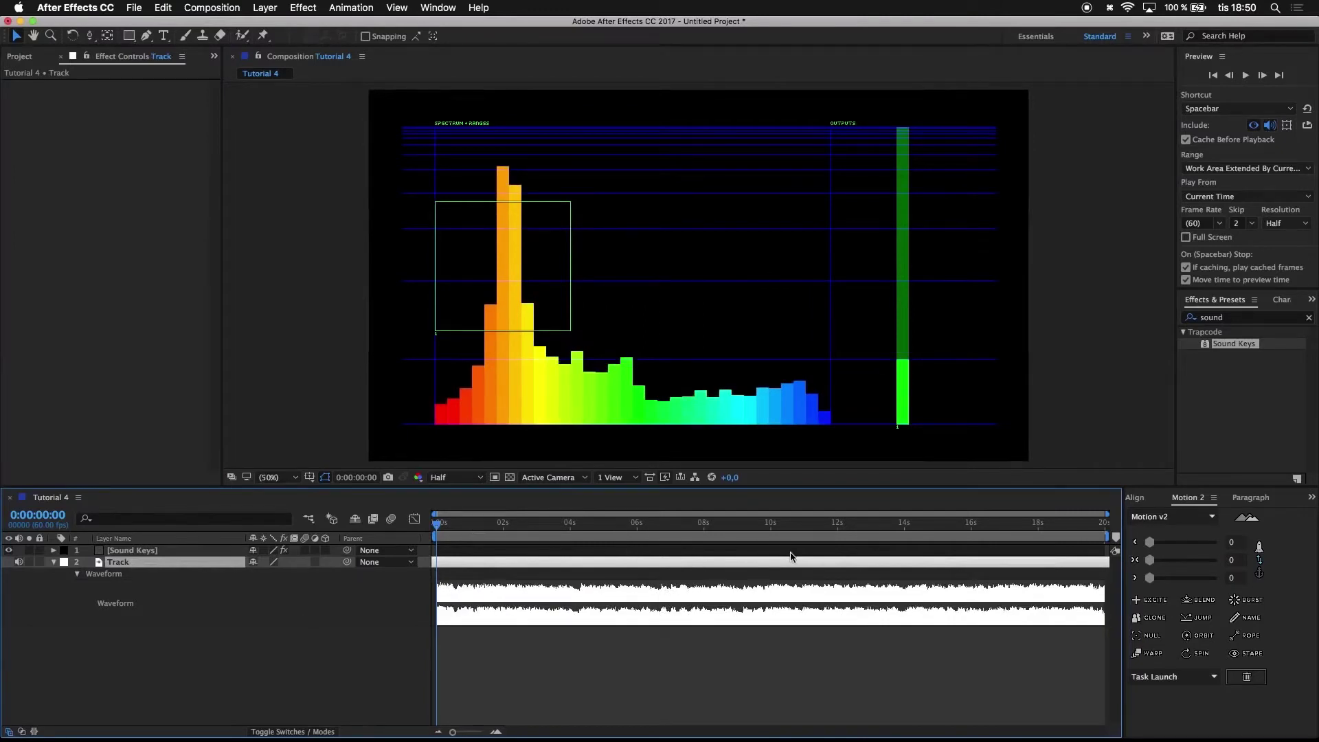
key("space")
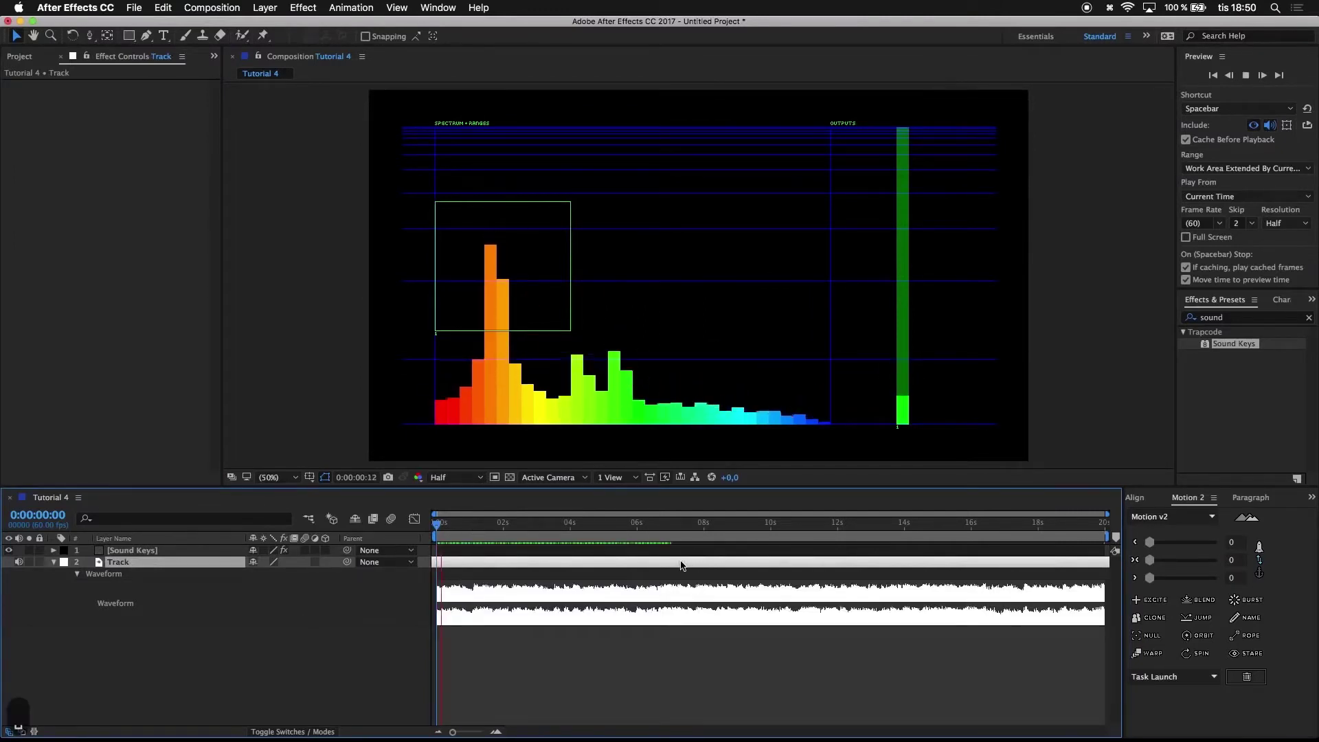
key("space")
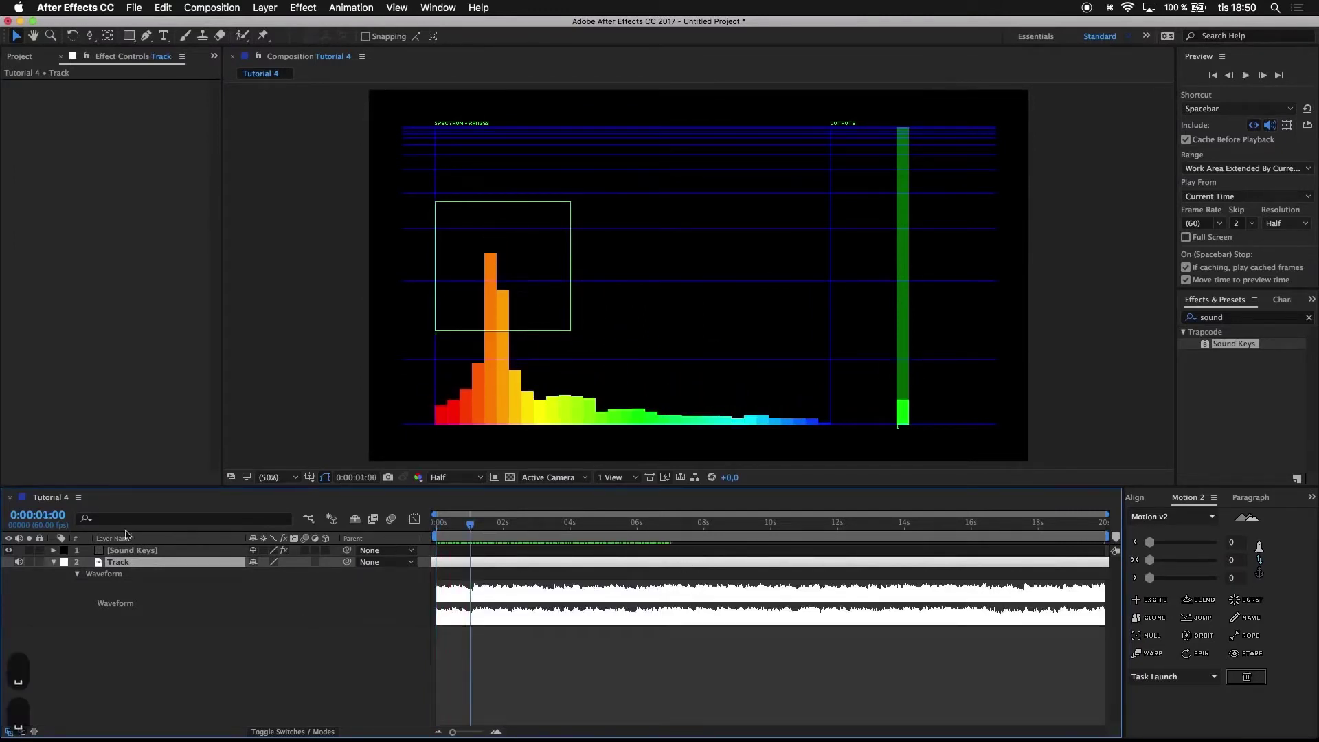
- Hide the Sound Keys layer and slide the Track audio earlier in time, previewing from the start to choose another part of the song
left_click(9, 550)
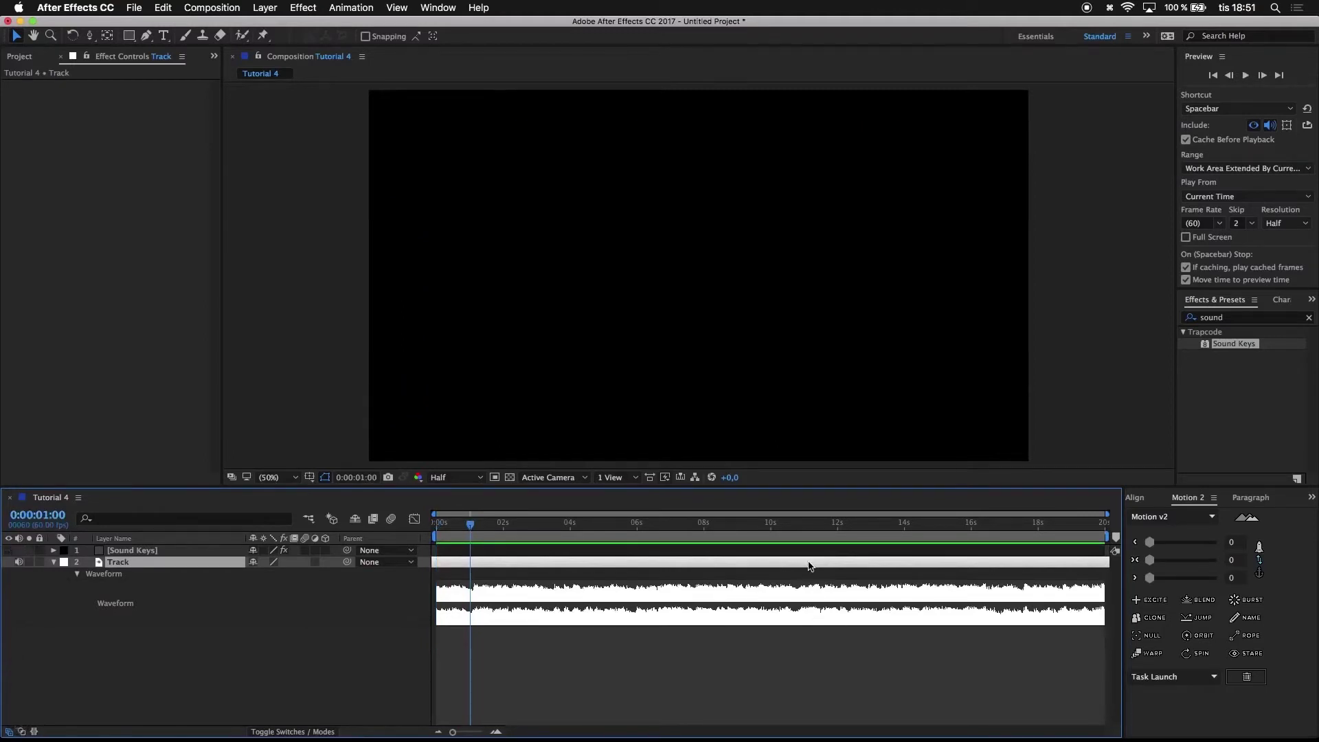
left_click_drag(742, 565, 571, 575)
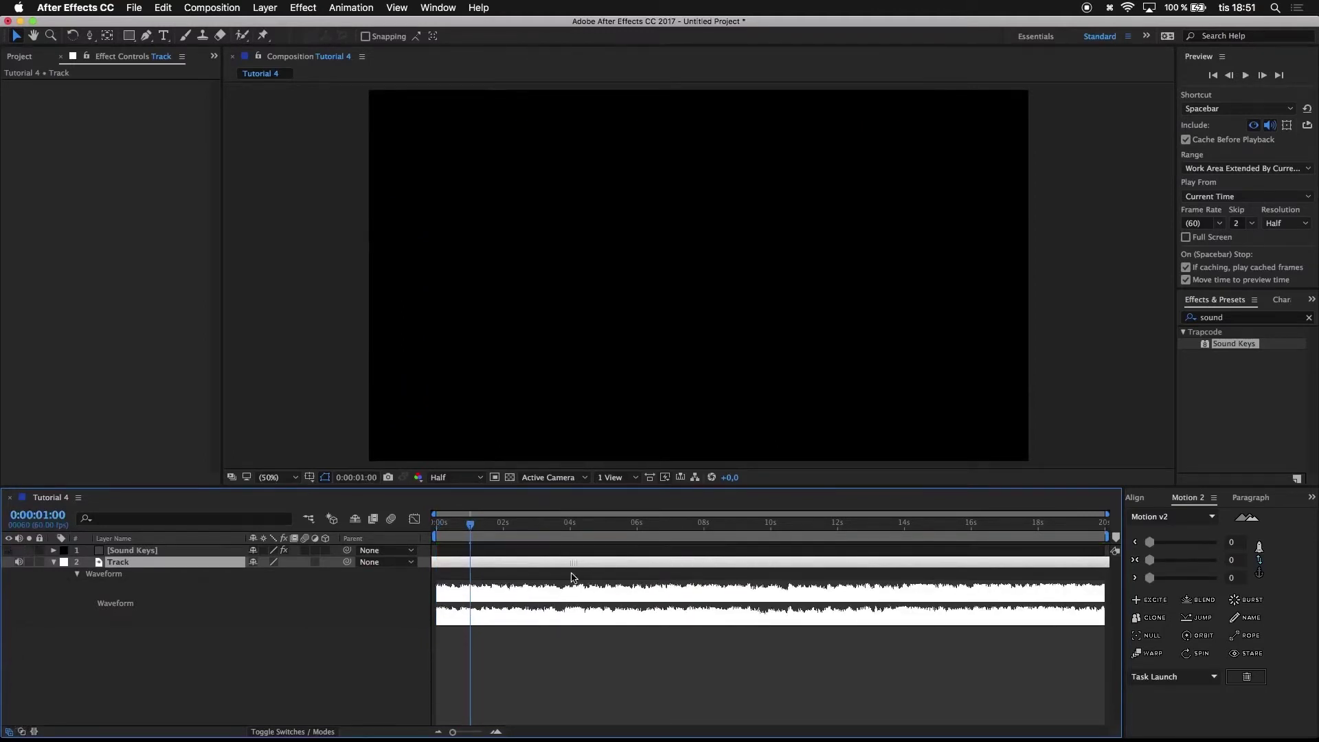
left_click_drag(473, 533, 327, 529)
key("space")
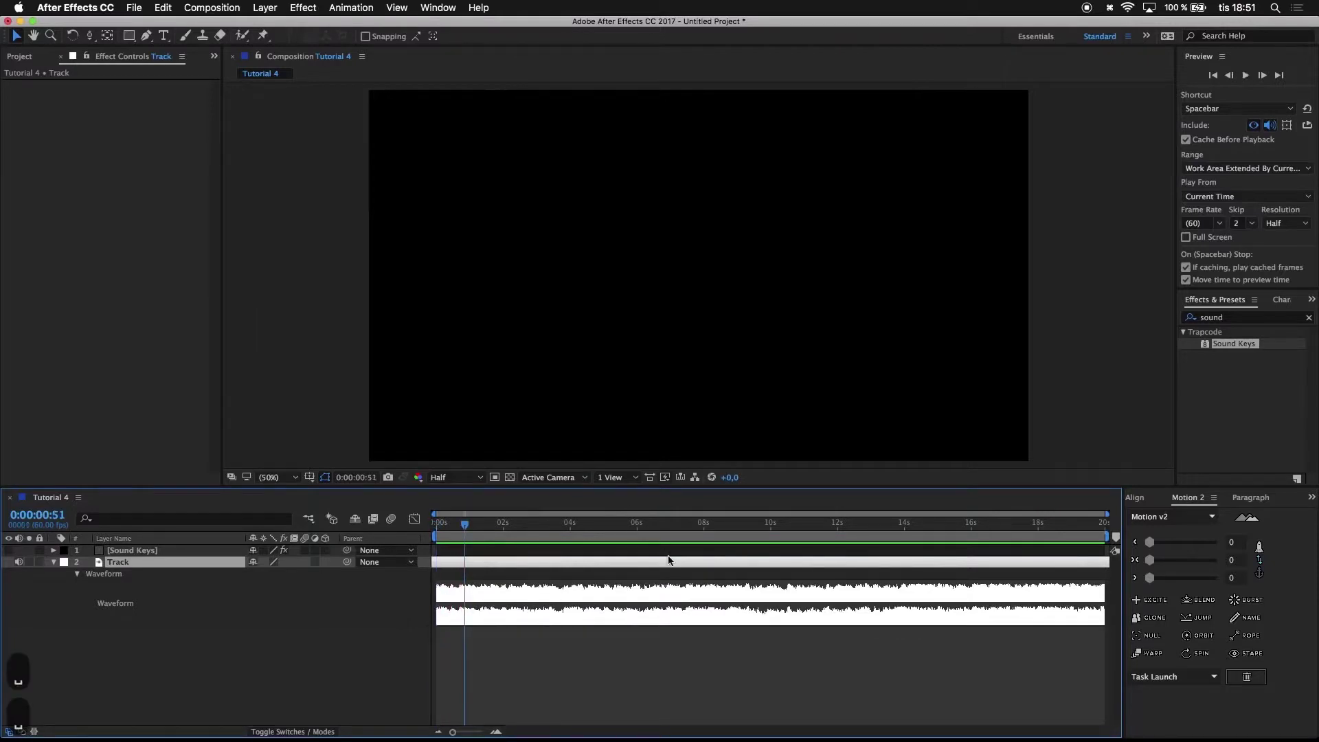
left_click_drag(659, 561, 353, 527)
key("space")
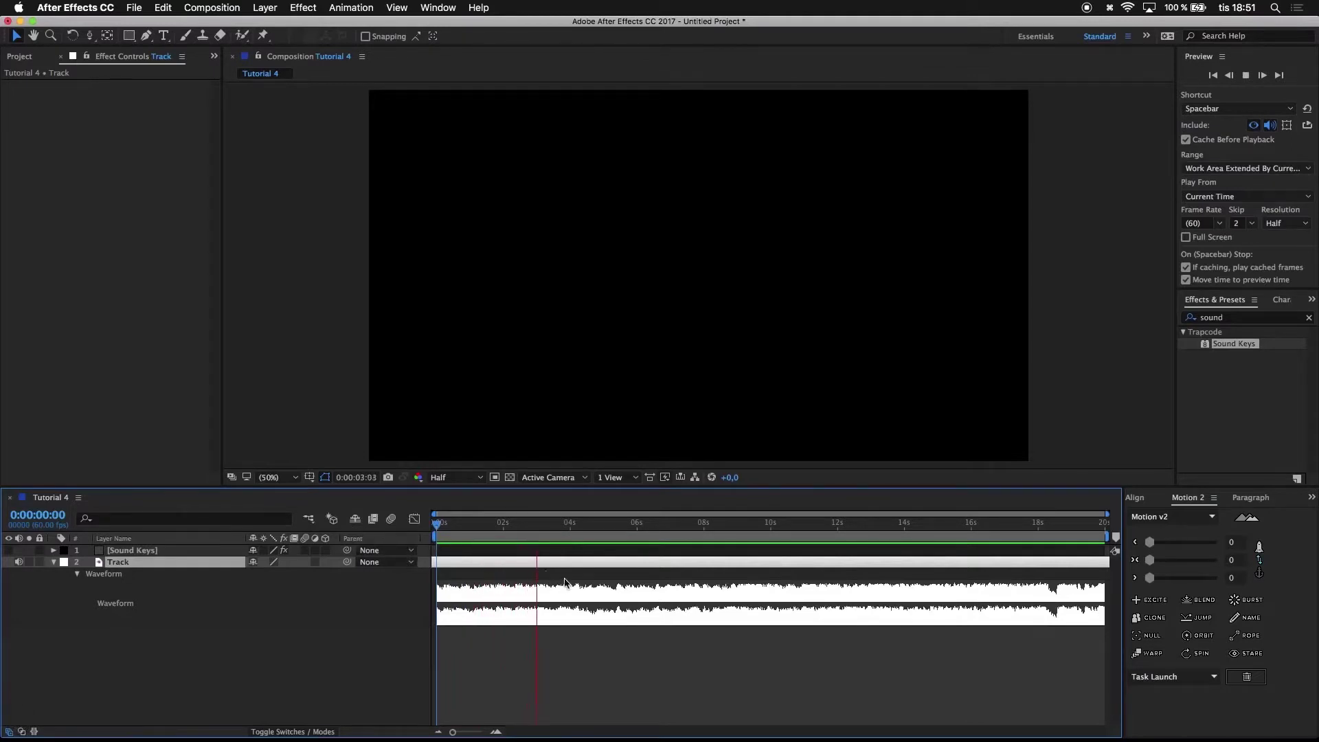
key("space")
left_click_drag(555, 564, 386, 528)
key("space")
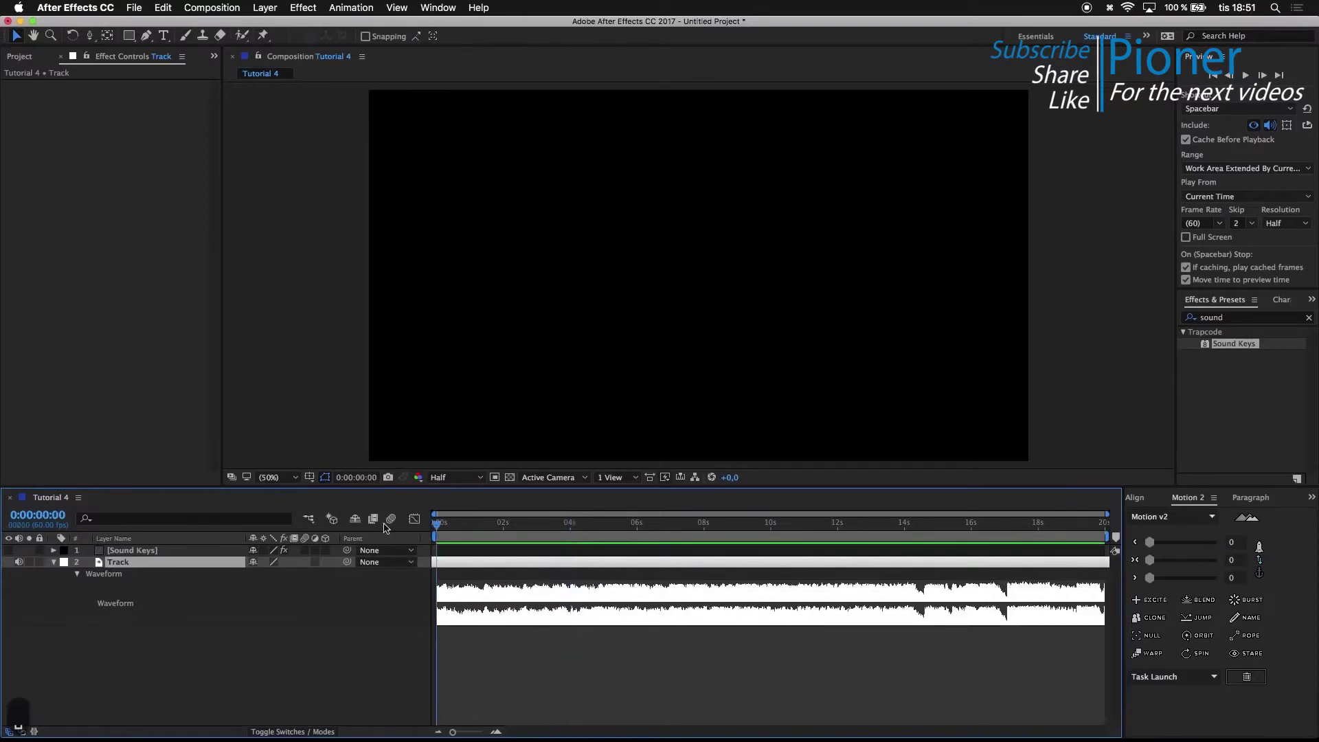
- Make the Sound Keys layer visible again and collapse the Track layer's waveform
left_click(8, 551)
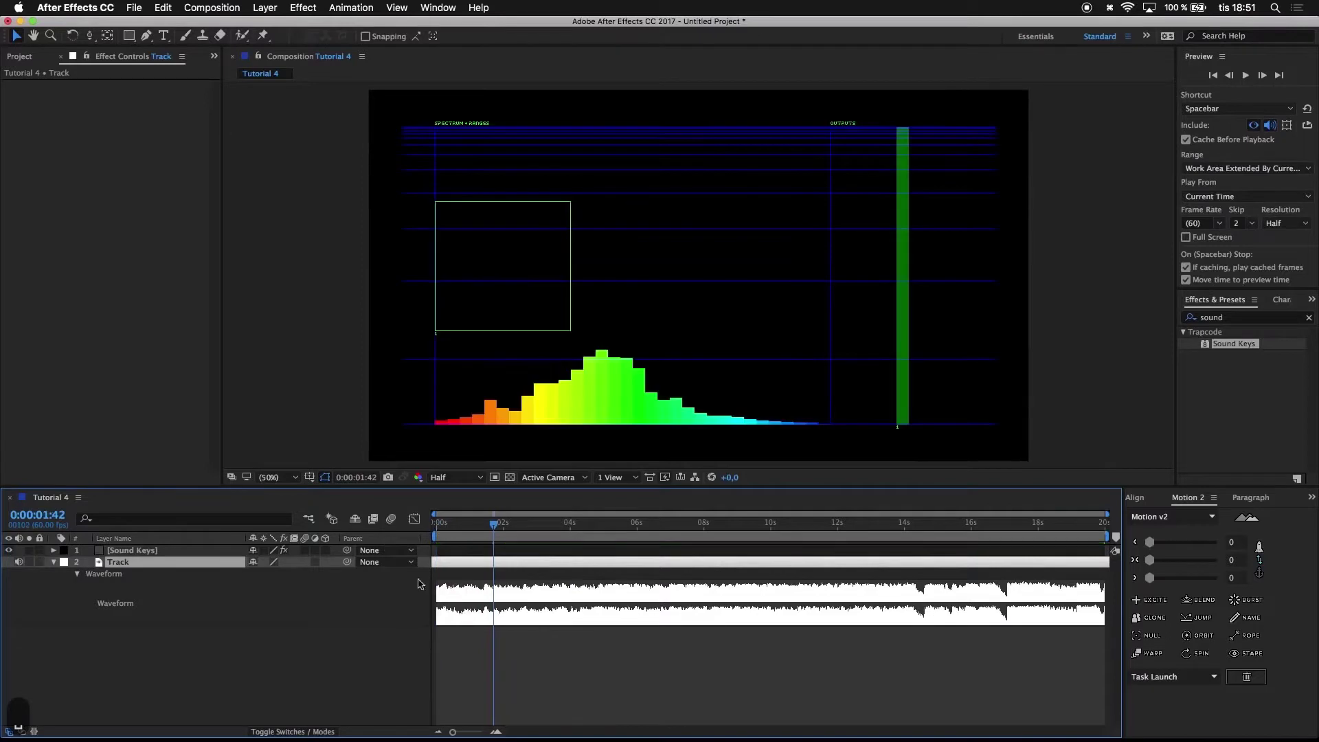
left_click(58, 560)
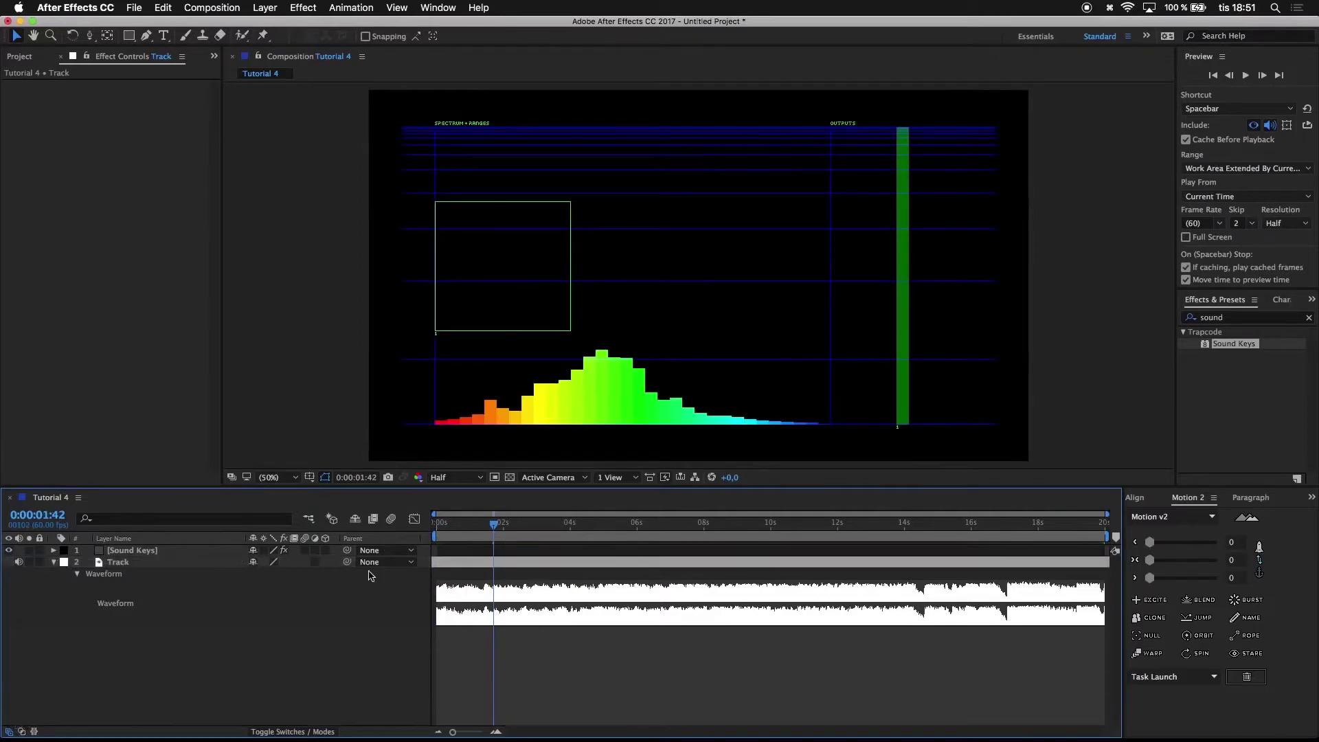
left_click(53, 562)
- Preview the audio spectrum from the start of the composition
left_click_drag(468, 524, 422, 529)
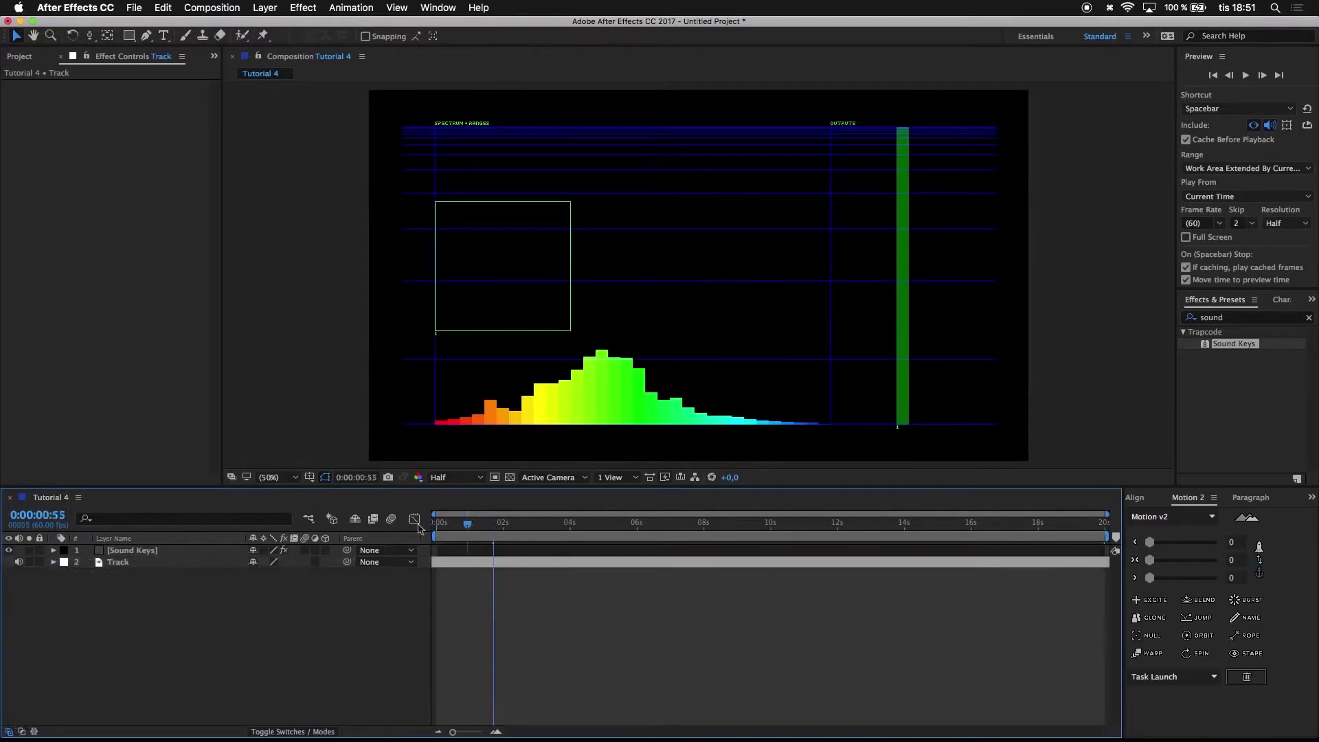
key("space")
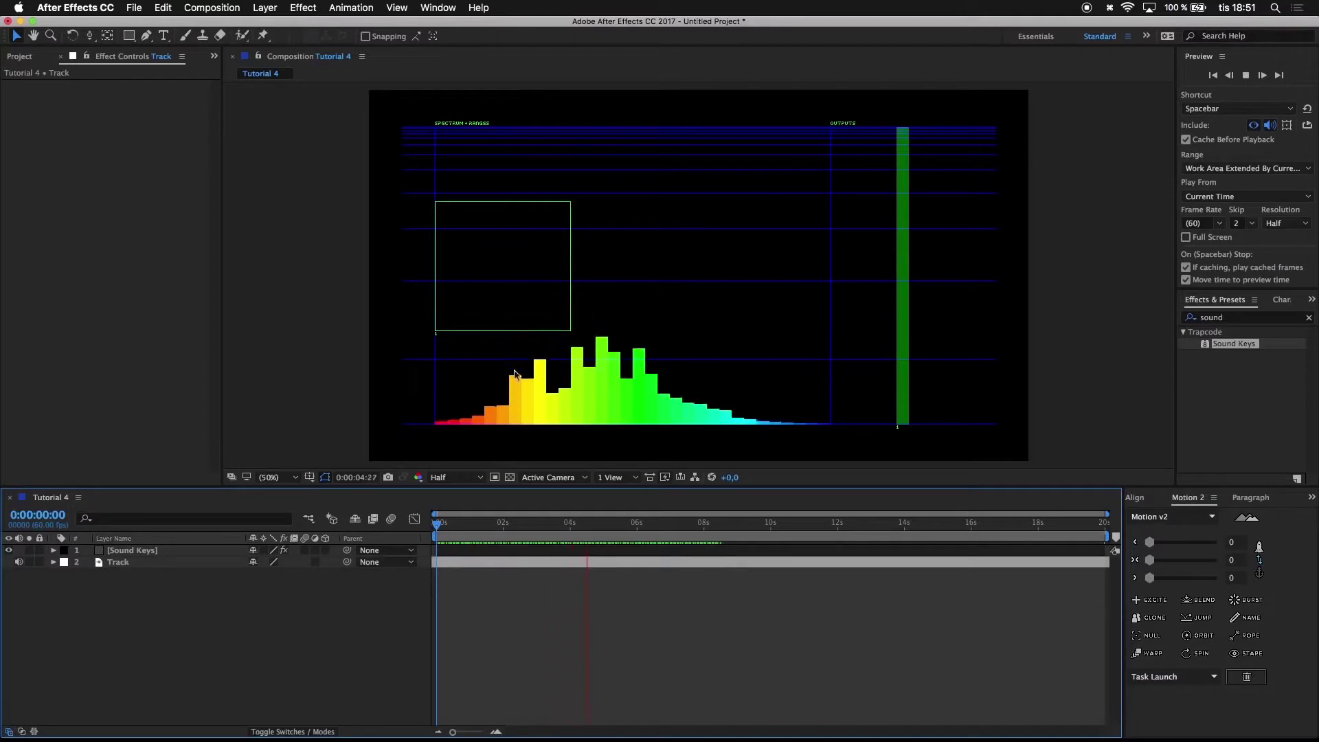
key("space")
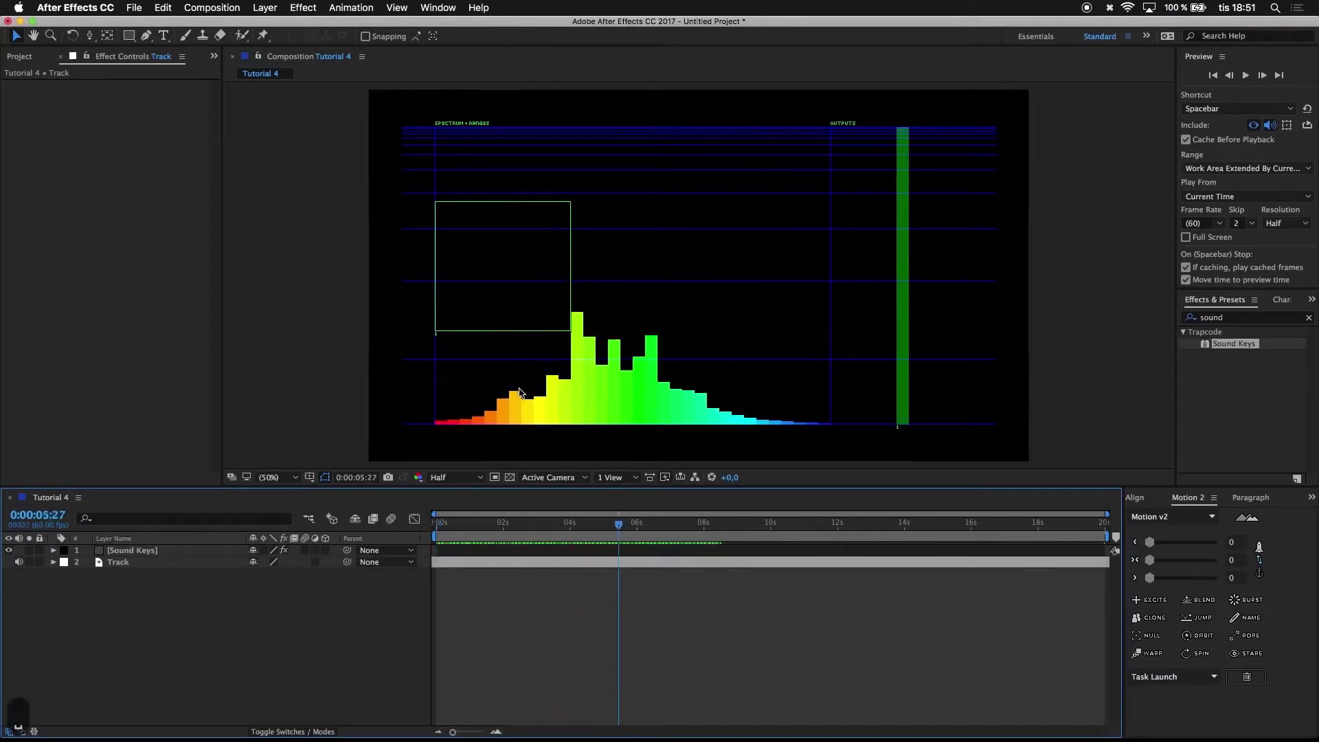
- At 0:00:03:48, shrink the Sound Keys range box to a tiny area over the yellow bar beside the tallest spectrum peak
left_click_drag(554, 528, 564, 525)
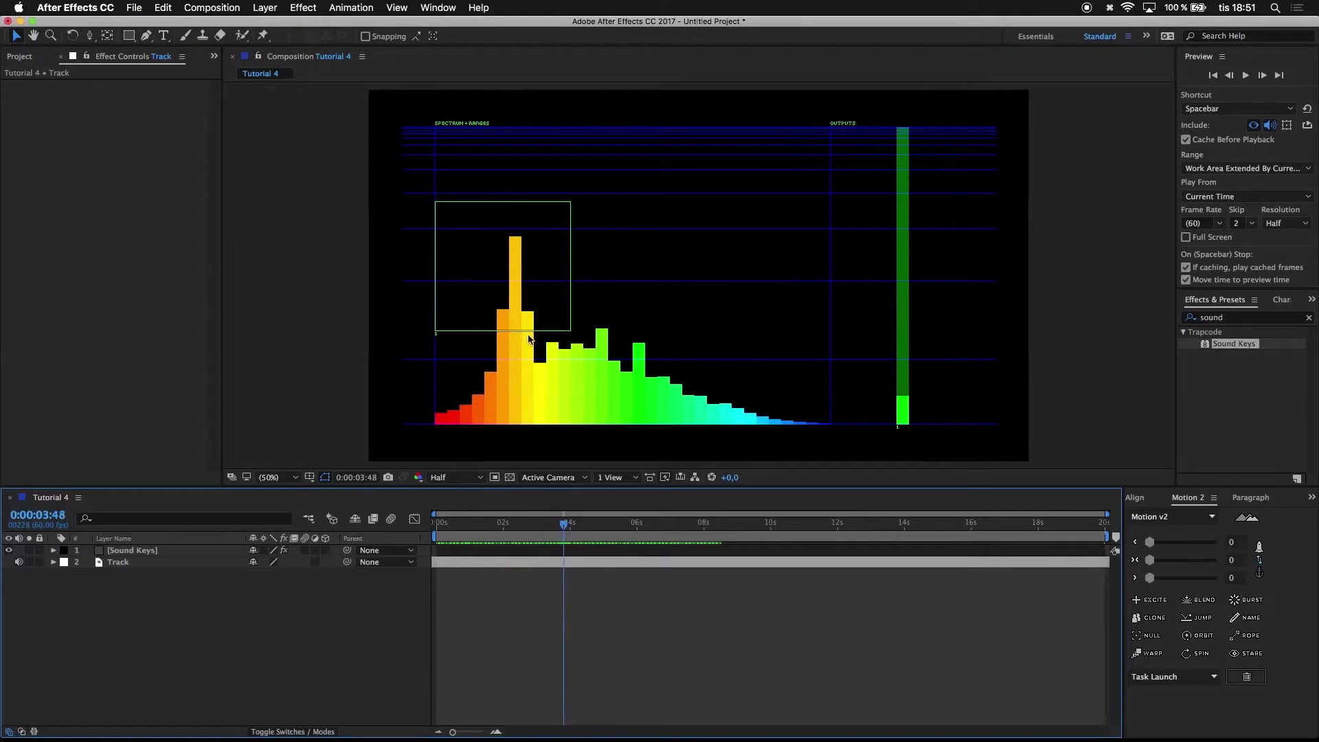
left_click(147, 551)
left_click(48, 84)
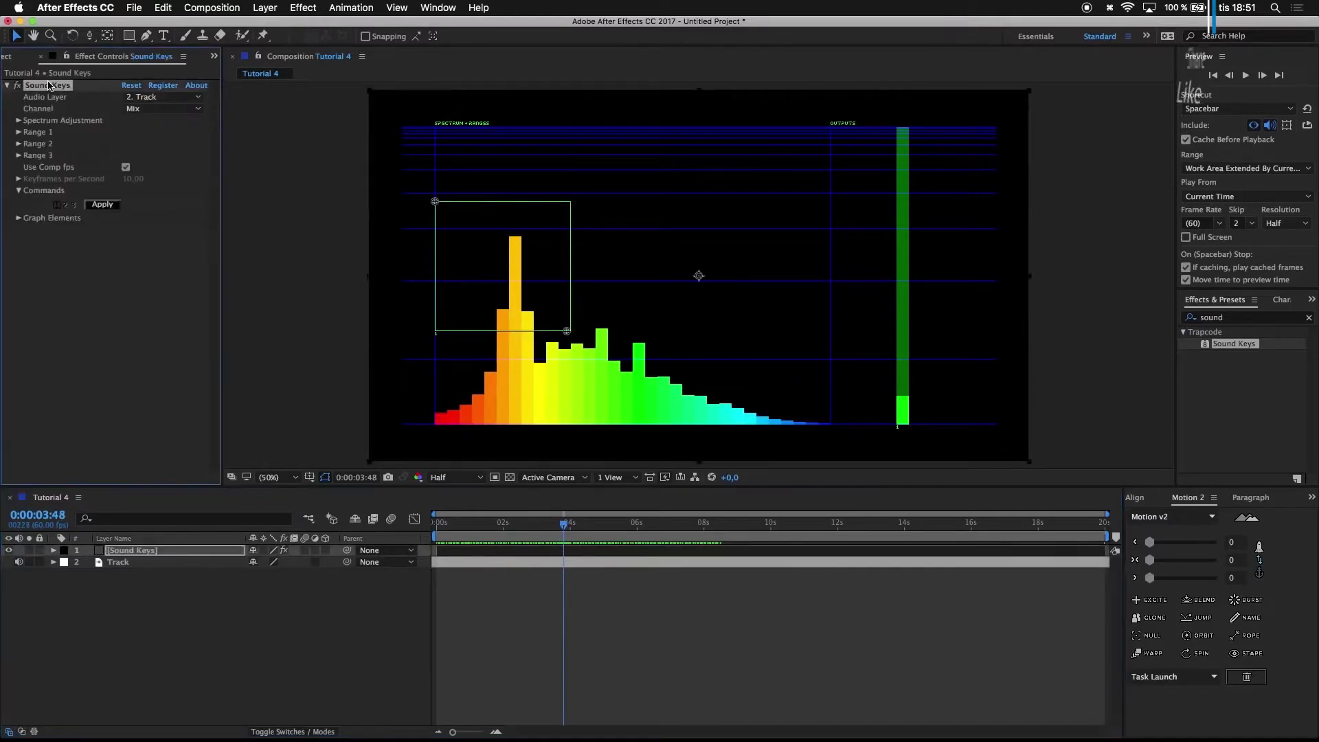
left_click_drag(571, 332, 529, 343)
left_click_drag(437, 203, 527, 336)
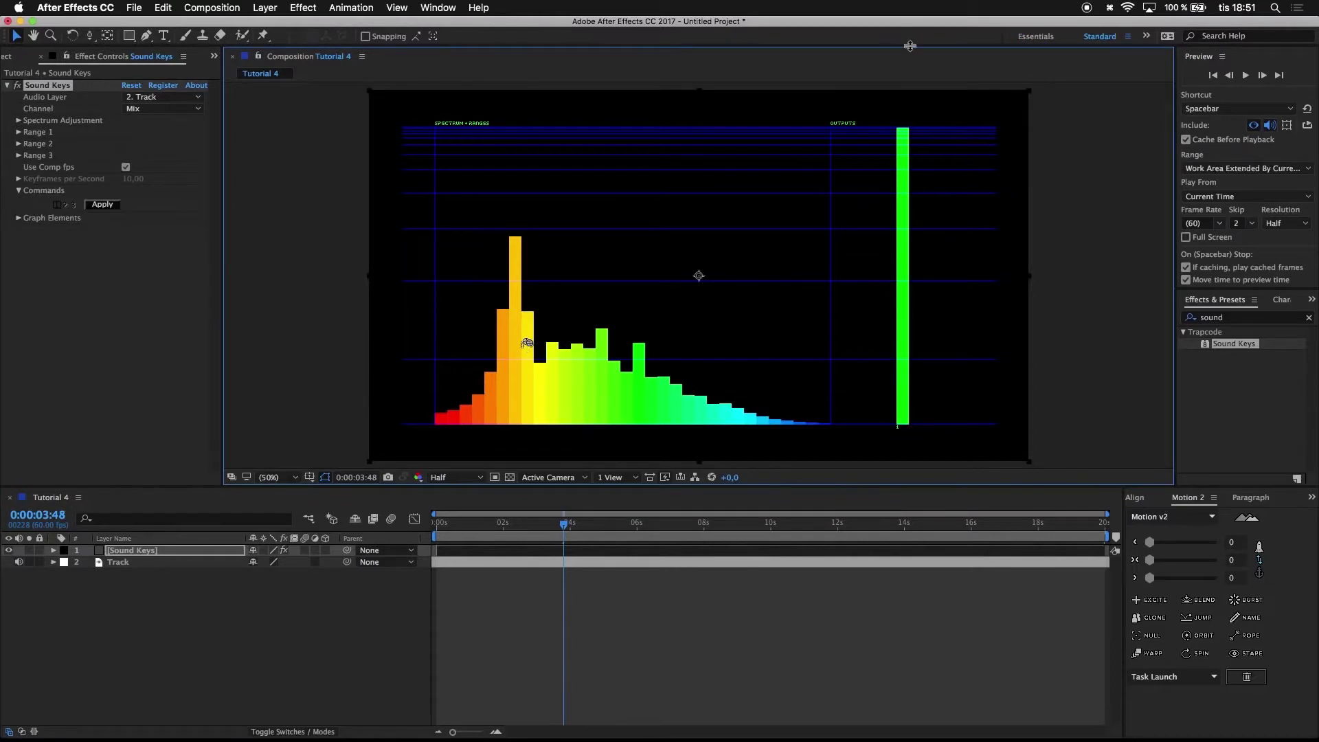
- Play the composition from the start to check how the output reacts to the reduced range
left_click_drag(540, 527, 307, 548)
key("space")
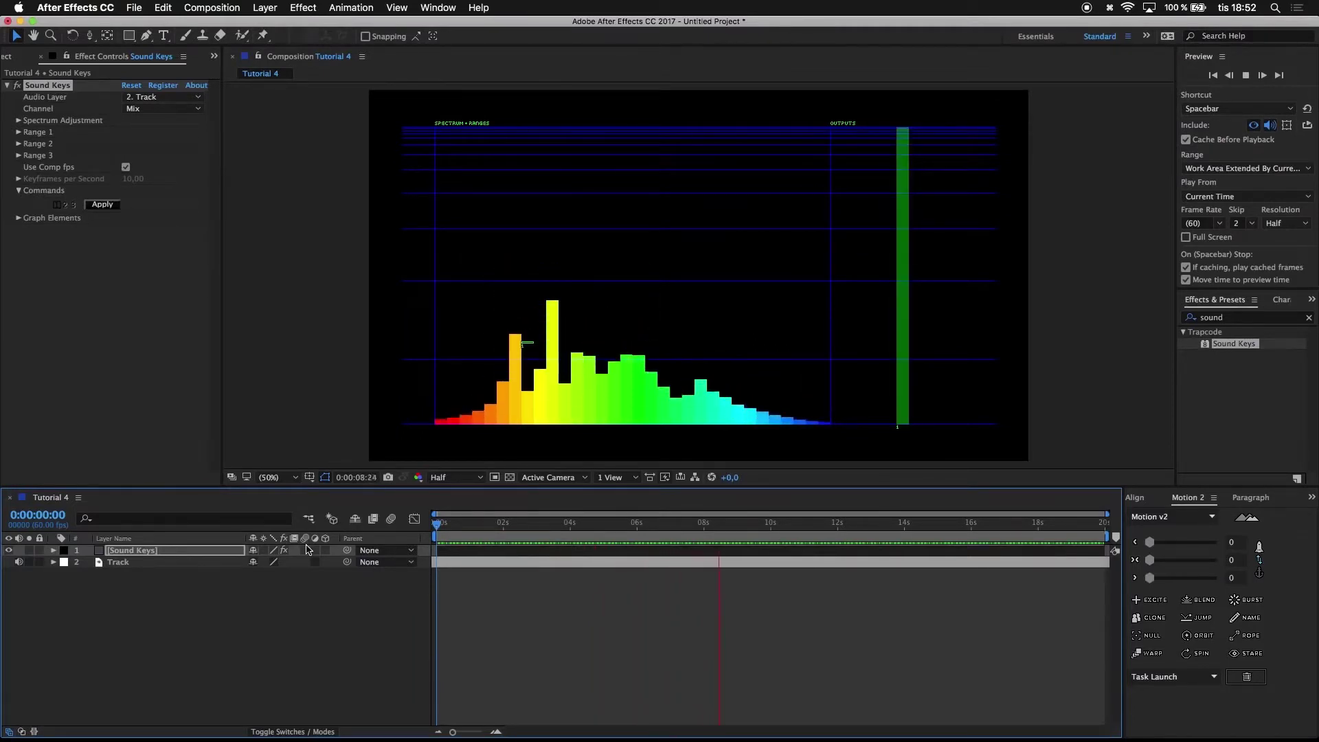
key("space")
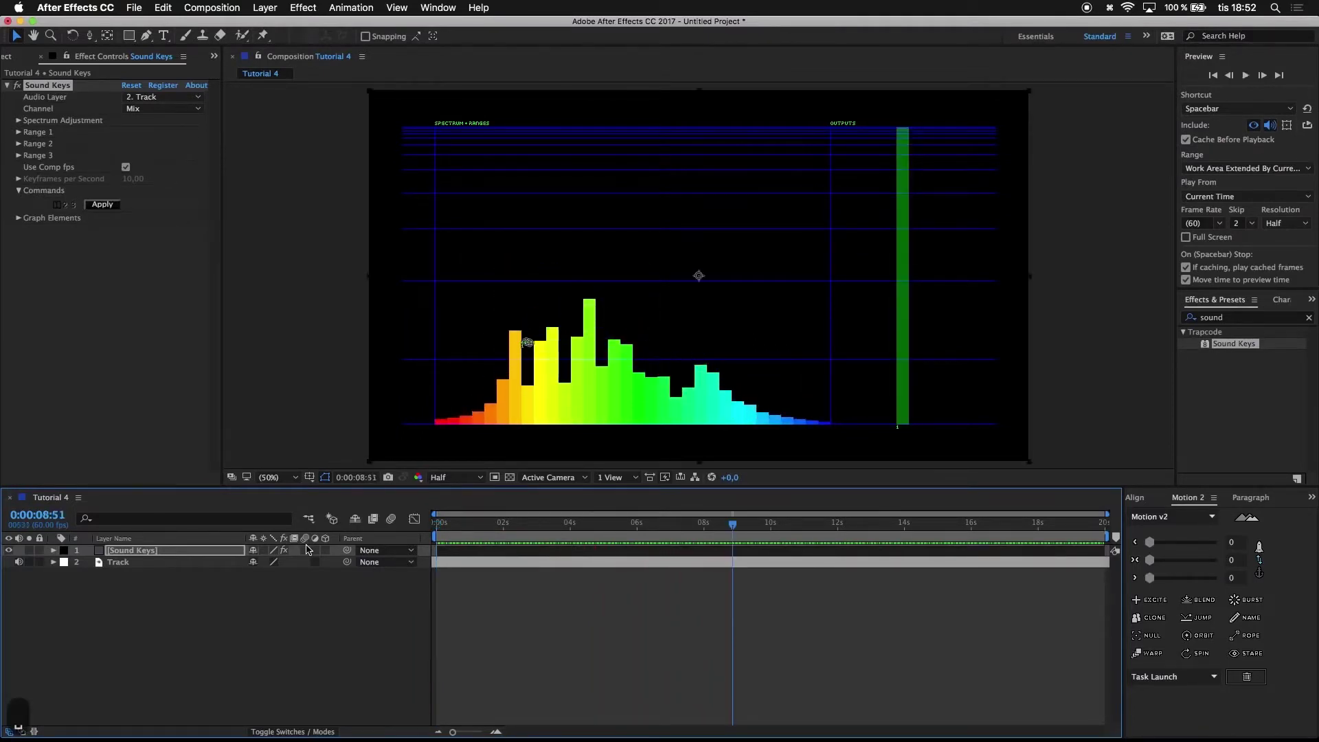
- Hide the Sound Keys layer and create a new 1920 × 1080 px solid named Tao
left_click(8, 551)
left_click(161, 615)
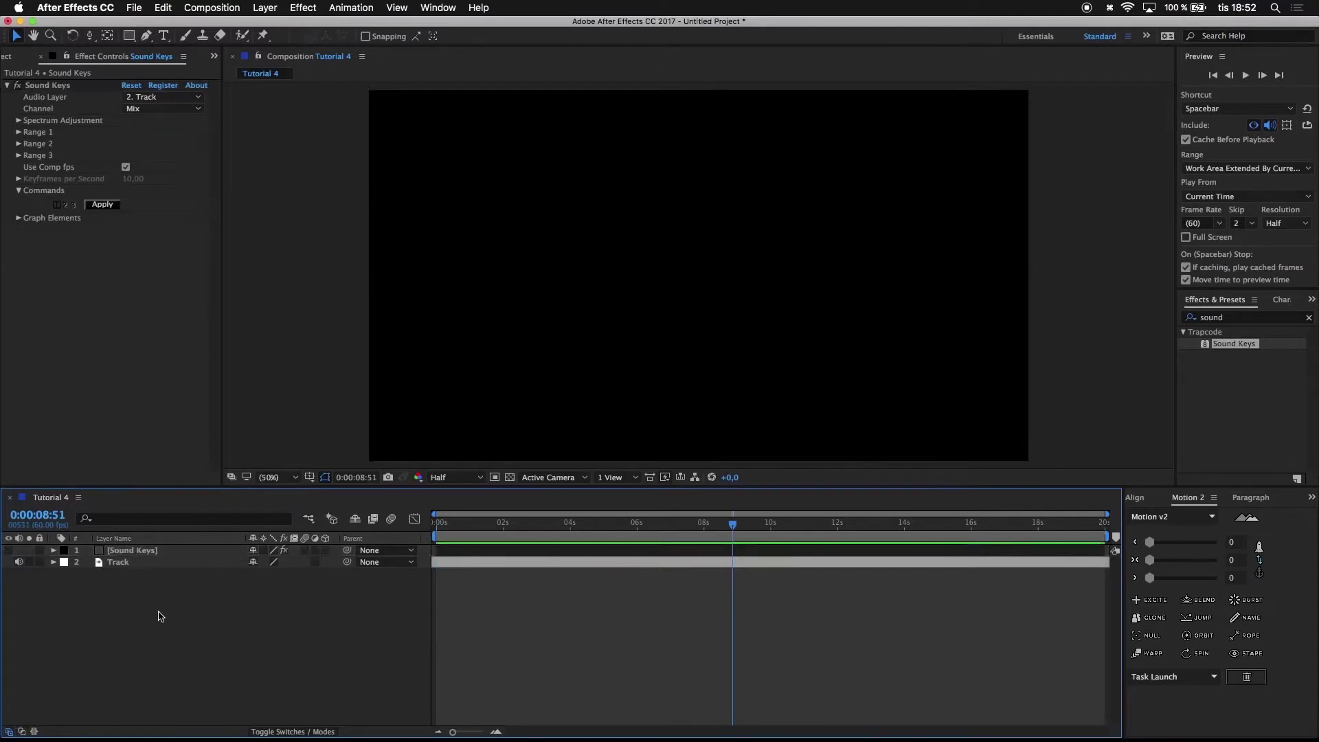
key("super+y")
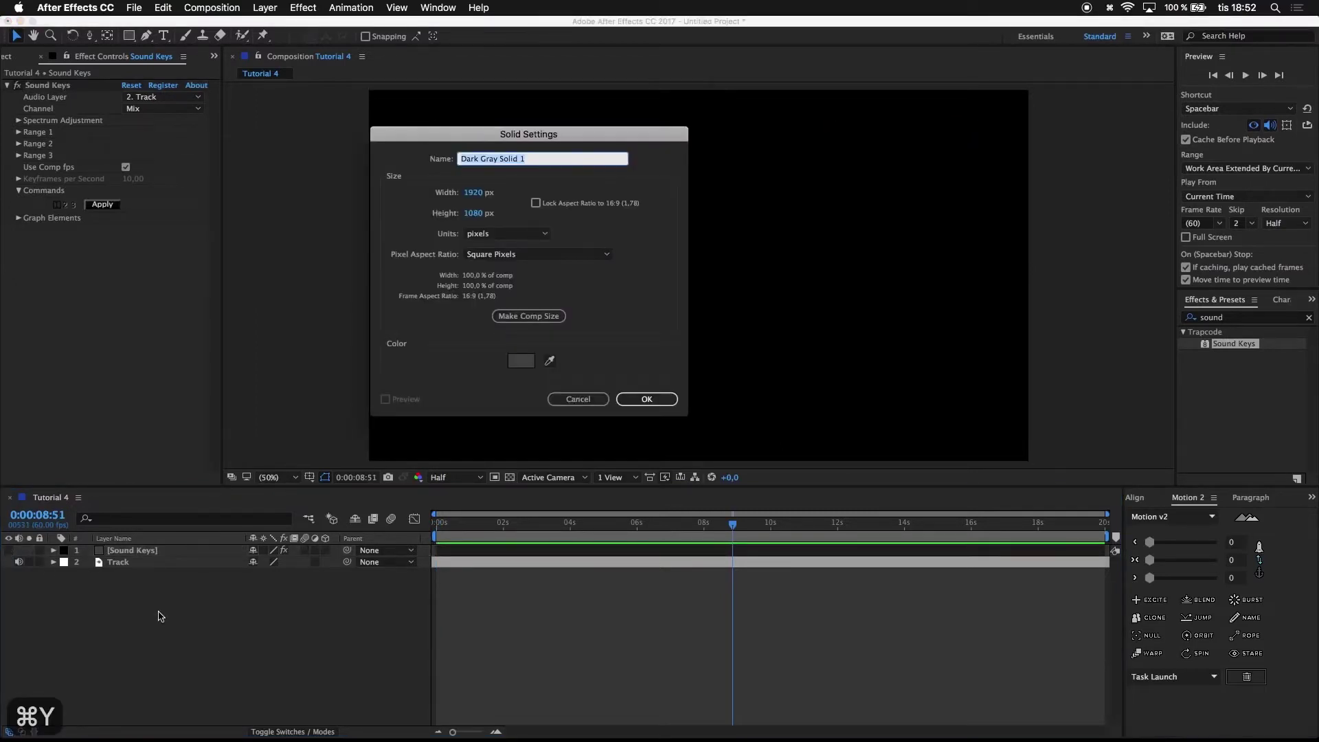
type("Tao")
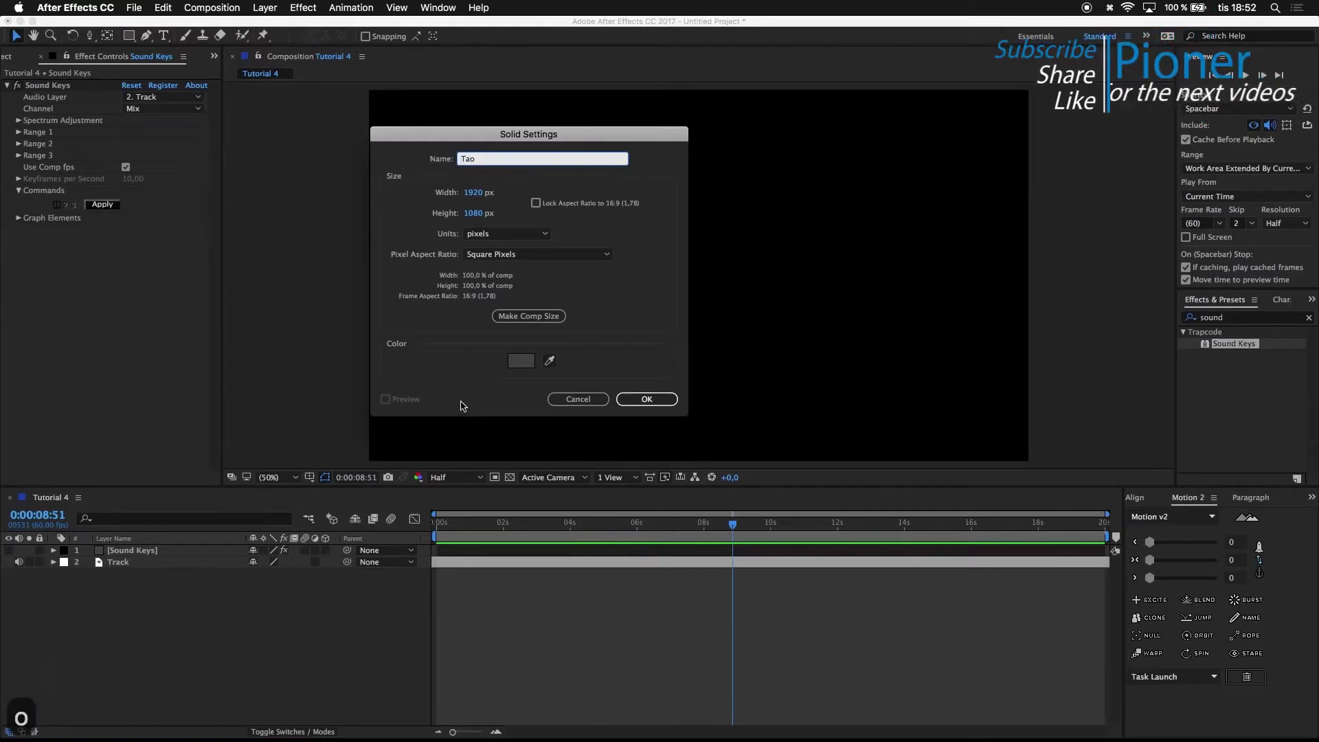
key("Return")
- Find the Trapcode Tao effect and apply it to the Tao solid
left_click(1239, 317)
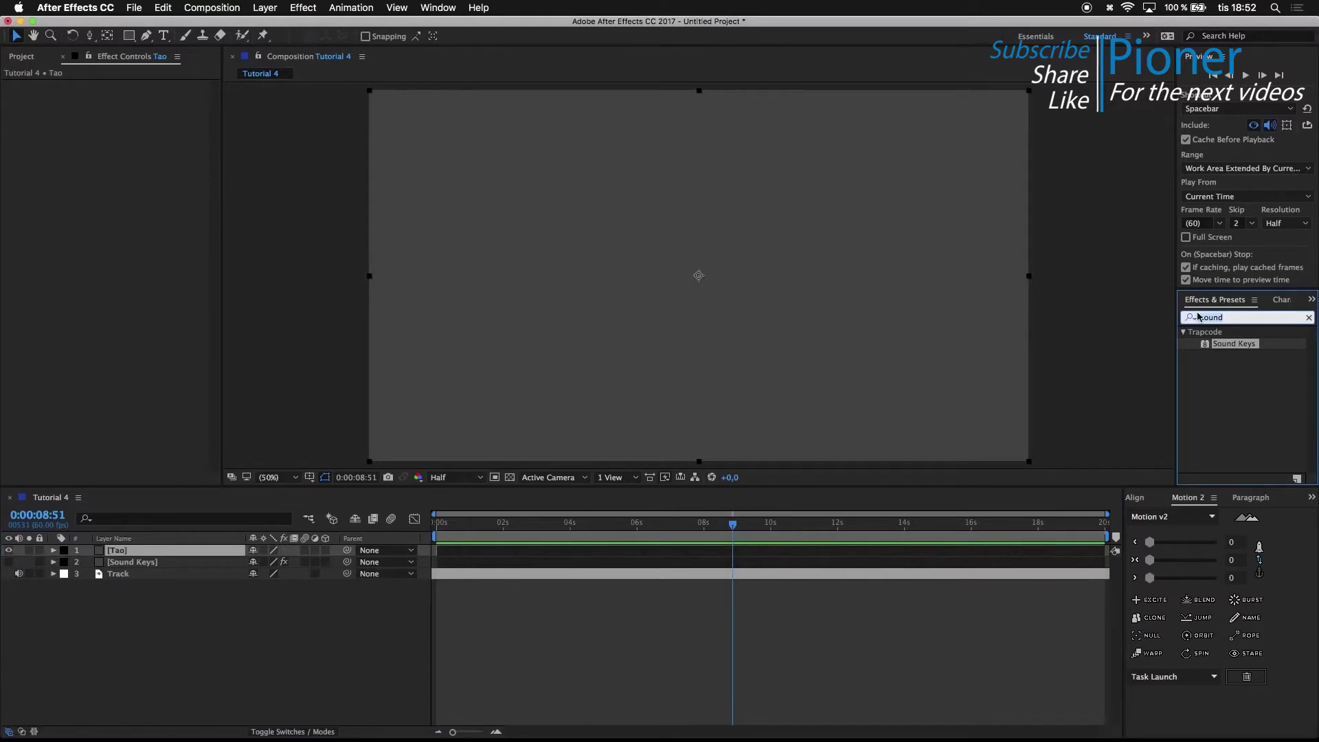
type("tao")
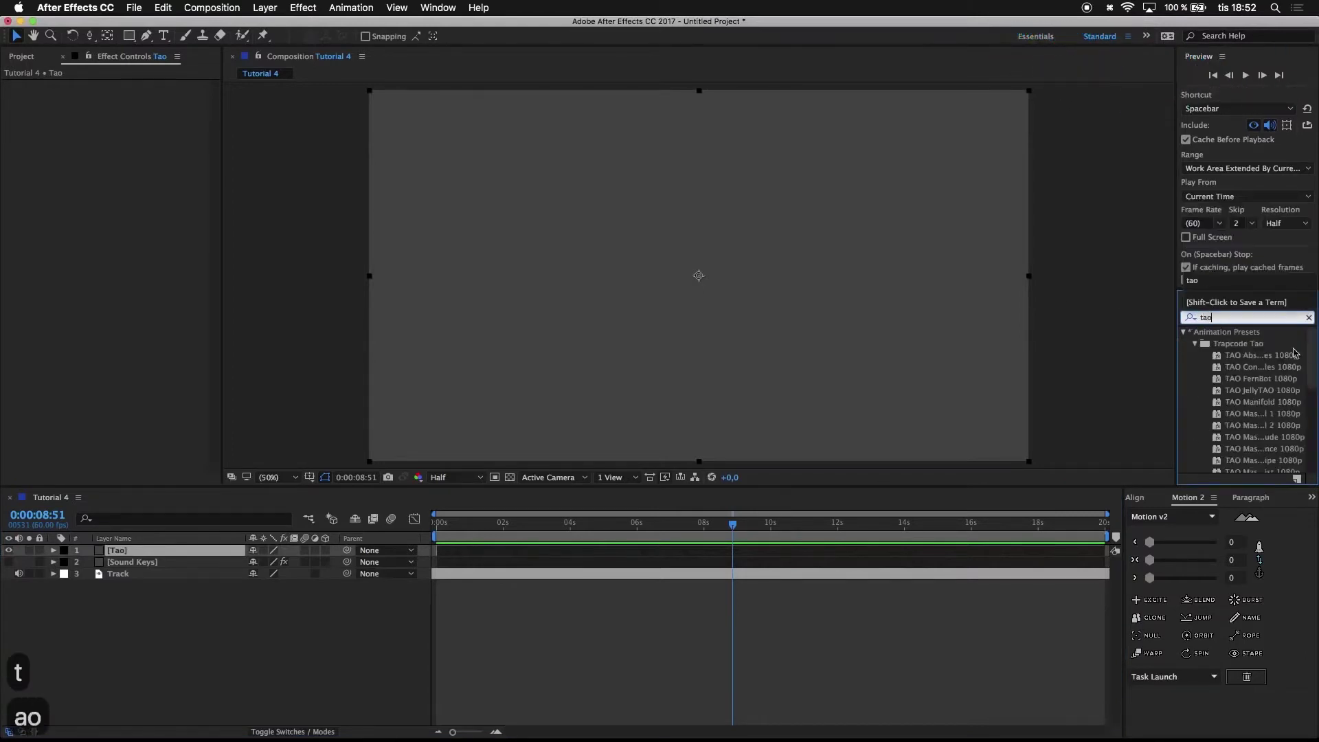
scroll(1217, 384, "down", 6)
left_click_drag(1208, 467, 597, 294)
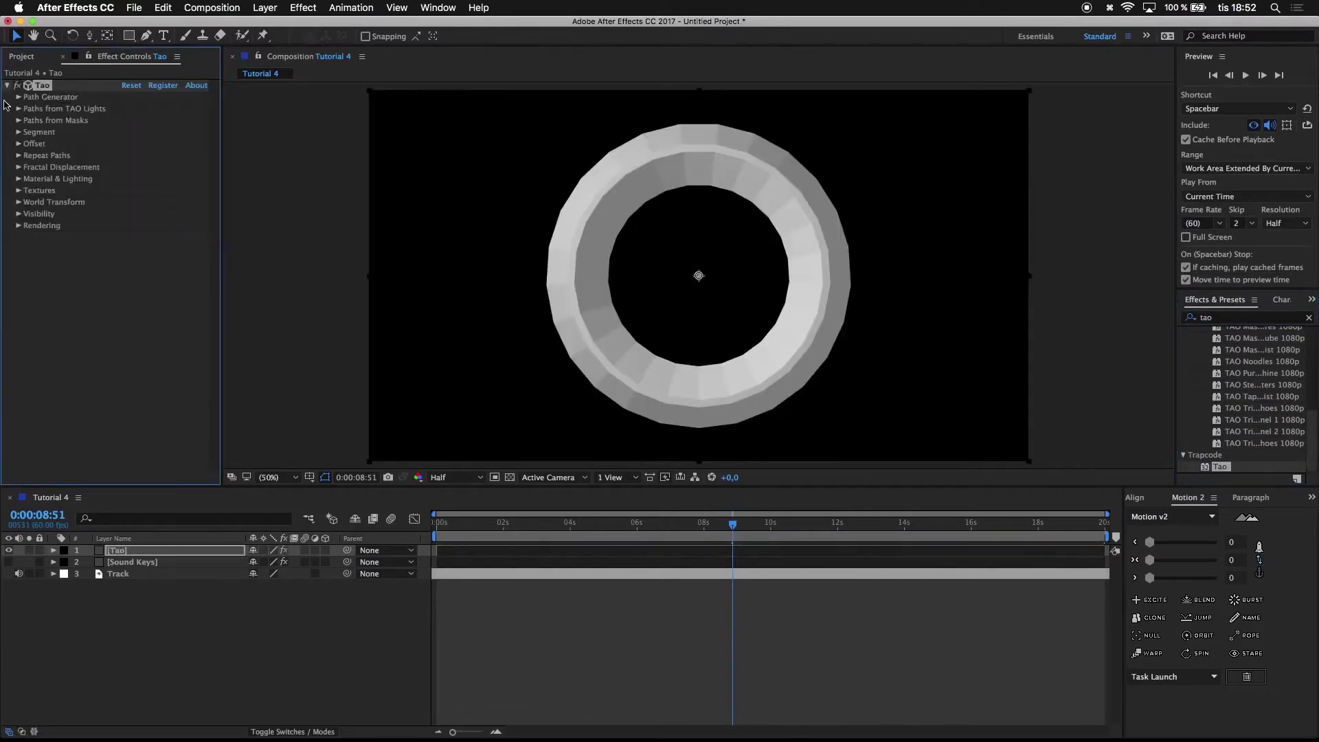
- In Tao's Segment settings, set Segments to 6 and turn off Chamfer
left_click(18, 133)
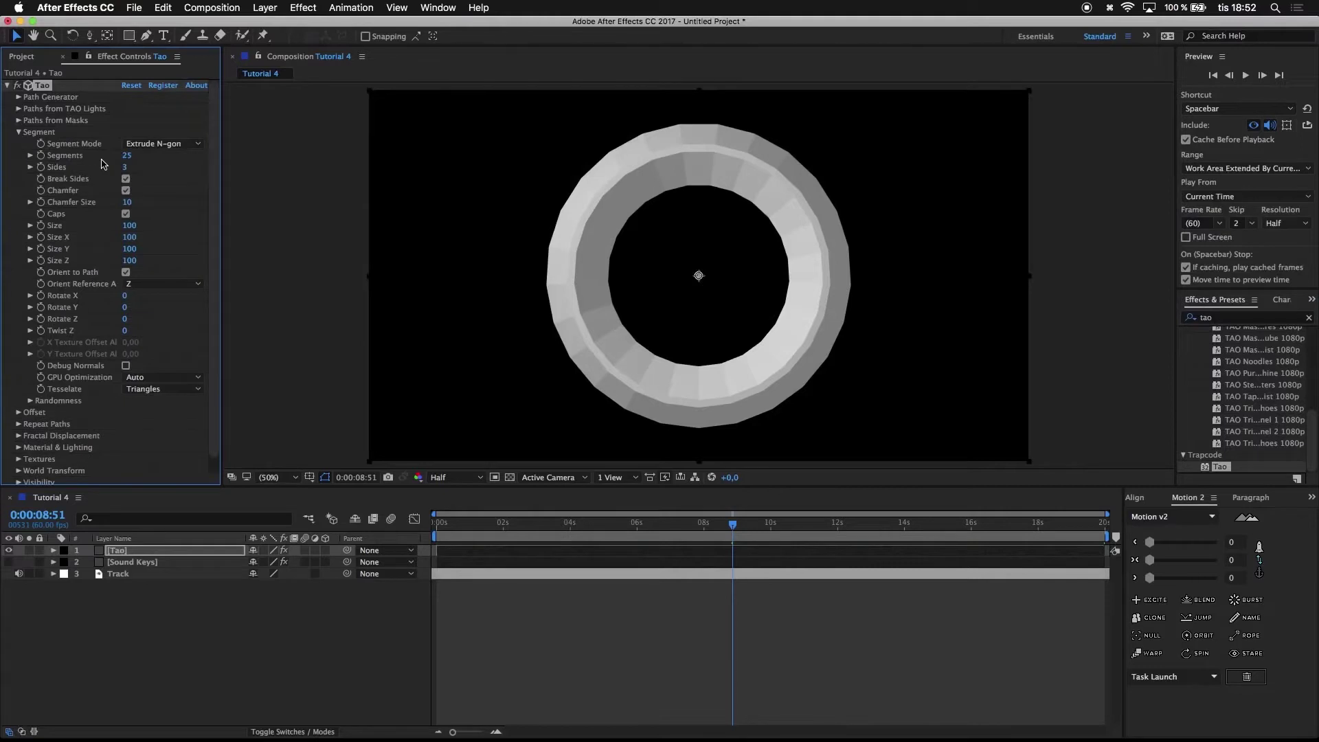
left_click(126, 156)
type("6")
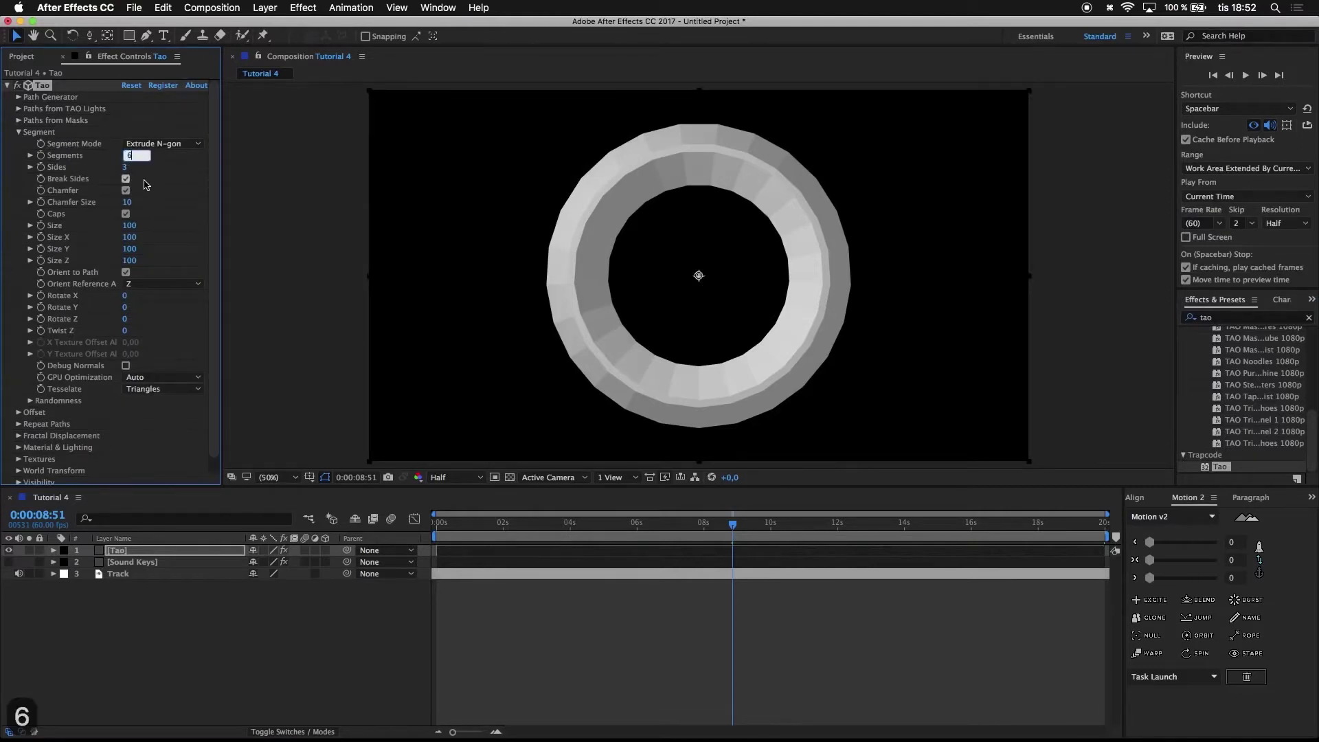
left_click(177, 158)
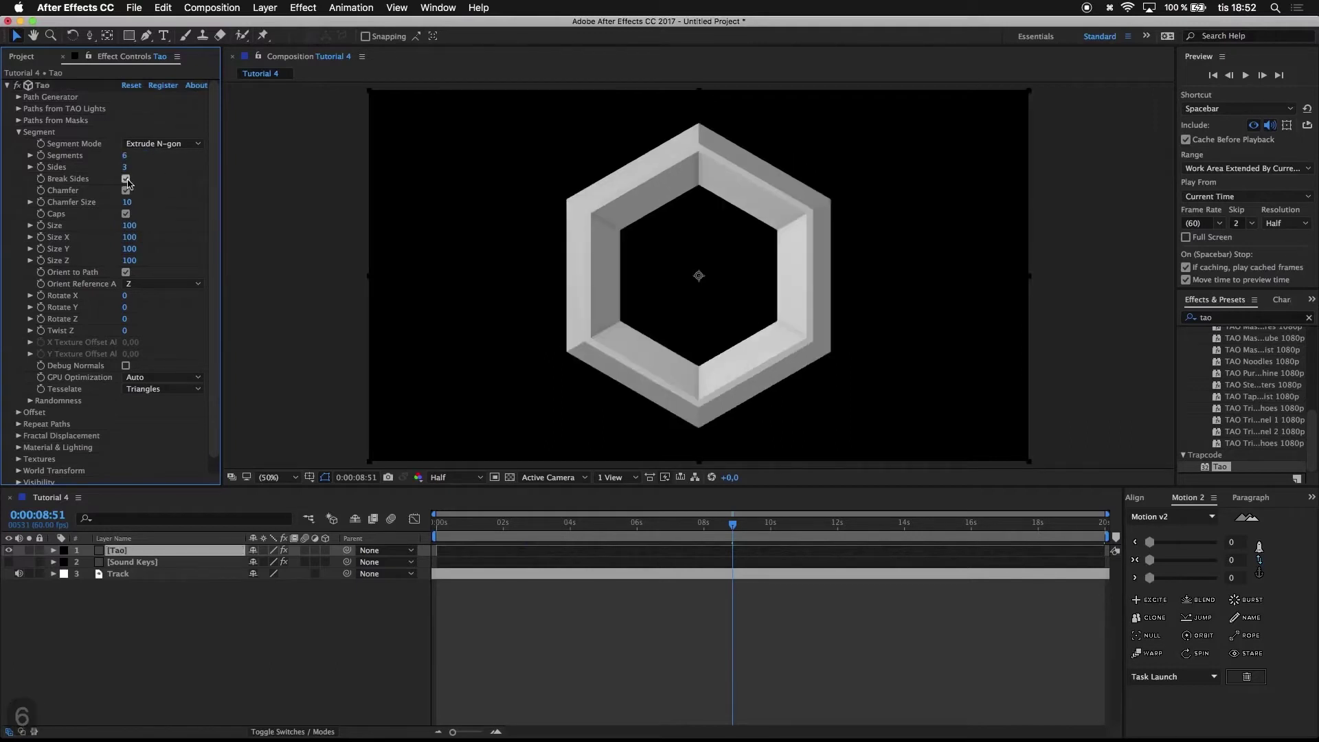
left_click(126, 190)
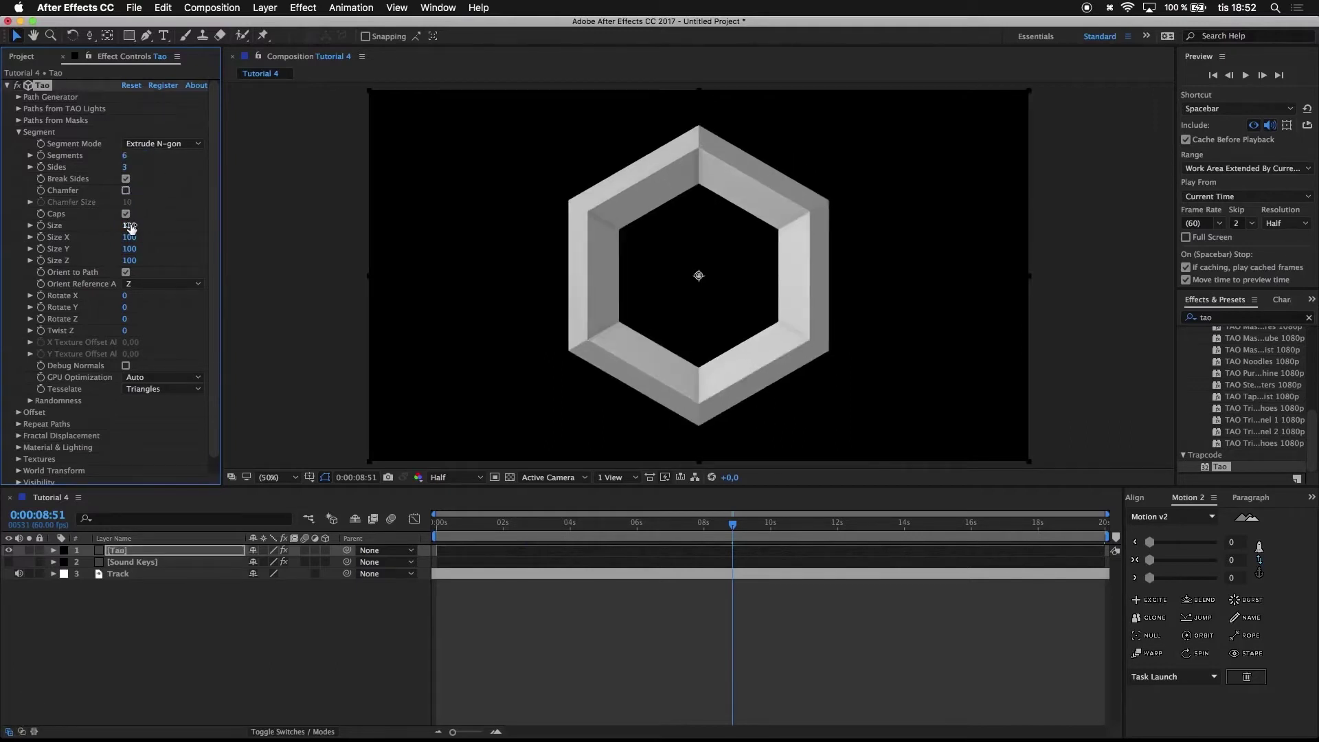
- In Tao's Segment settings, set Size to 280 and Size X to 30
left_click(130, 226)
type("280")
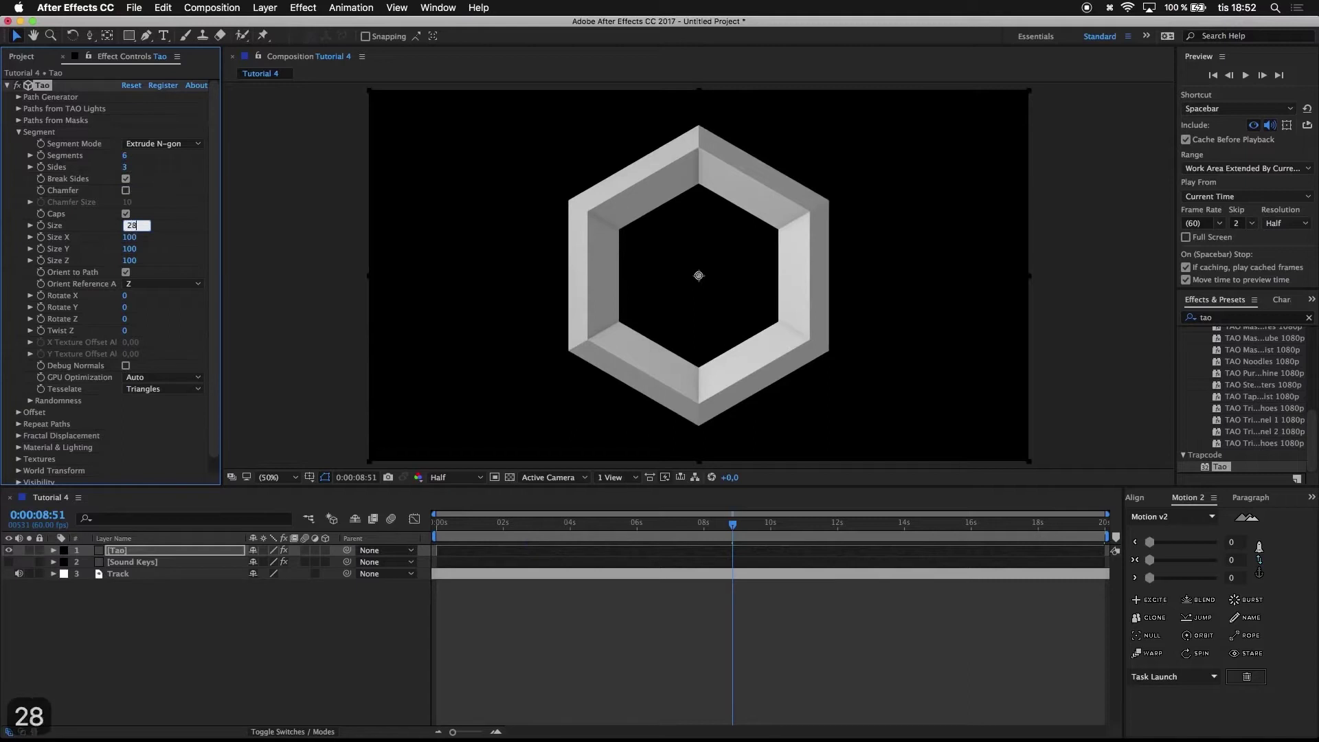
left_click(131, 237)
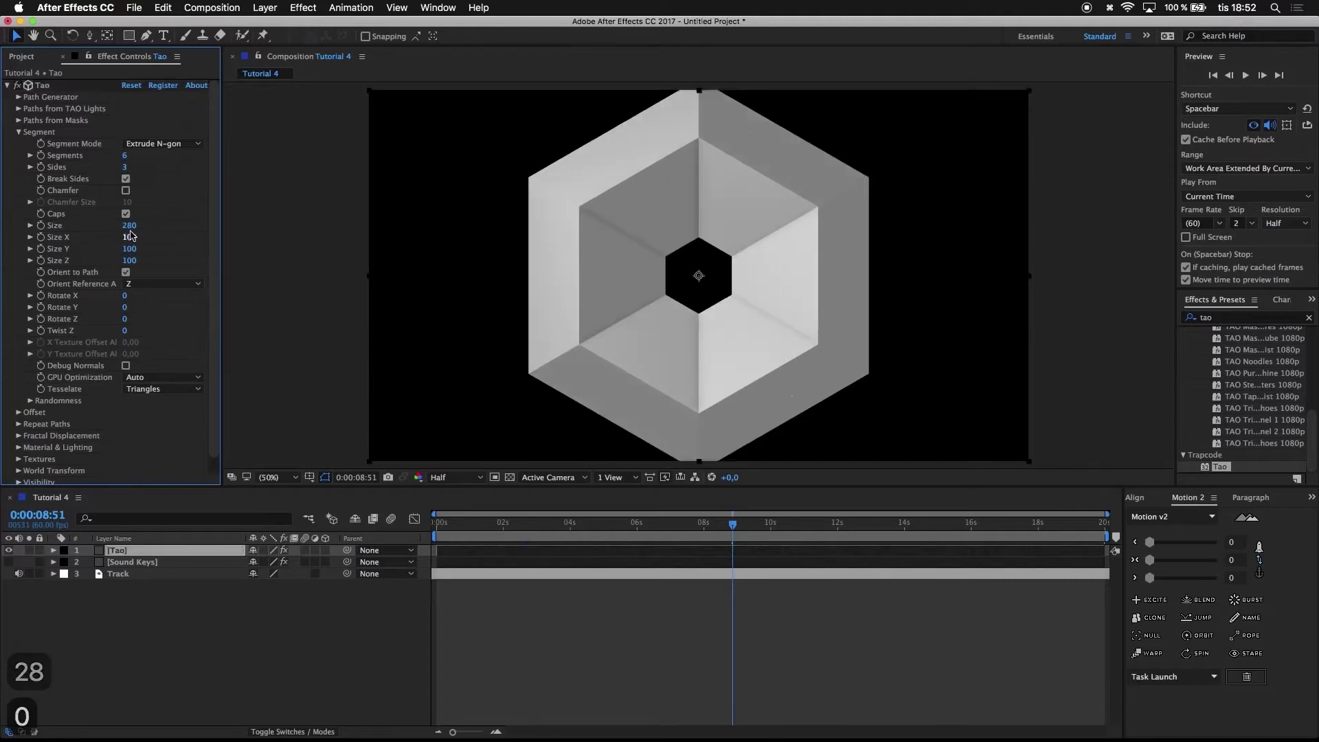
type("30")
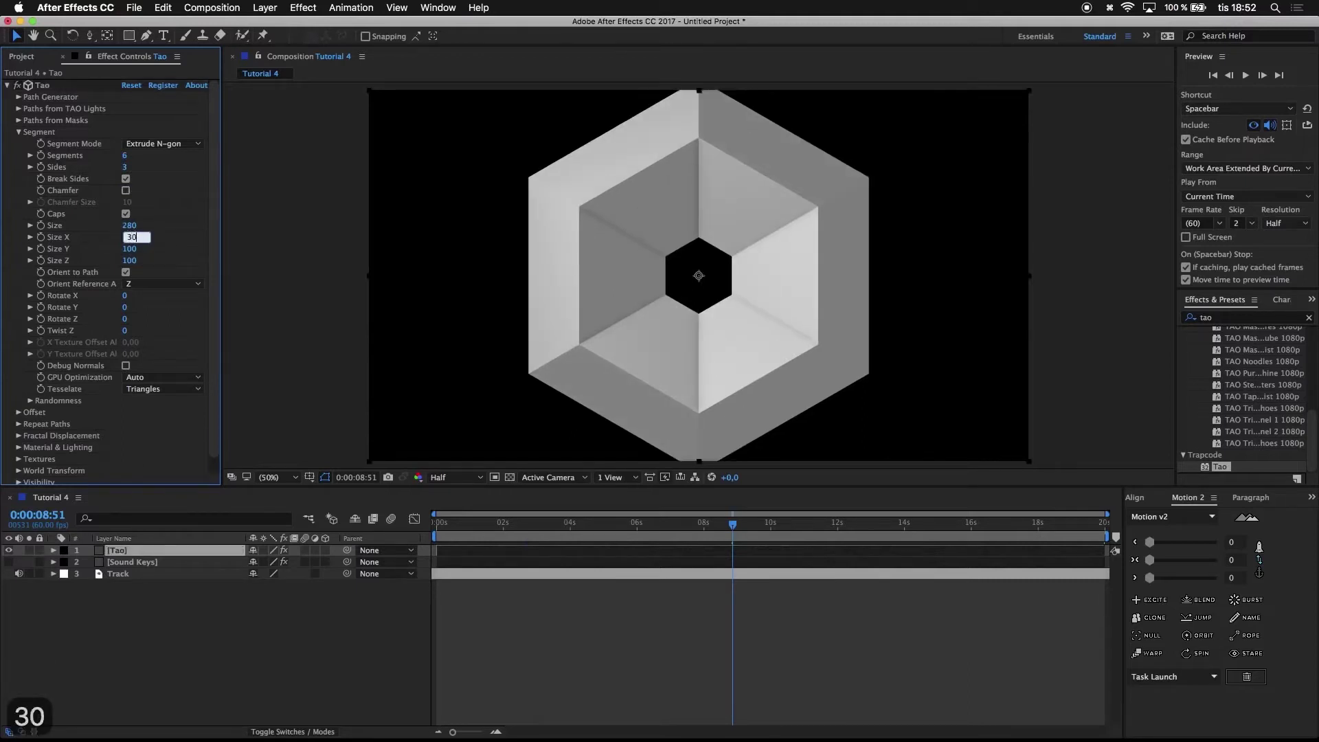
left_click(172, 223)
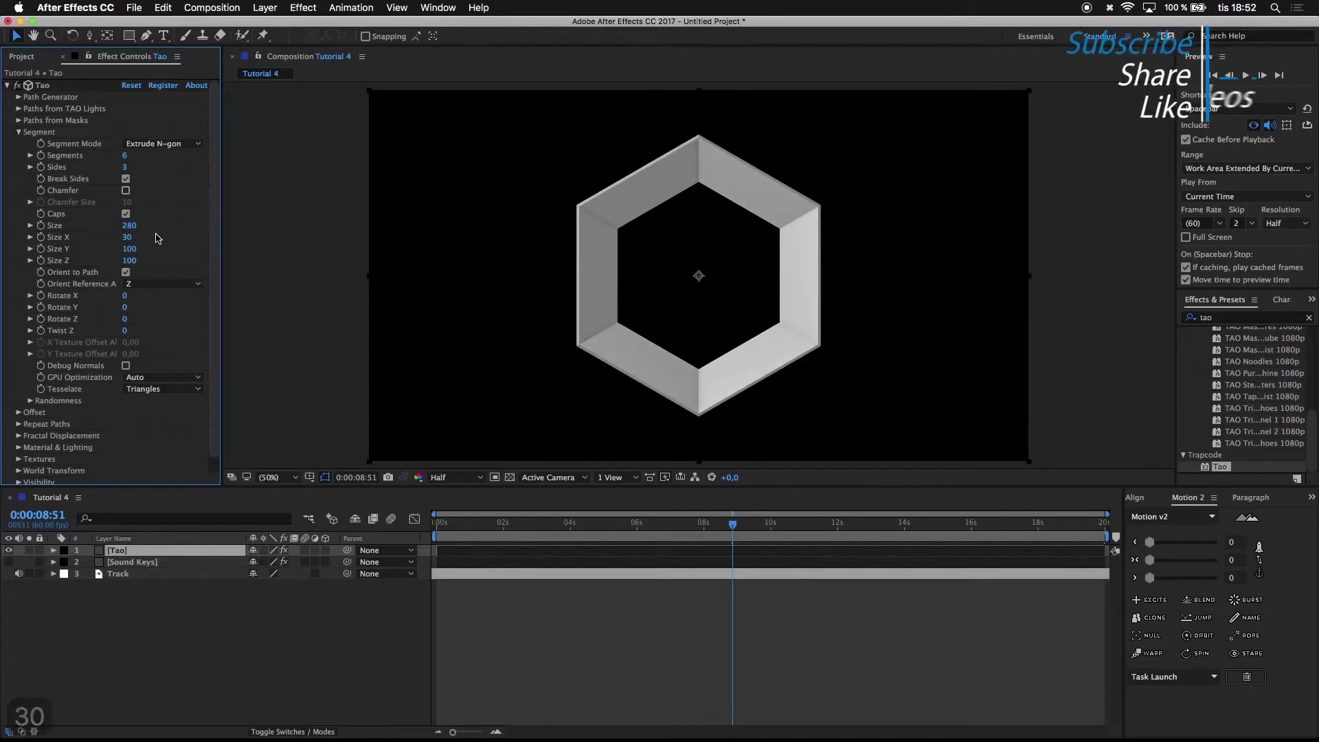
- Rotate Tao's segments by setting Rotate X to 10 and Rotate Y to -18
left_click(124, 297)
type("10")
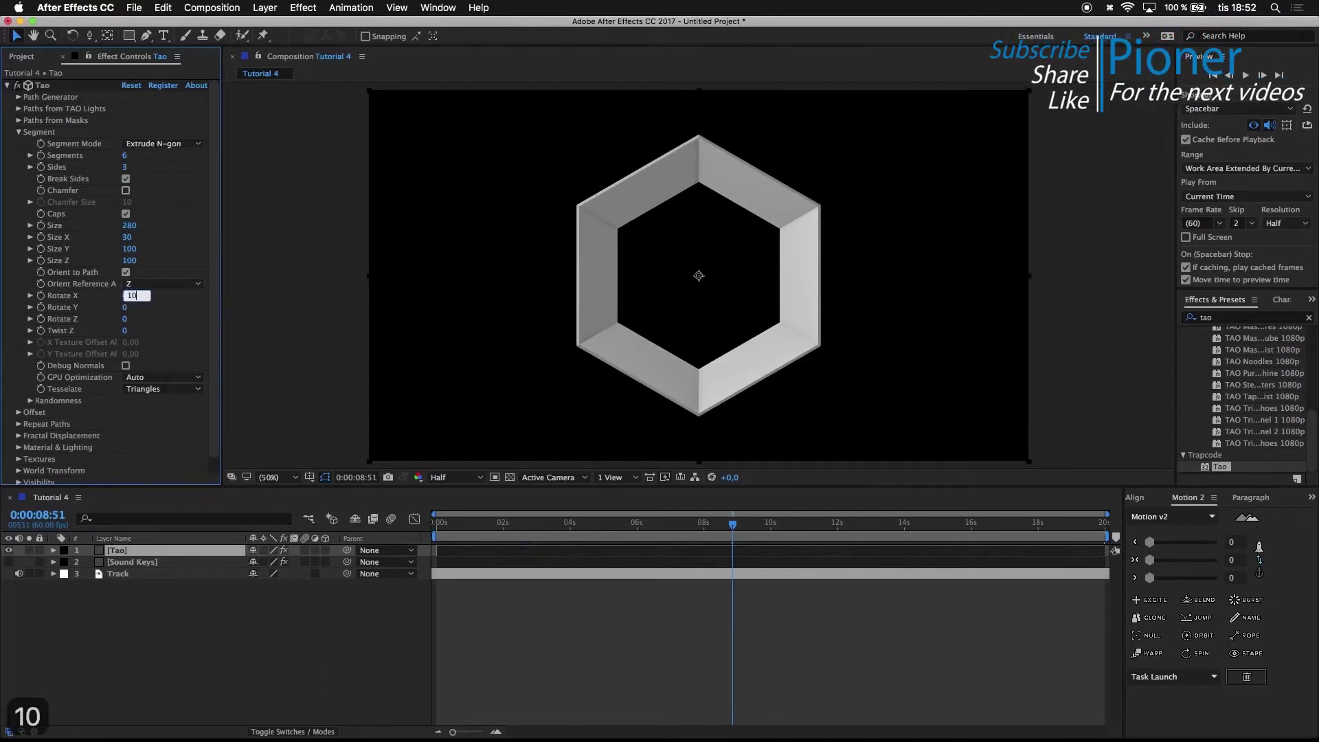
left_click(183, 305)
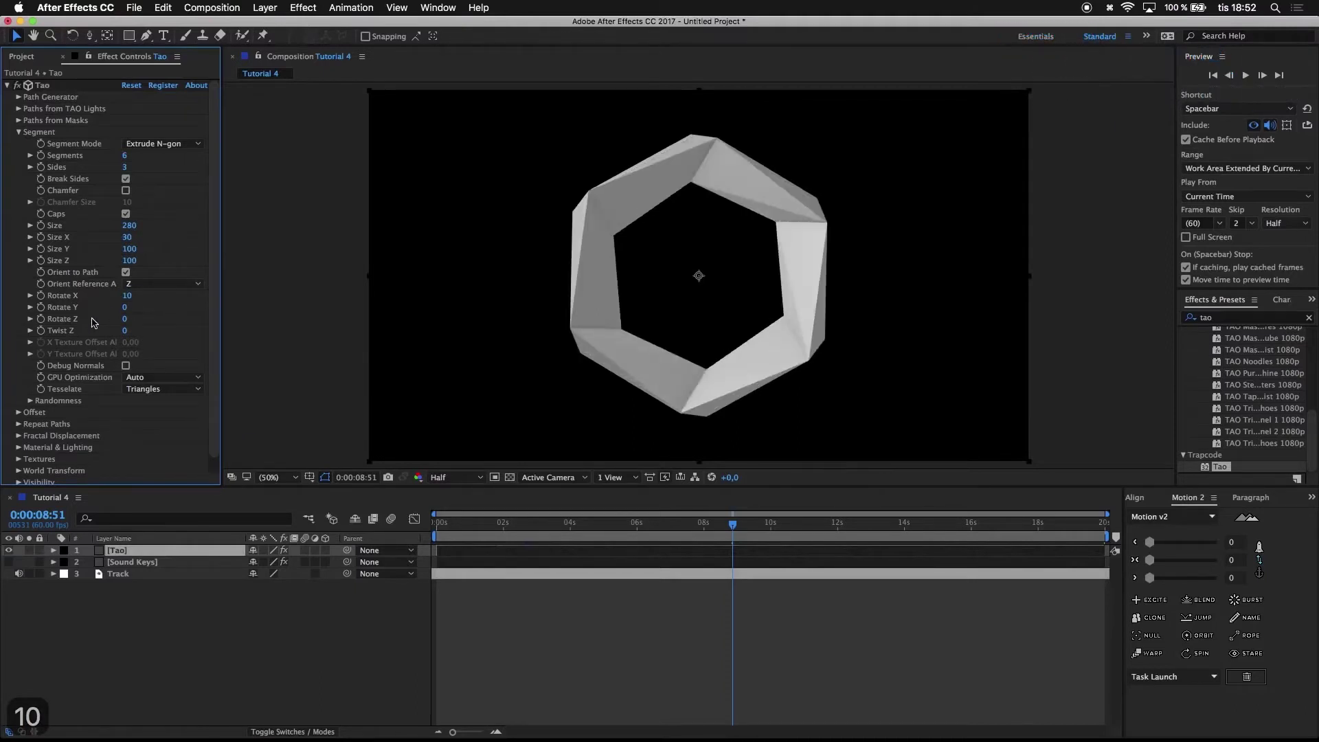
left_click(127, 309)
type("-18")
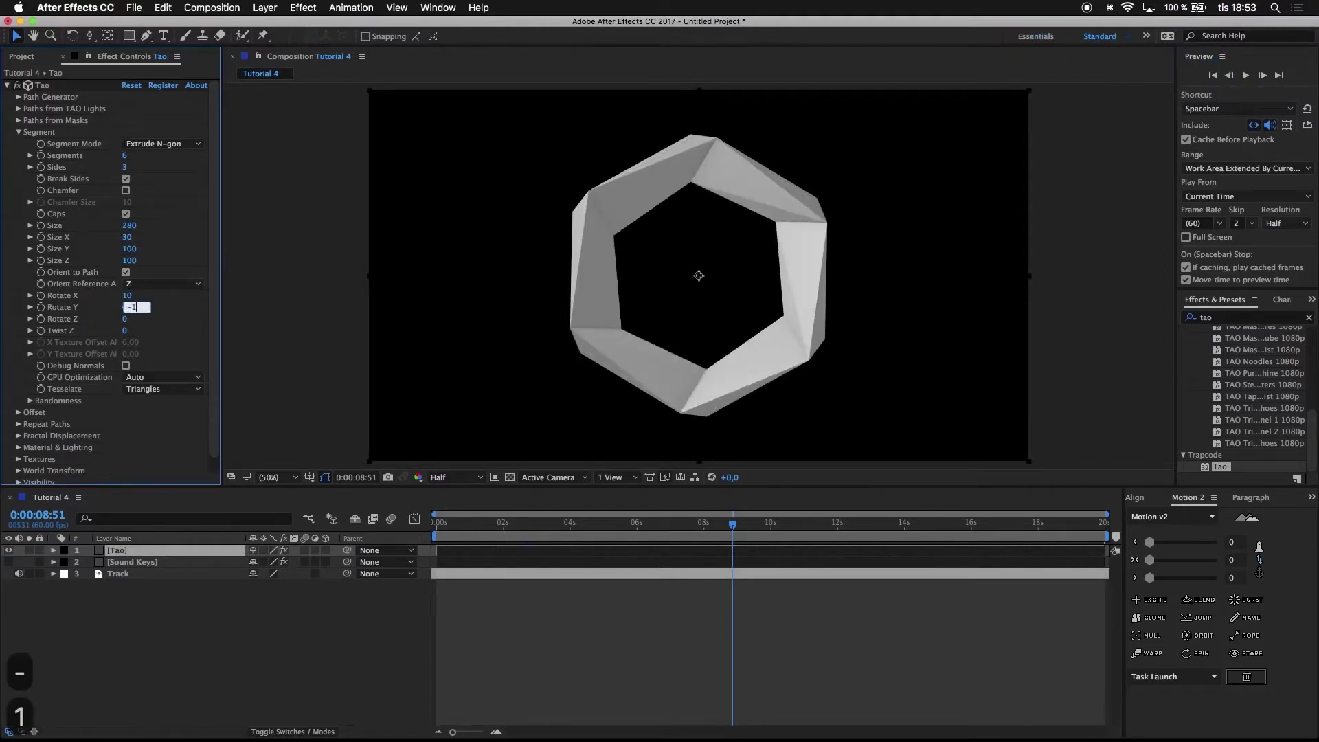
left_click(164, 310)
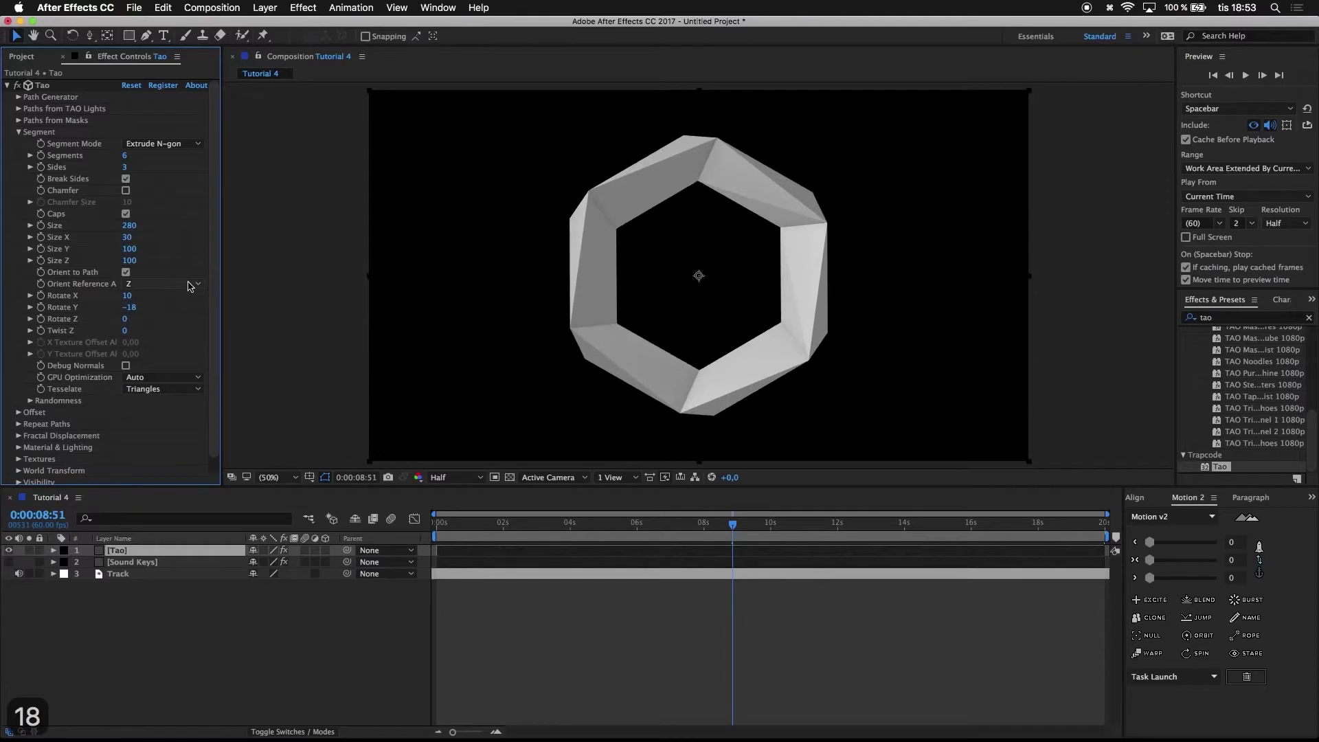
- In the First Repeater of Tao's Repeat Paths, set R1 Repetitions to 70 and turn off R1 Symmetric Doubler
left_click(19, 132)
left_click(18, 156)
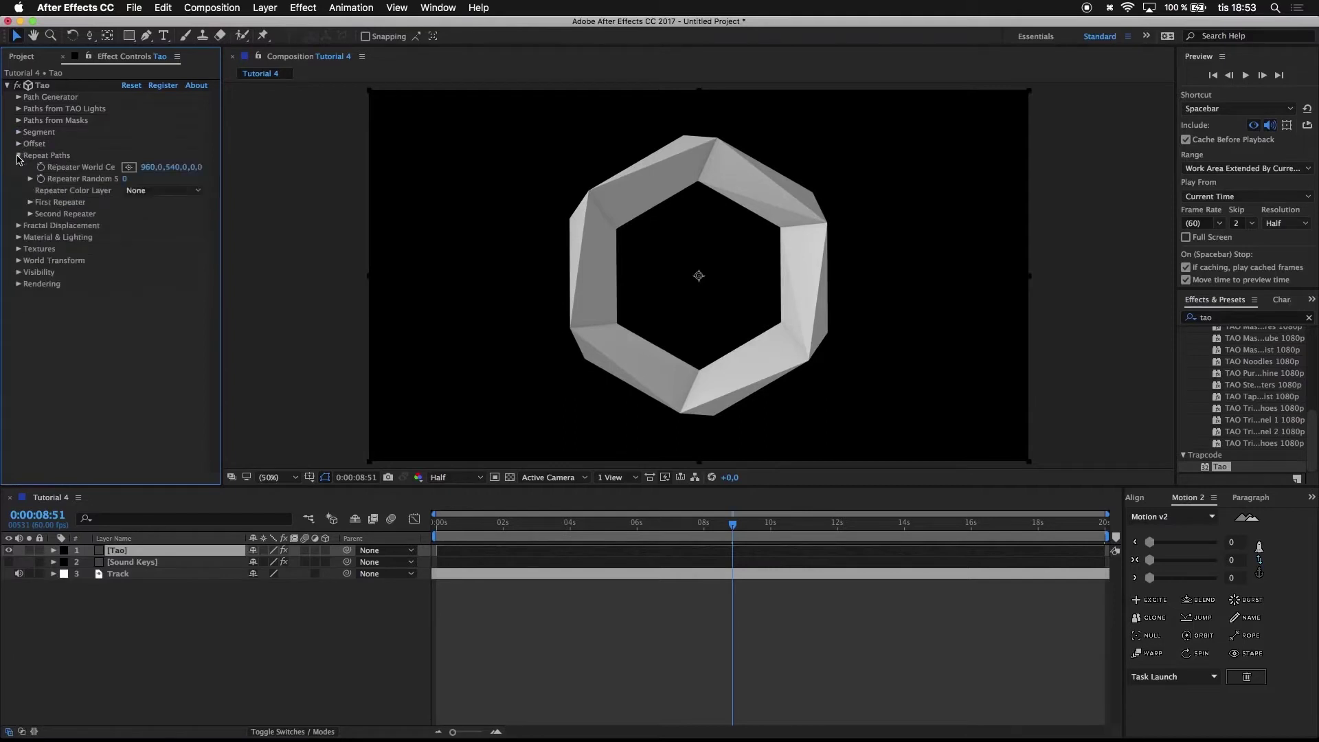
left_click(32, 203)
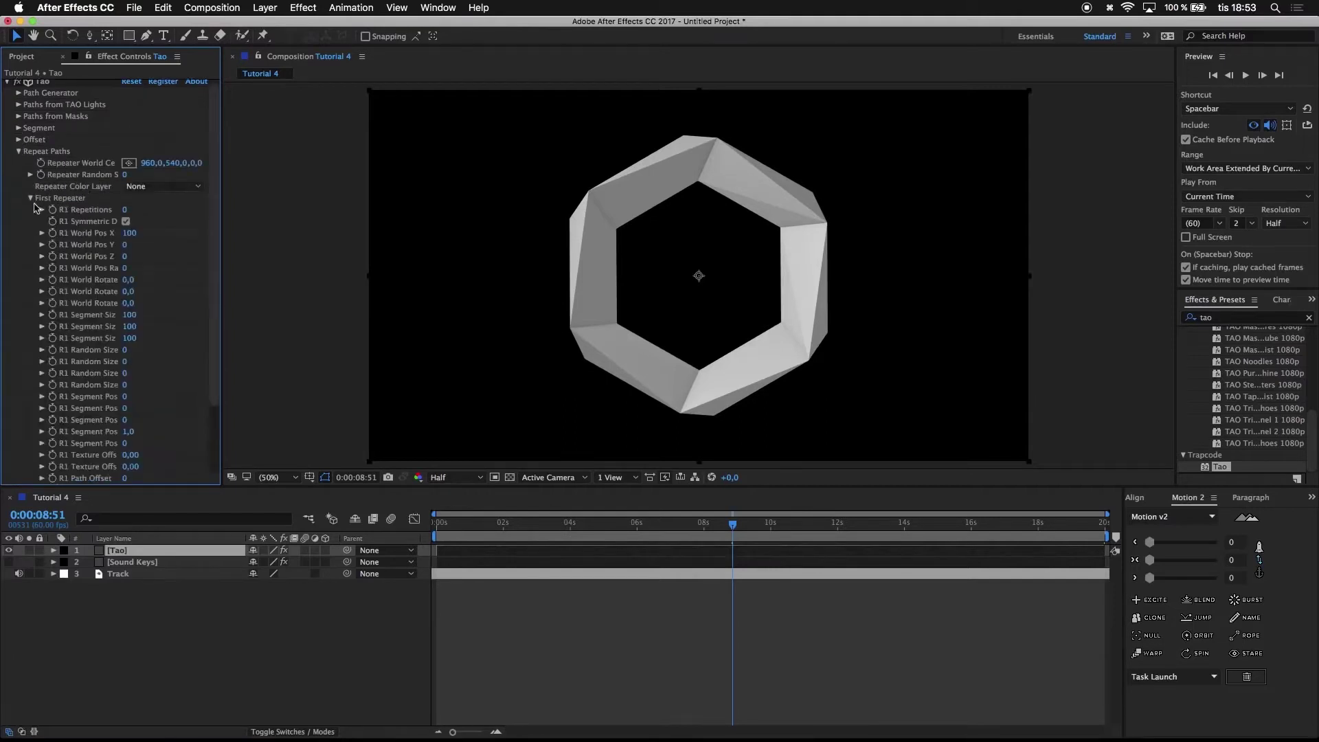
left_click(125, 211)
type("70")
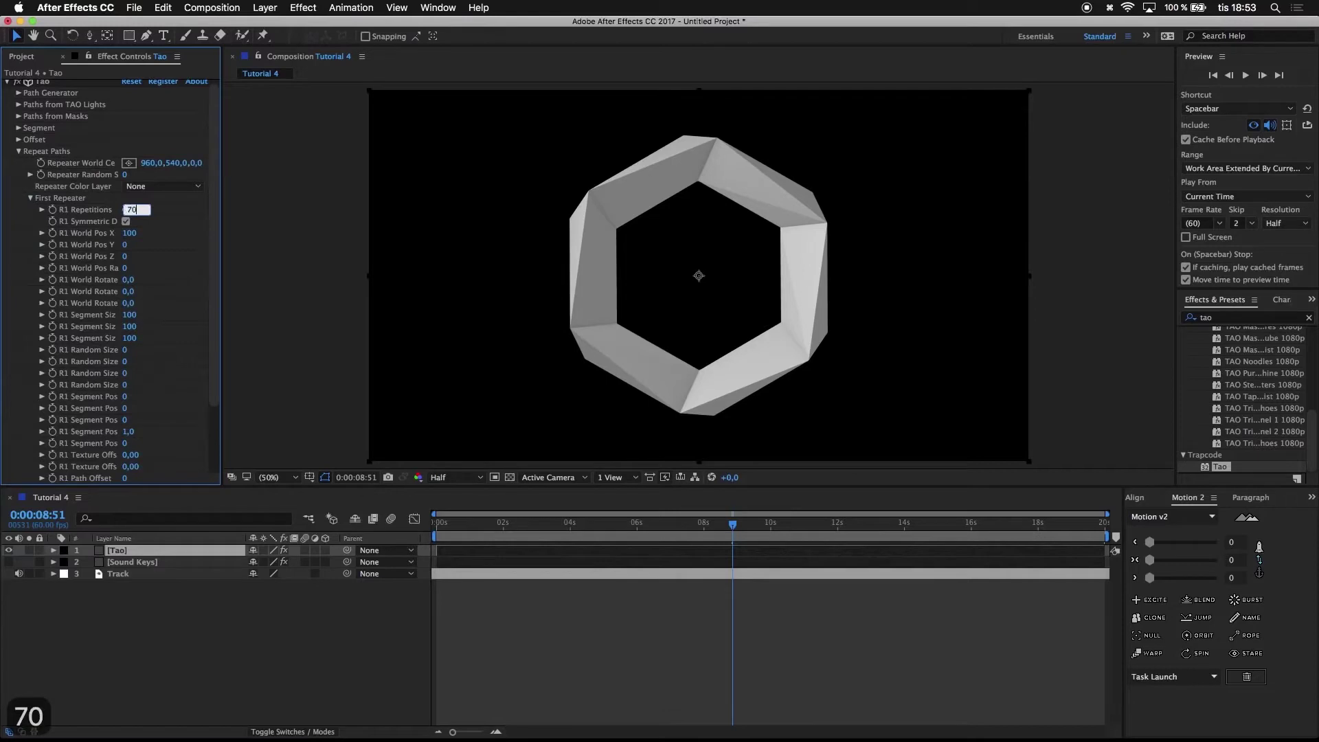
left_click(126, 222)
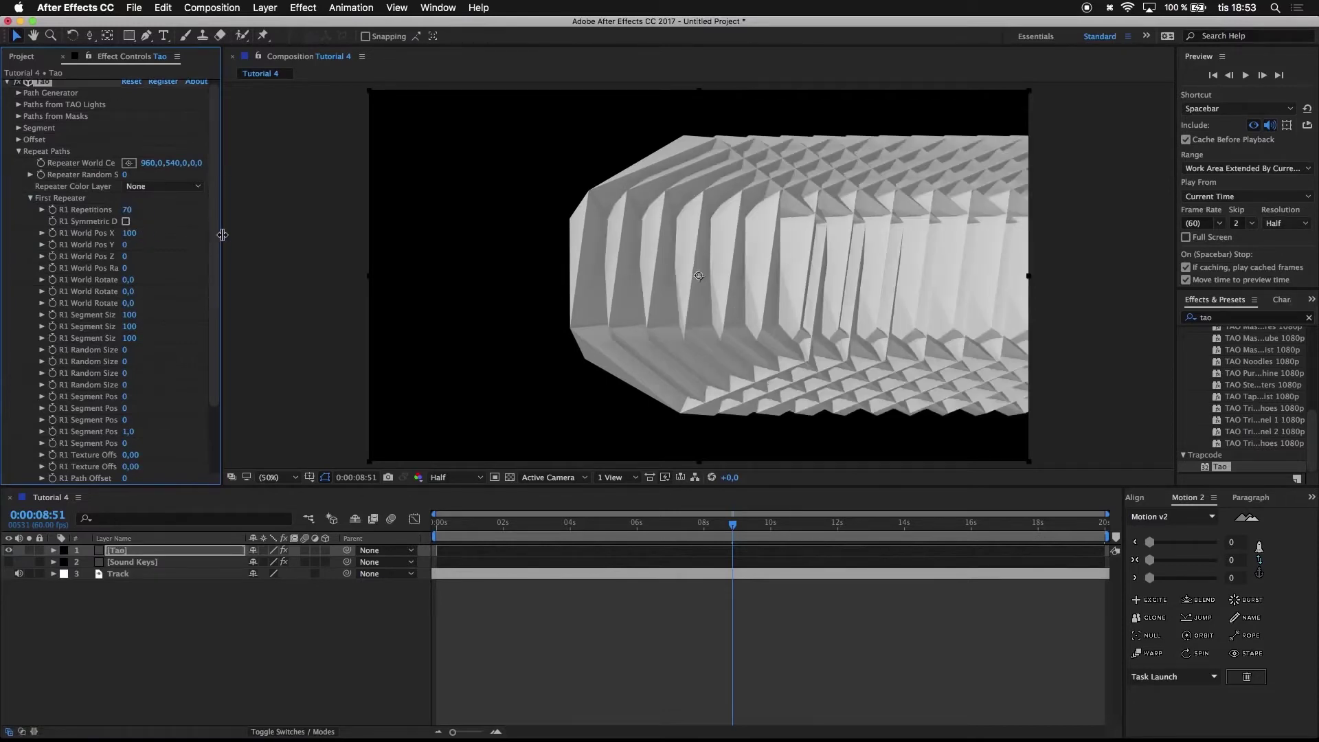
- Set the First Repeater's R1 World Pos X to 0 and R1 World Pos Z to 500
left_click_drag(223, 235, 279, 235)
left_click(157, 233)
type("0")
key("Return")
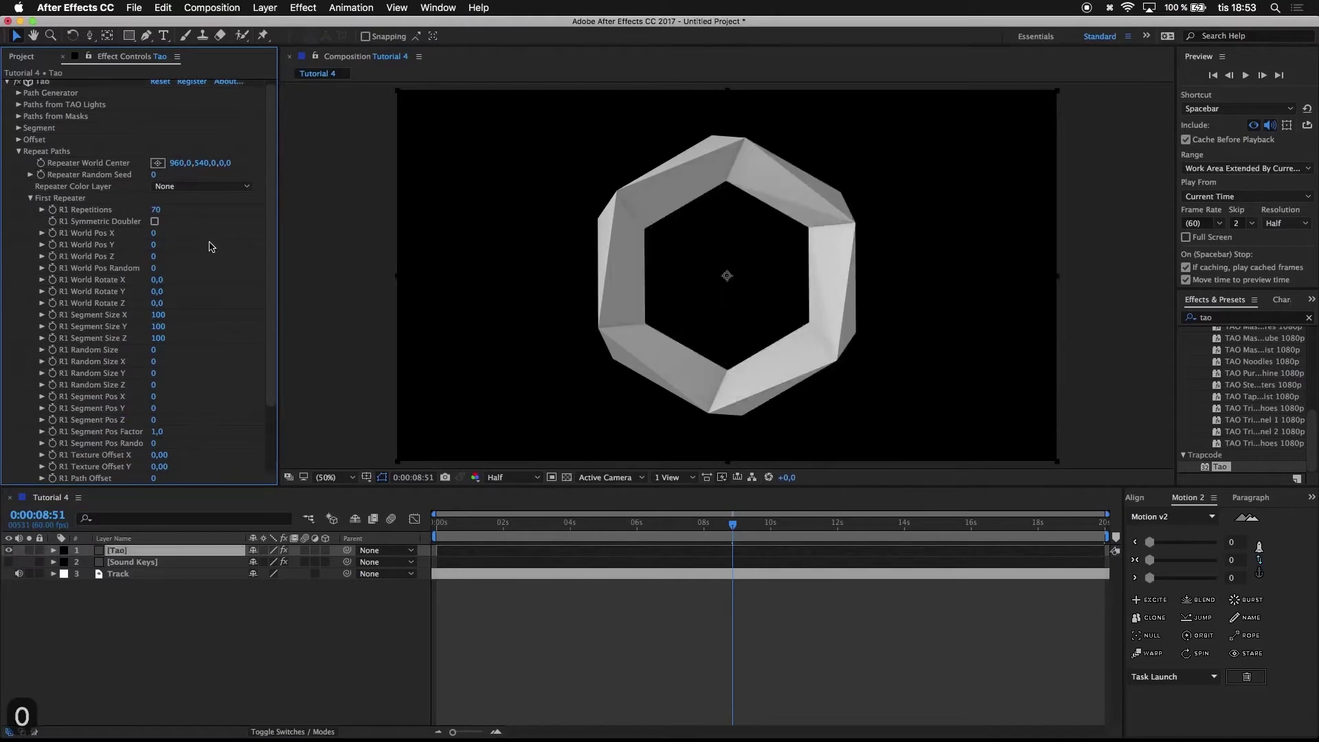
left_click(154, 258)
type("500")
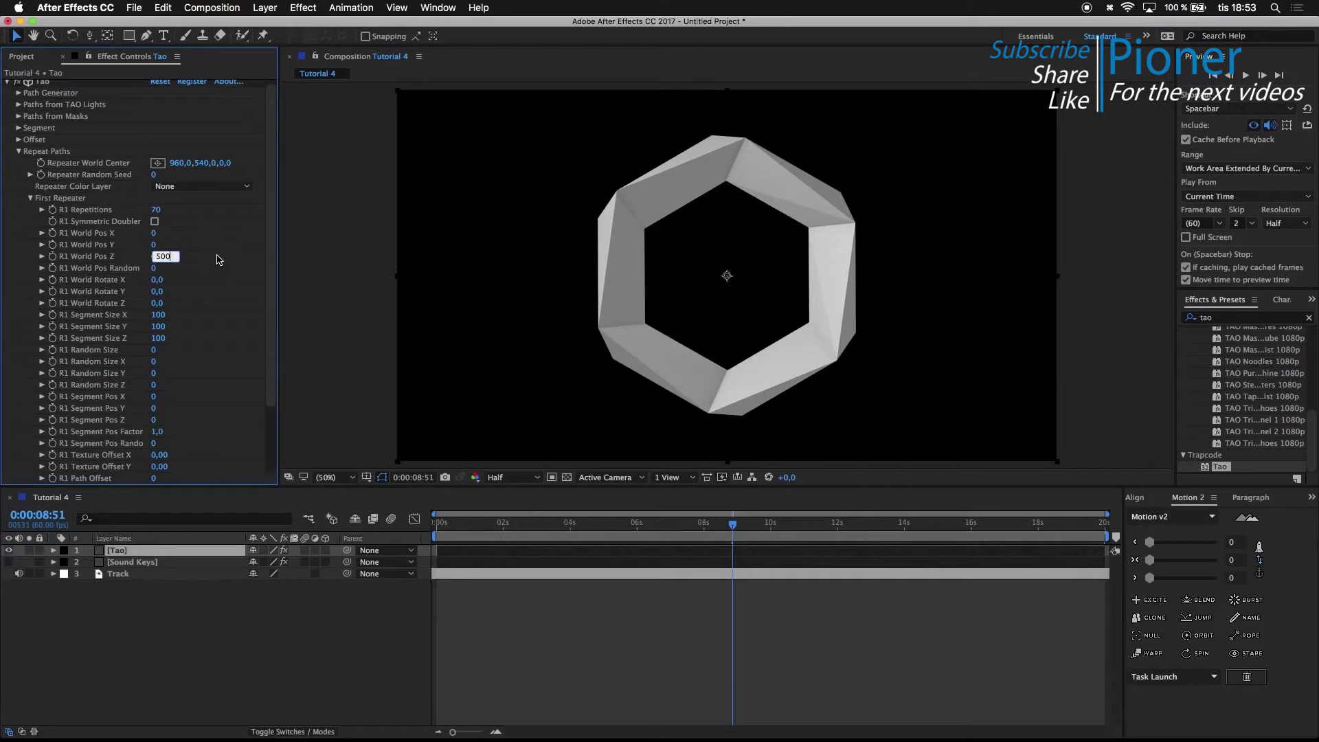
key("Return")
- Bend the repeated tunnel by setting R1 World Rotate Y to 1
left_click(160, 292)
type("1")
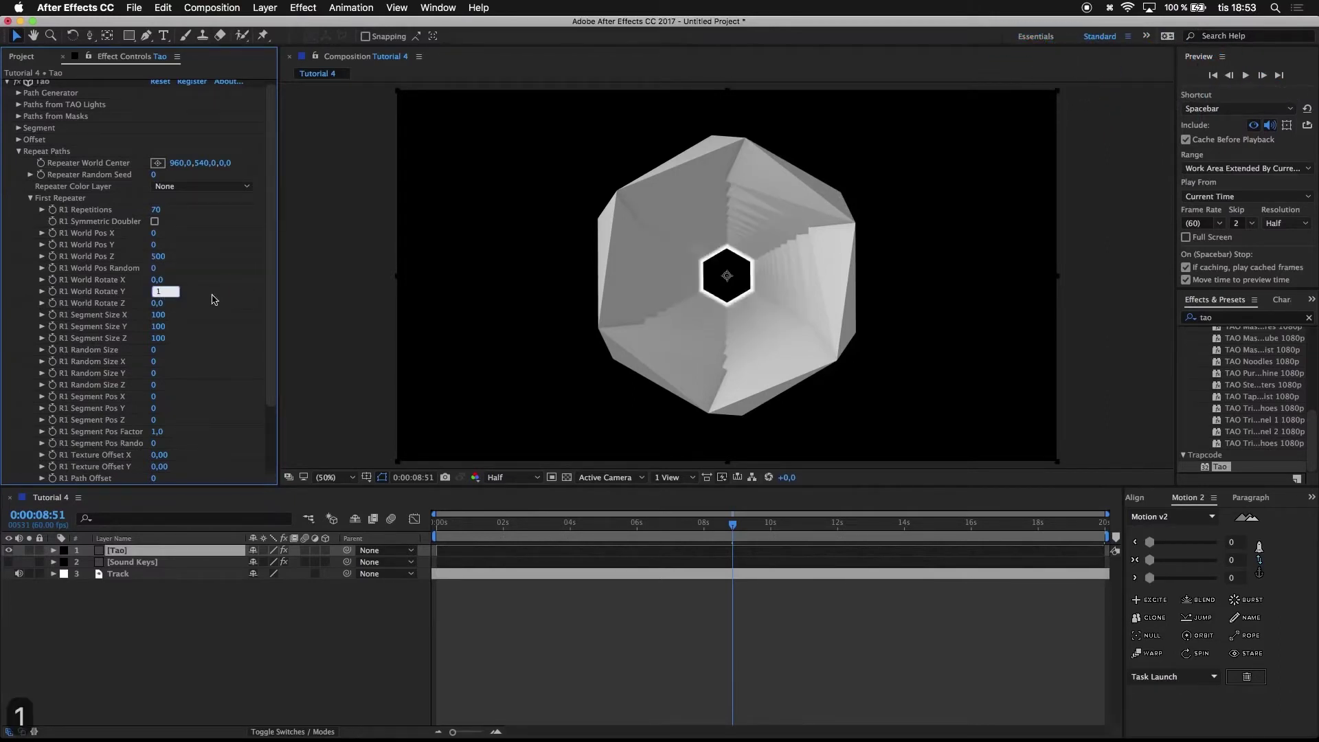
key("Return")
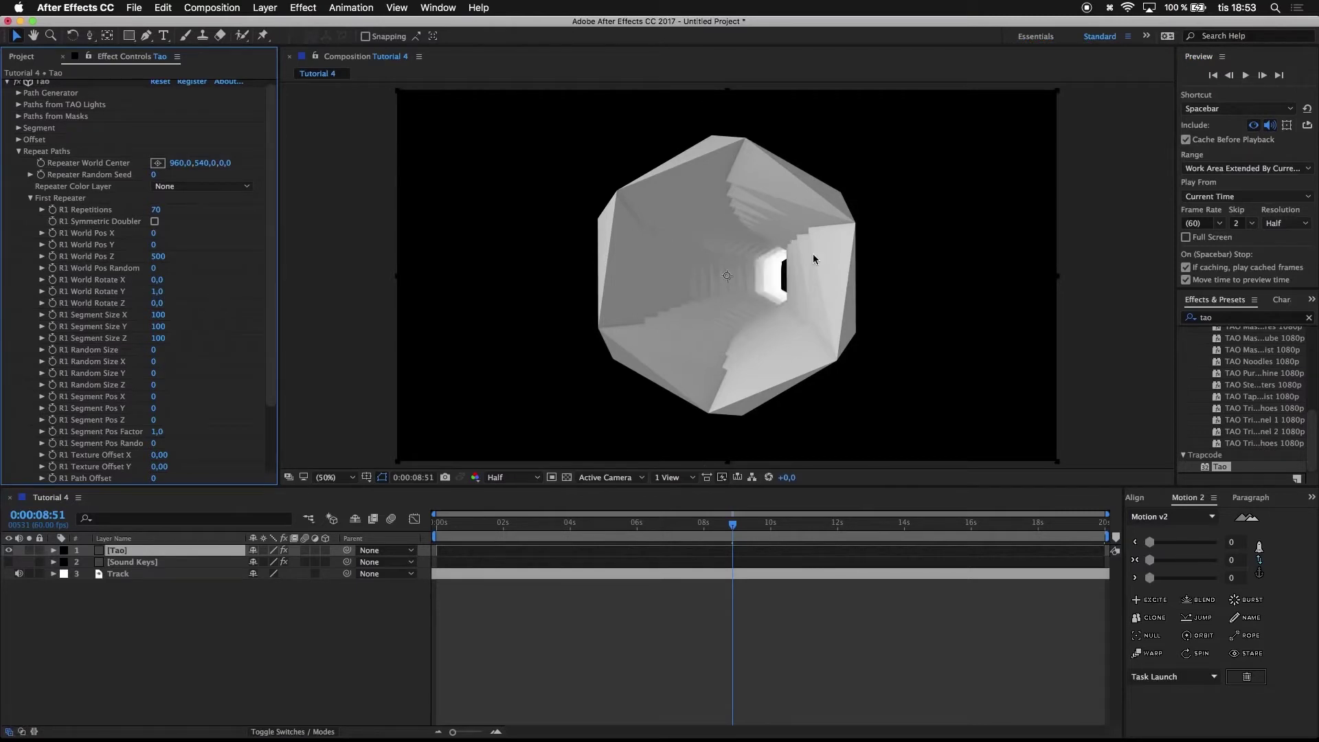
- Add a new camera layer to the composition with the offered camera settings
right_click(288, 640)
mouse_move(316, 609)
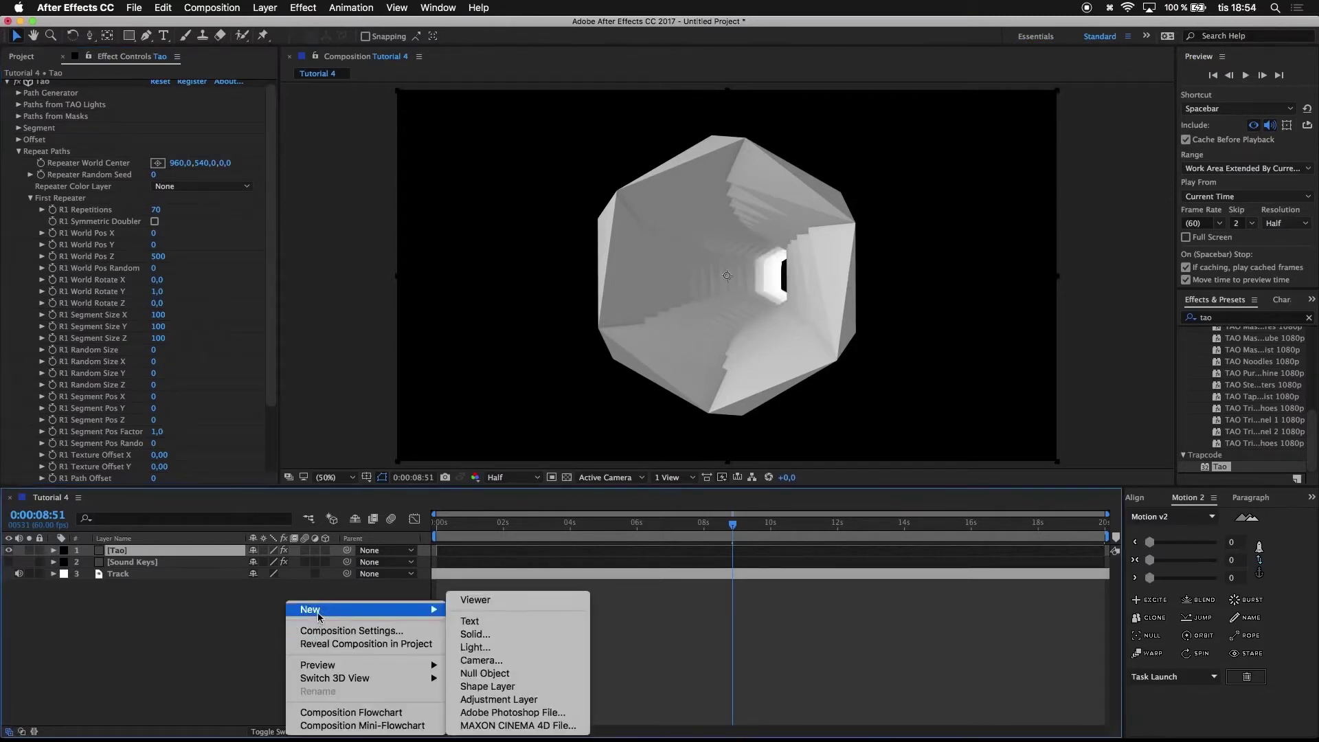
left_click(505, 661)
left_click(783, 497)
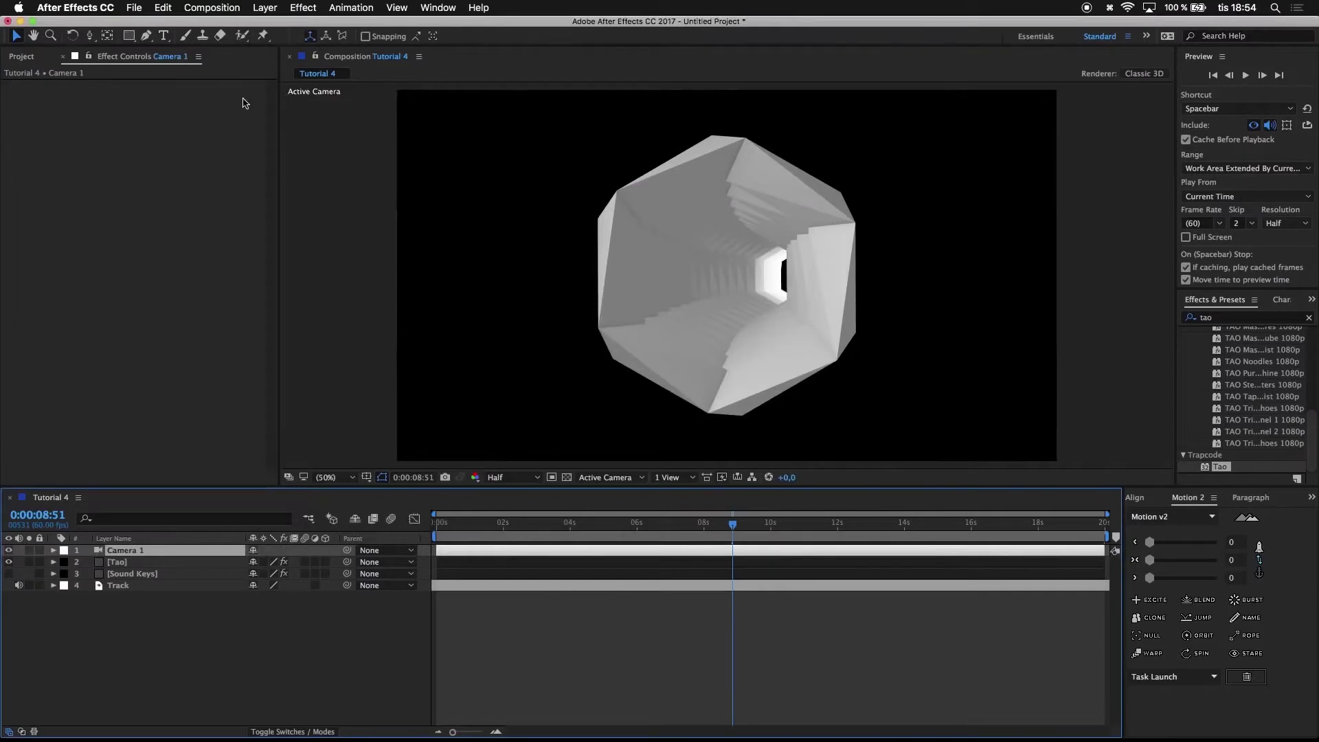
- Examine the tunnel and camera from the Top view, pulling the view back with the Track Z Camera tool
left_click(611, 477)
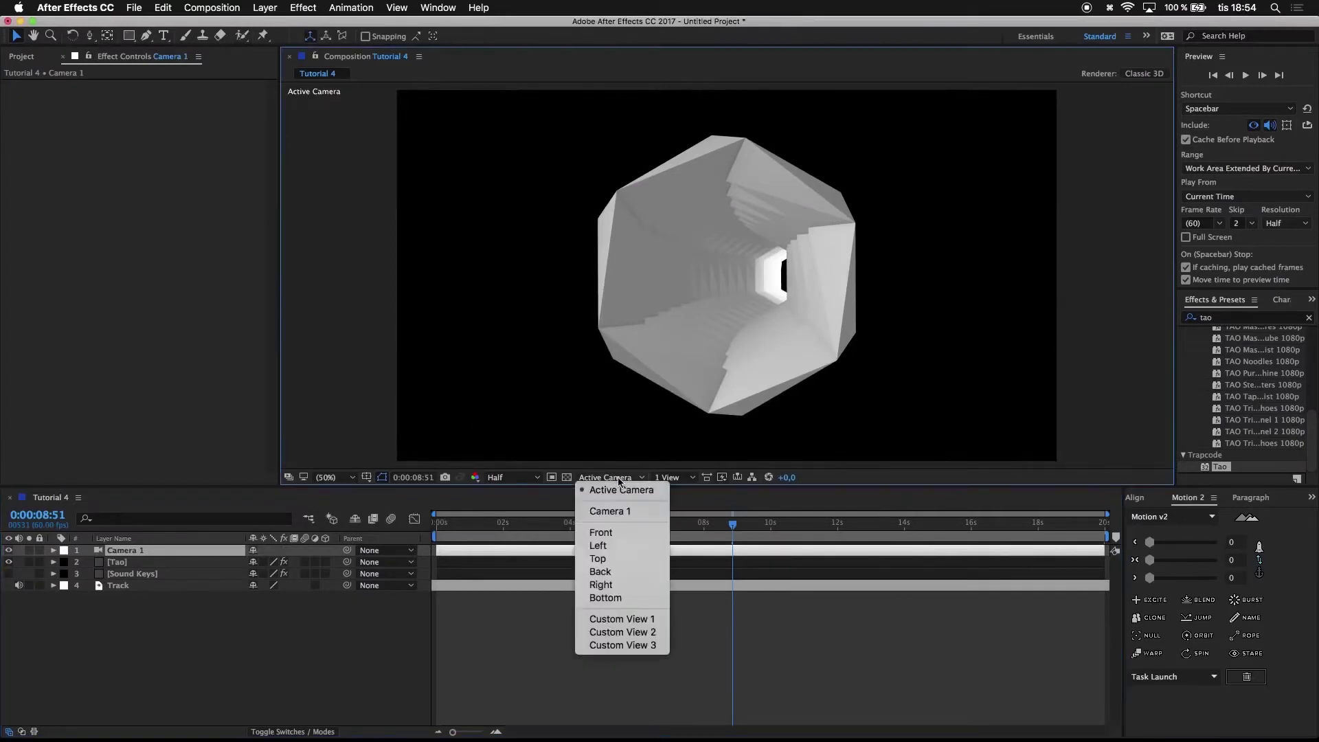
left_click(598, 559)
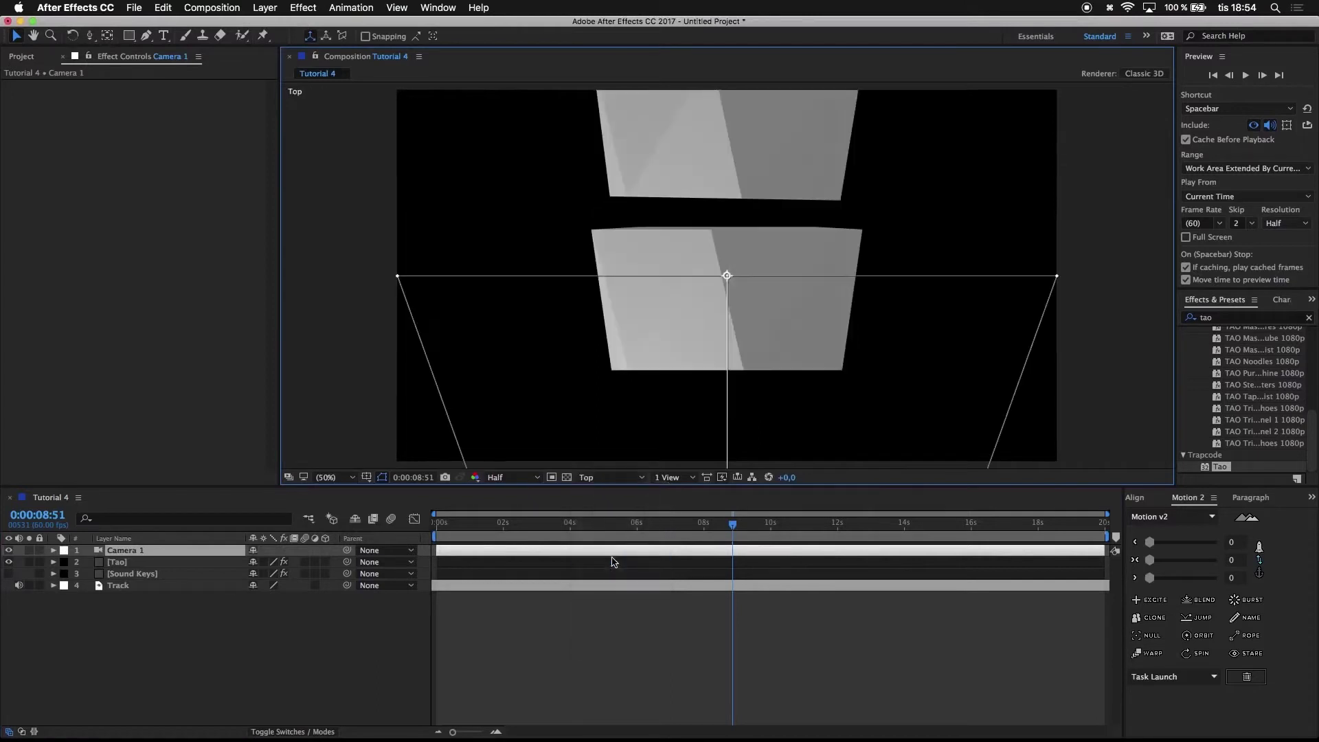
left_click(90, 37)
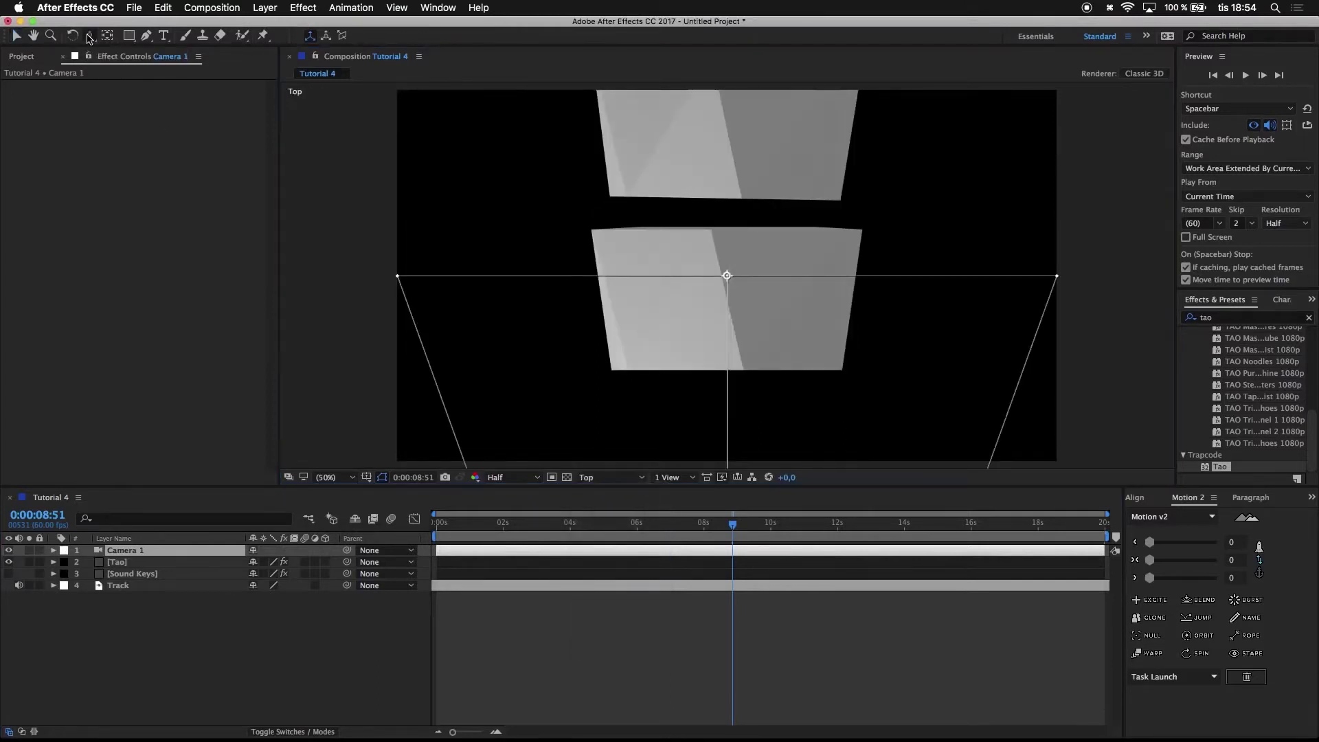
left_click(90, 38)
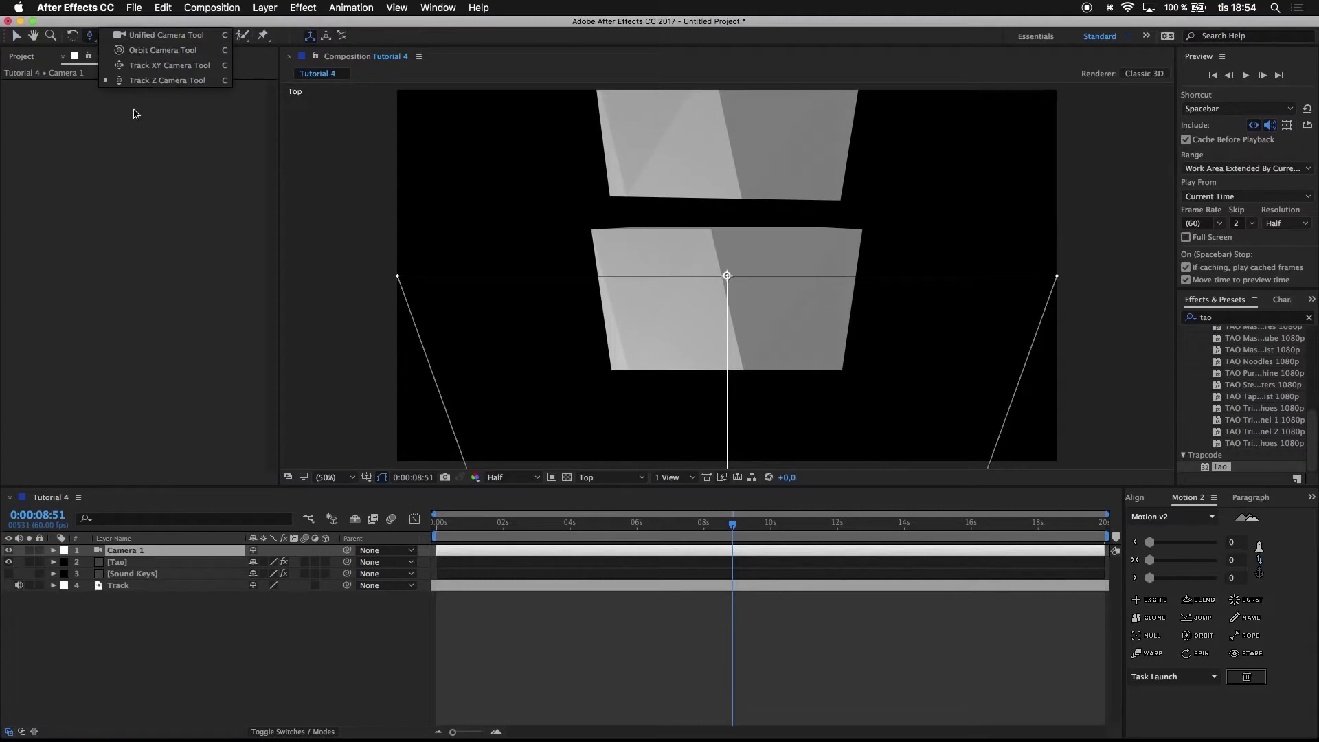
left_click(152, 82)
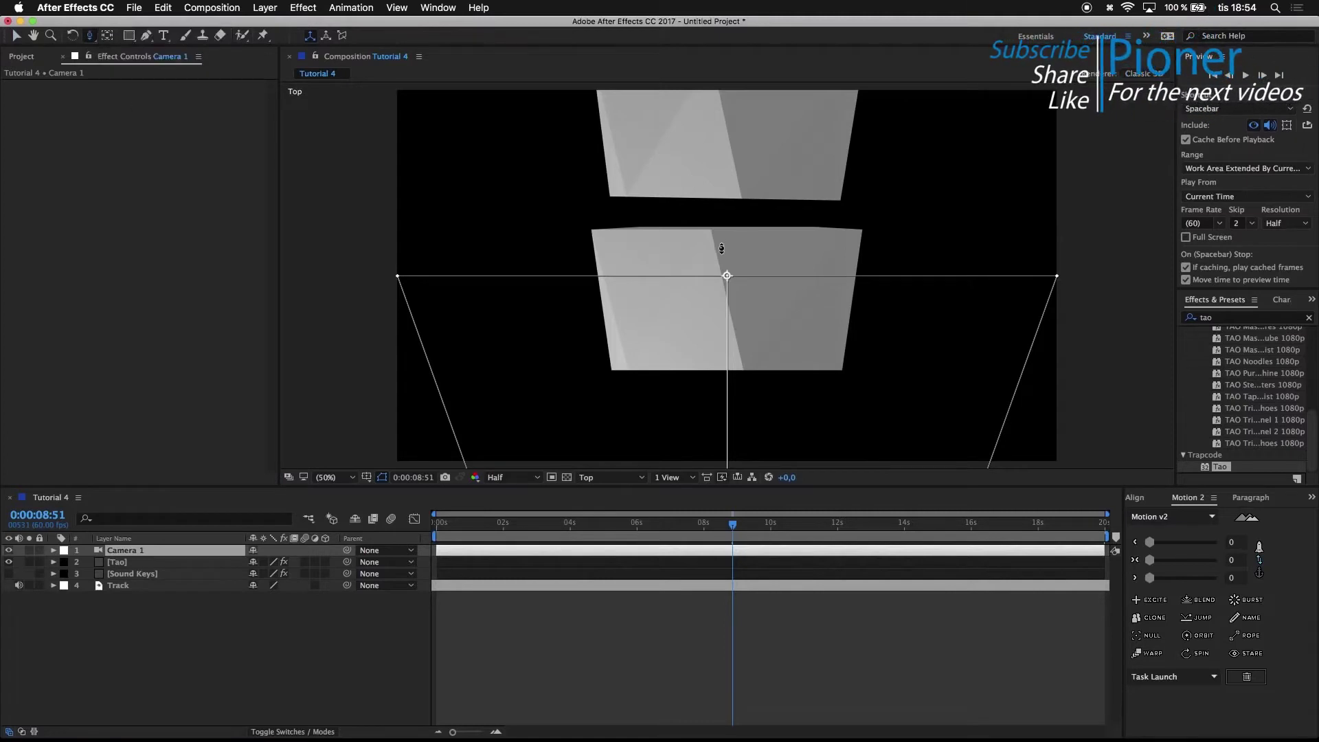
left_click_drag(721, 254, 566, 712)
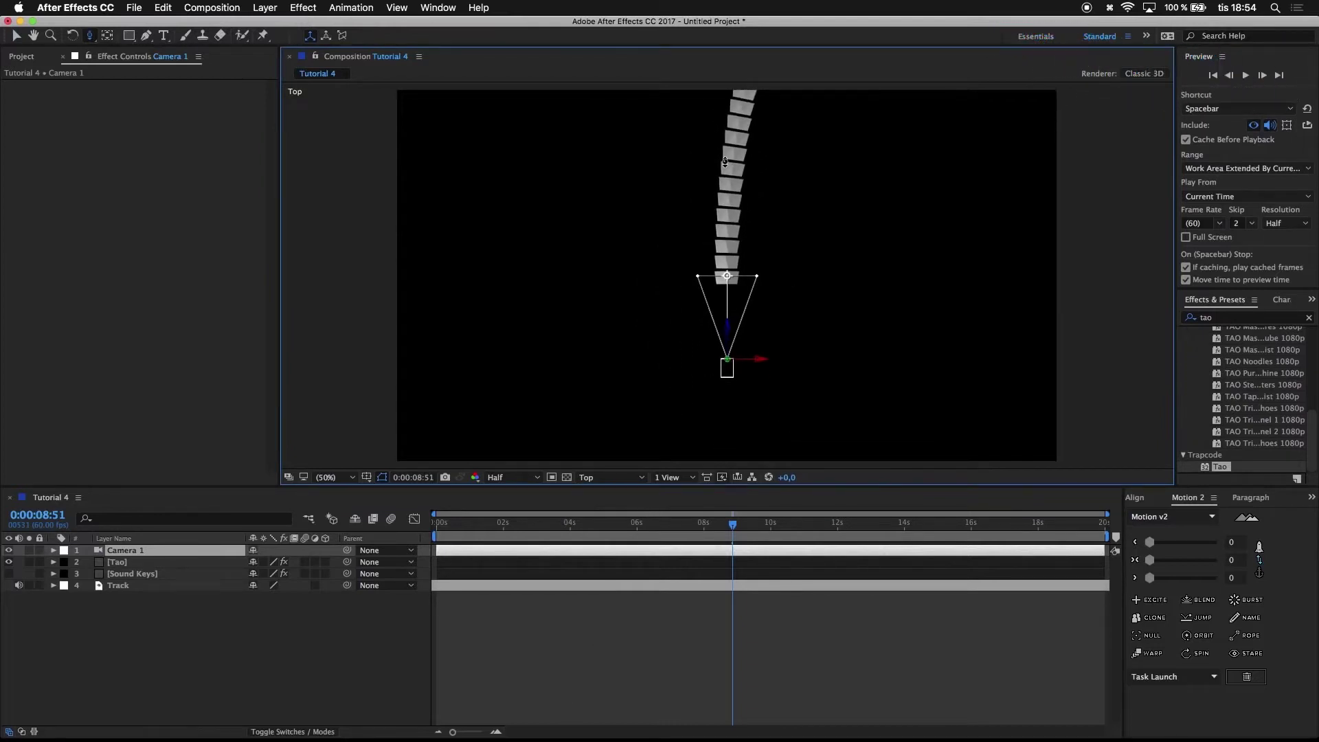
left_click_drag(725, 161, 542, 740)
left_click_drag(634, 244, 518, 549)
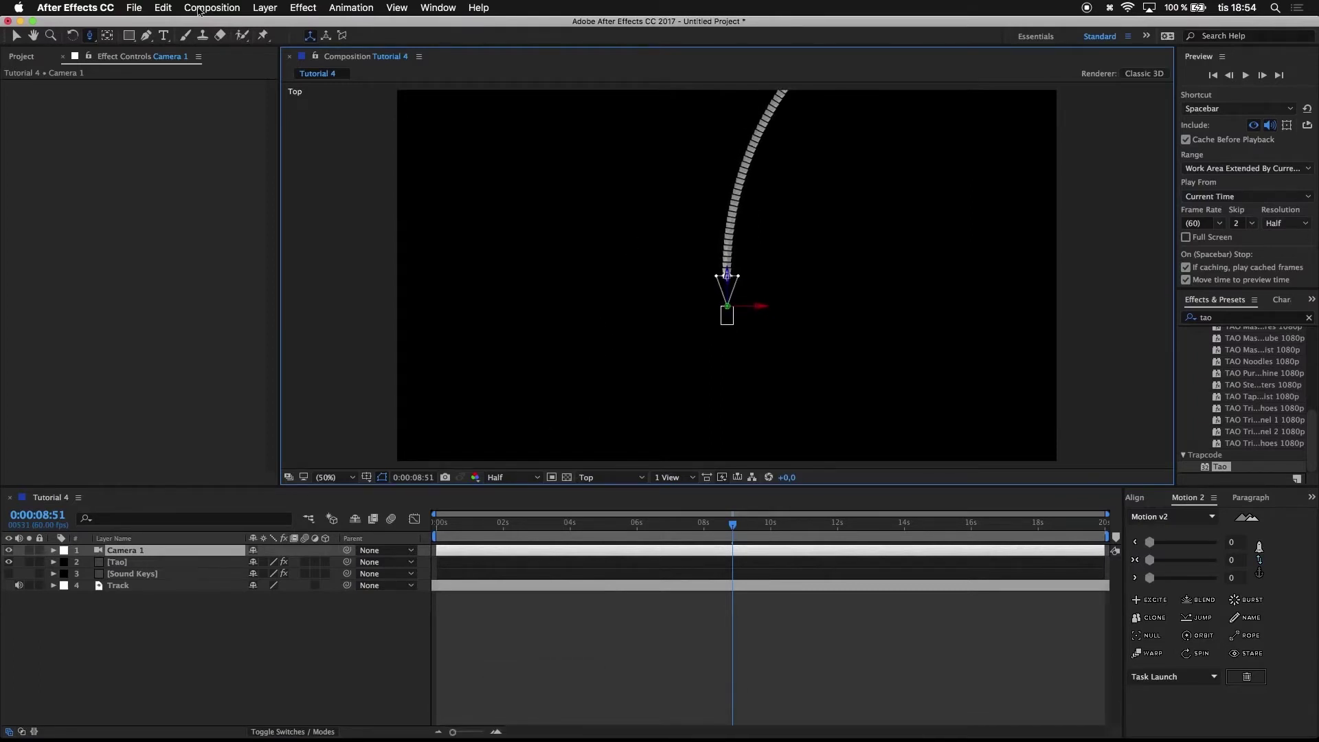
- Reframe the Top view to inspect the tunnel's full curve, and return to the Active Camera view
left_click(92, 38)
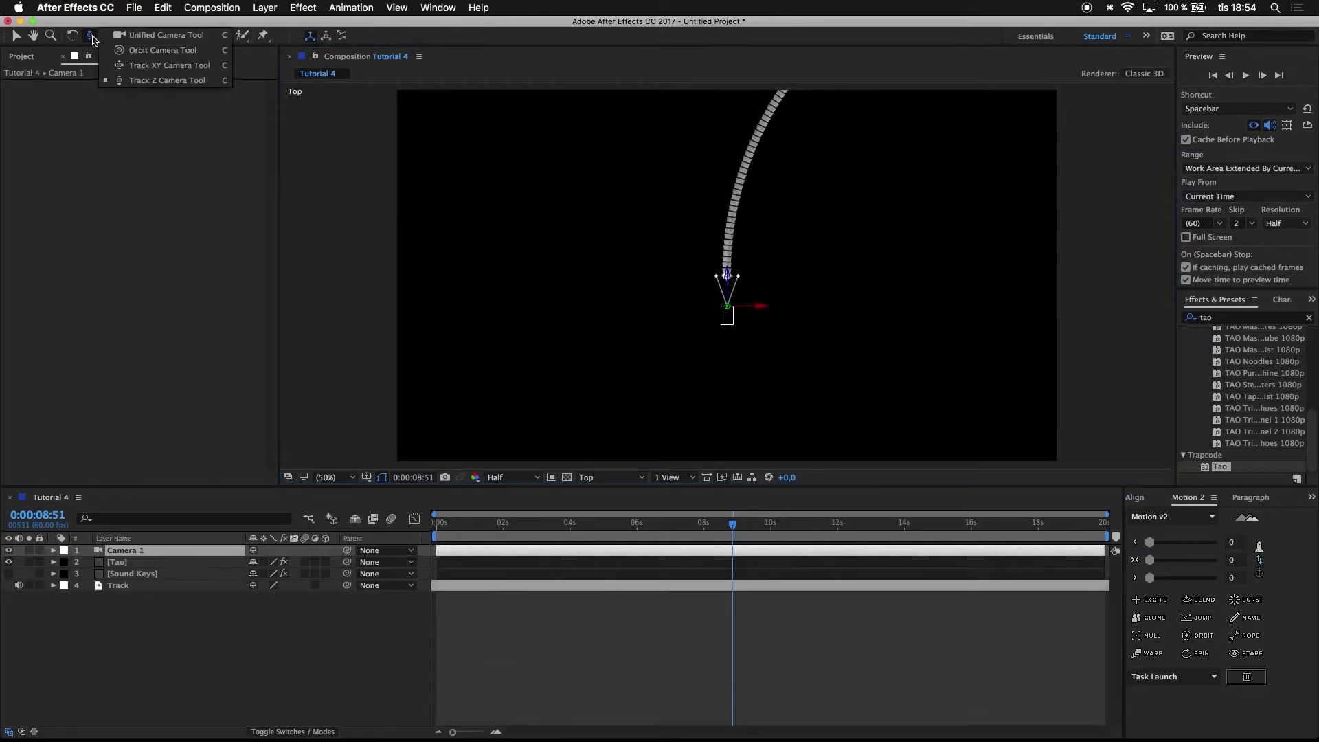
left_click(160, 69)
left_click_drag(651, 152, 612, 268)
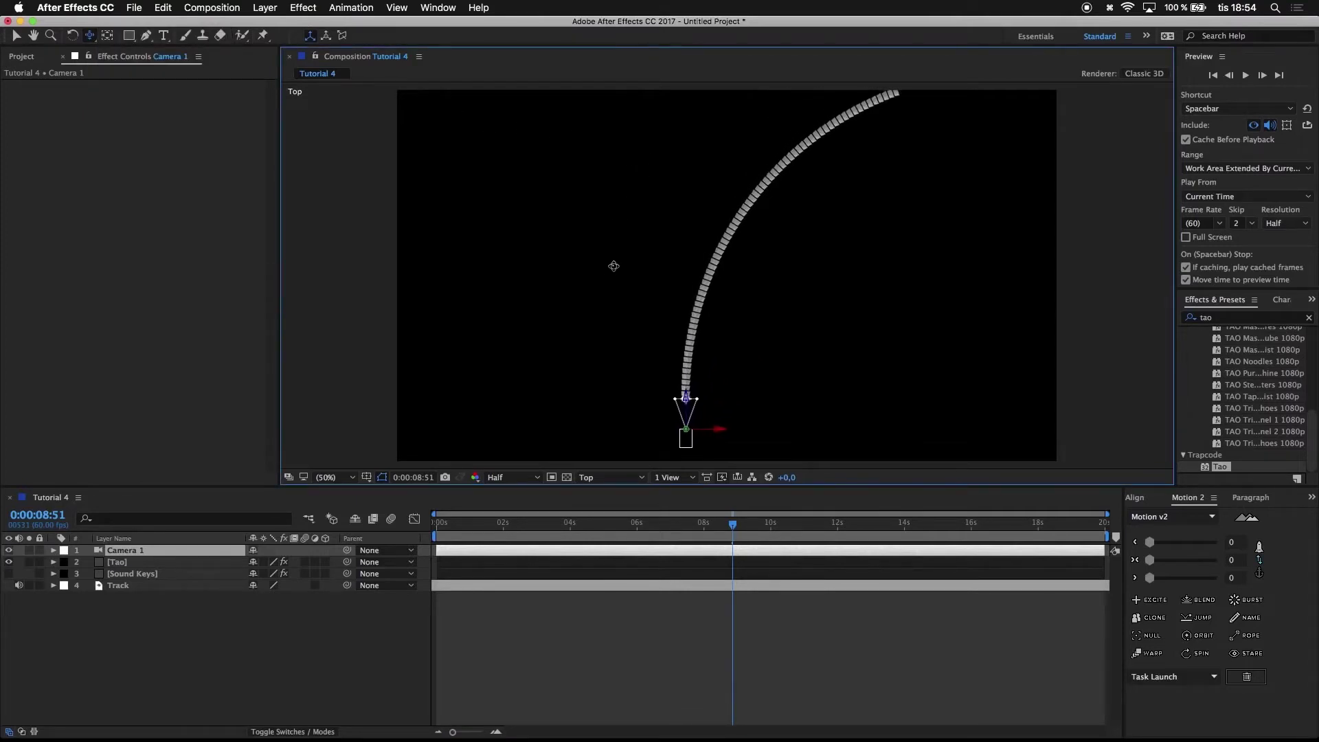
left_click(81, 34)
left_click(157, 79)
left_click_drag(739, 158, 686, 291)
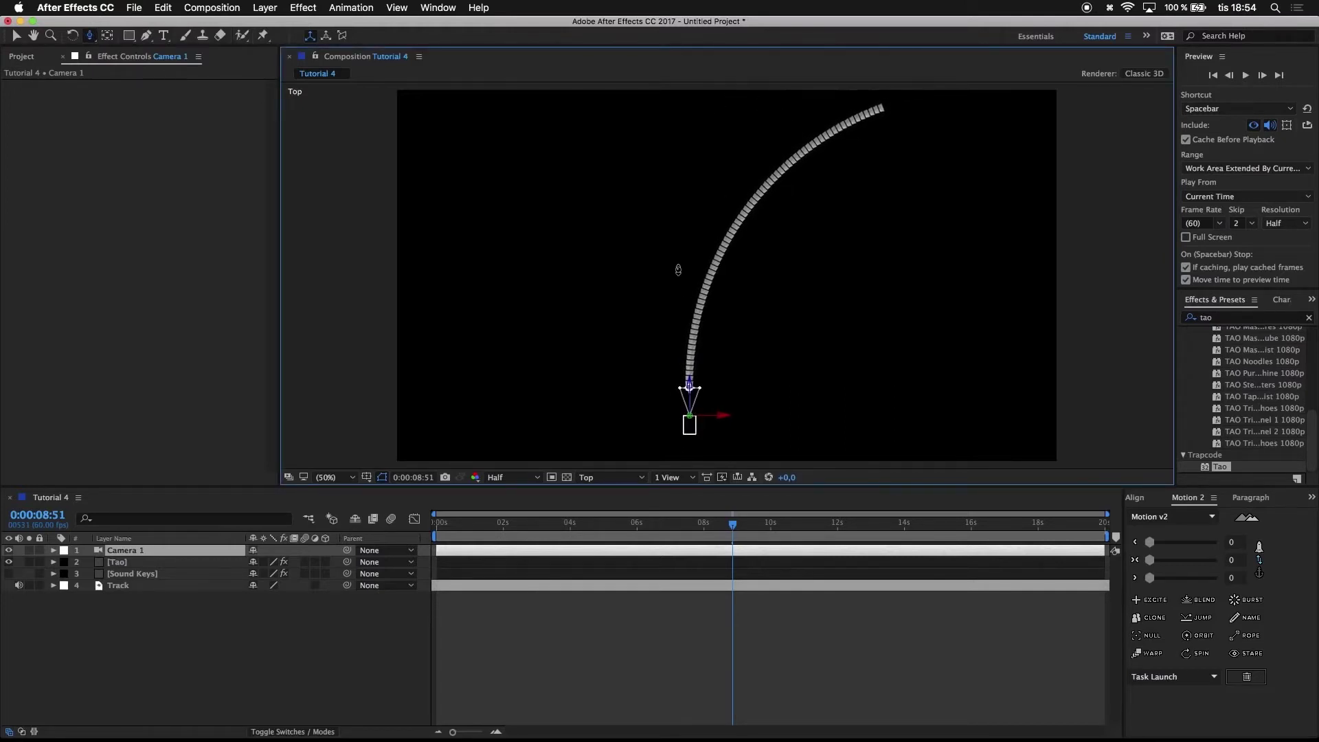
left_click(92, 38)
left_click(128, 64)
left_click_drag(744, 224, 733, 226)
left_click(17, 36)
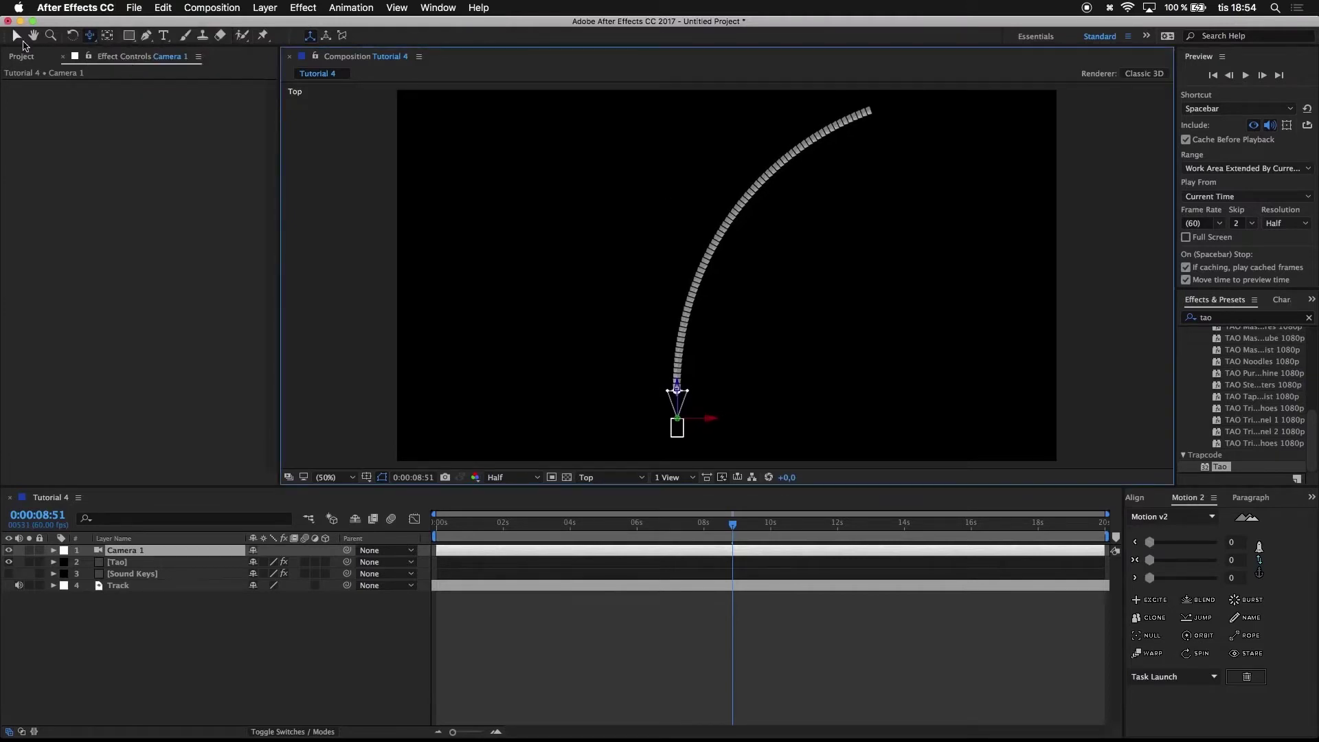
left_click(596, 477)
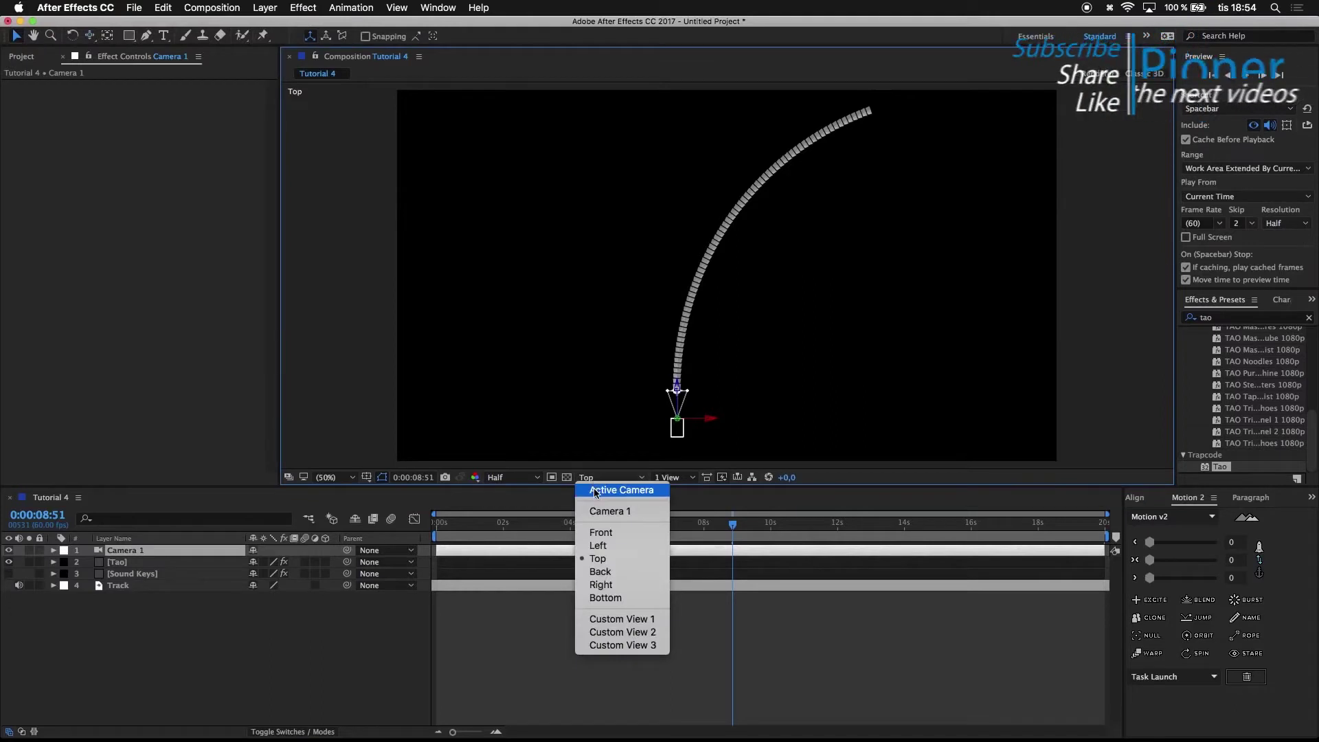
left_click(595, 490)
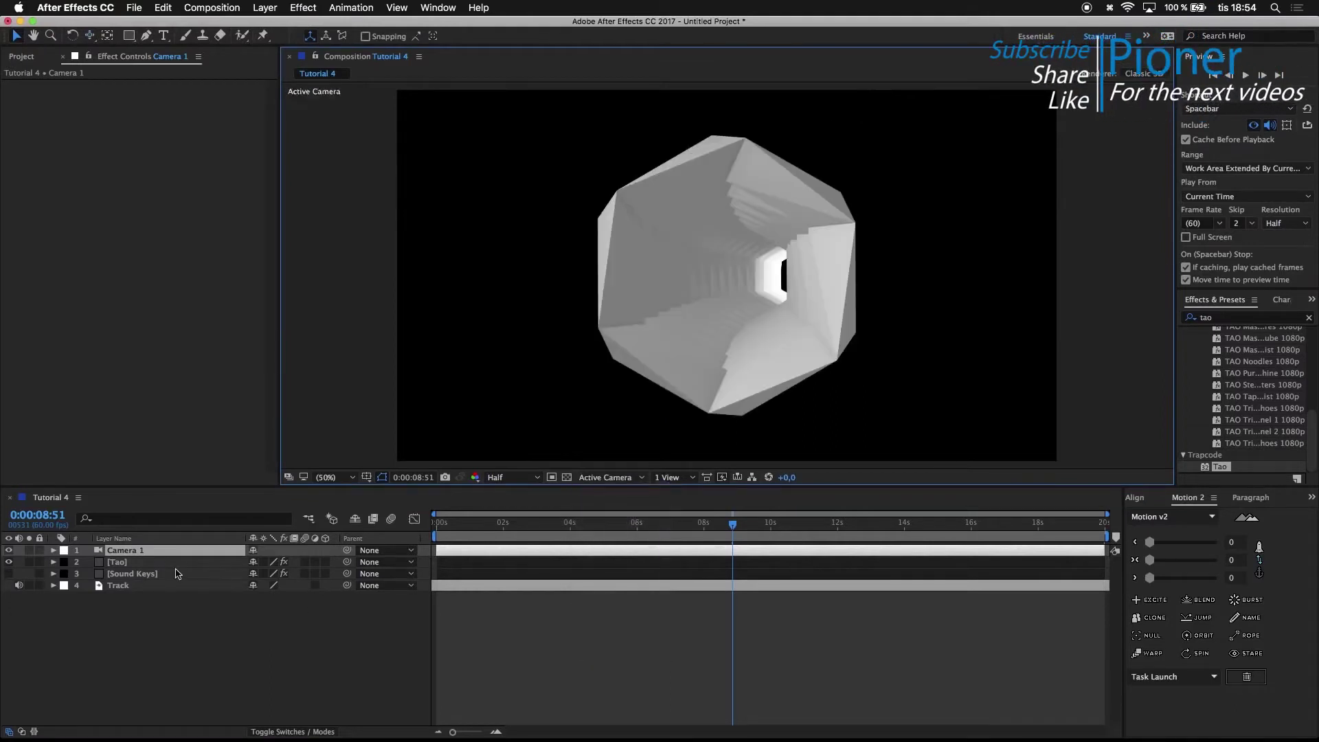
- In the Tao layer's Fractal Displacement settings, set Amplitude to 85 and Frequency to 50
left_click(114, 563)
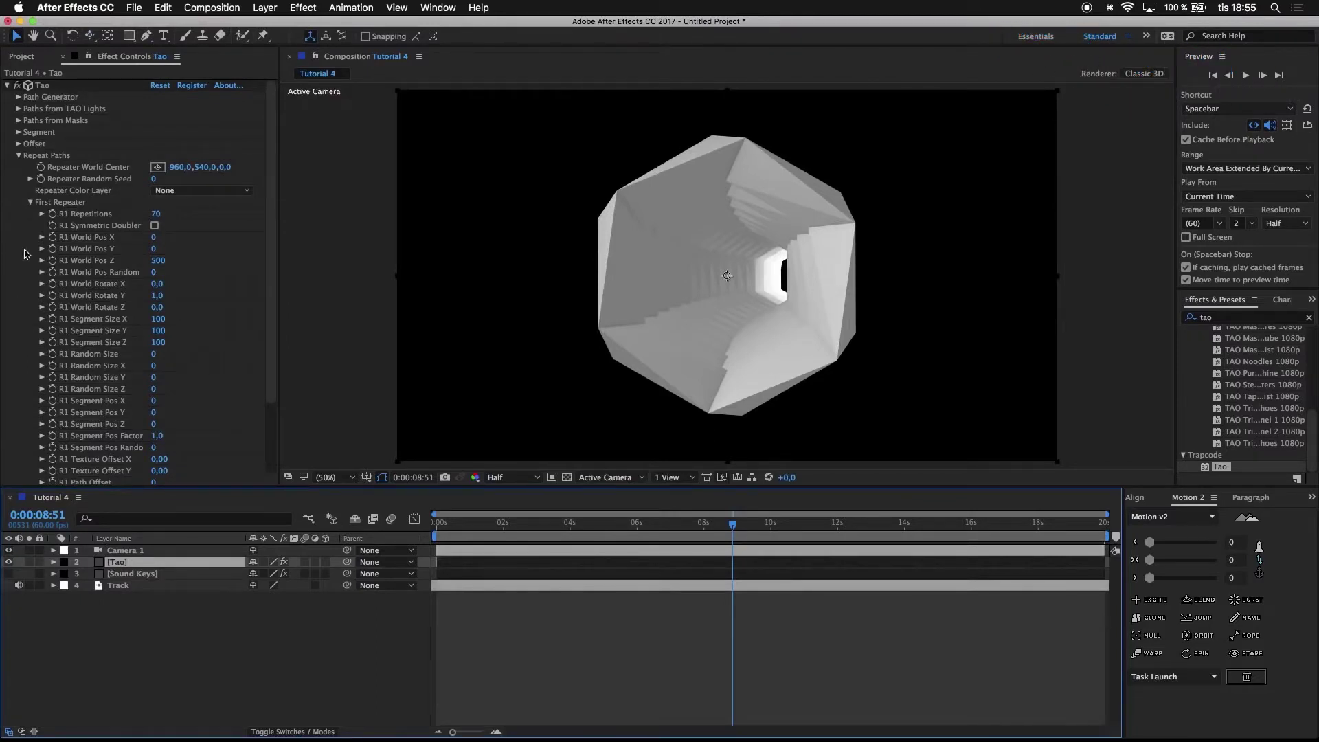
scroll(61, 239, "down", 1)
left_click(19, 144)
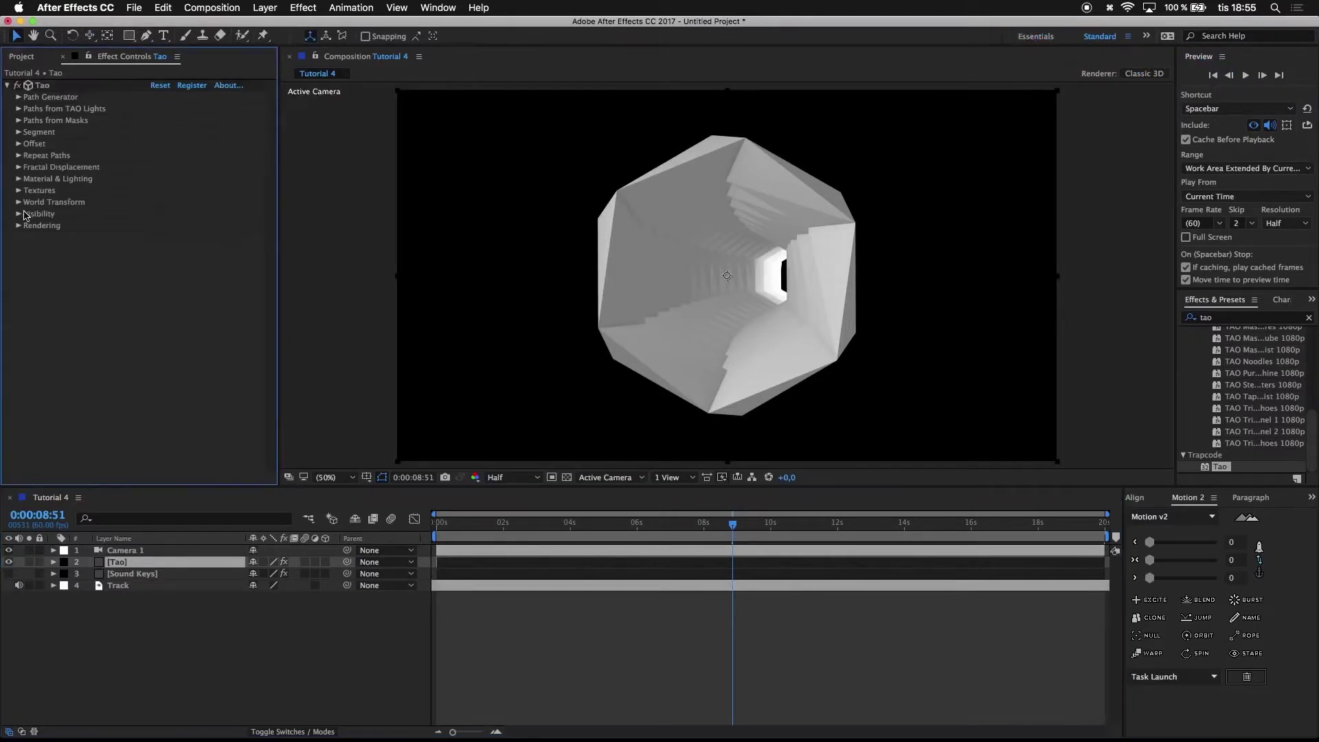
left_click(20, 167)
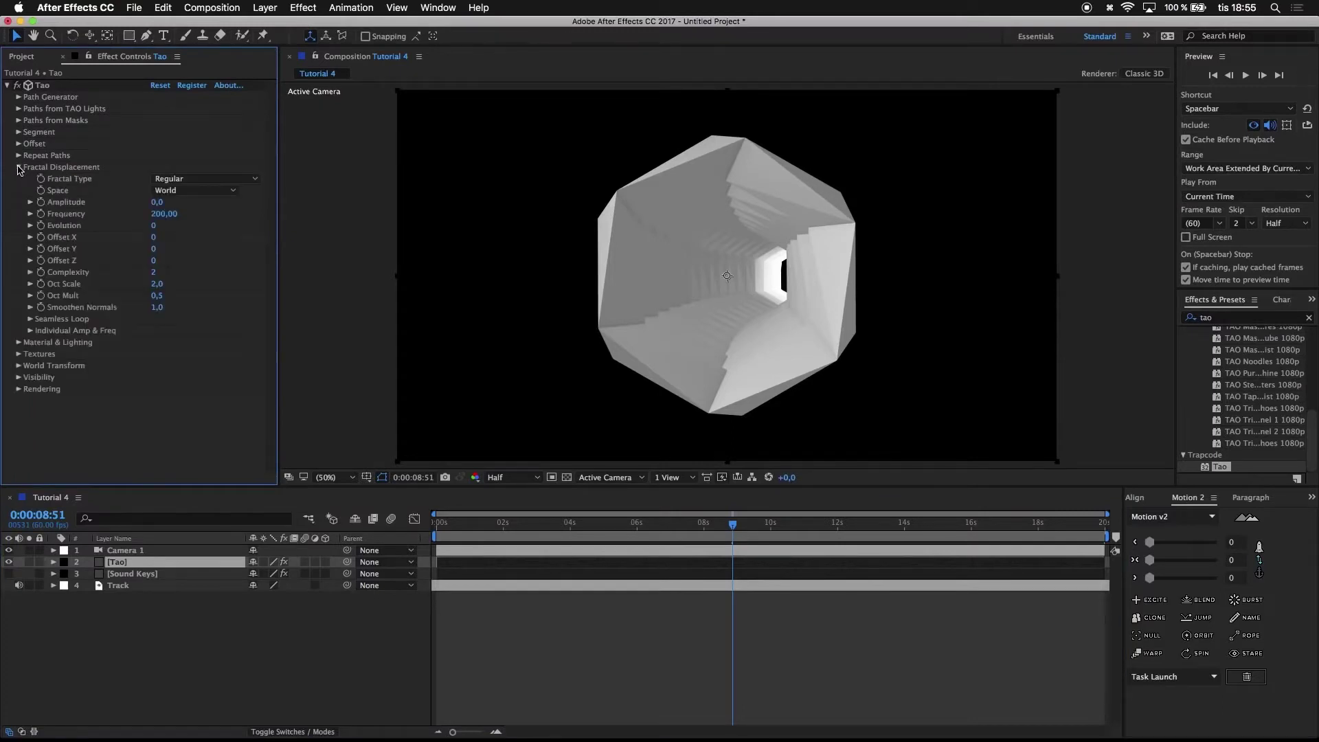
left_click(157, 202)
type("85")
key("Tab")
type("50")
left_click(194, 243)
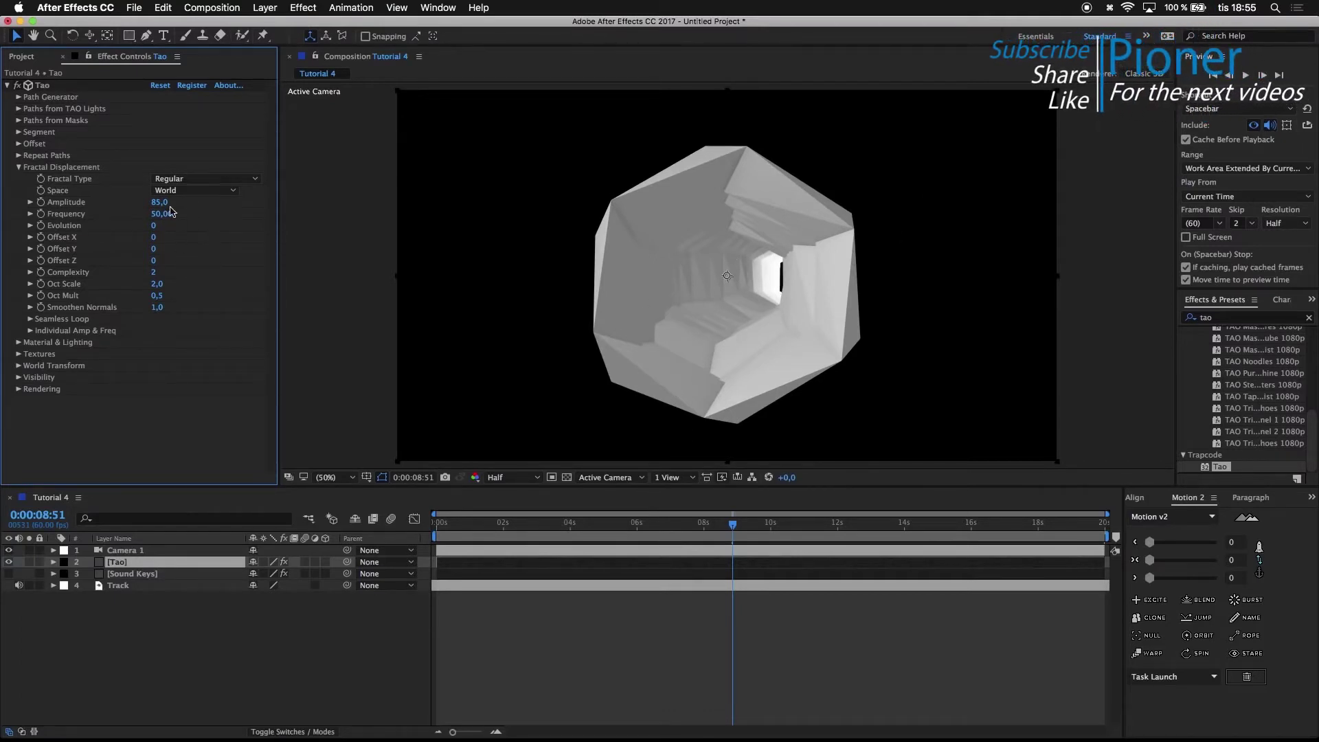
- Try a Fractal Displacement Amplitude of 157 on the Tao layer, undo it, and collapse the settings group
mouse_move(163, 204)
left_mouse_down()
mouse_move(227, 205)
mouse_move(69, 208)
mouse_move(184, 210)
left_mouse_up()
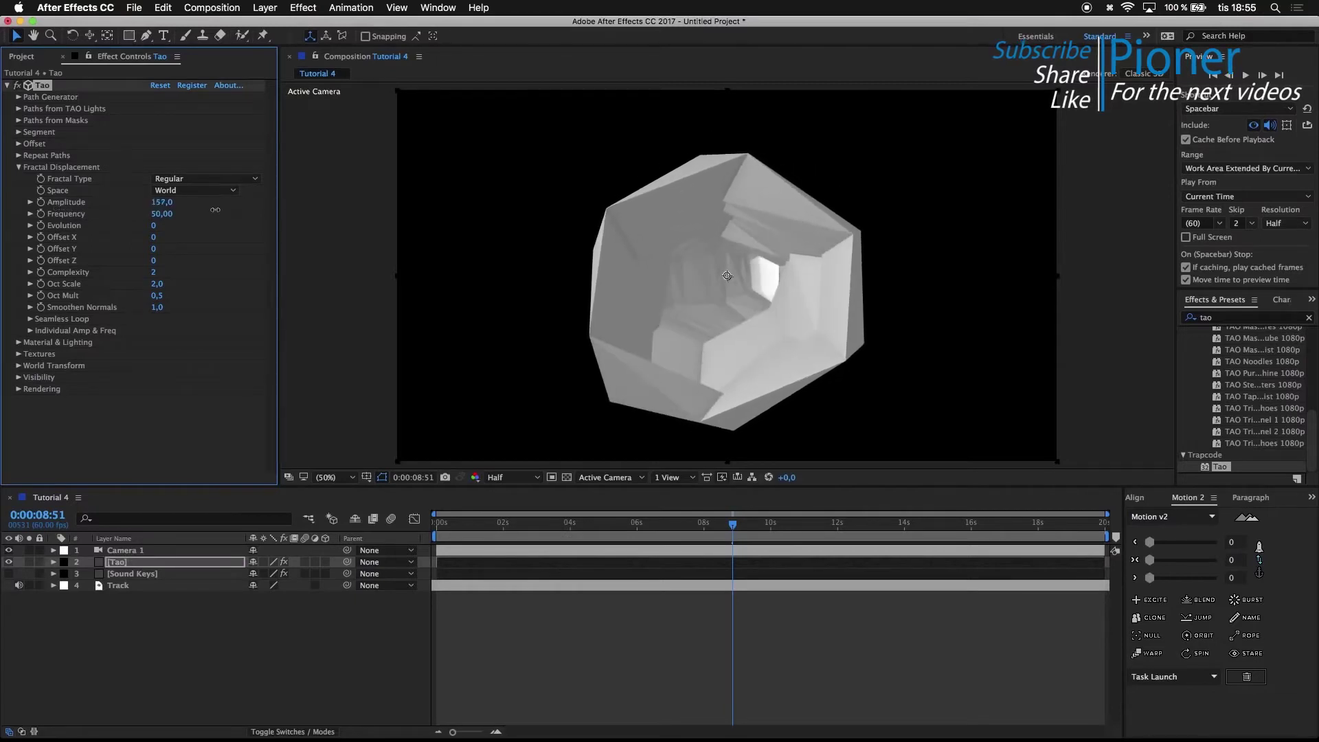
key("super+z")
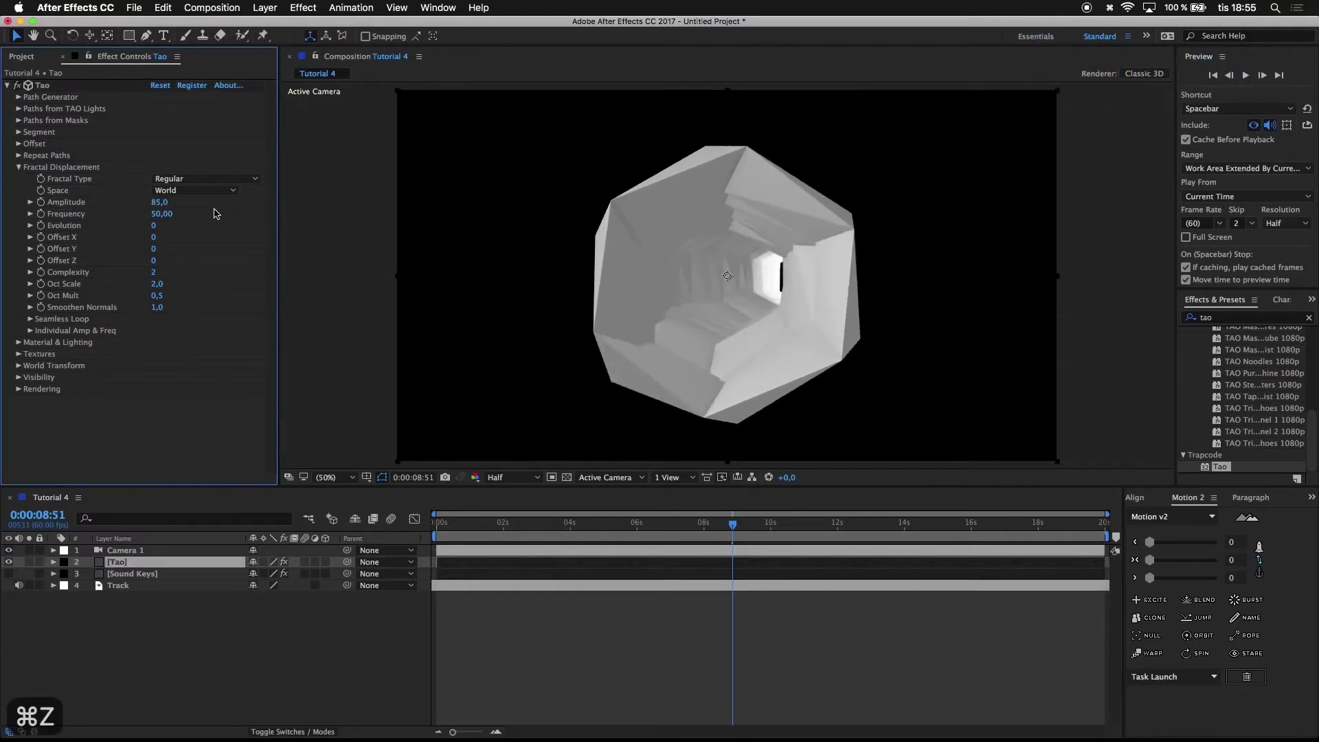
left_click(18, 168)
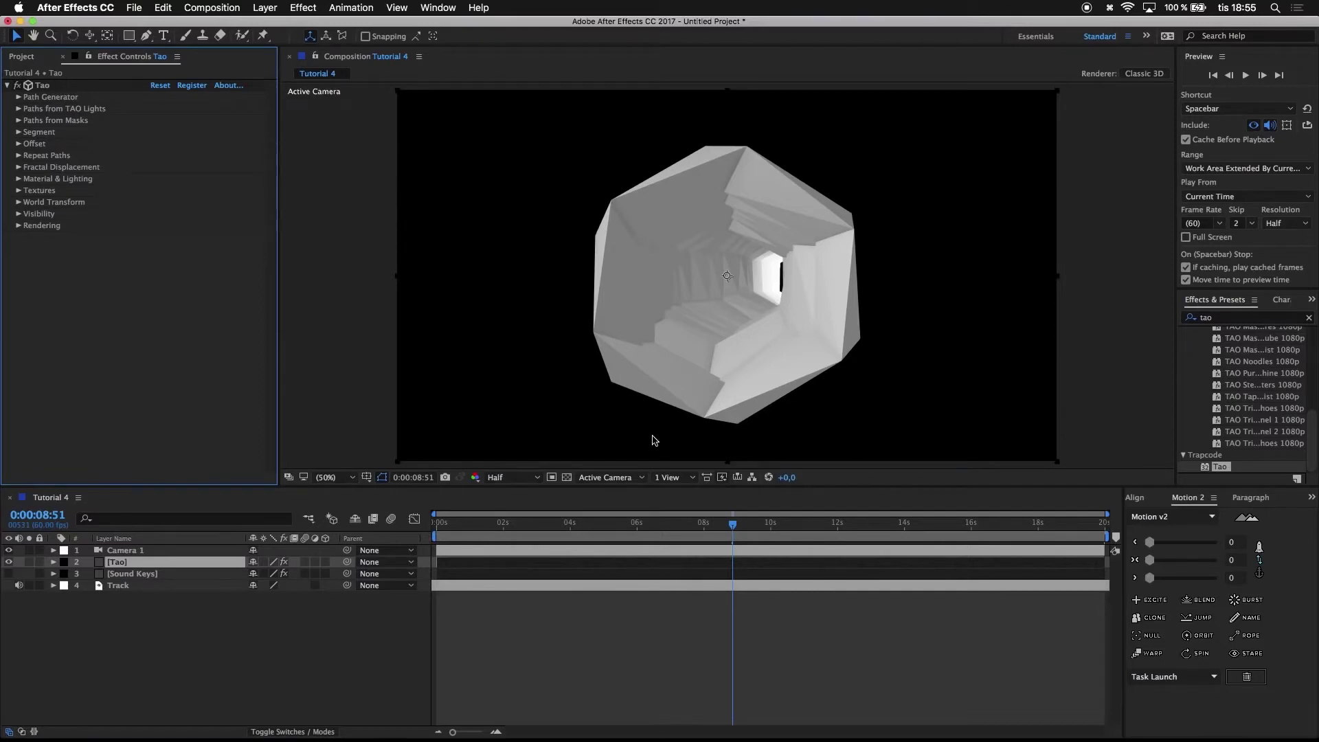
- Add a new null object to the composition and rename it Control
right_click(295, 670)
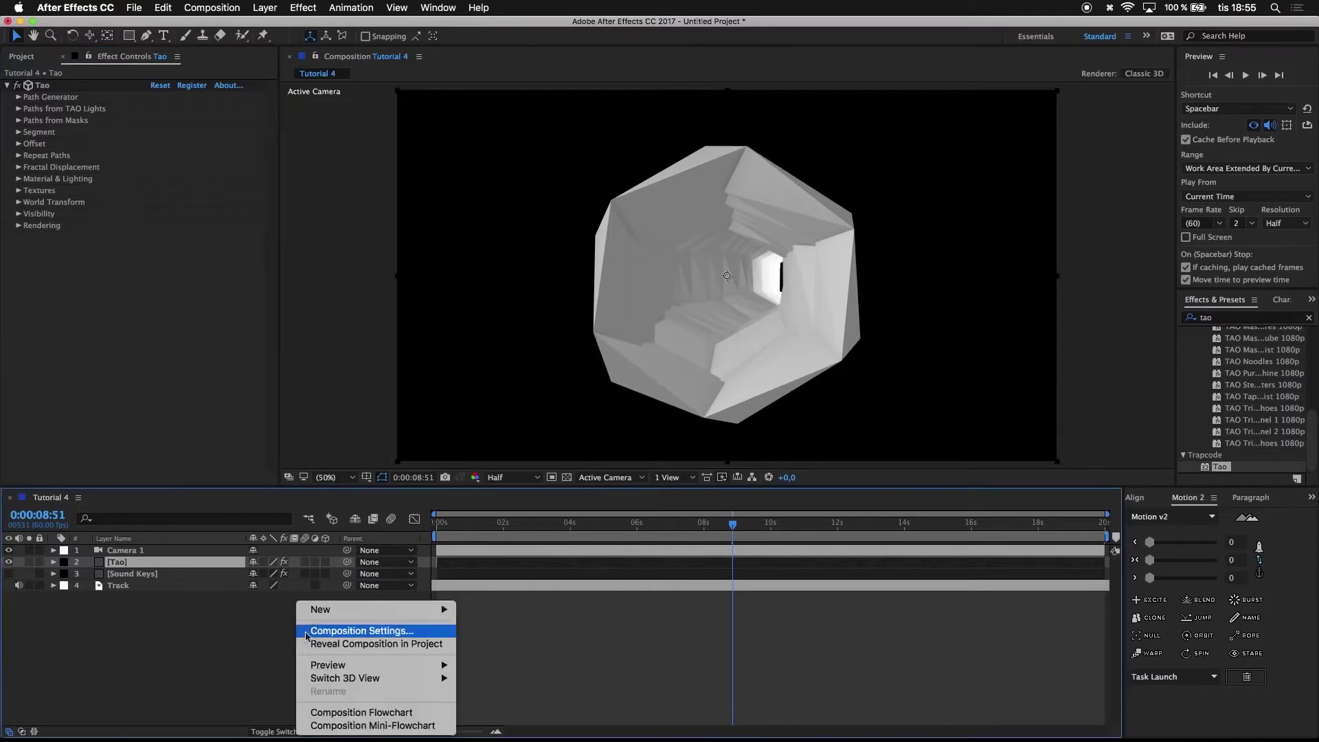
mouse_move(323, 611)
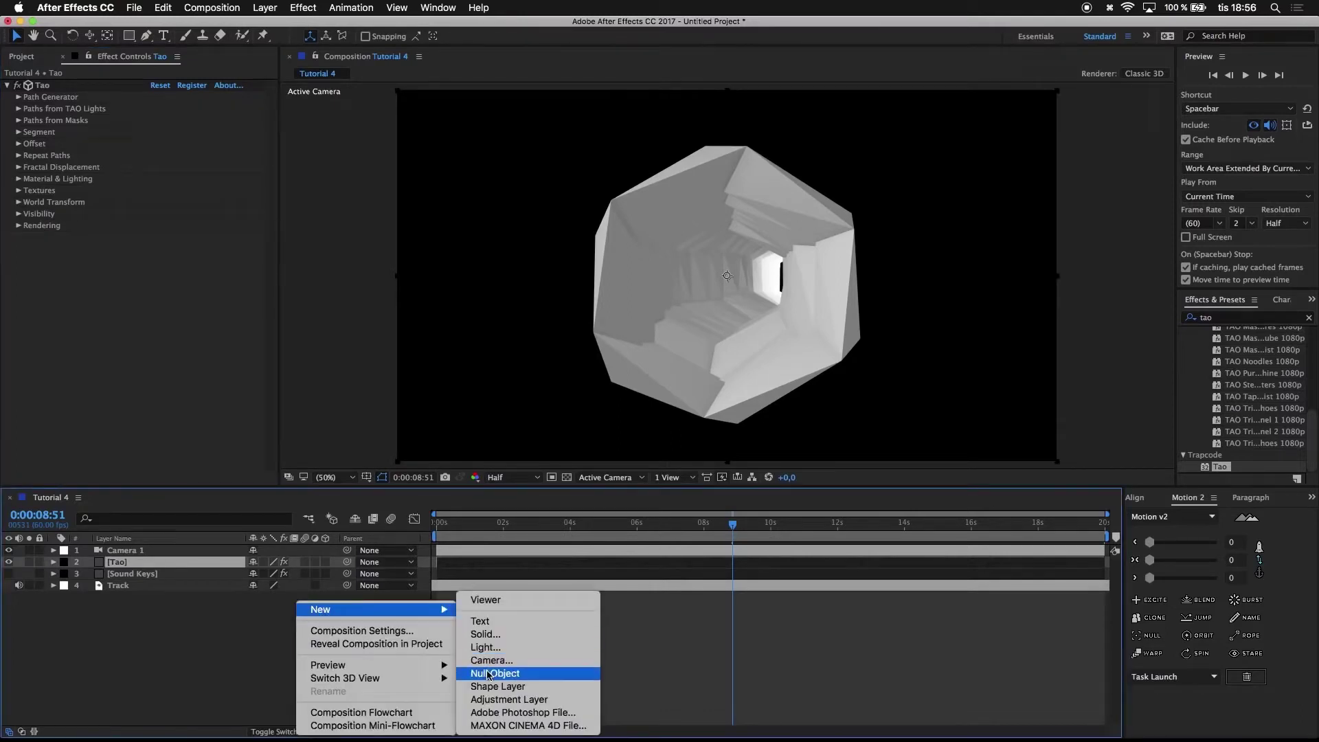
left_click(489, 674)
left_click_drag(145, 563, 144, 549)
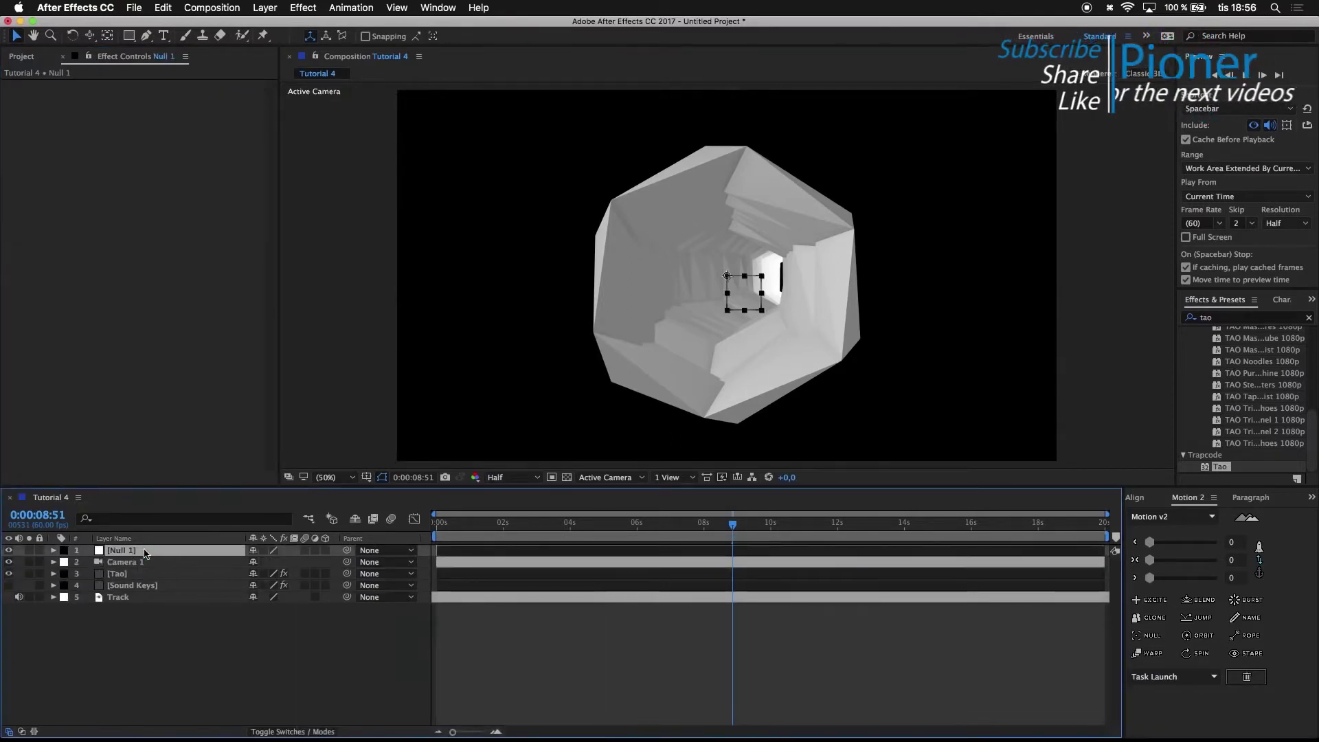
key("Return")
type("Control")
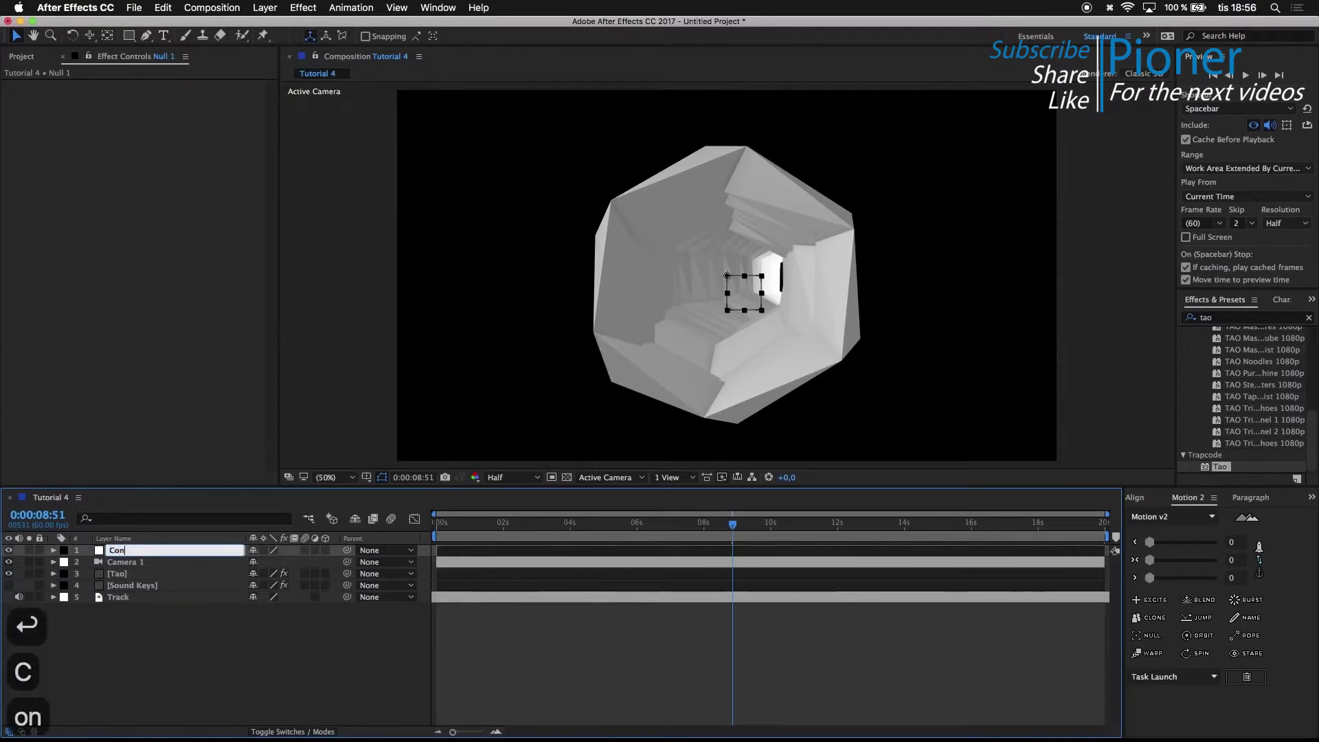
left_click(141, 635)
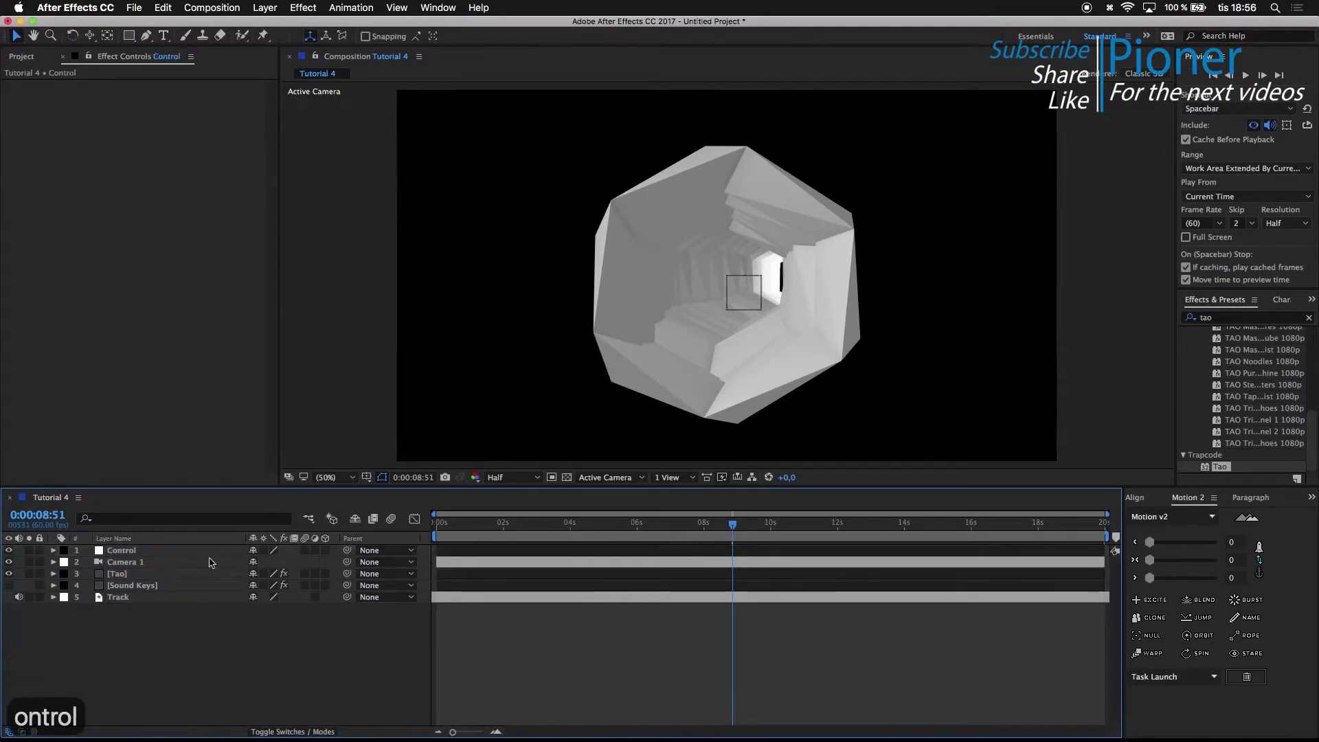
- Make the Control null a 3D layer and parent Camera 1 to it
left_click(327, 550)
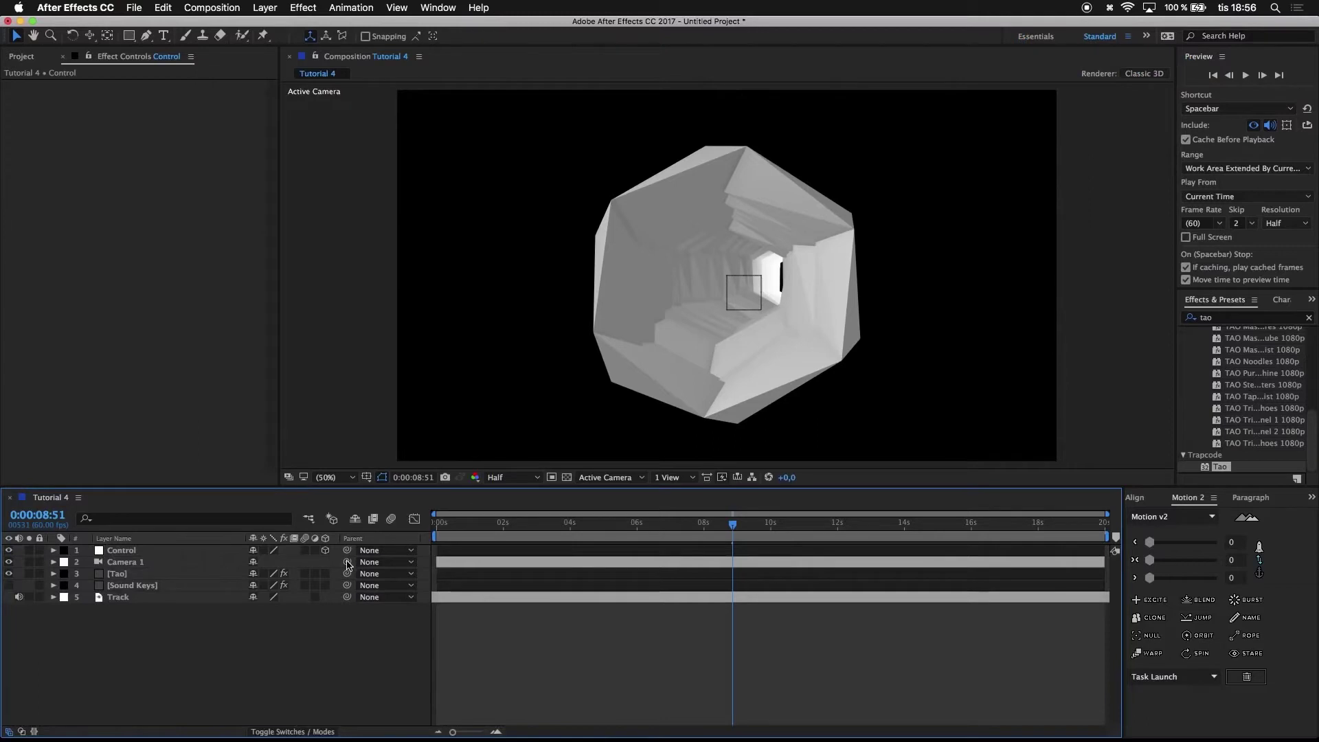
left_click_drag(348, 564, 127, 551)
- At 0:00:00:00, set keyframes for the Control layer's Scale, Position and X, Y and Z Rotation, and reveal all keyframed properties
left_click(548, 523)
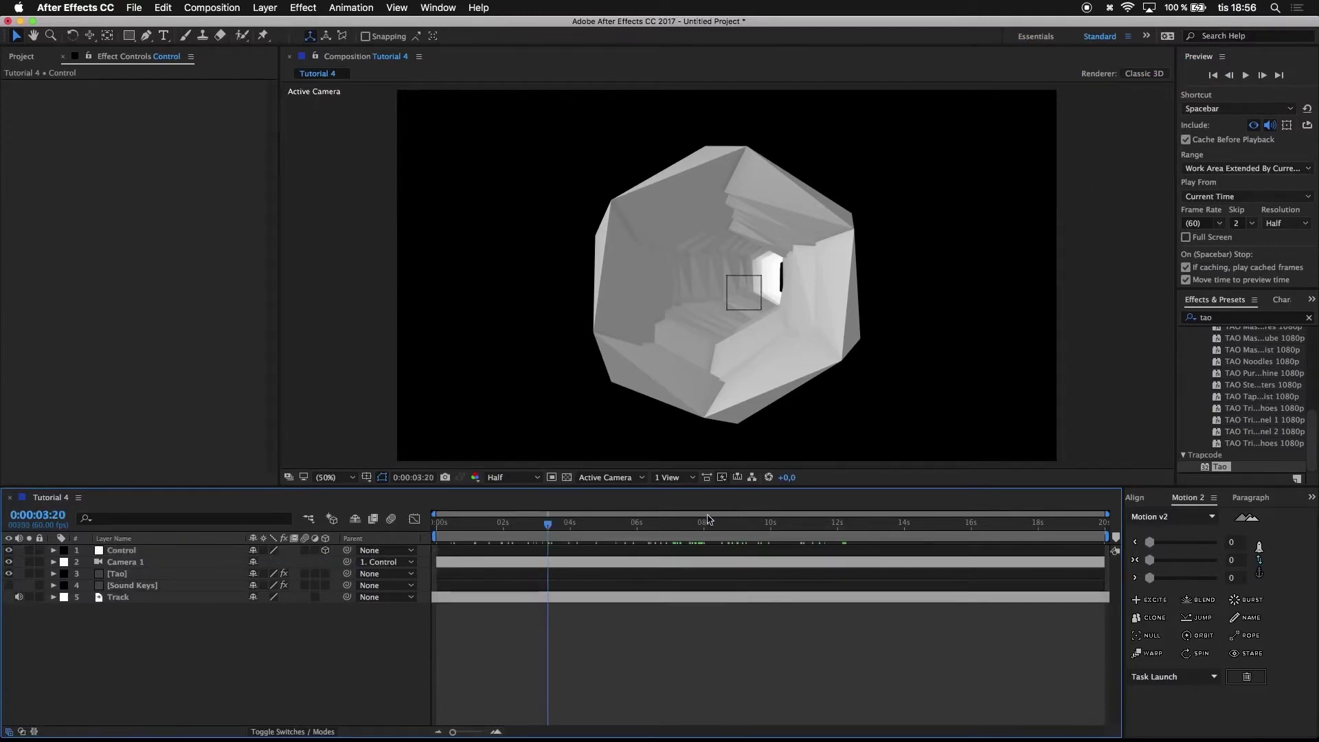
left_click_drag(549, 524, 218, 502)
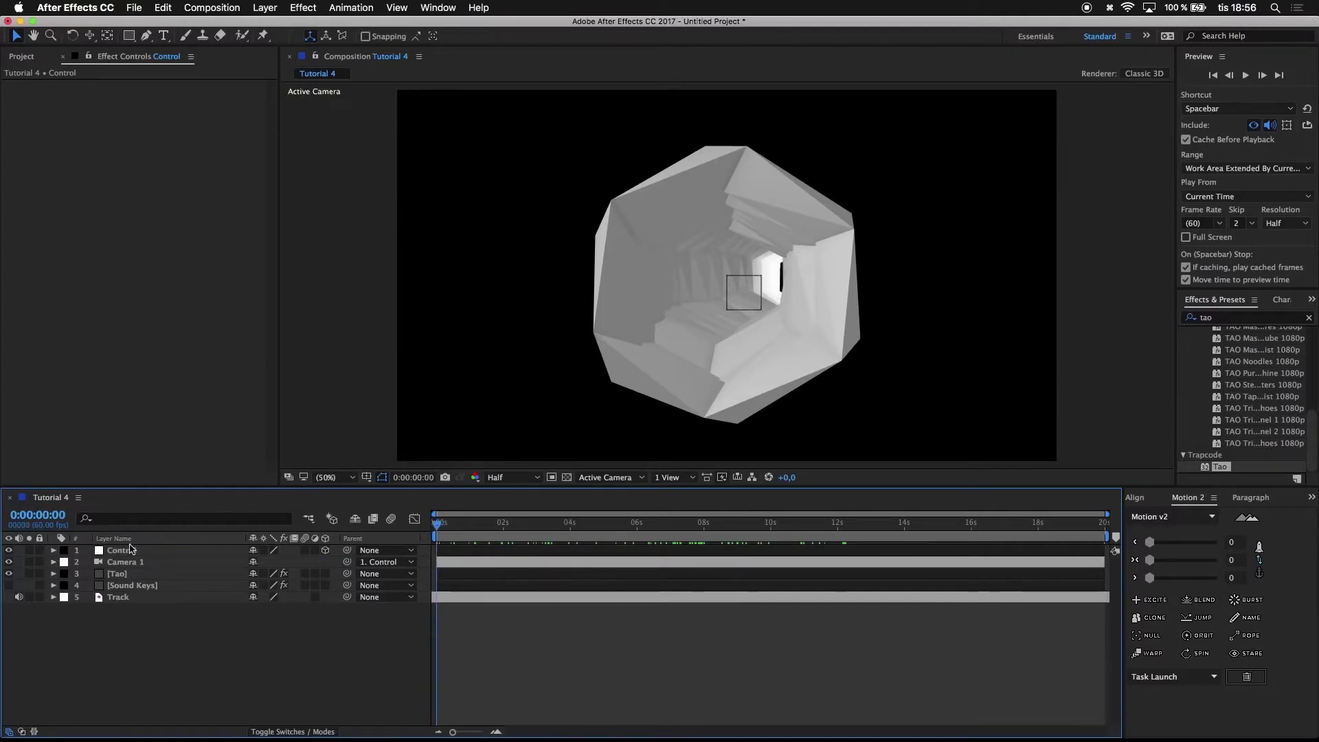
left_click(113, 551)
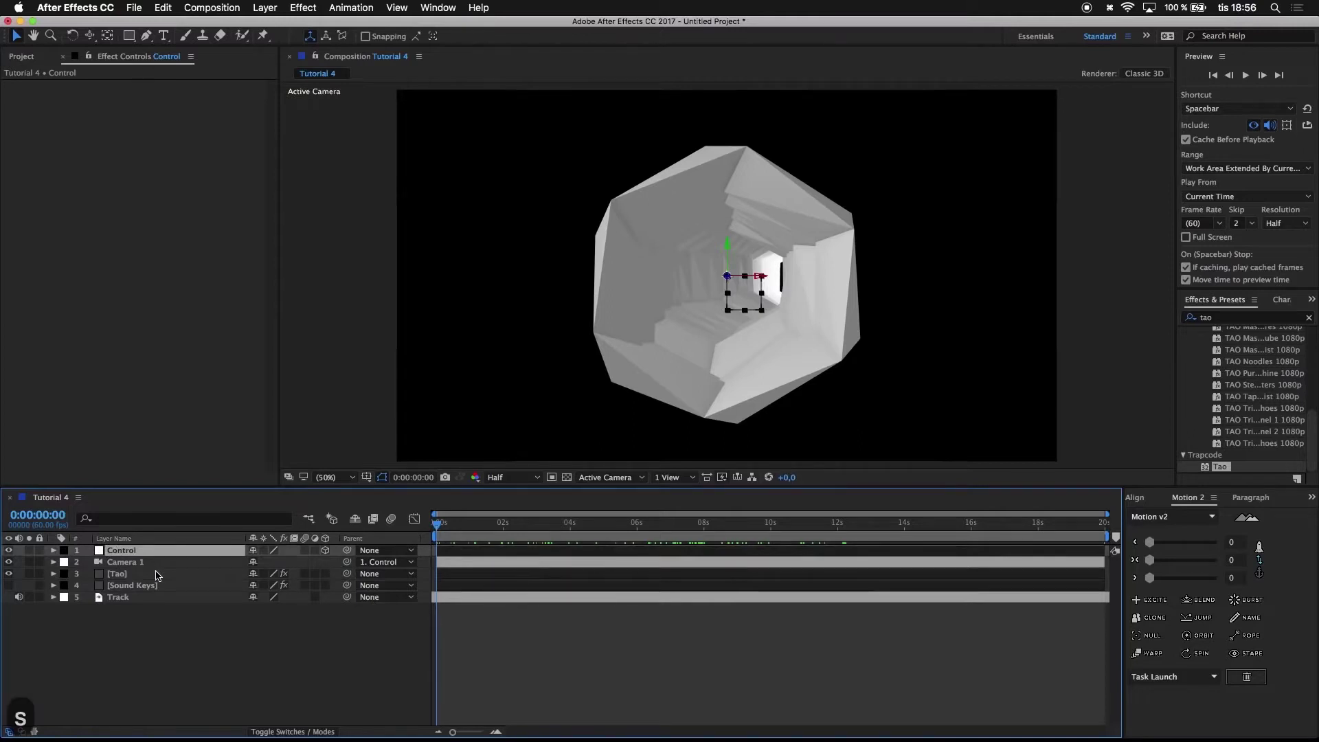
key("s")
left_click(87, 563)
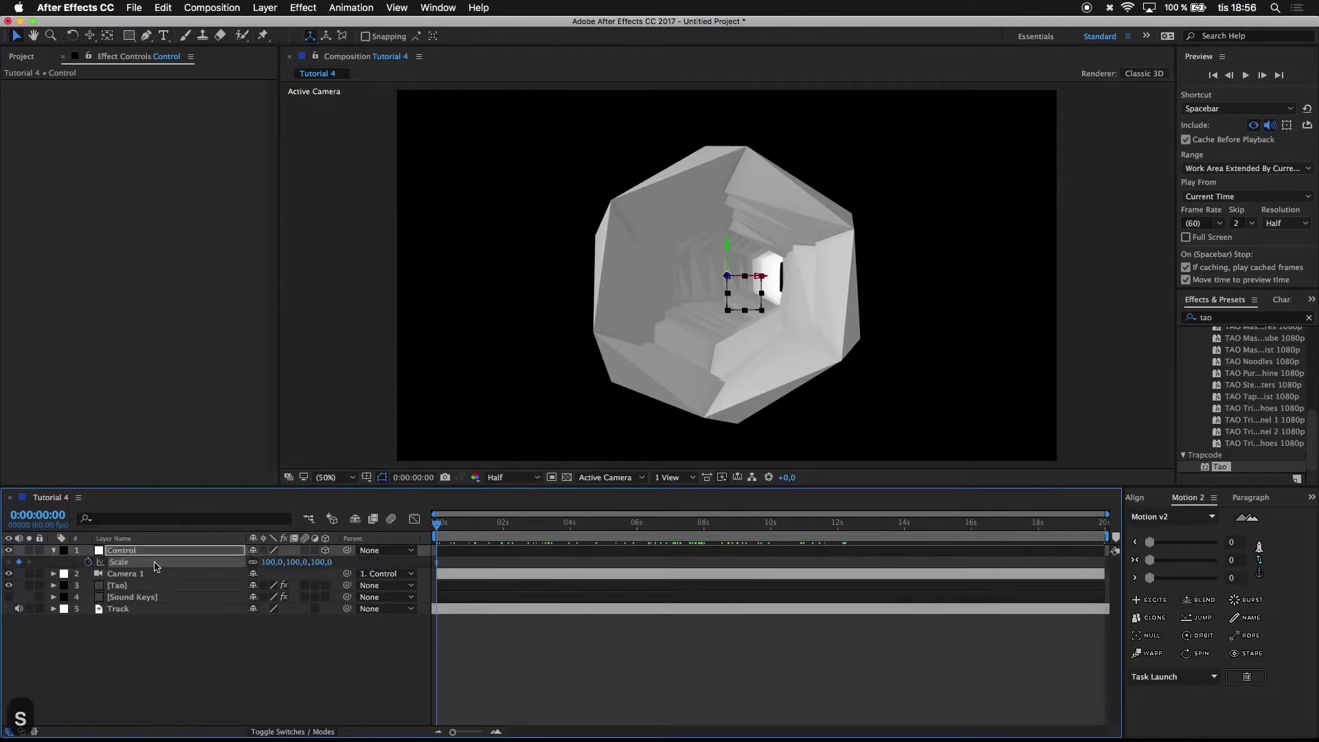
key("p")
left_click(88, 562)
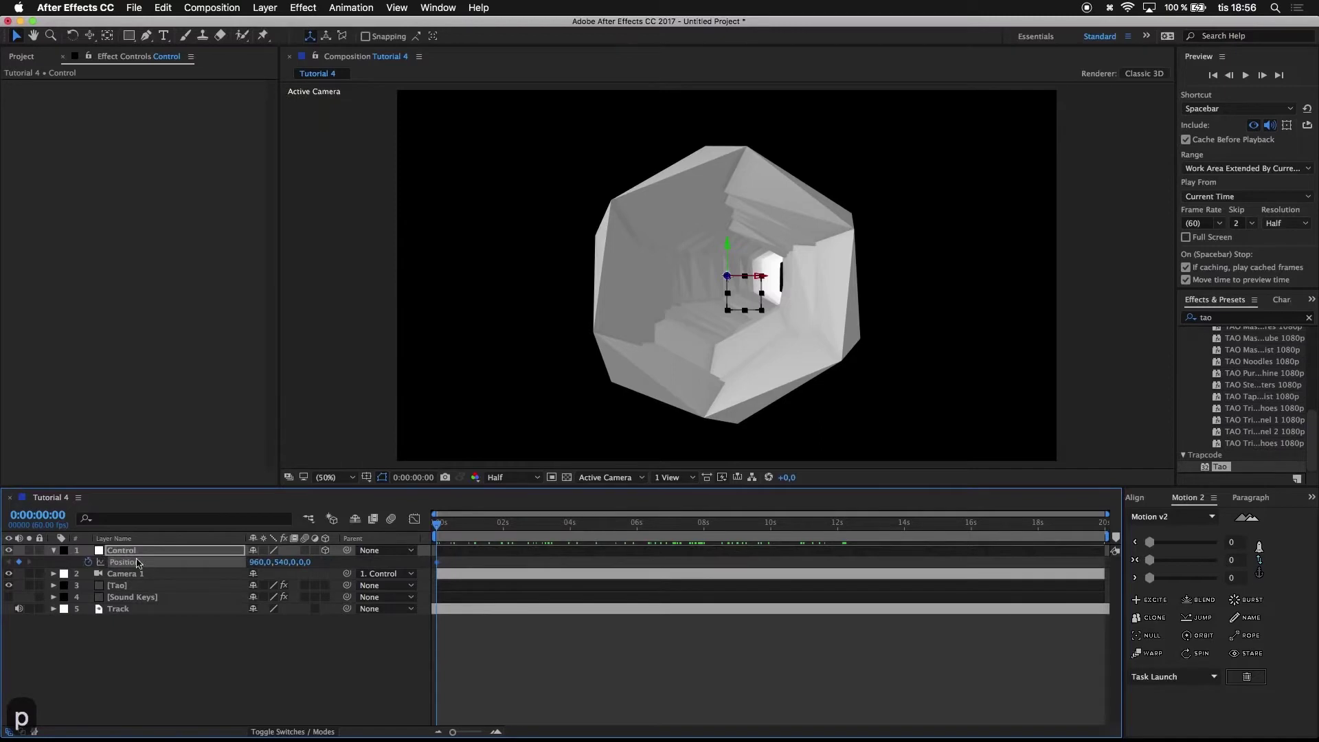
key("r")
left_click_drag(87, 573, 88, 596)
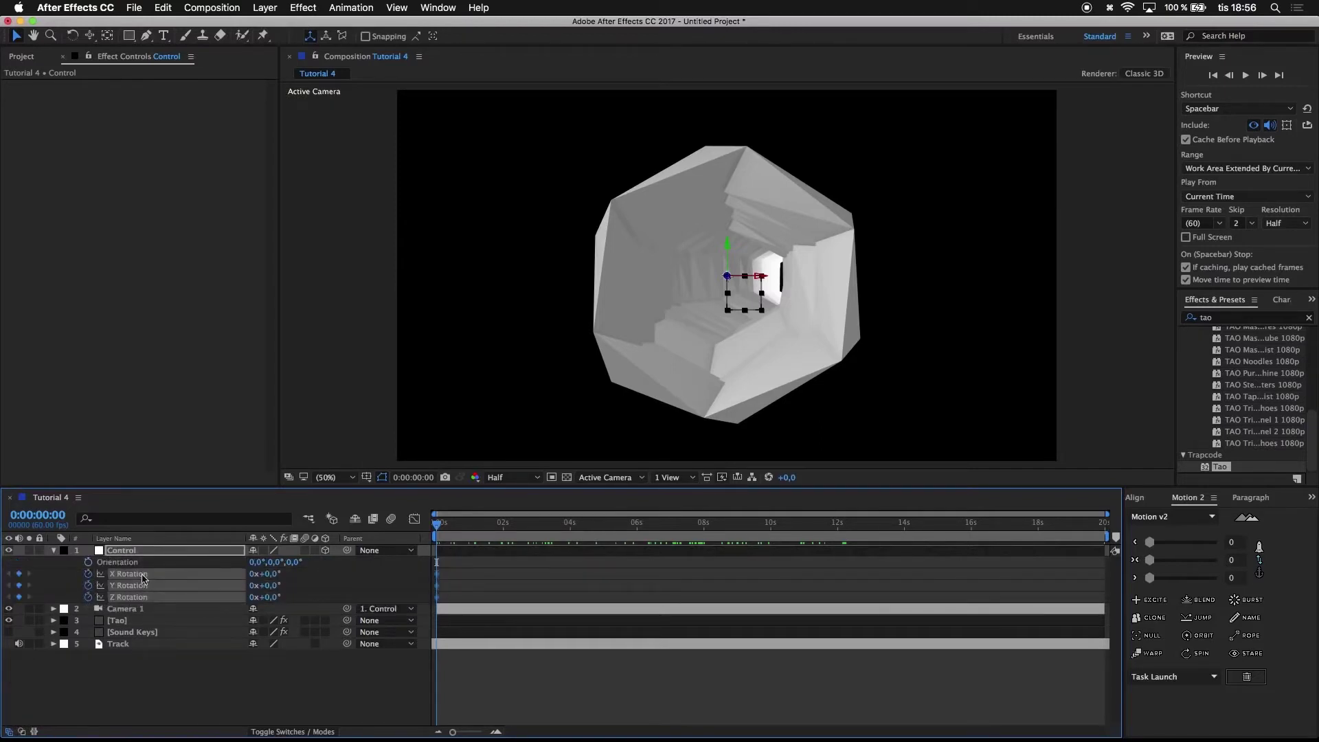
left_click(158, 551)
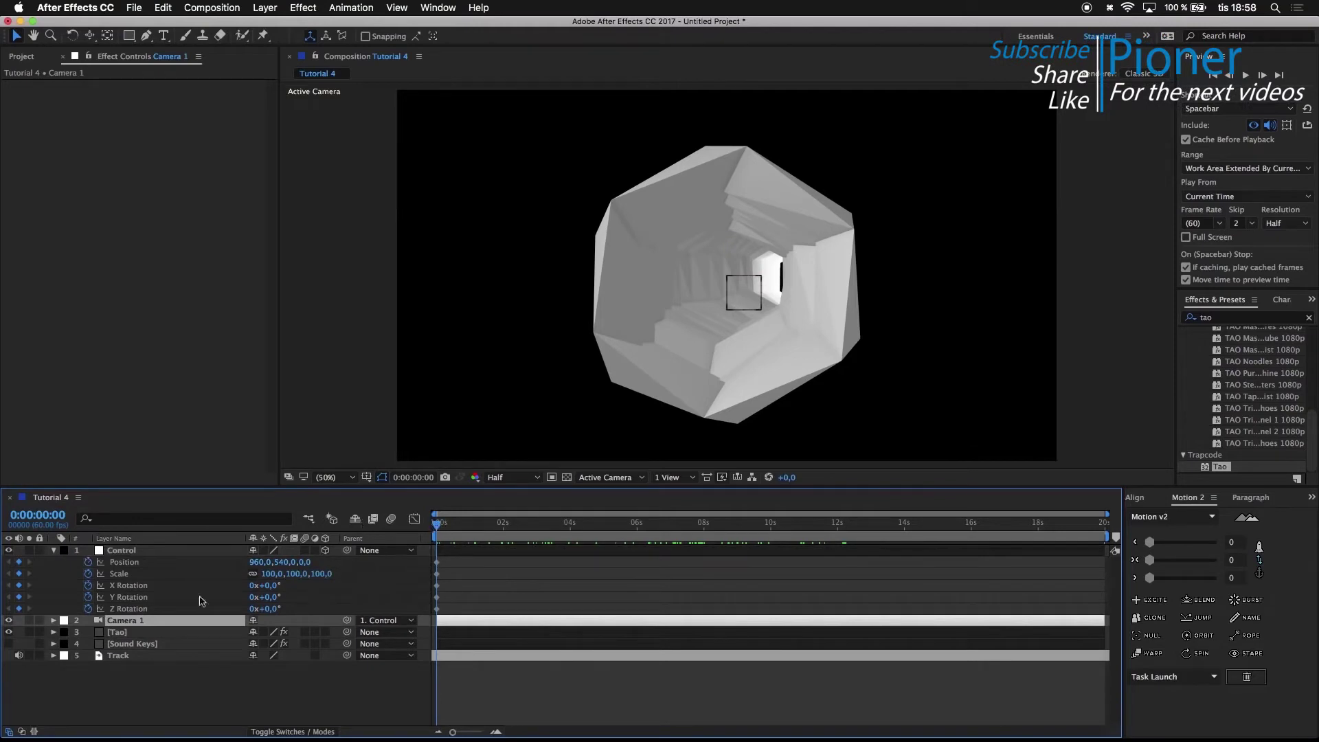
- Raise Camera 1's Z position until the camera sits inside the tunnel entrance, and collapse the layer's properties
left_click(54, 622)
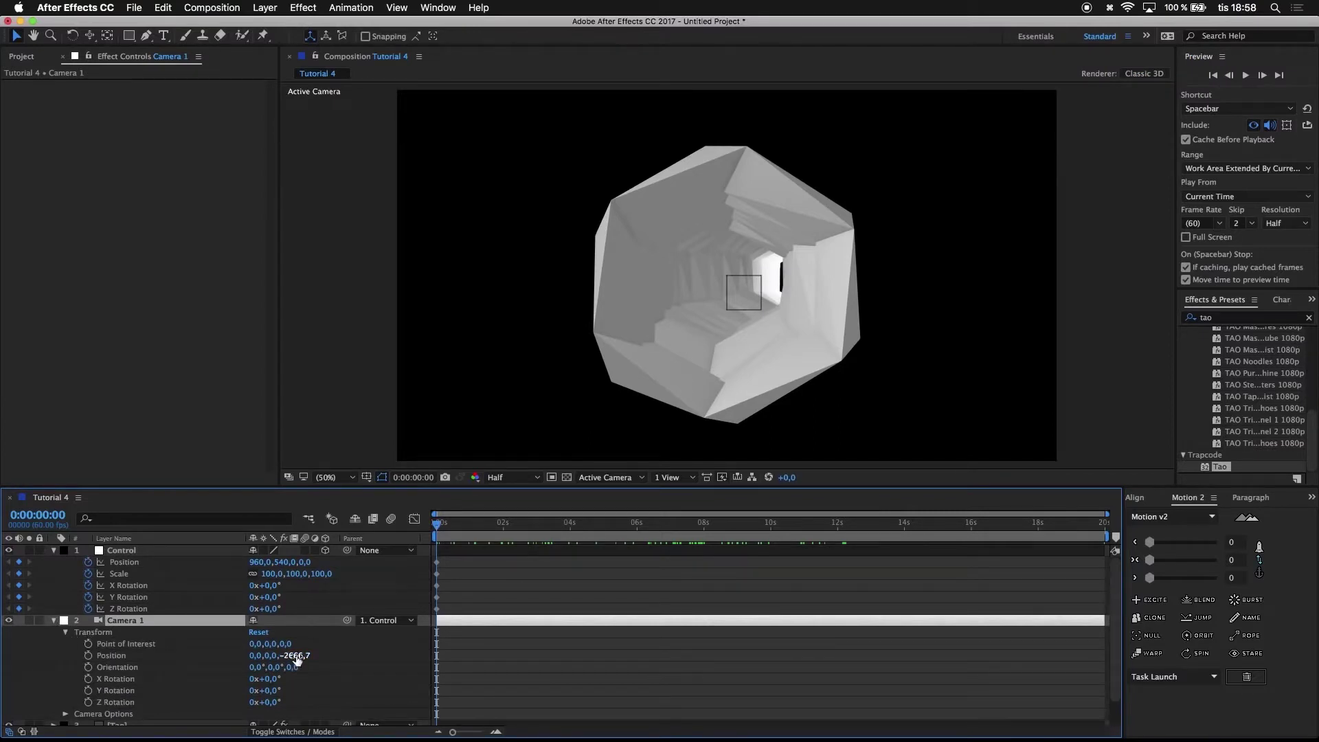
left_click_drag(296, 659, 1308, 481)
left_click(51, 622)
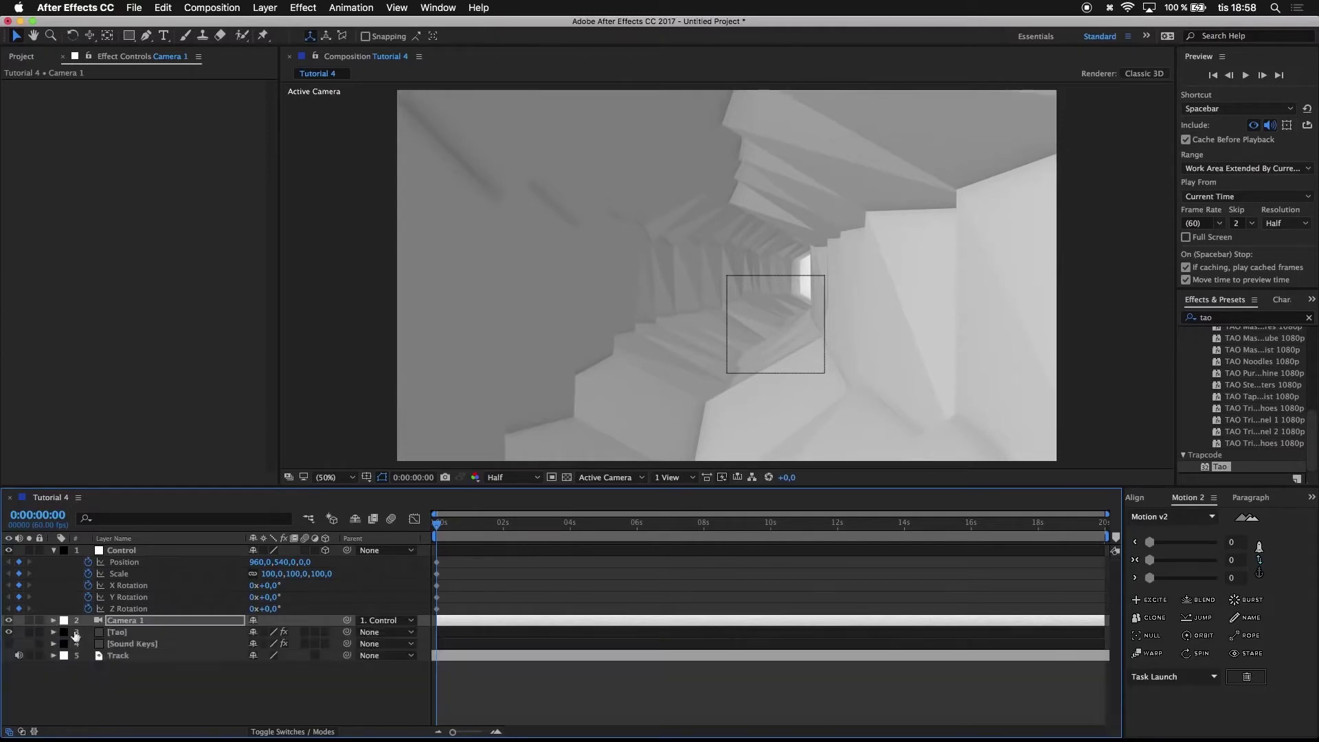
- With the Control layer selected, switch the composition viewer to the Top view and show the transparency grid
left_click(167, 552)
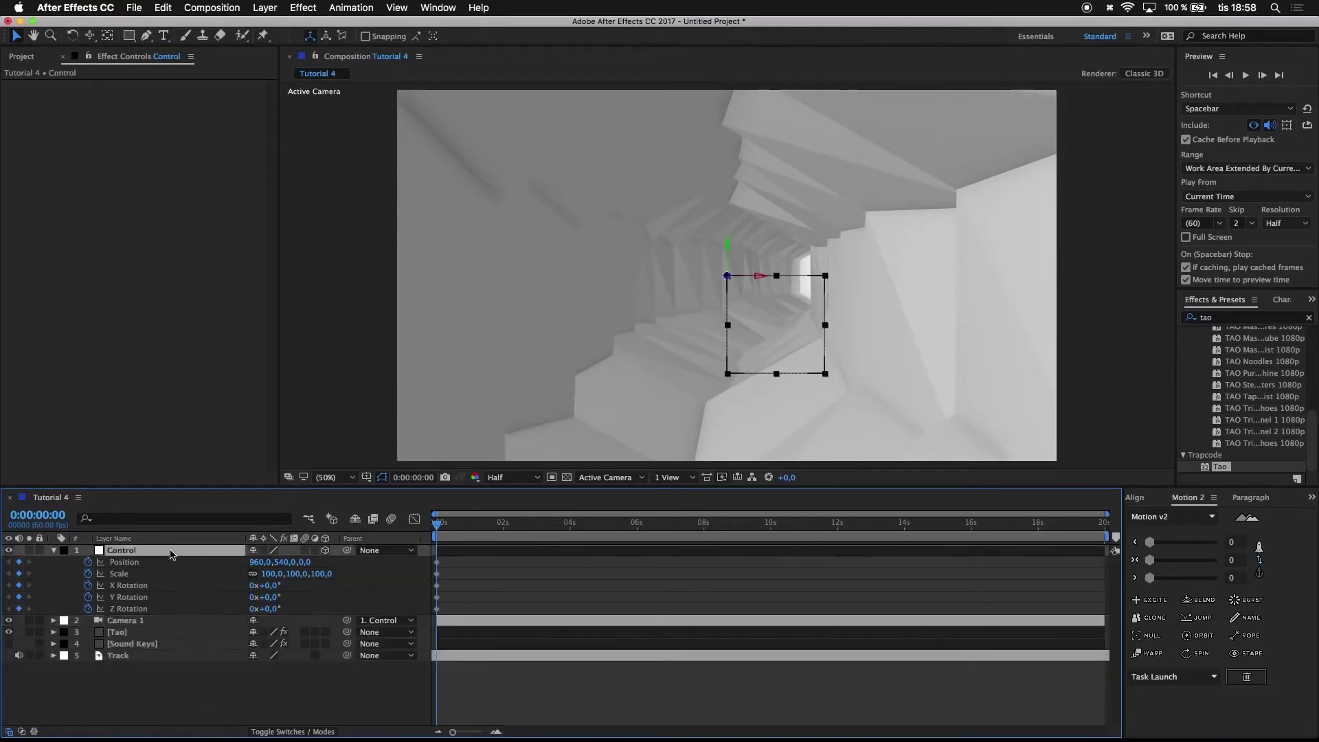
left_click(604, 477)
left_click(600, 479)
left_click(599, 479)
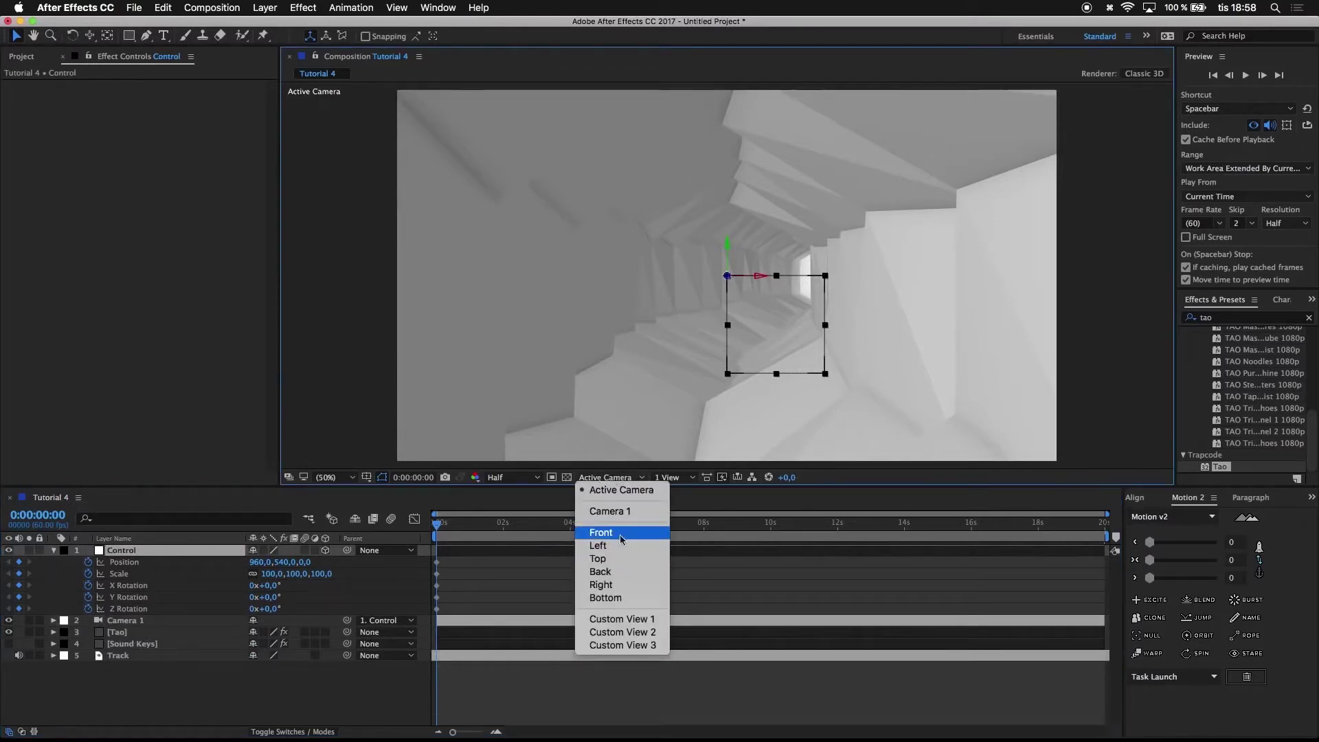
left_click(596, 559)
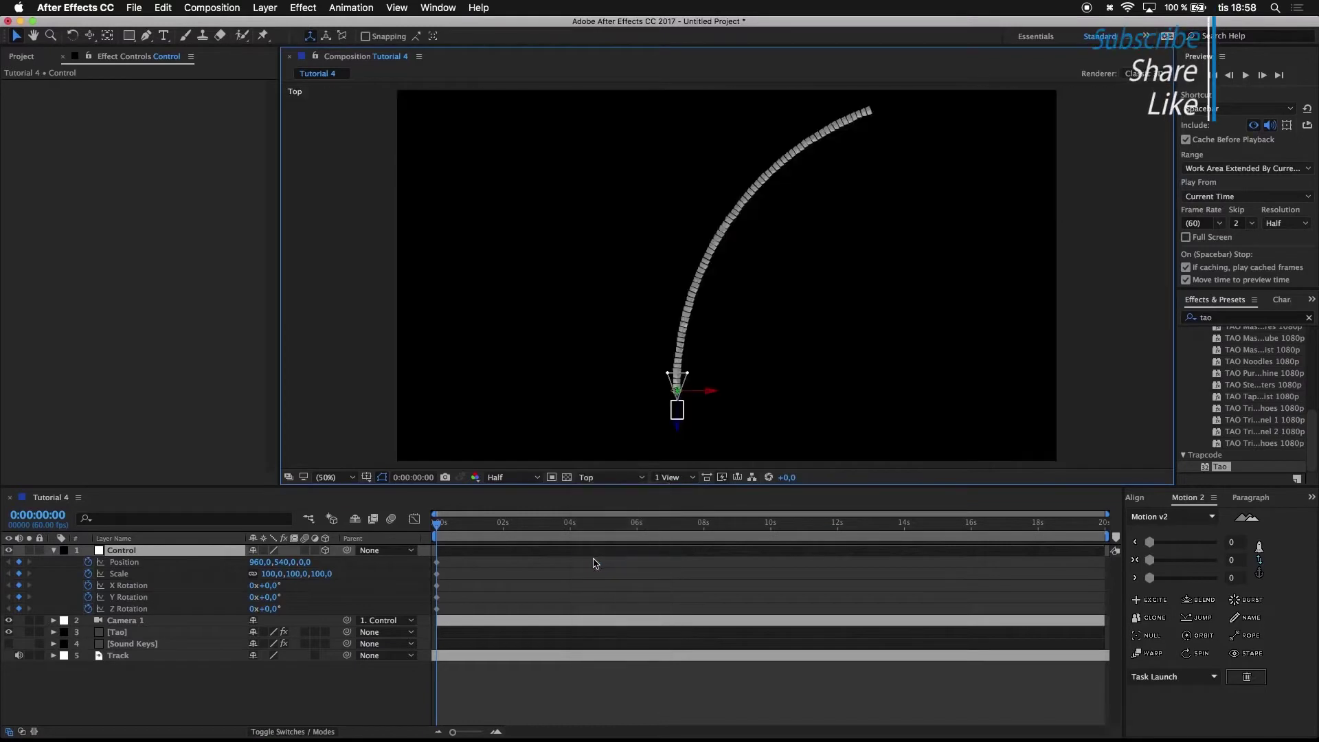
left_click(567, 478)
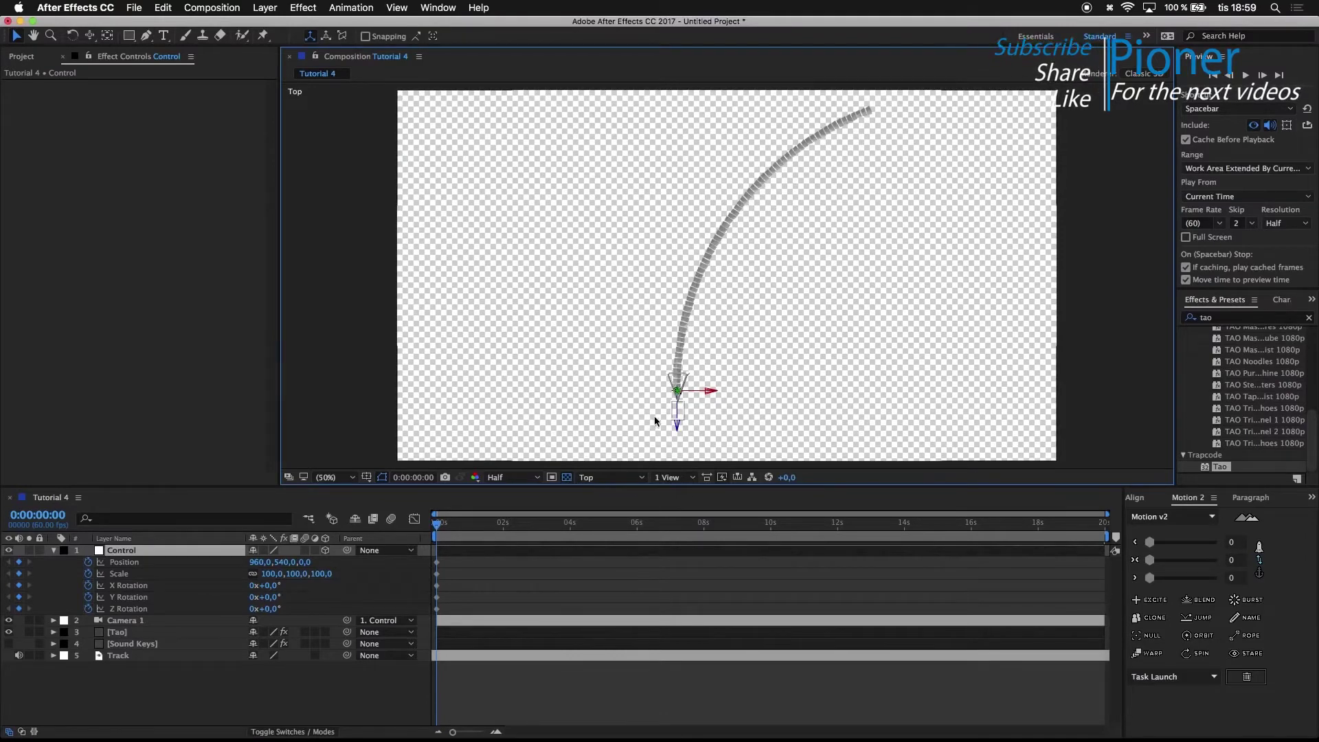
left_click_drag(437, 529, 1108, 533)
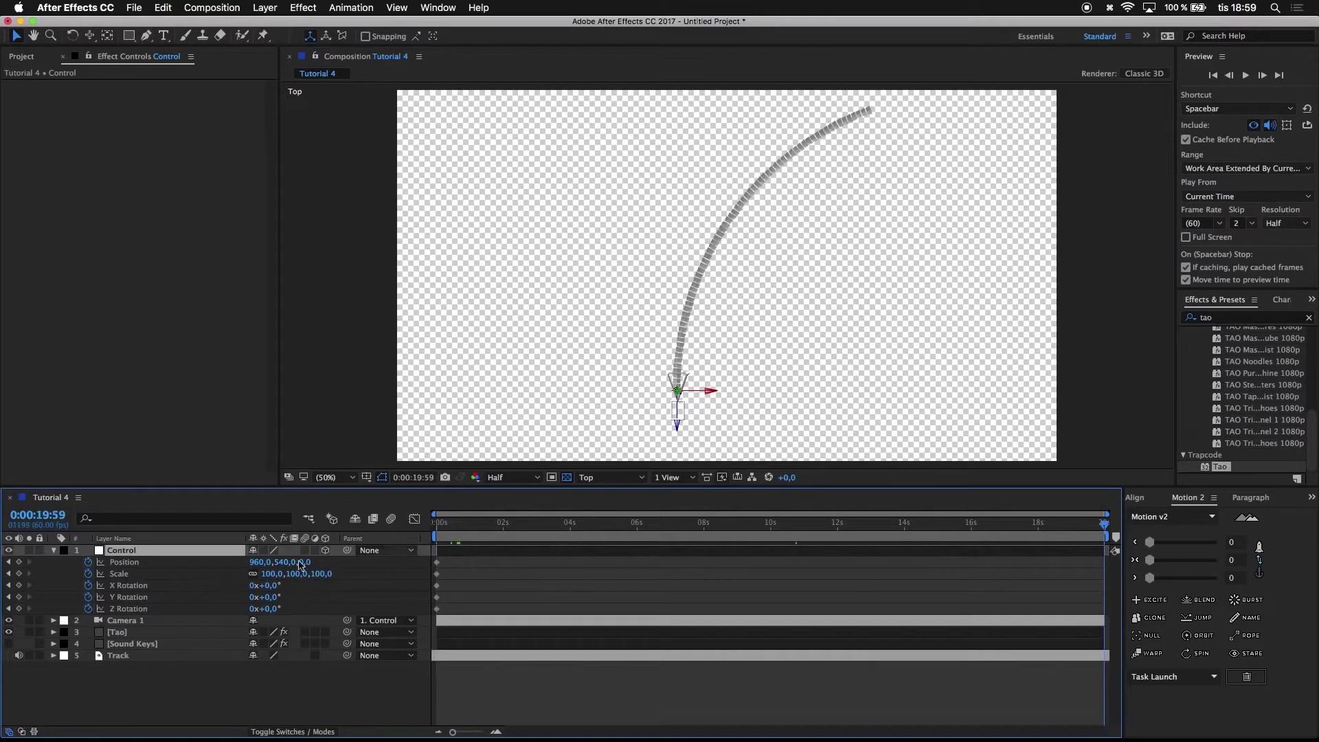
key("super+z")
key("super+z")
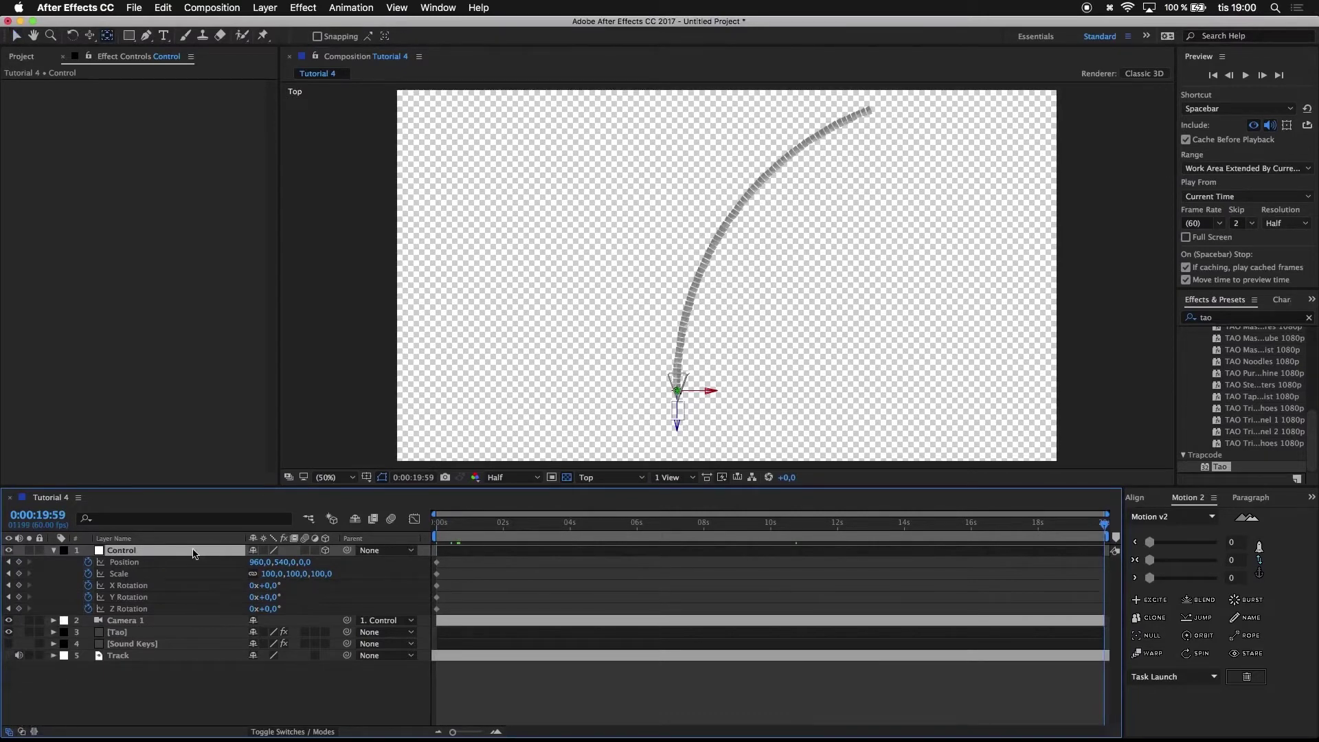
- Remove the Control layer's Position keyframe and shift its anchor point along Z to the camera, at about -1844, with the Pan Behind tool
left_click(87, 563)
key("z")
key("z")
key("z")
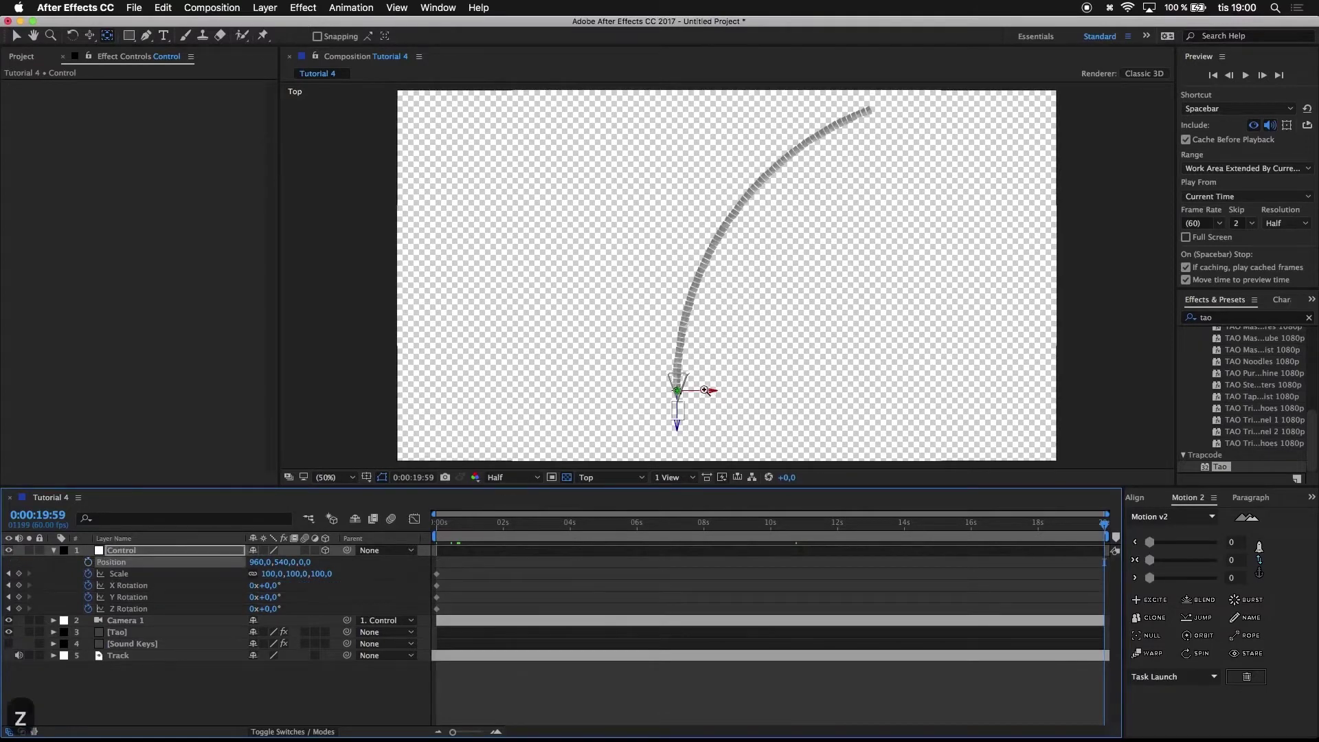
left_click(679, 391)
left_click(751, 318)
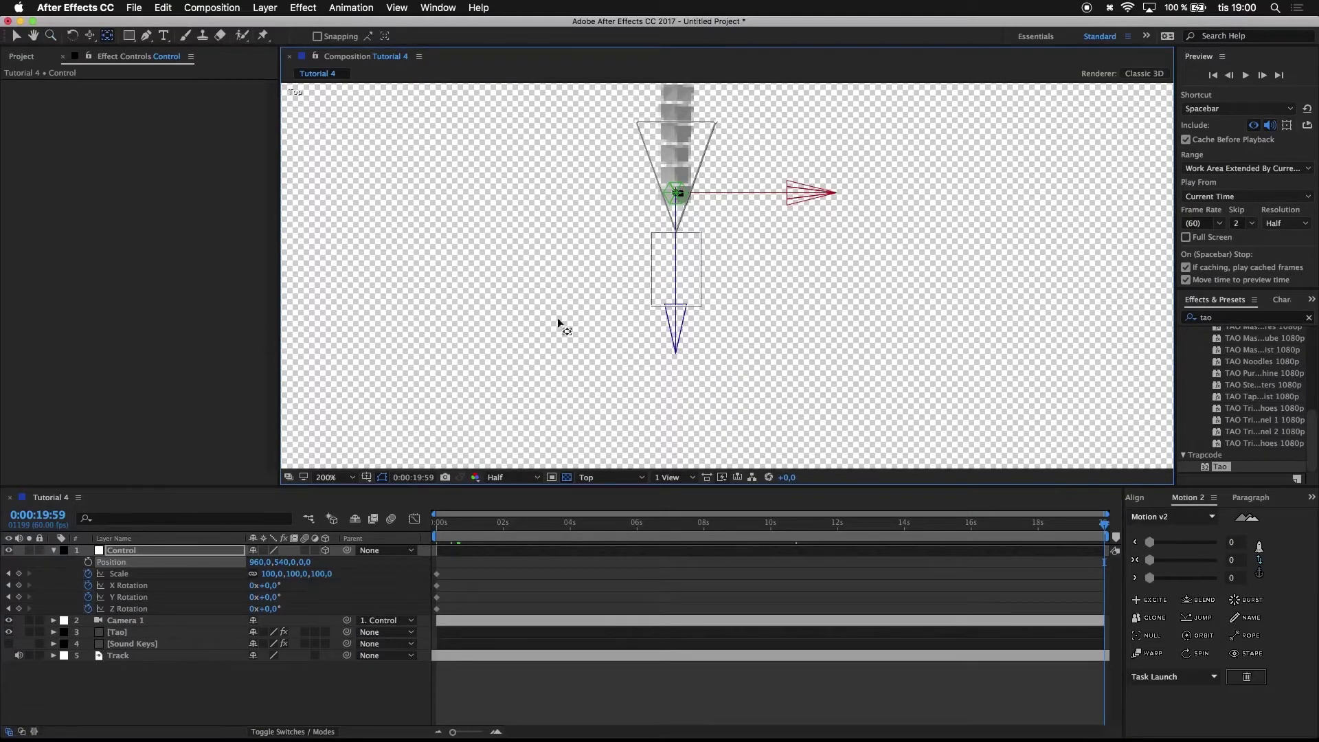
left_click_drag(676, 312, 680, 388)
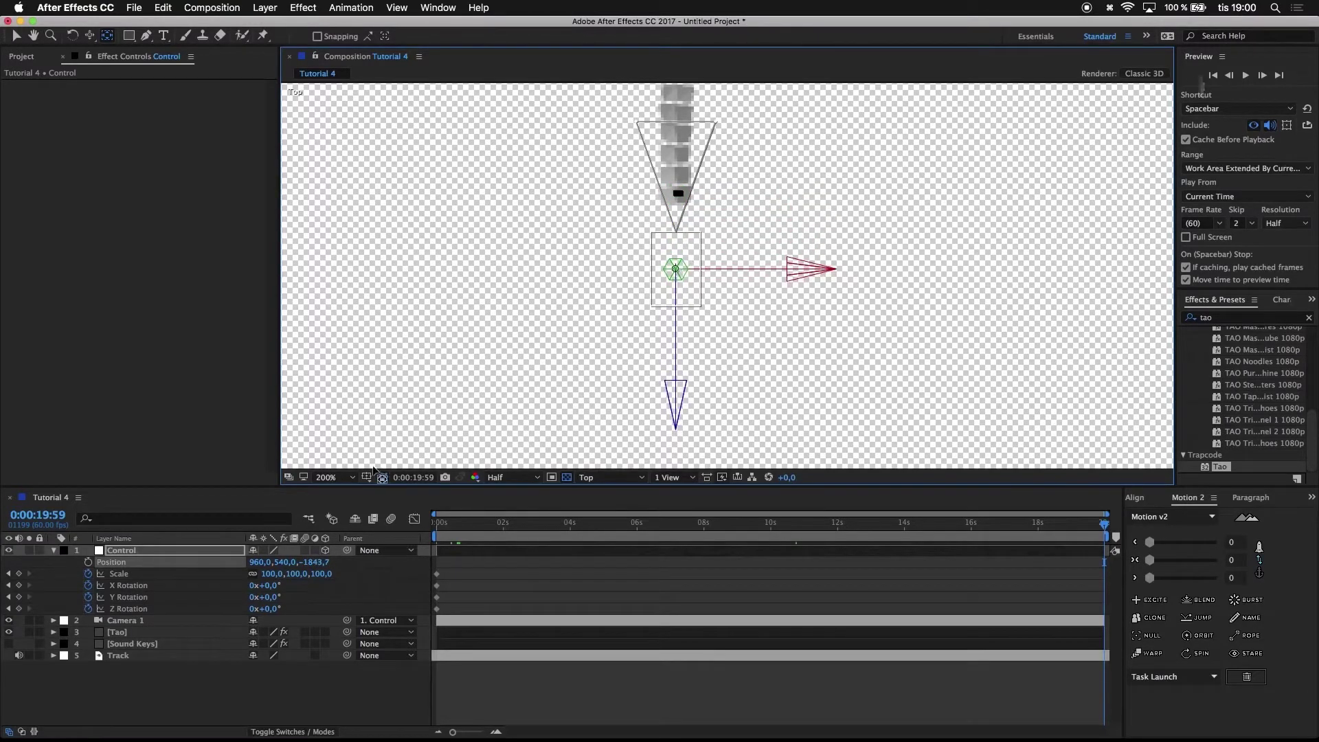
left_click(330, 477)
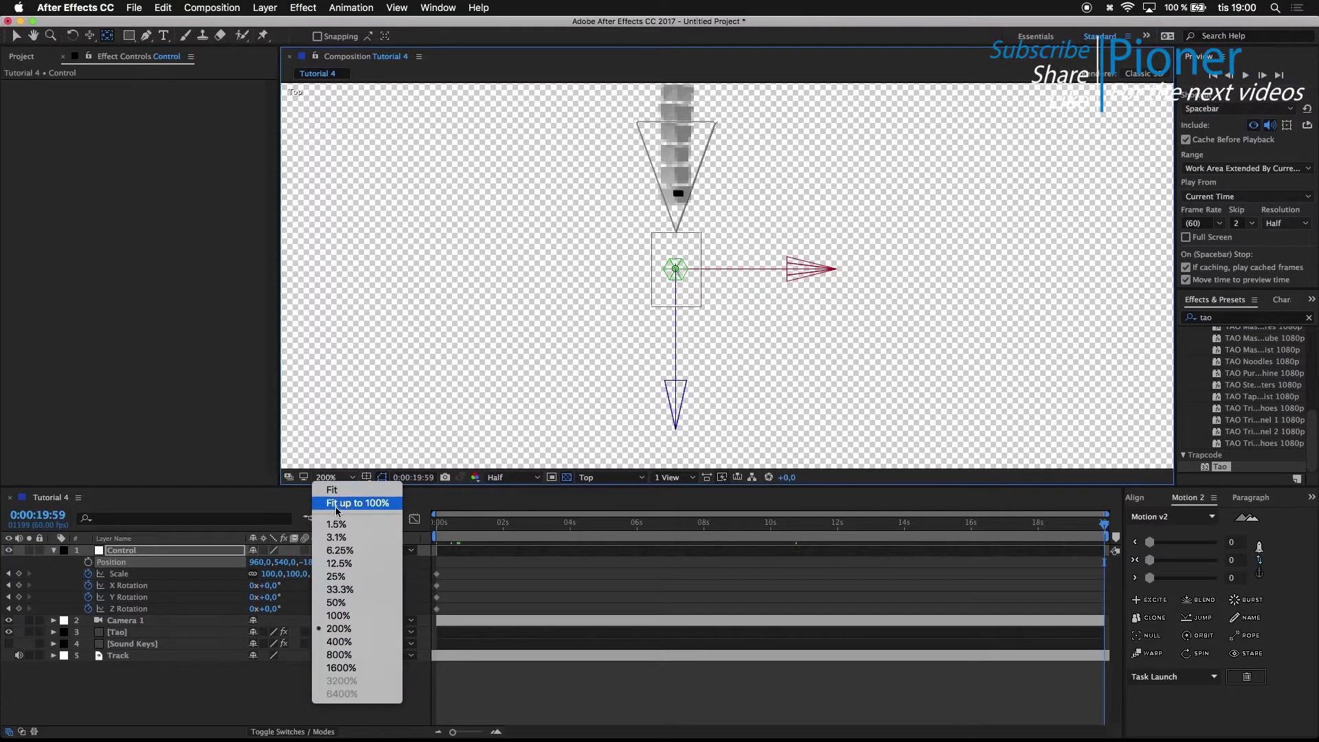
left_click(333, 505)
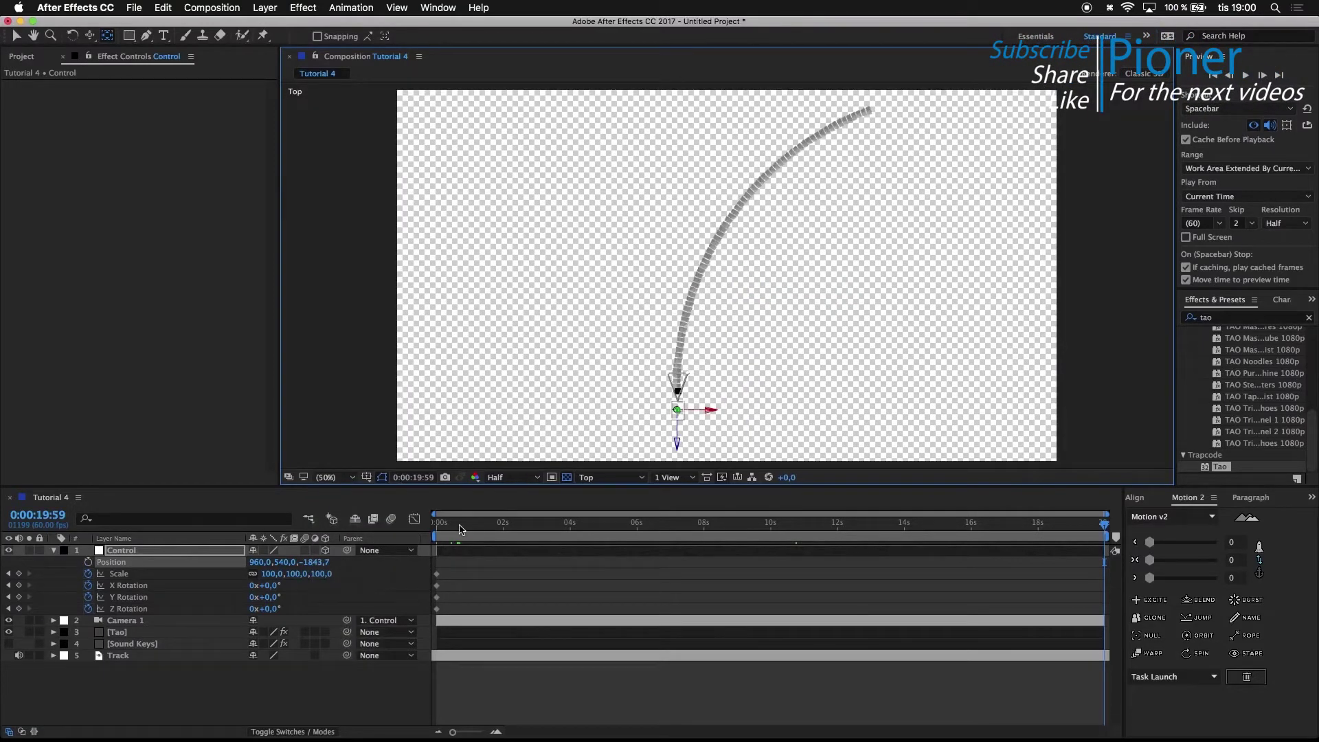
- Keyframe the Control layer's Position at the start, and at 0:00:19:59 move it near the tunnel's far end, at about X 17105
key("Home")
left_click(88, 563)
left_click_drag(437, 524, 1174, 520)
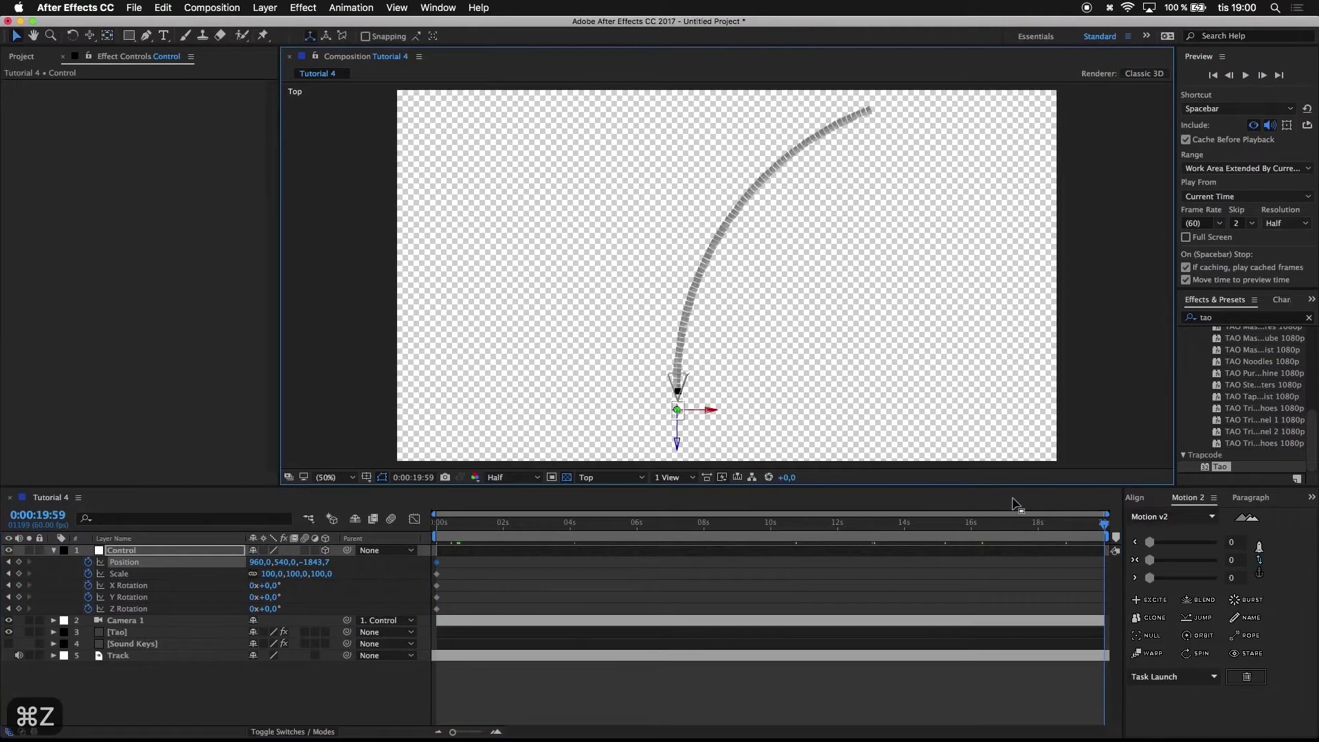
left_click_drag(678, 445, 845, 152)
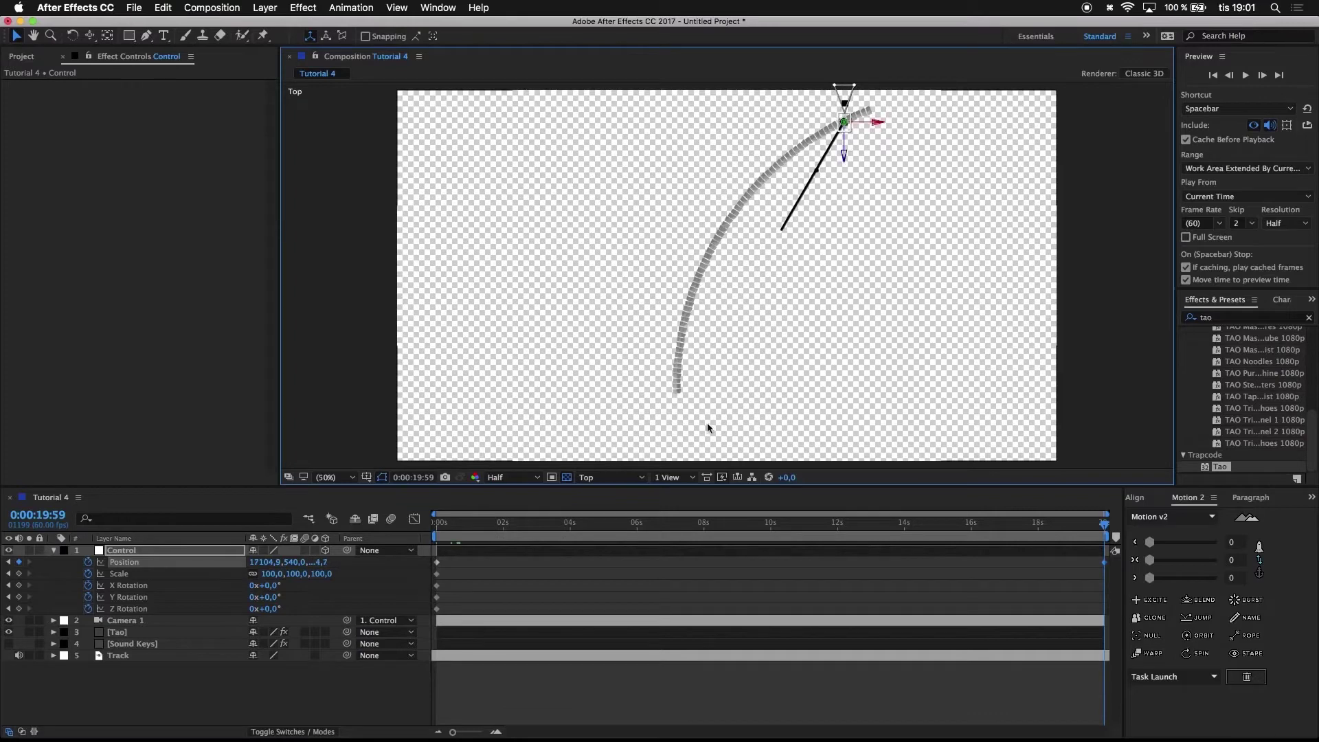
- At 0:00:19:59, set the Control layer's Y Rotation to 65° so the camera faces along the tunnel's end
left_click_drag(1103, 529, 1265, 489)
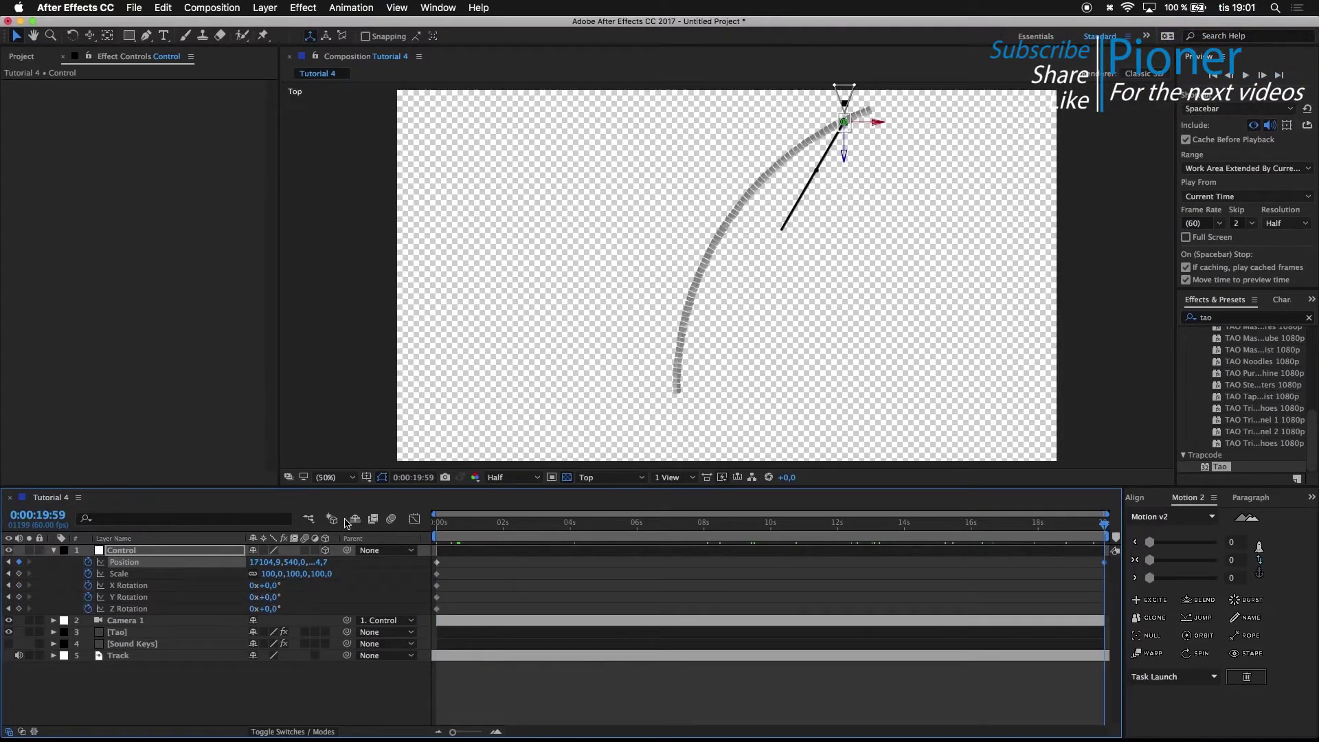
left_click_drag(271, 589, 311, 591)
key("super+z")
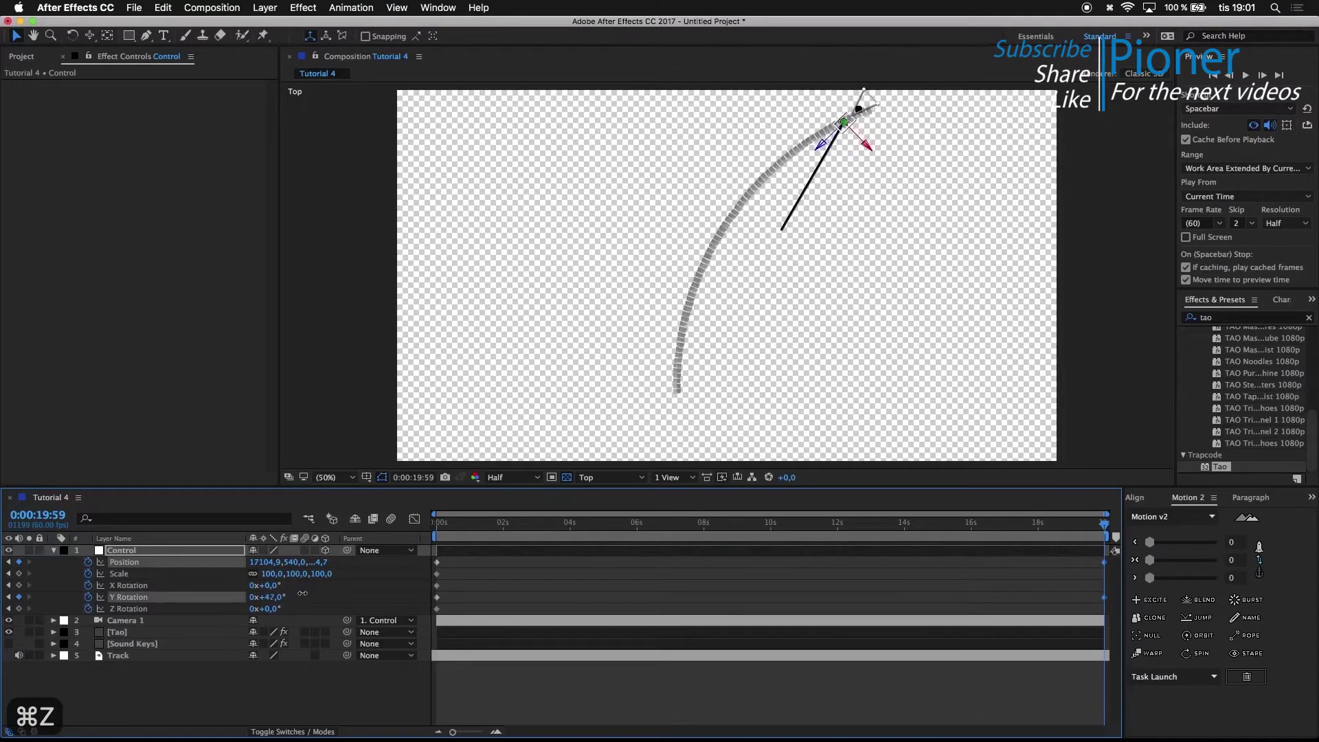
- Return the composition viewer to the Active Camera view to check the camera's framing at the final frame
left_click(592, 478)
left_click(592, 478)
left_click(591, 477)
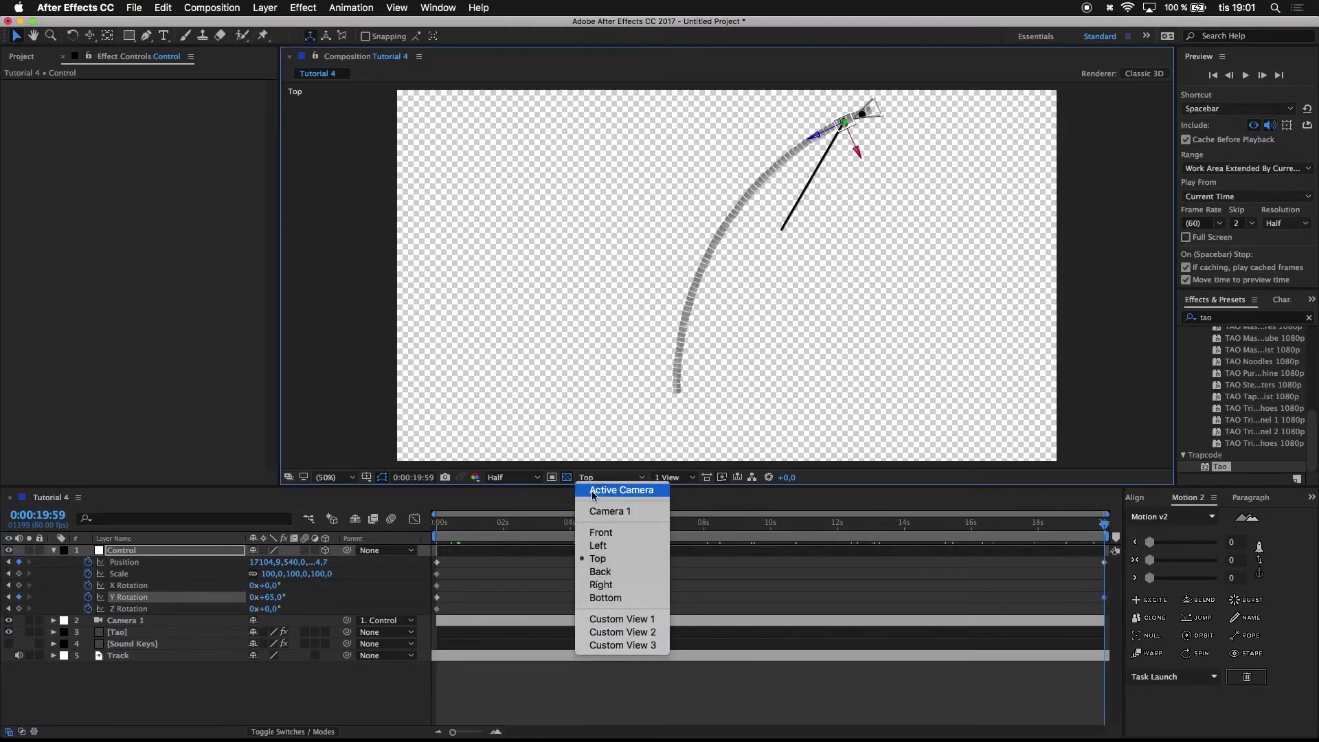
left_click(593, 490)
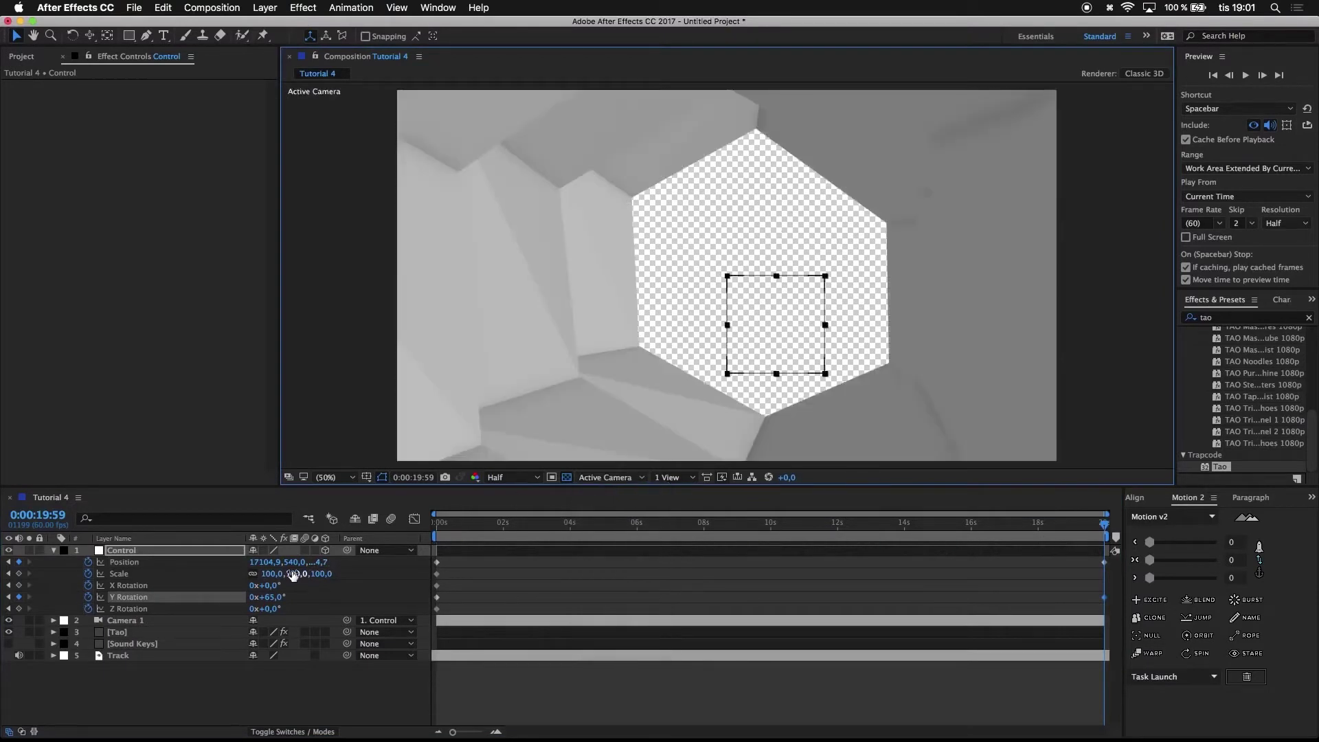
- At 0:00:19:59, set the Control layer's Y Rotation to 68° and its X Position to about 16652
left_click_drag(271, 598, 4, 615)
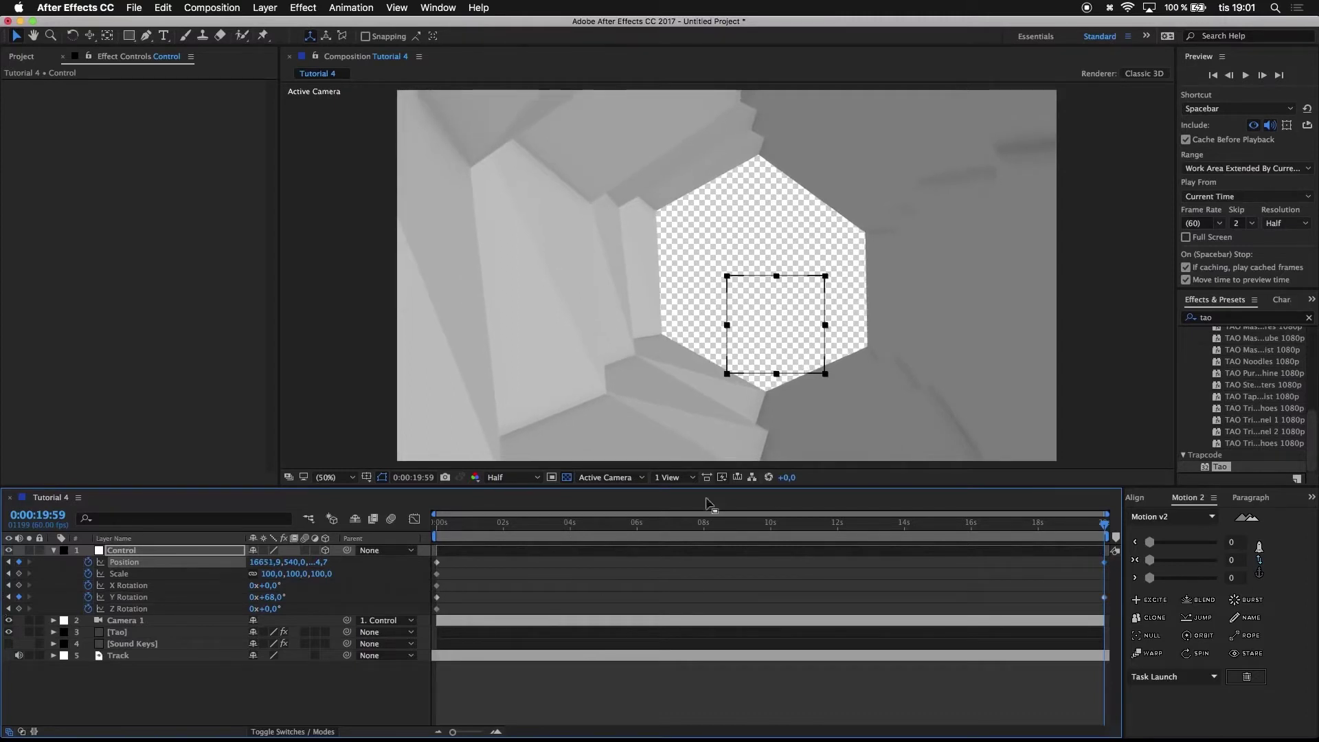
- In Top view, curve the Control layer's motion path along the tunnel by adjusting the first and last Position keyframes' path handles
left_click(599, 477)
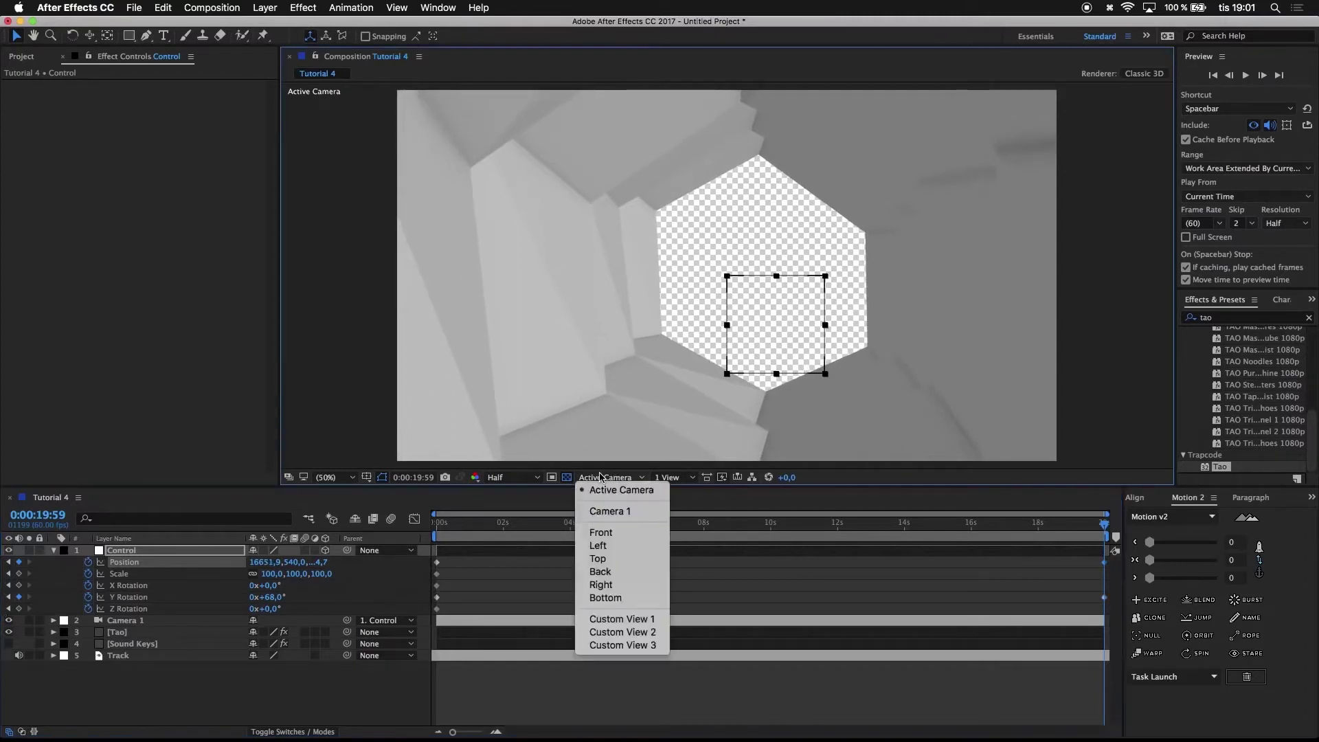
left_click(599, 559)
left_click_drag(824, 524, 656, 527)
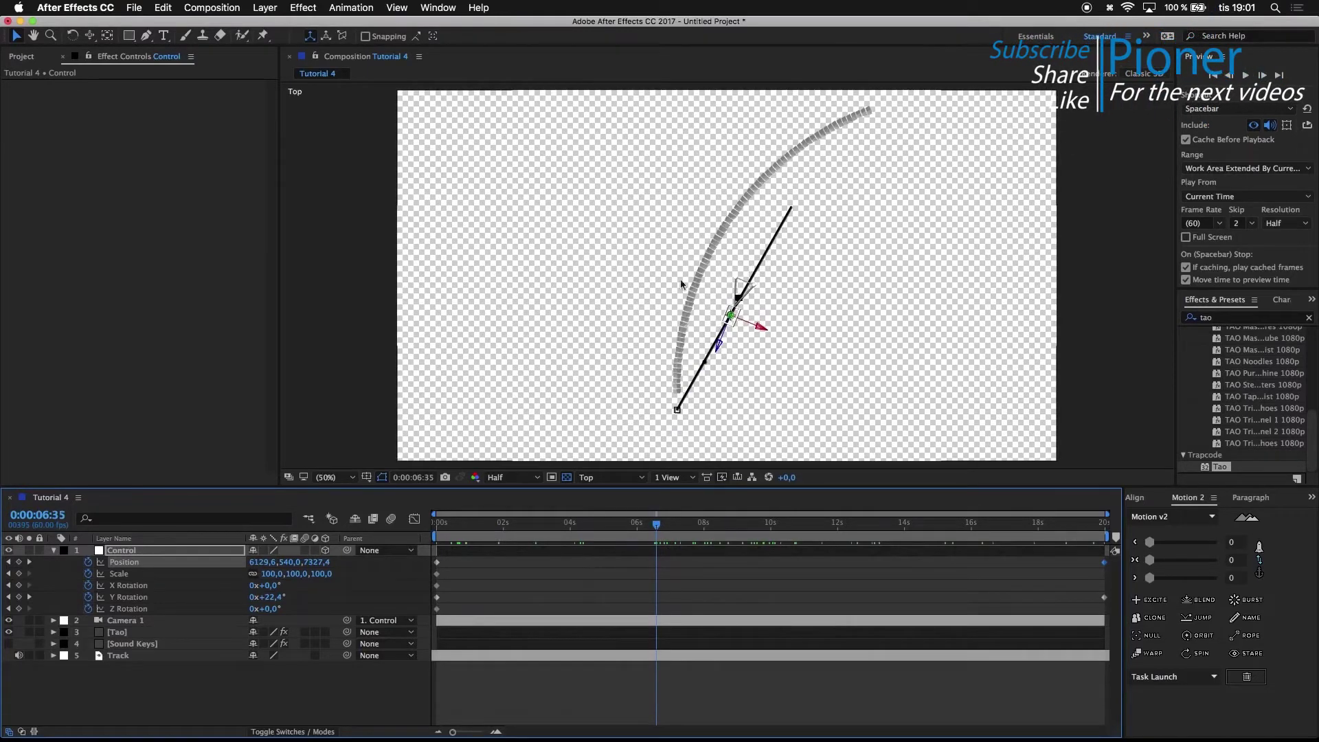
mouse_move(620, 528)
left_mouse_down()
mouse_move(497, 558)
mouse_move(617, 529)
left_mouse_up()
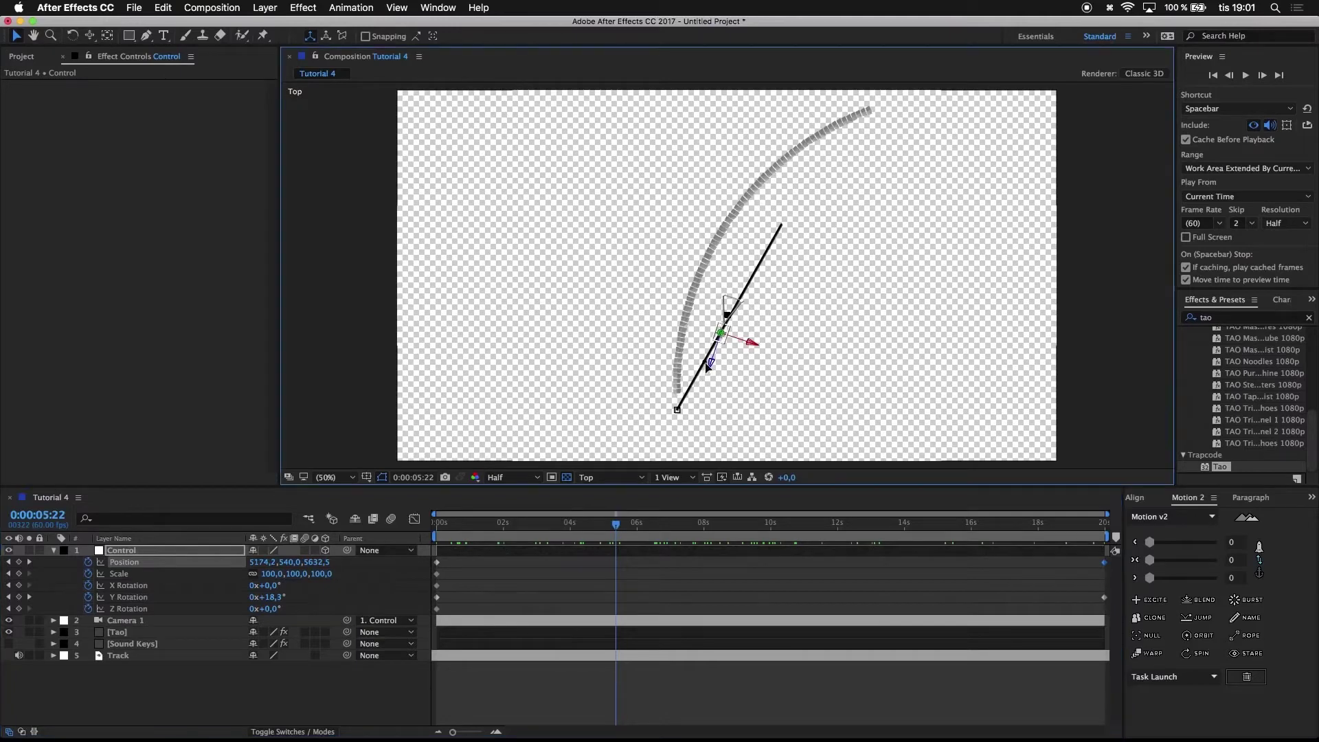
left_click_drag(708, 362, 665, 294)
left_click_drag(623, 528, 913, 502)
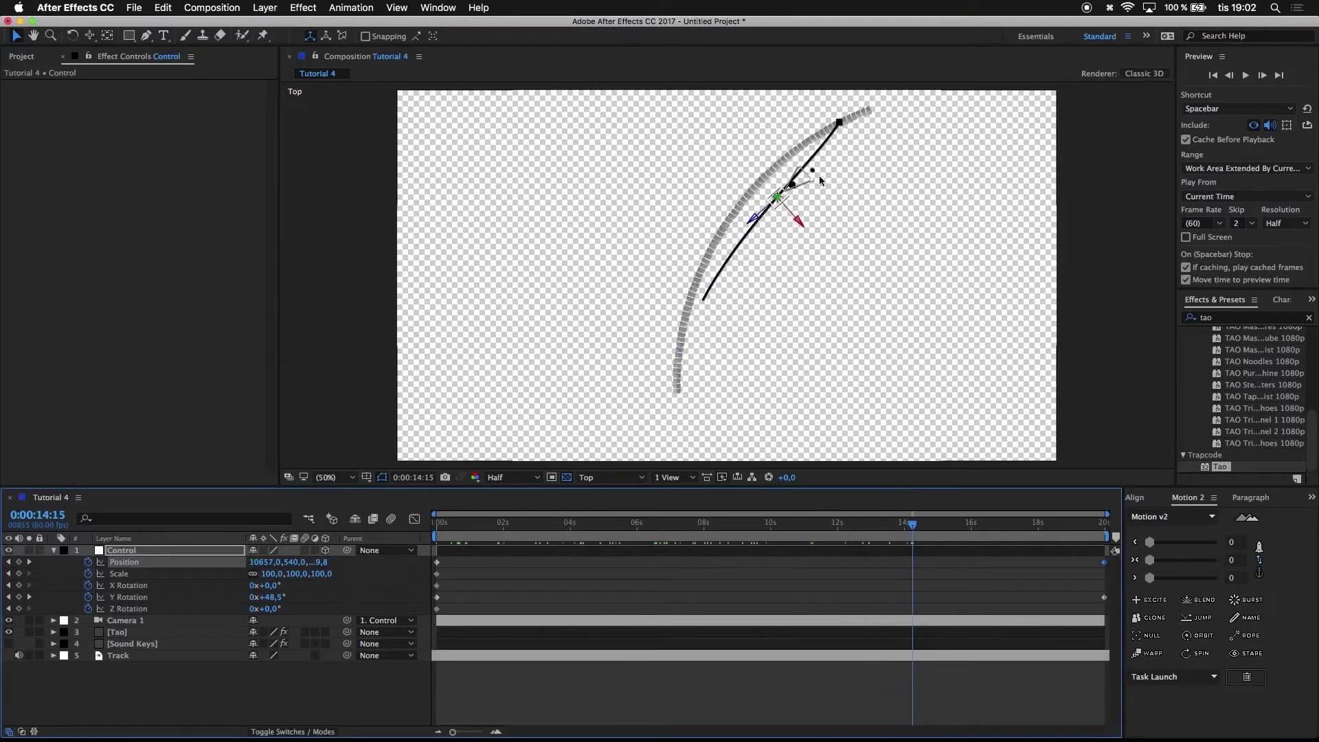
left_click_drag(814, 172, 756, 159)
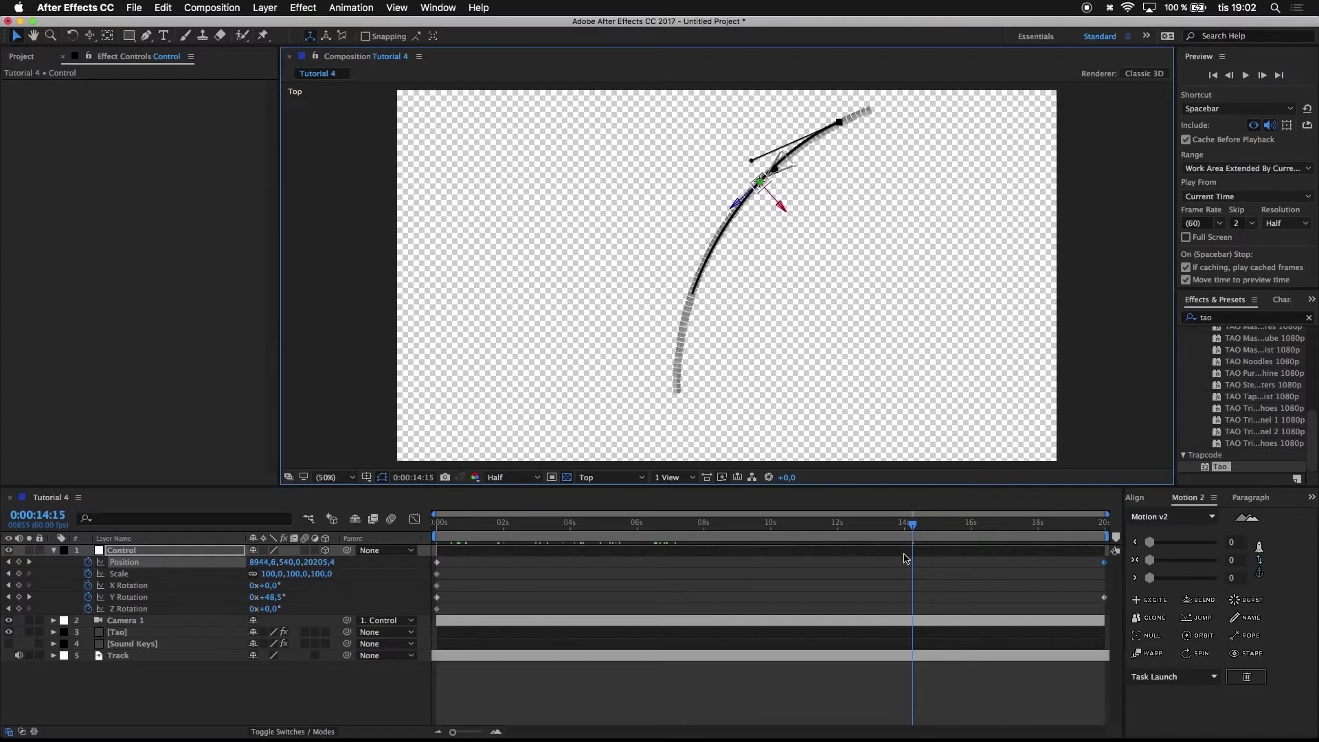
- Check in the Active Camera and Top views how closely the camera's move follows the curved tunnel at several times
left_click_drag(913, 525, 752, 521)
left_click(613, 479)
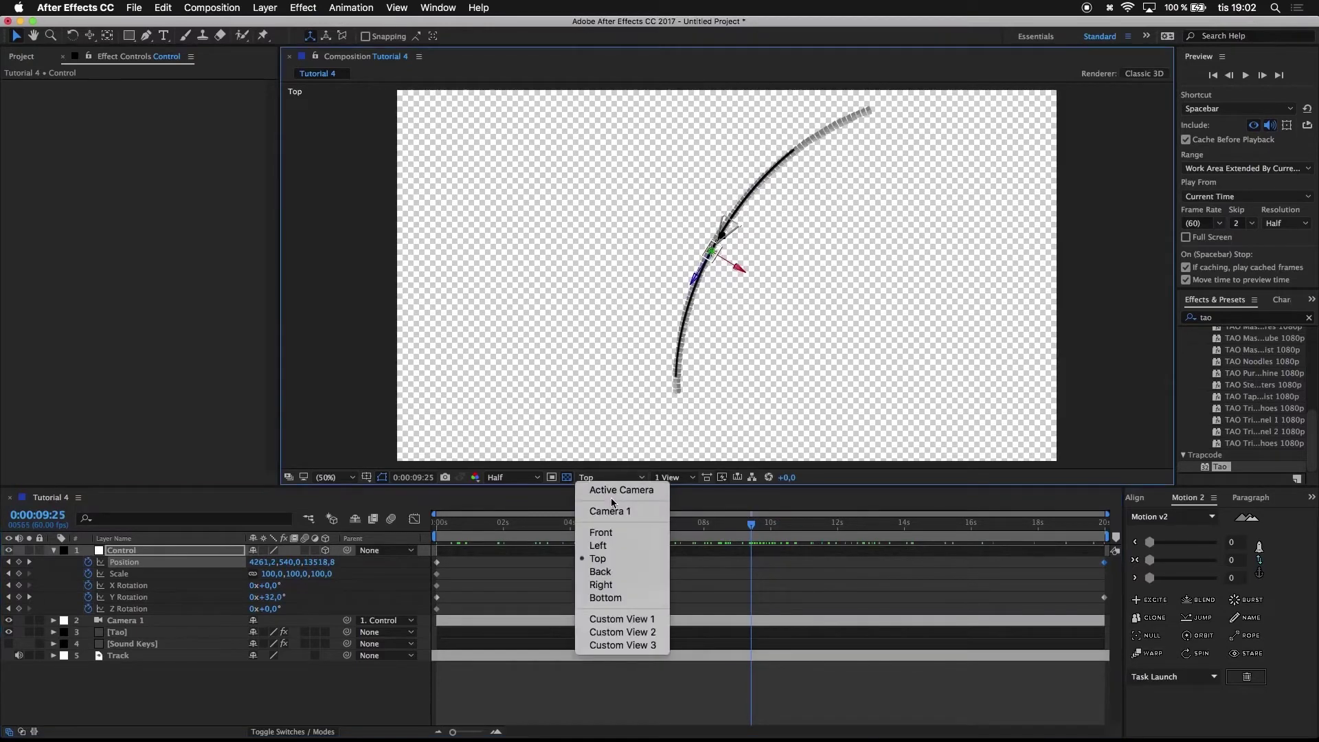
left_click(611, 490)
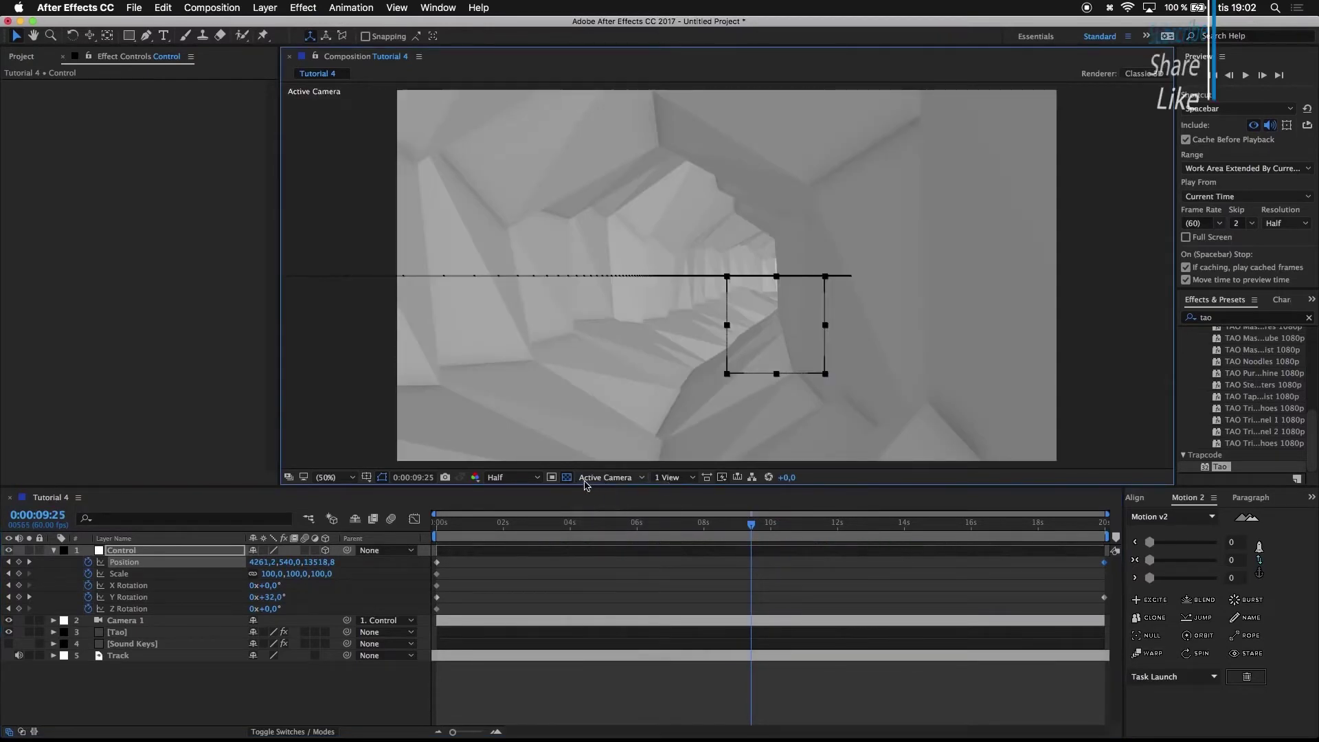
left_click_drag(684, 526, 399, 511)
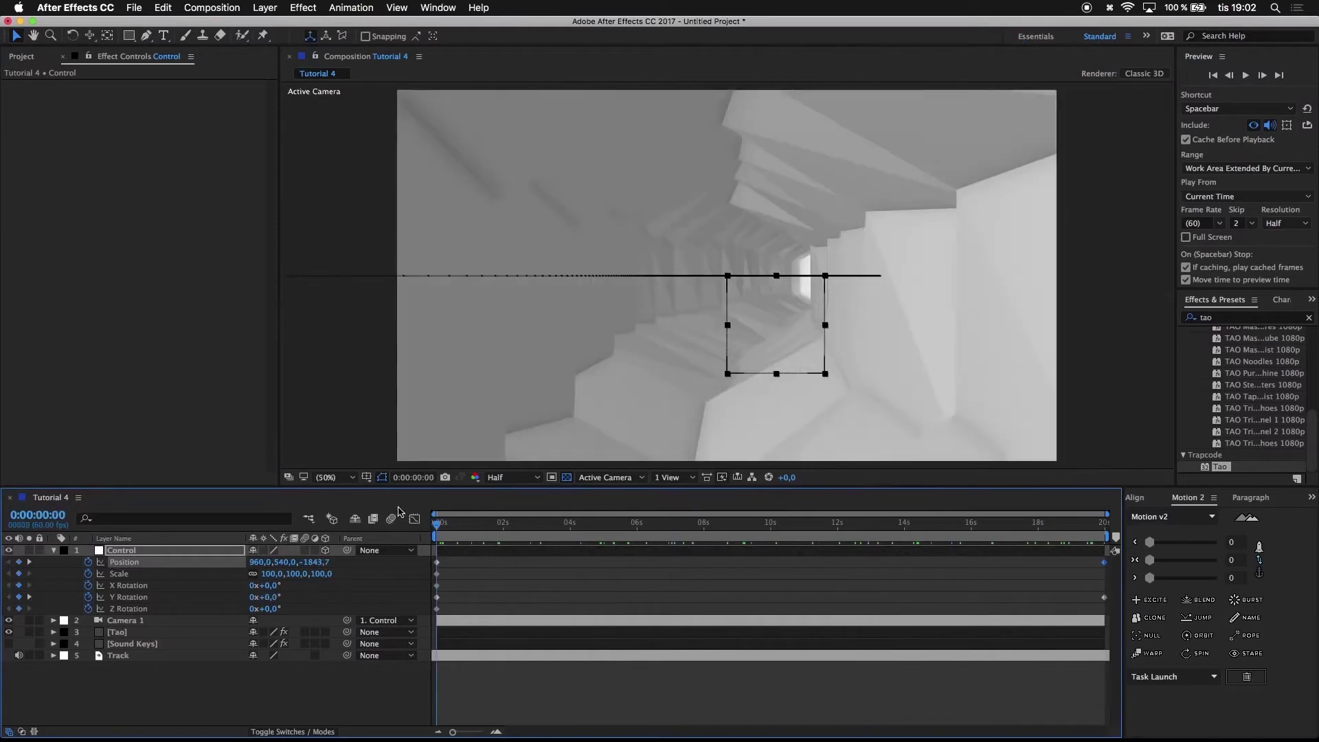
left_click_drag(521, 495, 644, 526)
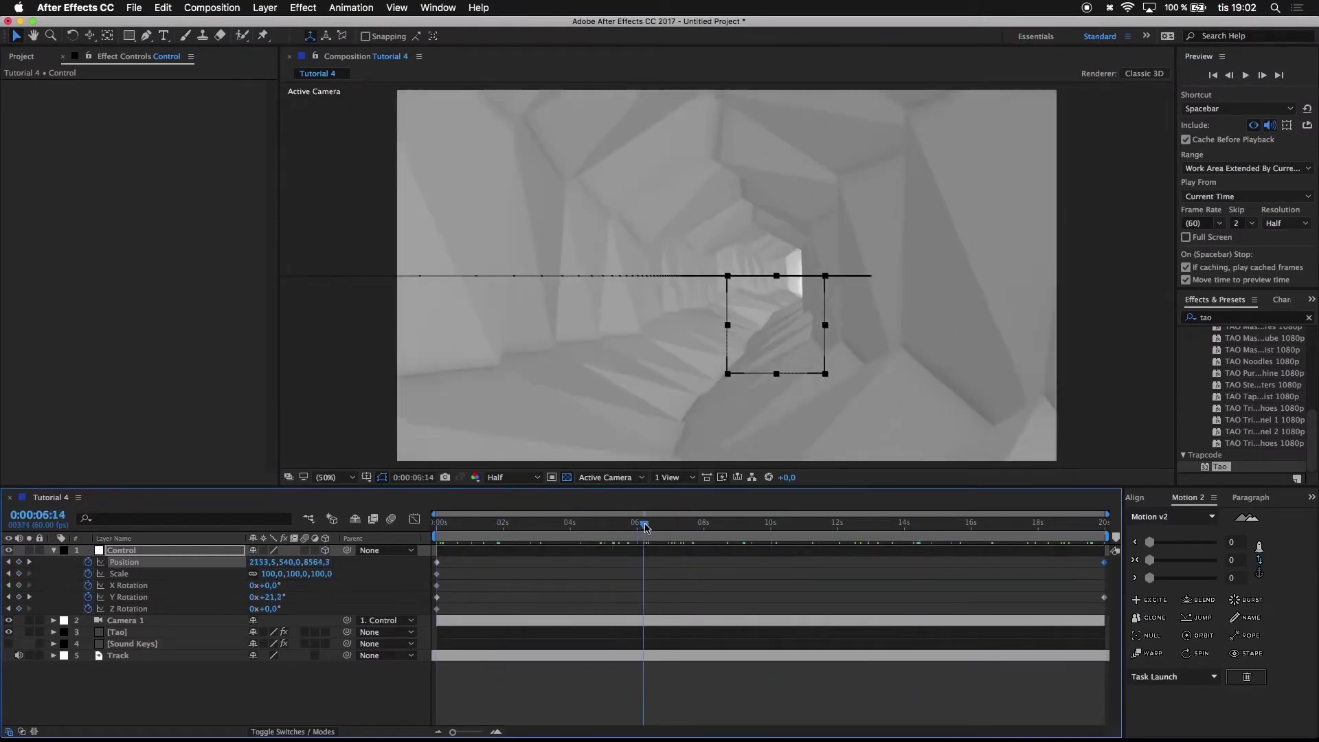
left_click(617, 479)
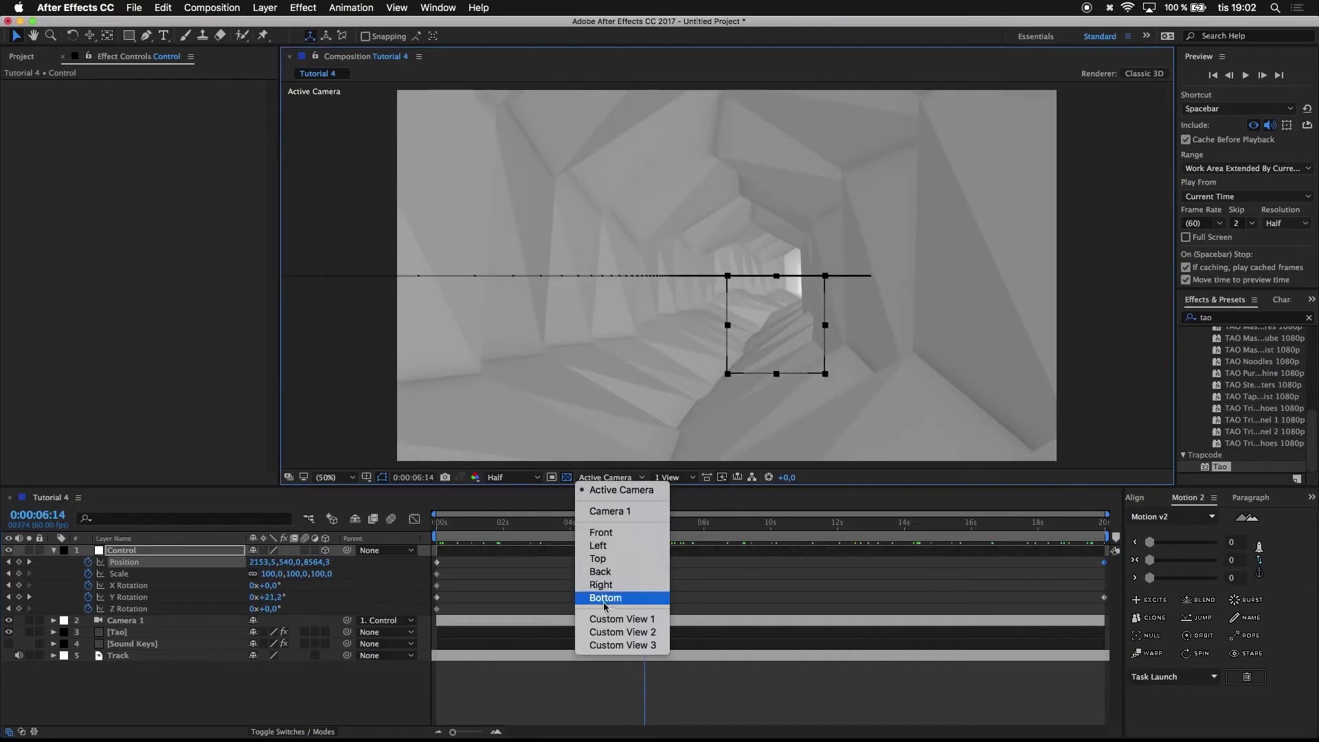
left_click(599, 559)
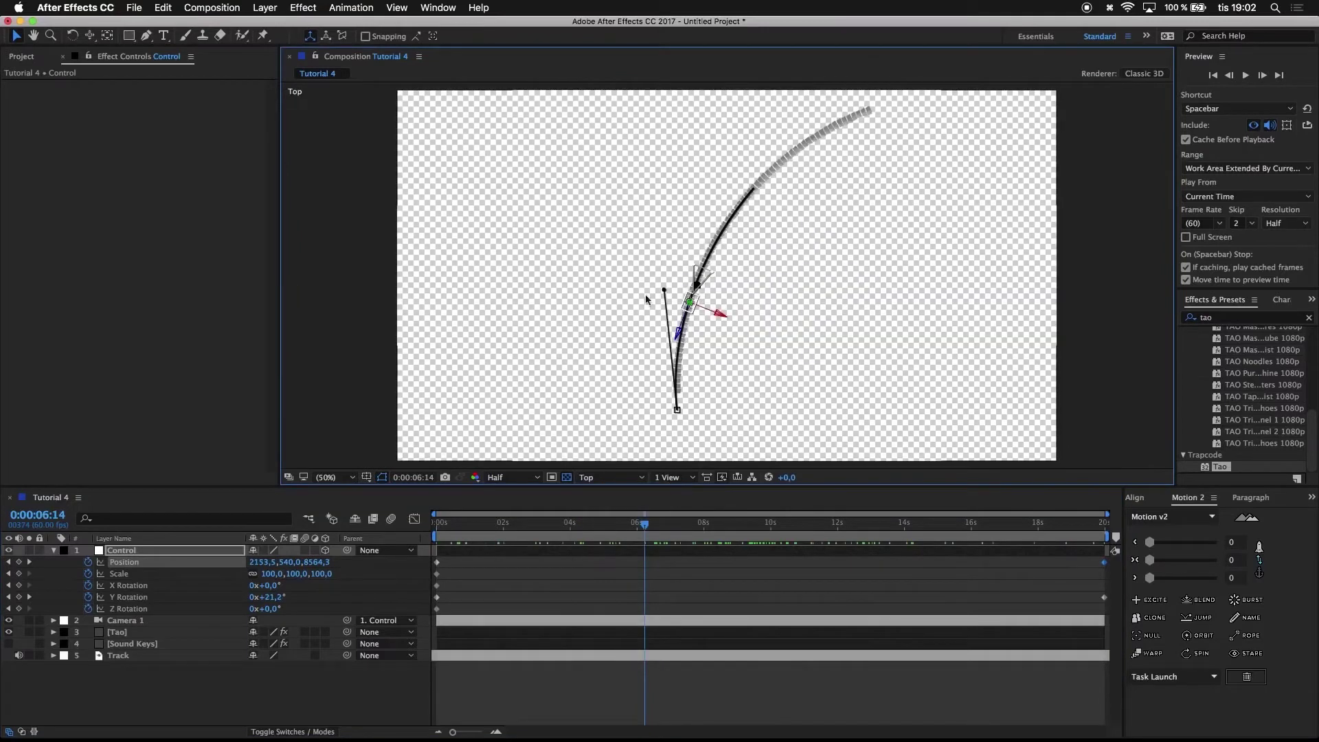
left_click_drag(643, 534, 832, 506)
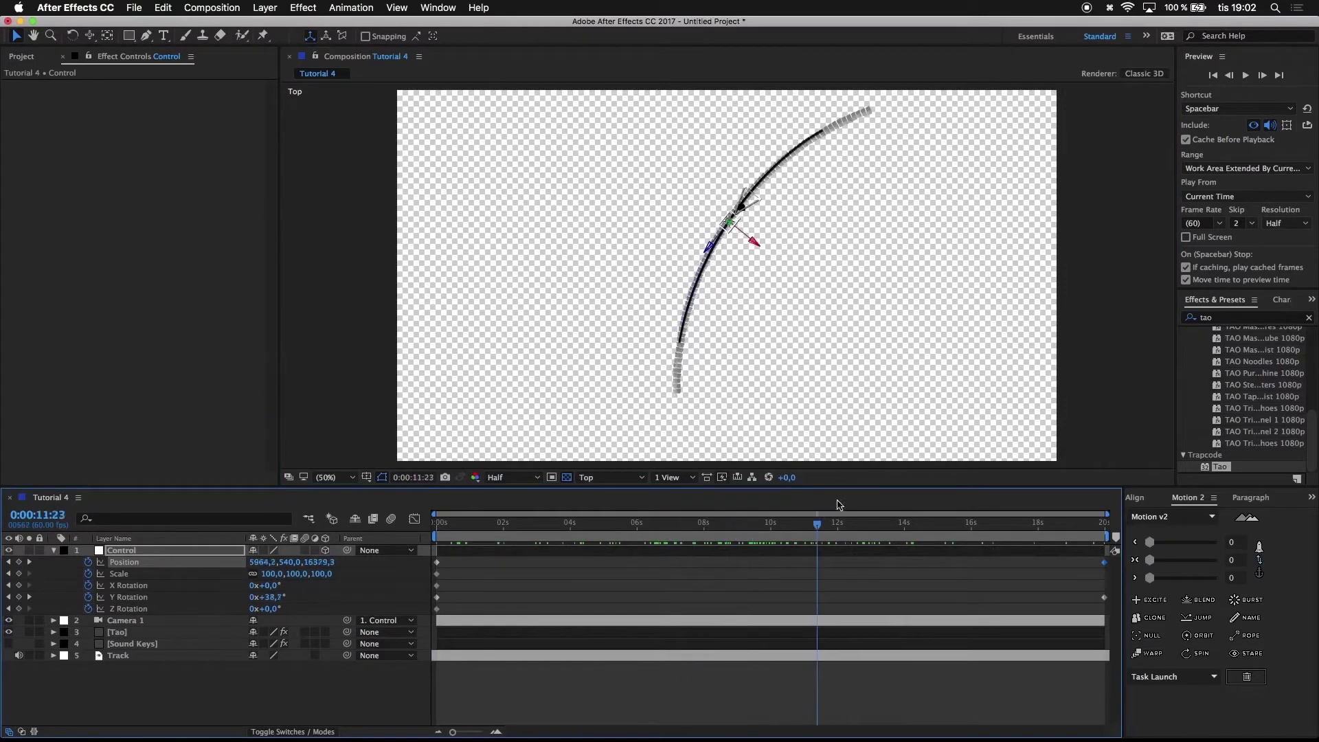
left_click_drag(674, 516, 609, 489)
- Preview the camera flight from the first frame in the Active Camera view and inspect the final frame
left_click(608, 479)
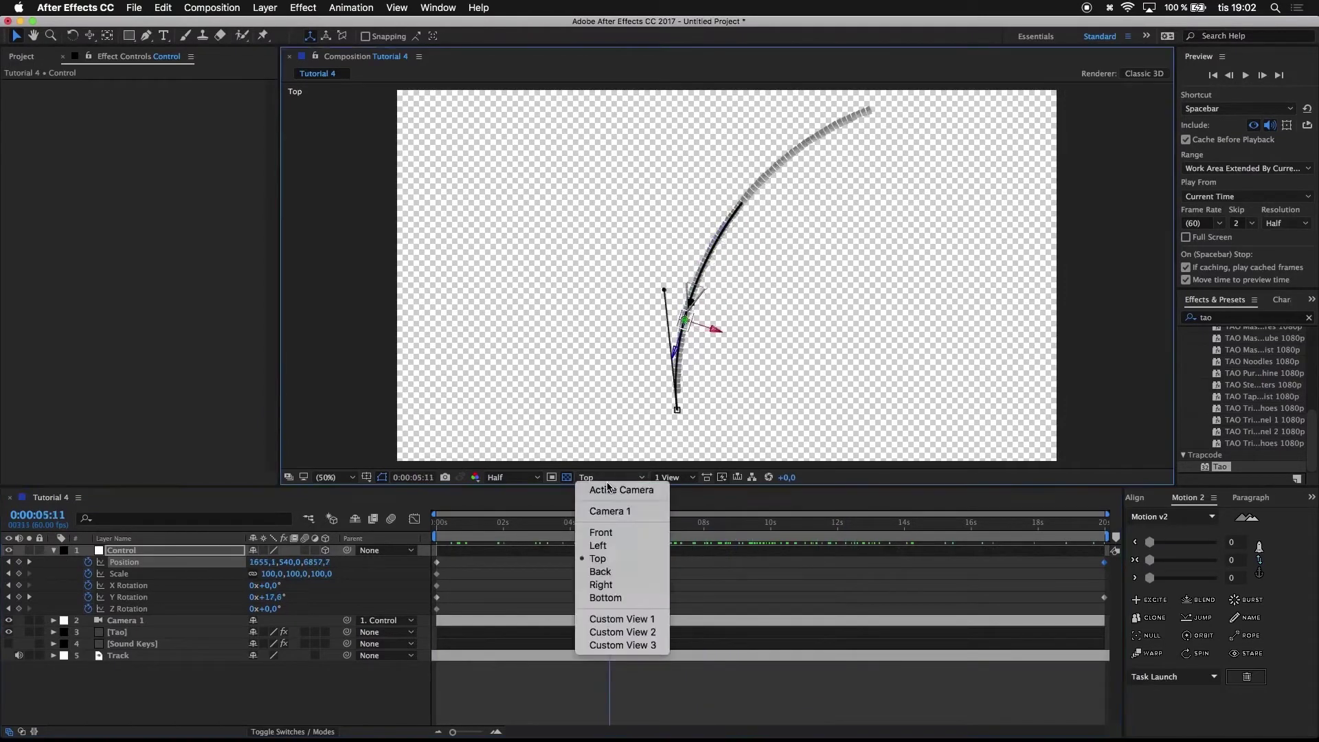
left_click(606, 495)
left_click_drag(515, 524, 409, 529)
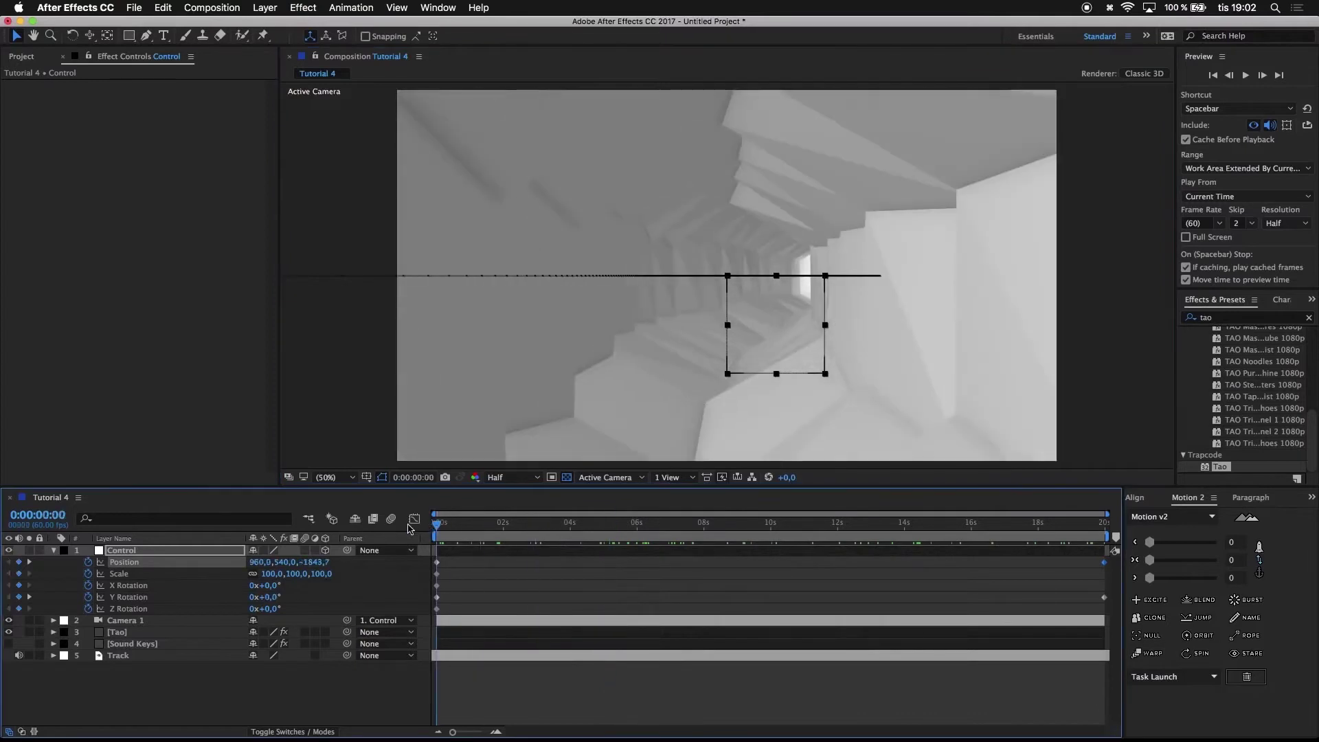
key("space")
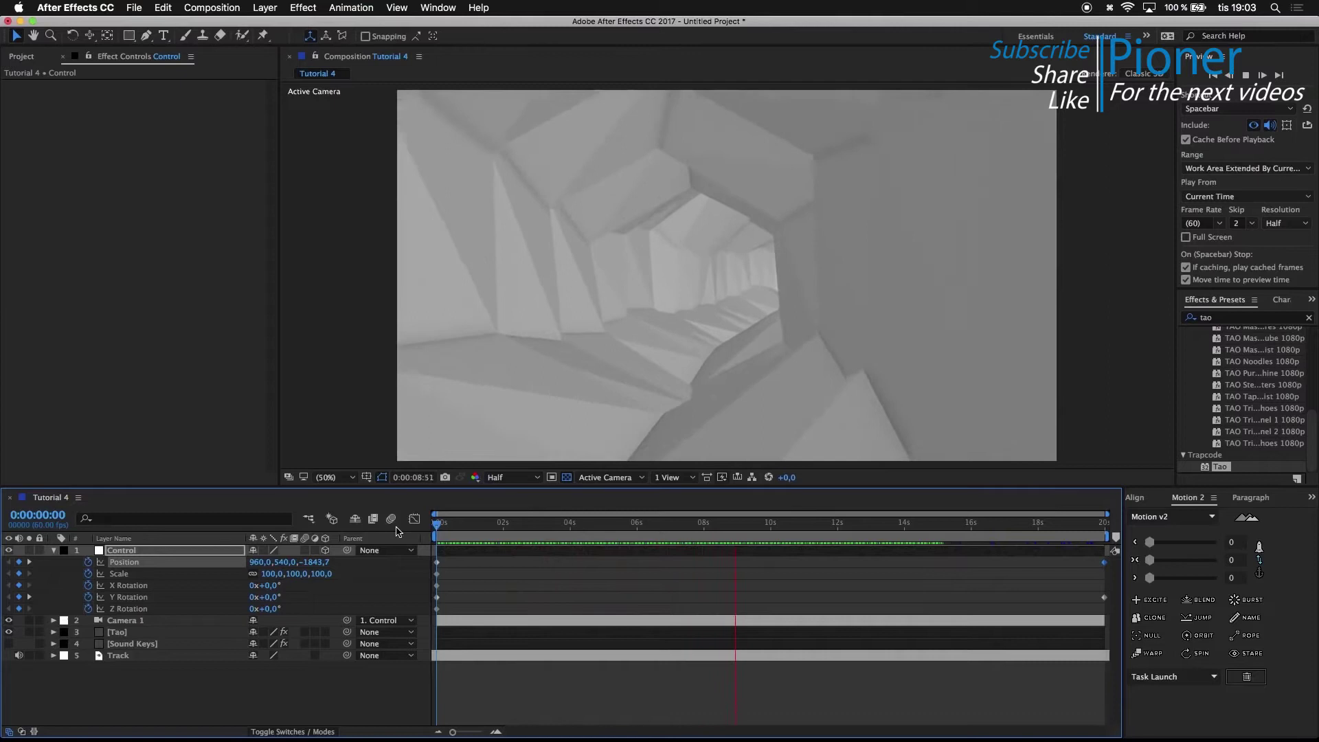
key("space")
left_click_drag(758, 524, 343, 530)
left_click_drag(492, 538, 420, 527)
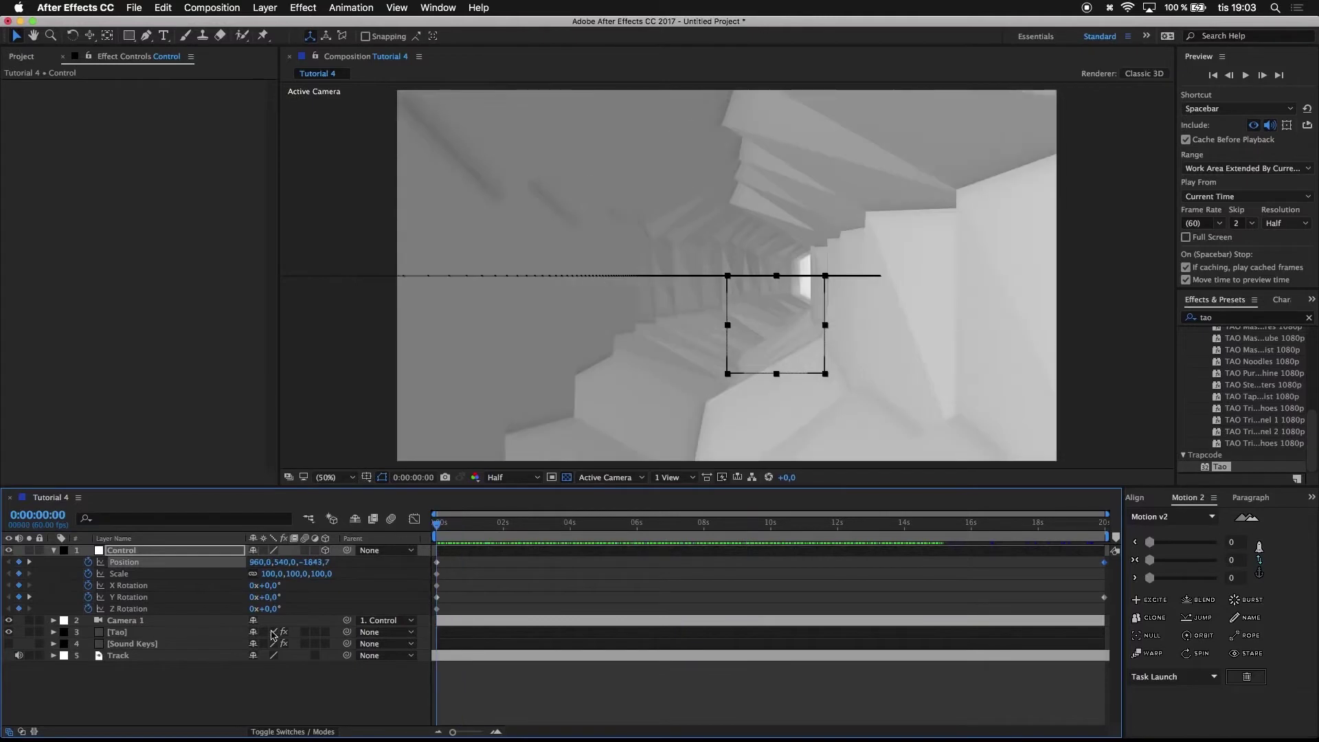
left_click_drag(447, 529, 1196, 505)
left_click_drag(842, 503, 1200, 439)
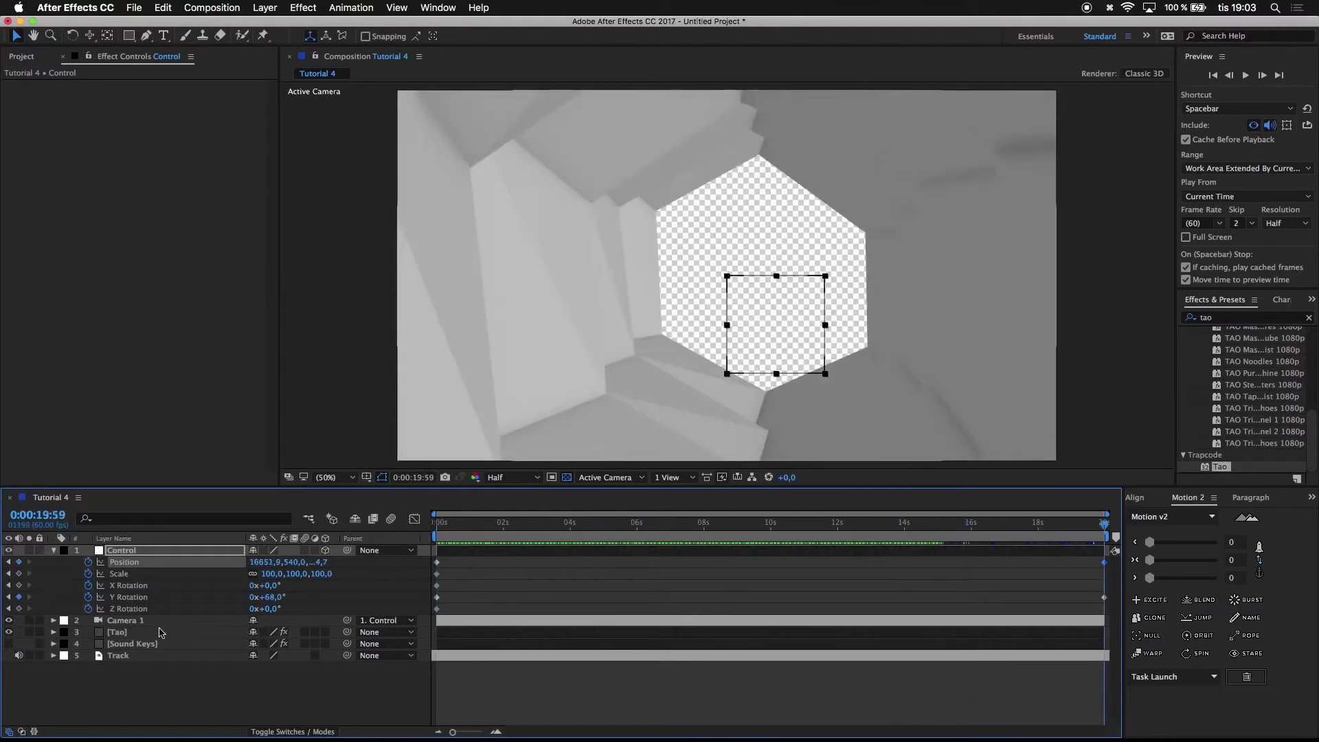
left_click_drag(550, 530, 411, 535)
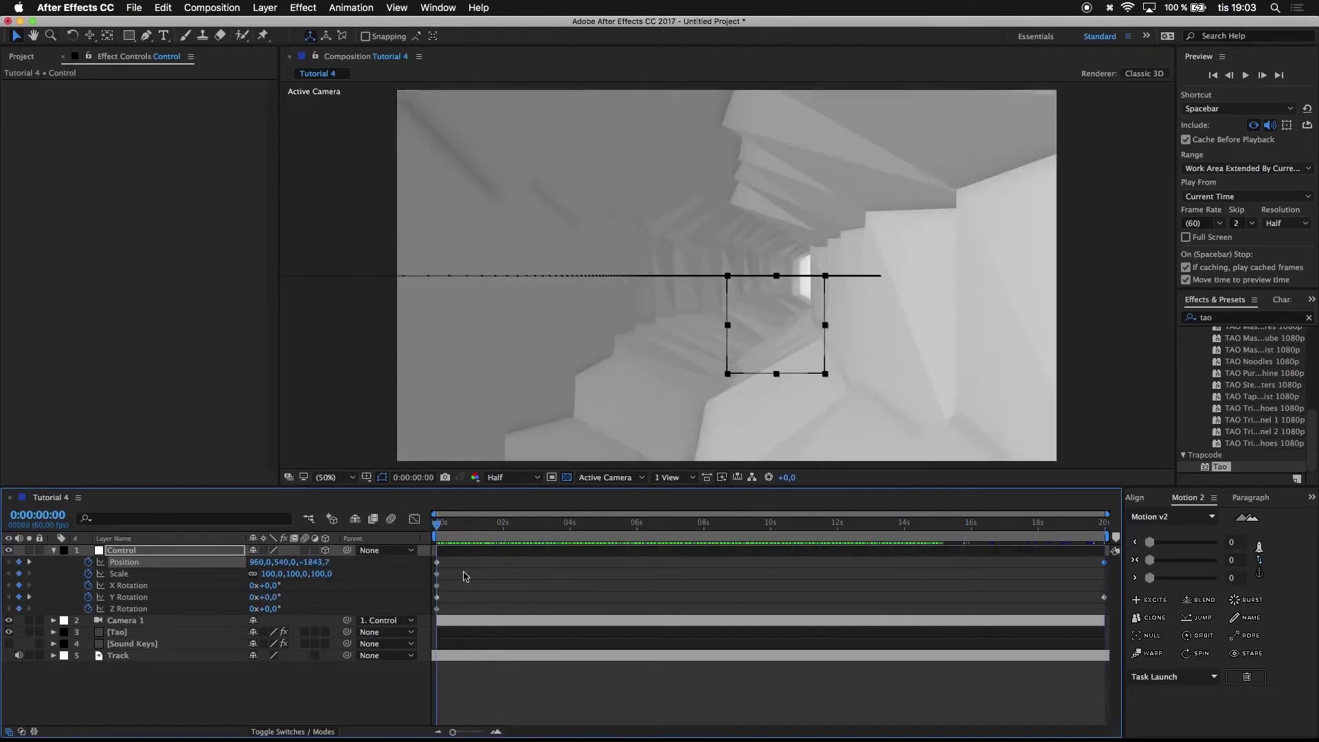
left_click_drag(266, 609, 289, 609)
key("super+z")
- At 0:00:19:59, set the Control layer's Z Rotation to -1 full revolution and preview the rolling camera flight
left_click_drag(451, 534, 1266, 493)
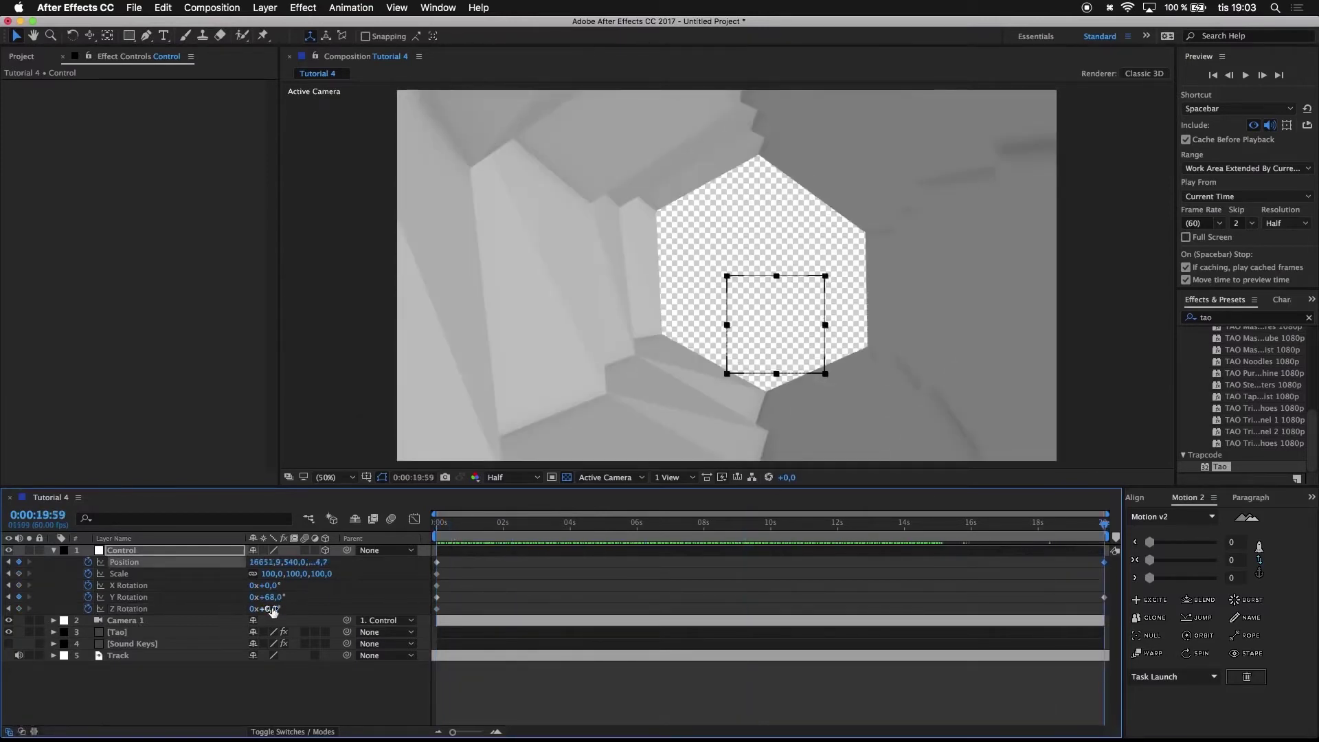
type("-1")
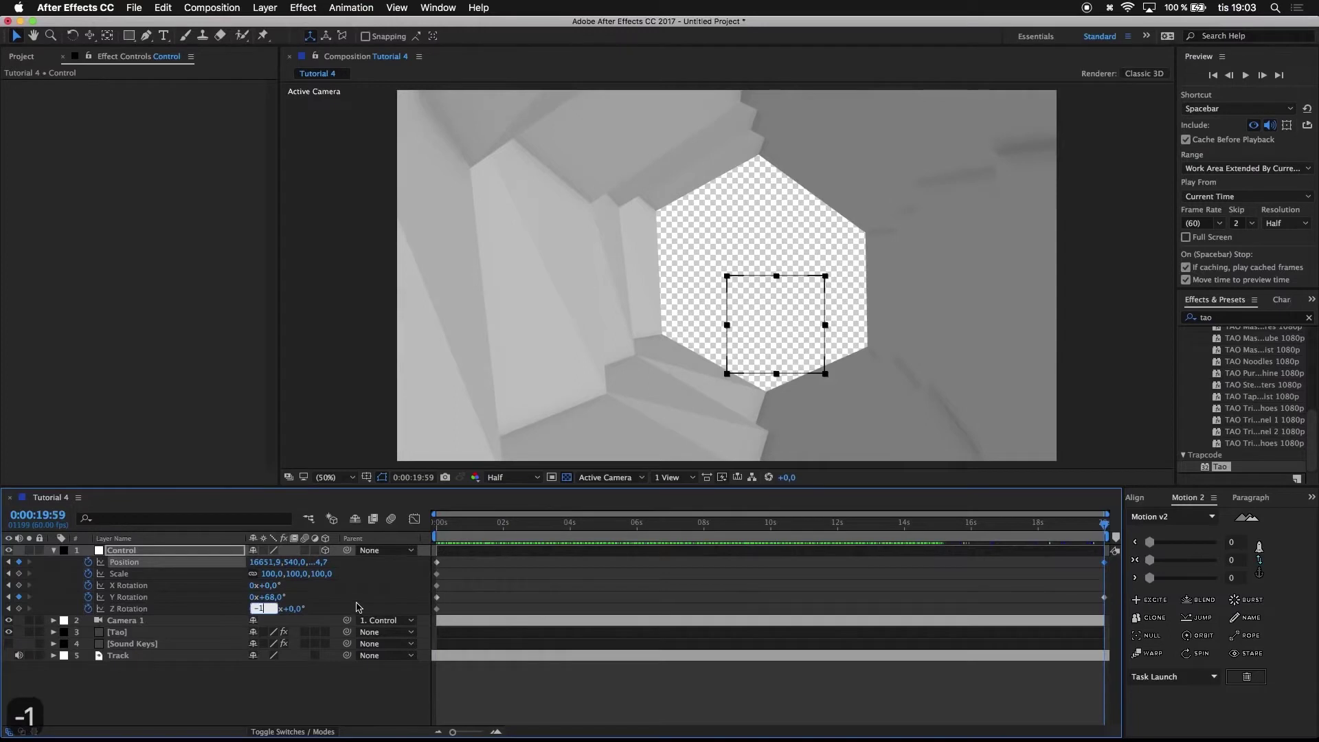
key("Return")
key("space")
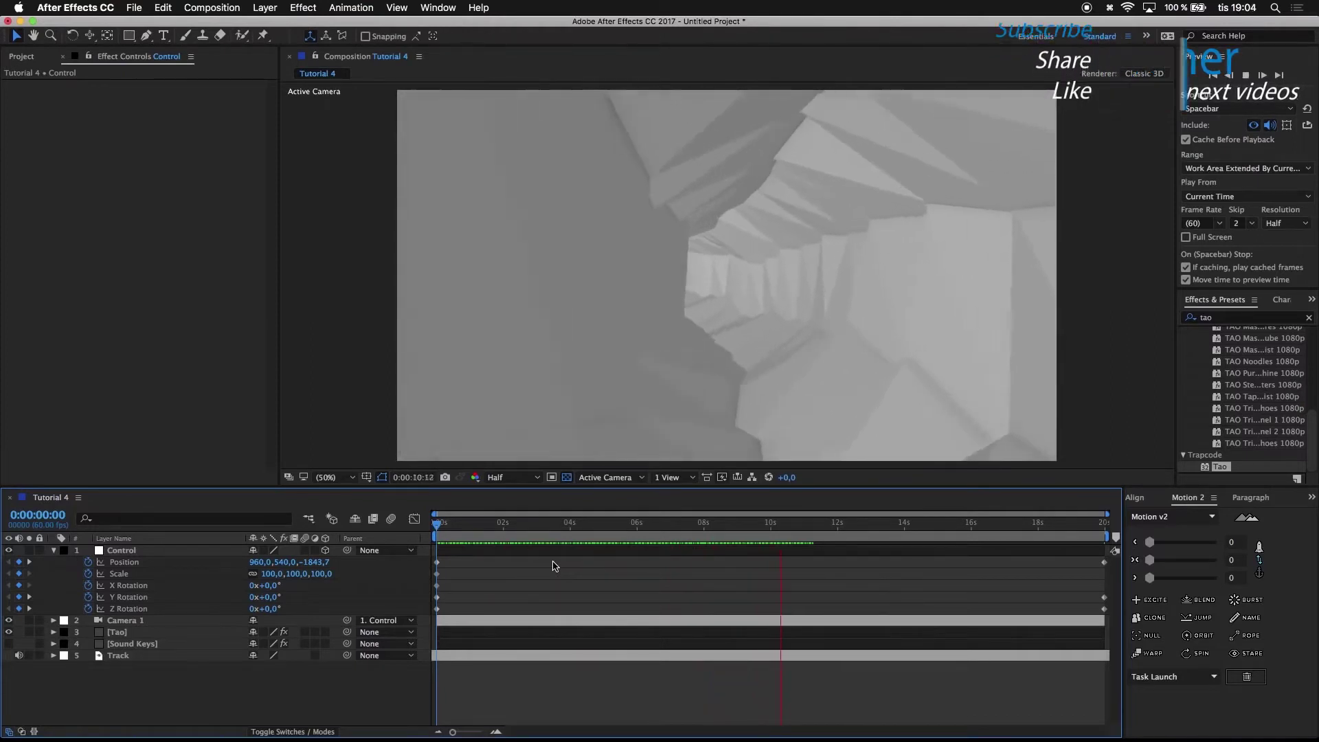
key("space")
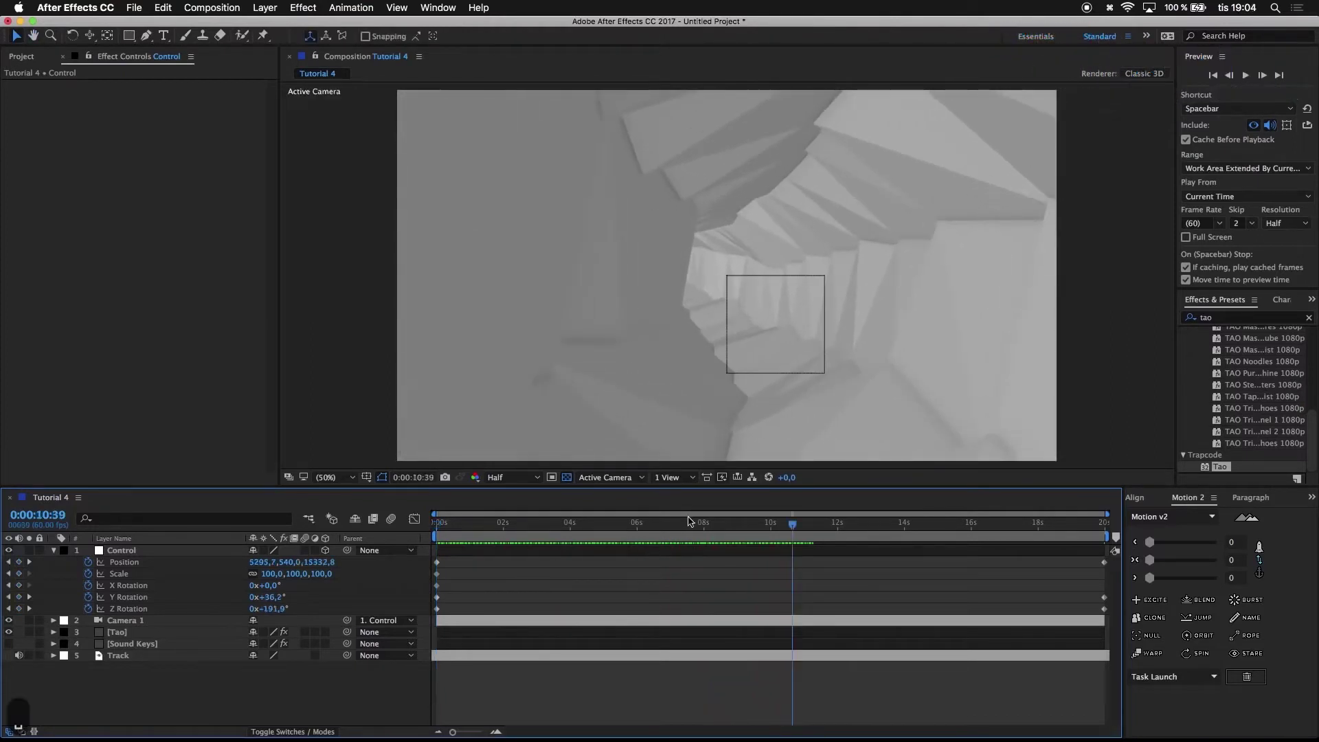
left_click_drag(675, 532, 550, 534)
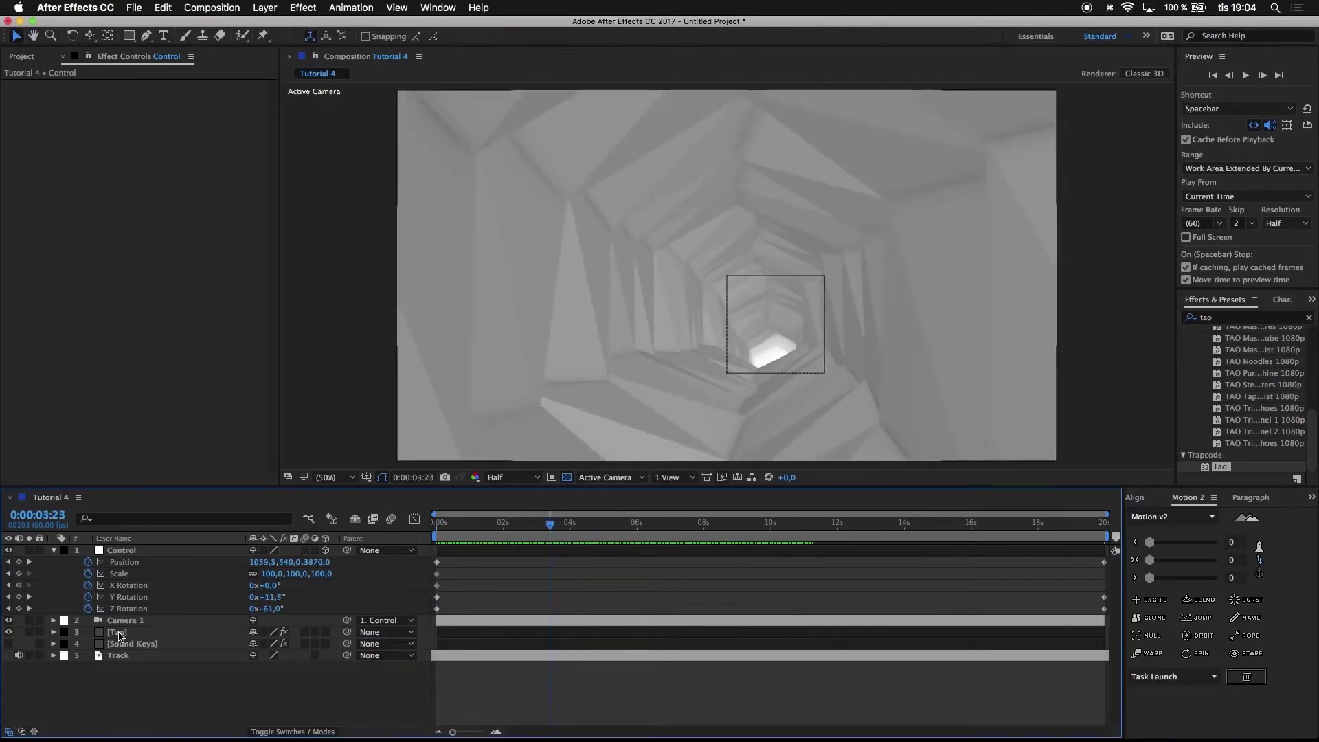
- Try other Far, Near and Fog Start values in the Tao layer's Visibility settings, undoing each change
left_click(119, 634)
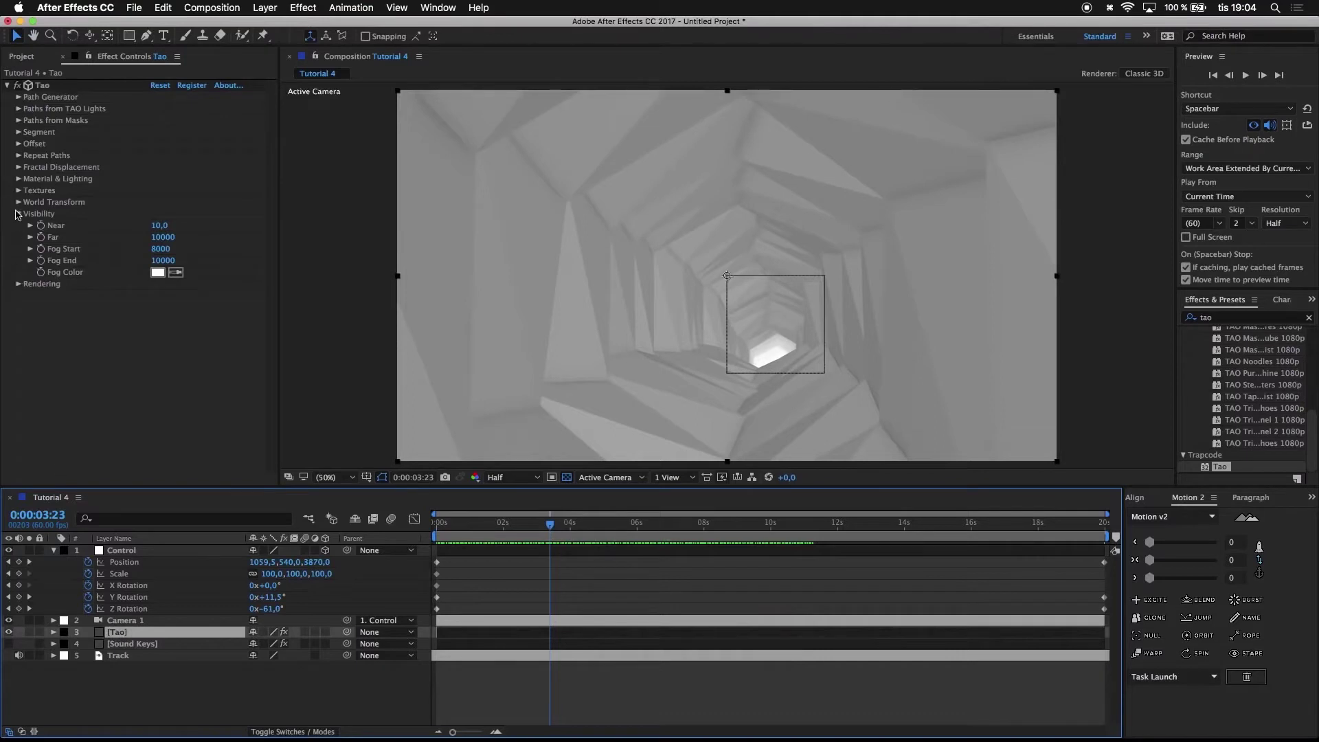
left_click_drag(163, 237, 126, 241)
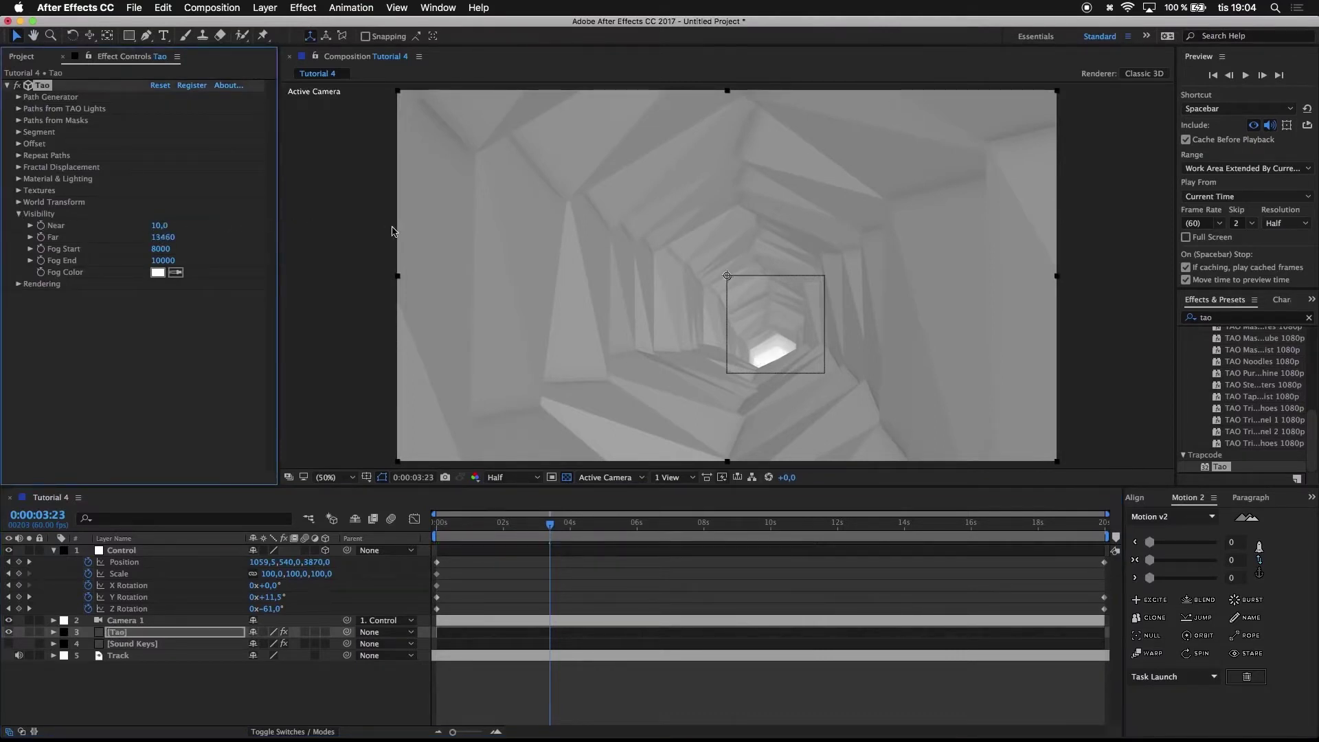
key("super+z")
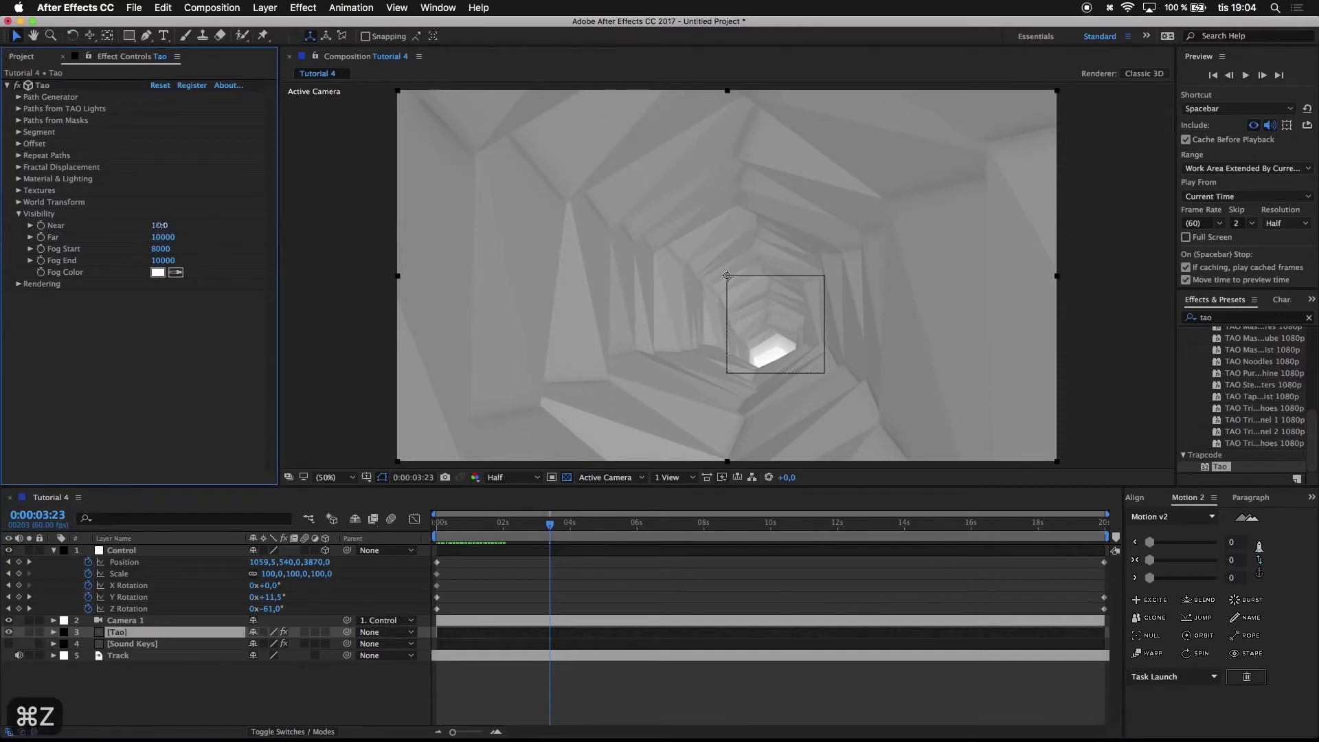
left_click_drag(159, 226, 145, 228)
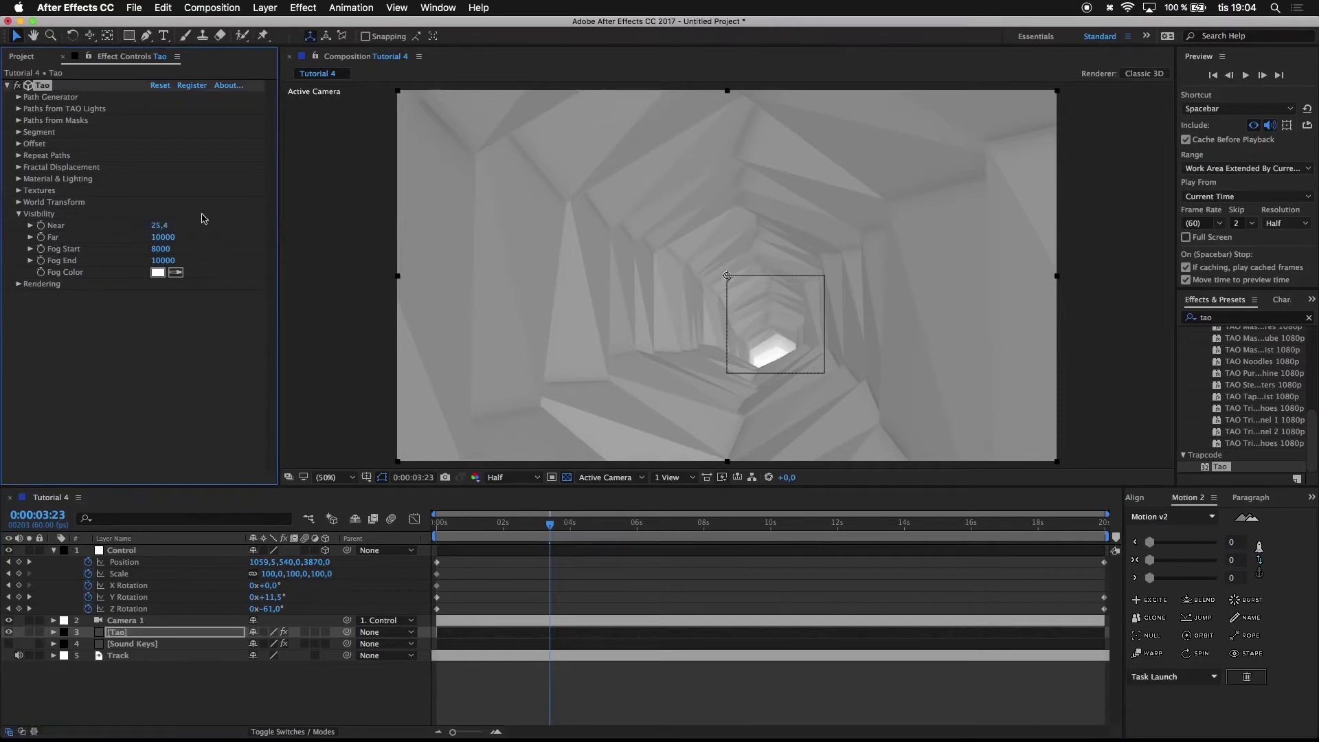
key("super+z")
left_click_drag(158, 249, 203, 238)
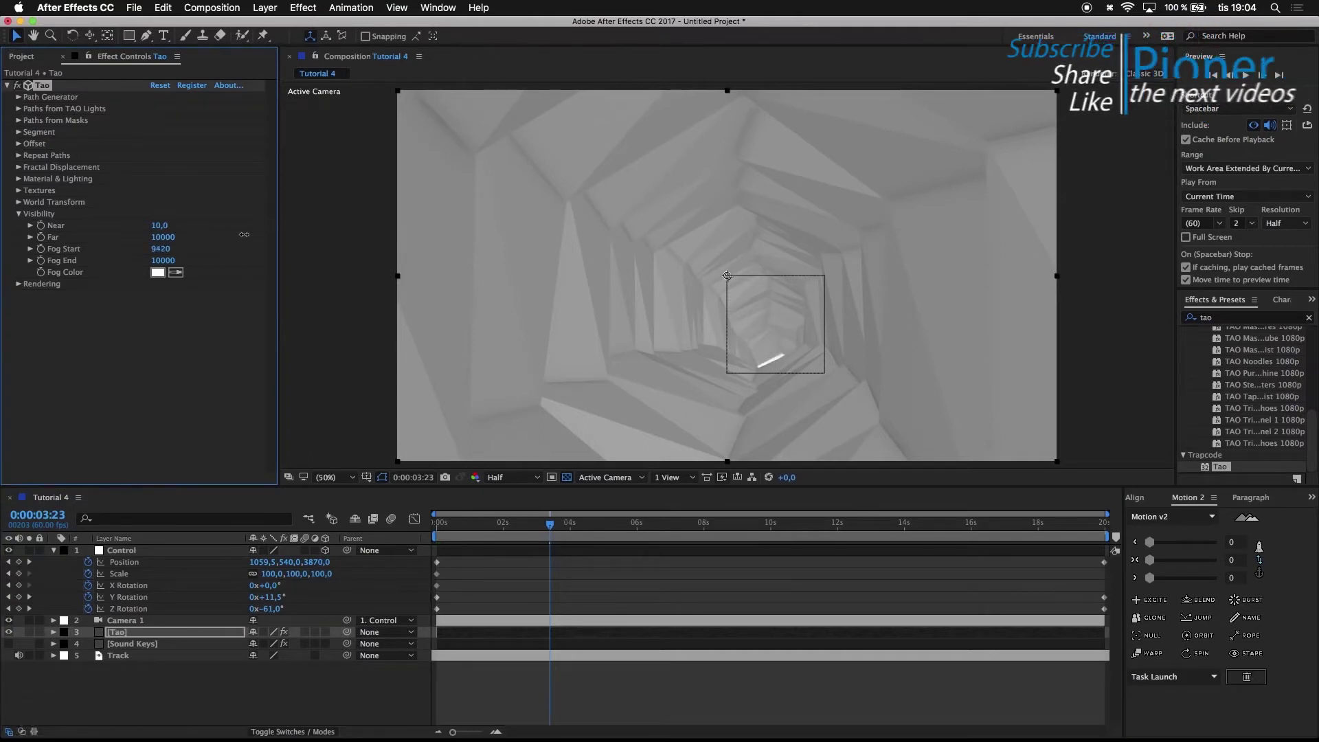
key("super+z")
- Set the Tao effect's Fog Start to 12000 and collapse its Visibility settings
type("10000")
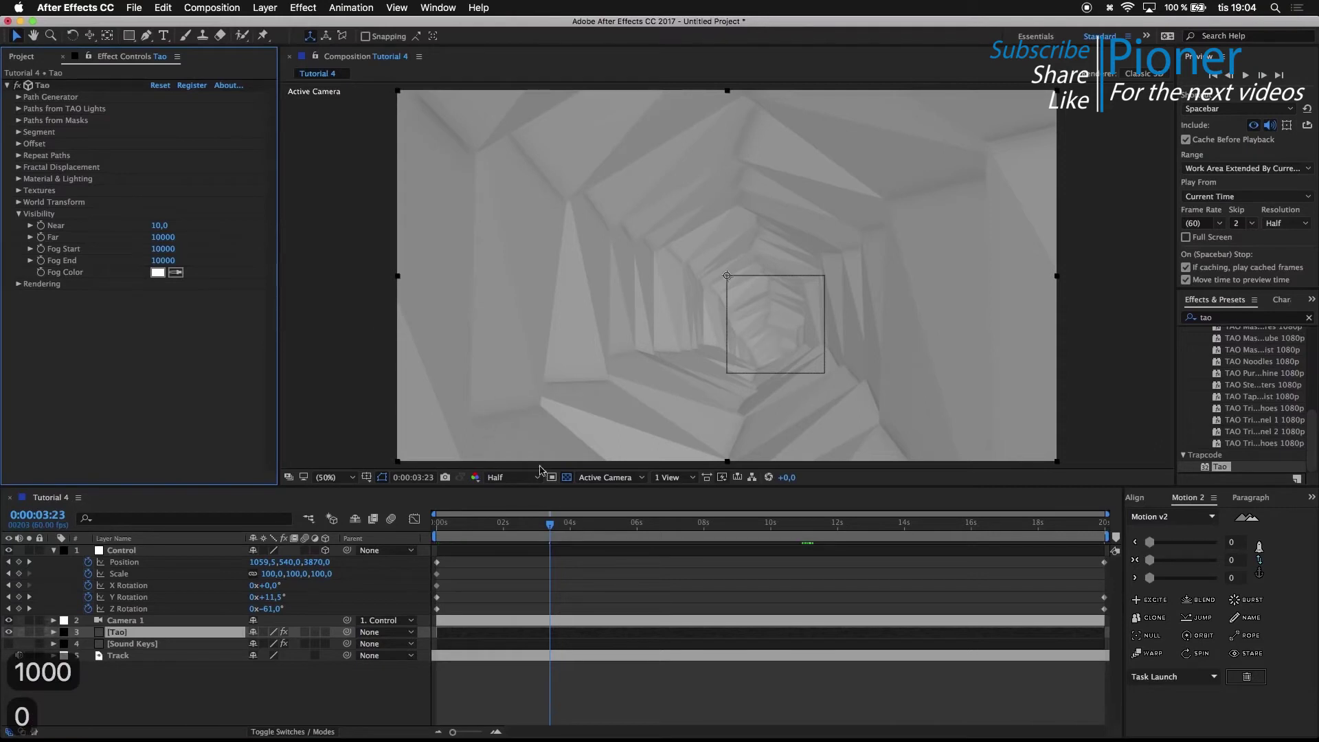
left_click_drag(557, 521, 670, 513)
left_click(170, 250)
type("12000")
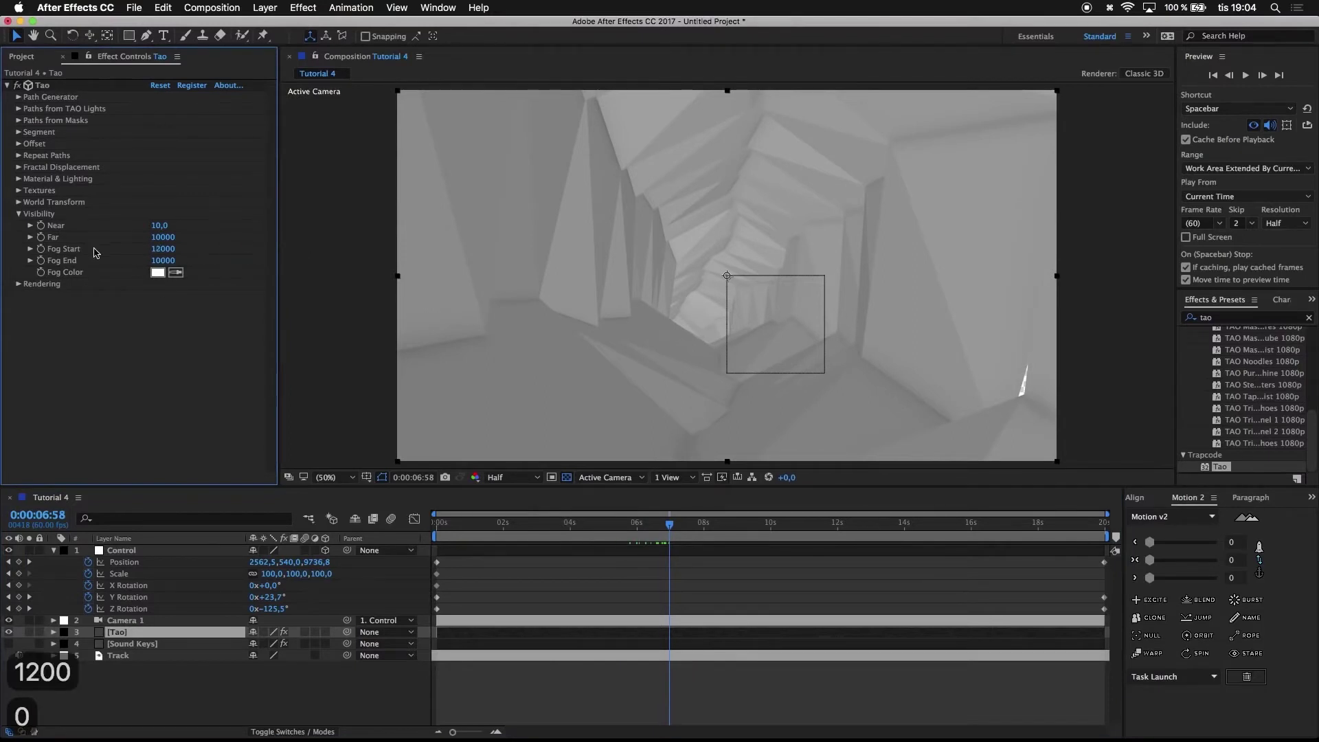
left_click(17, 214)
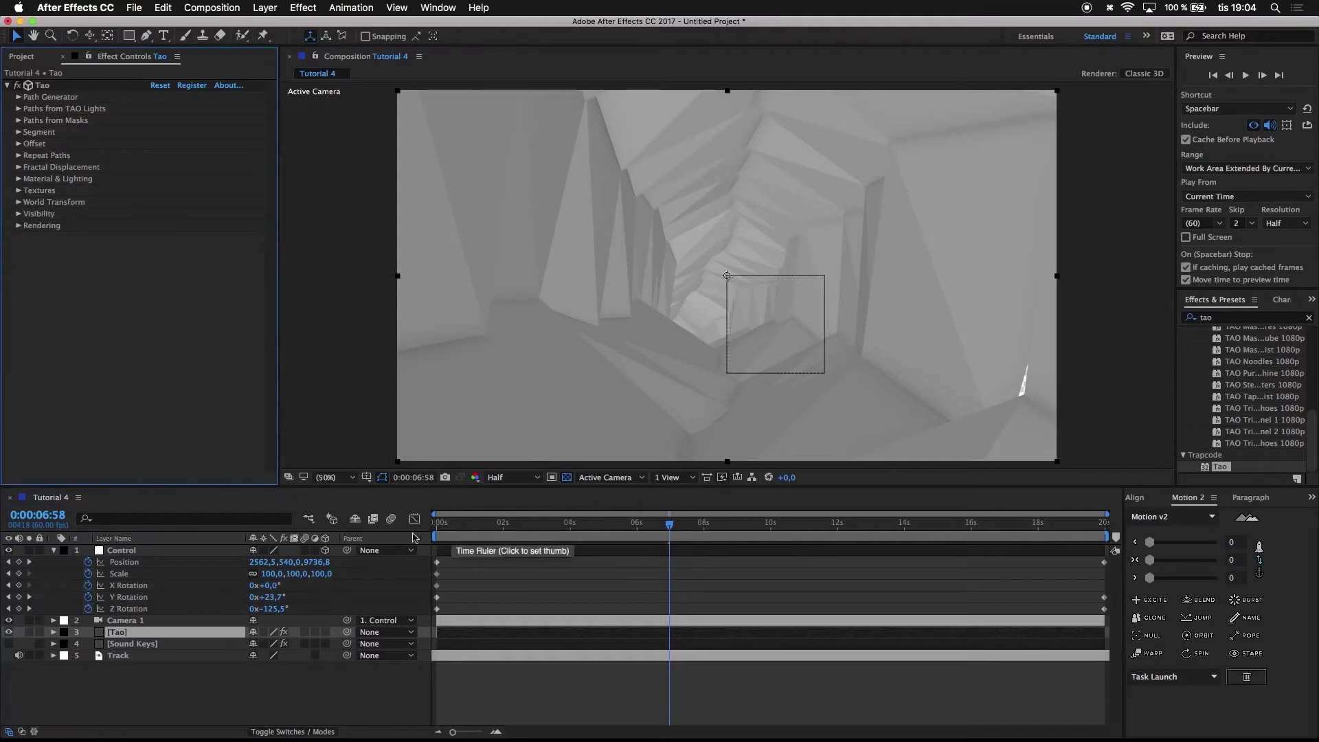
- Return to the first frame and set the Tao material's Color to light grey CACACA and its Specular to 40
left_click(479, 526)
left_click_drag(479, 529, 403, 540)
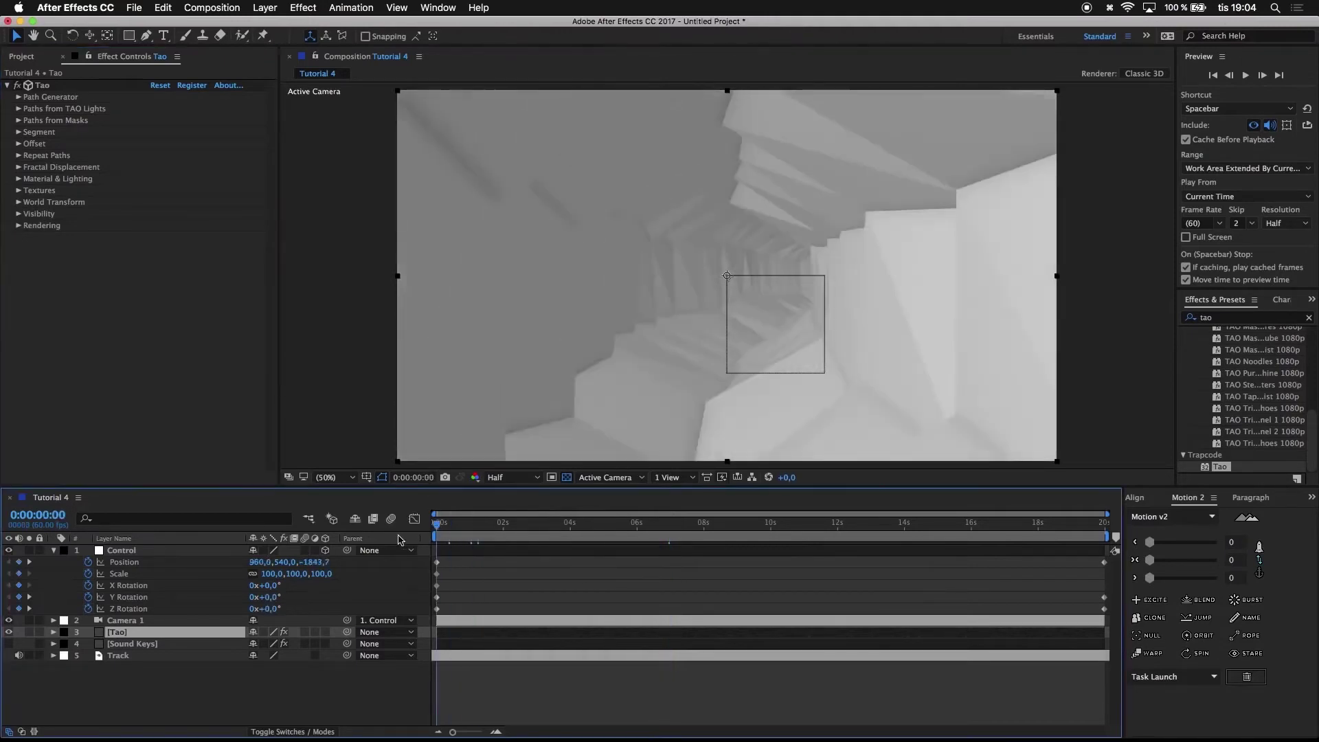
left_click(54, 551)
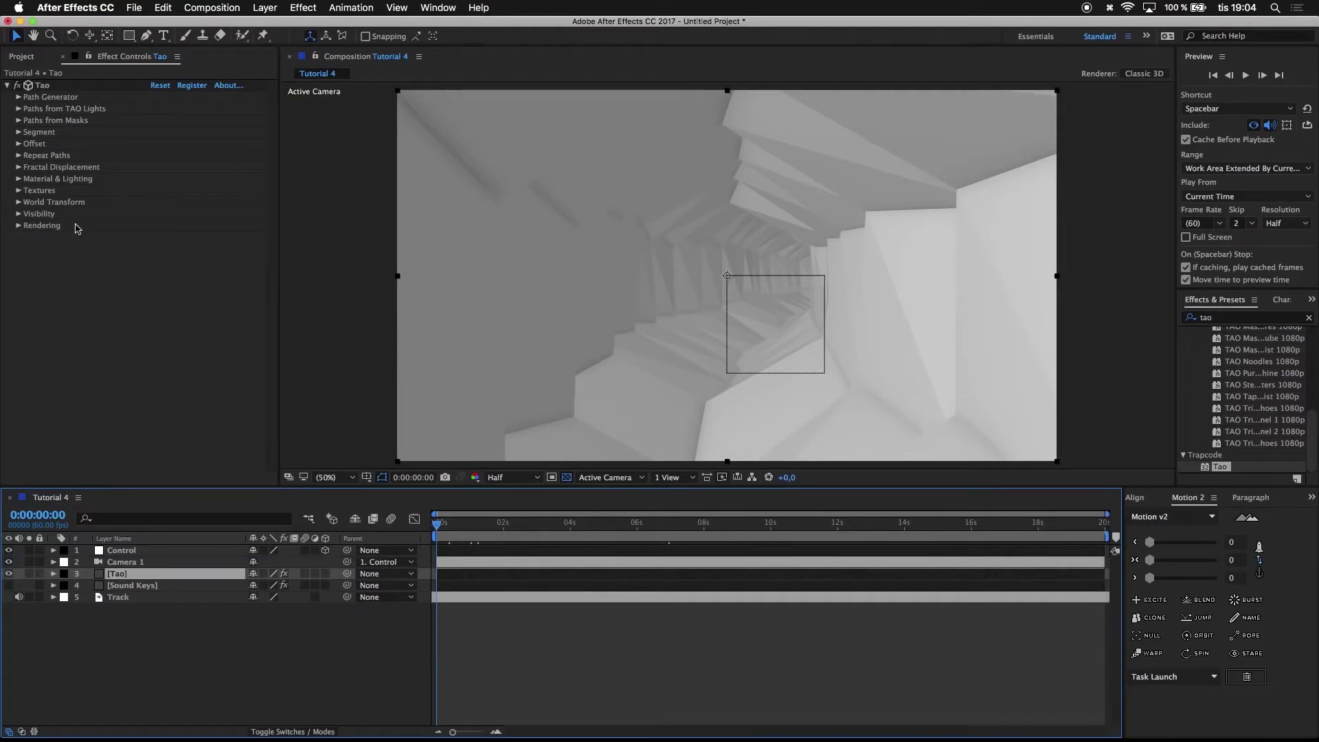
left_click(18, 179)
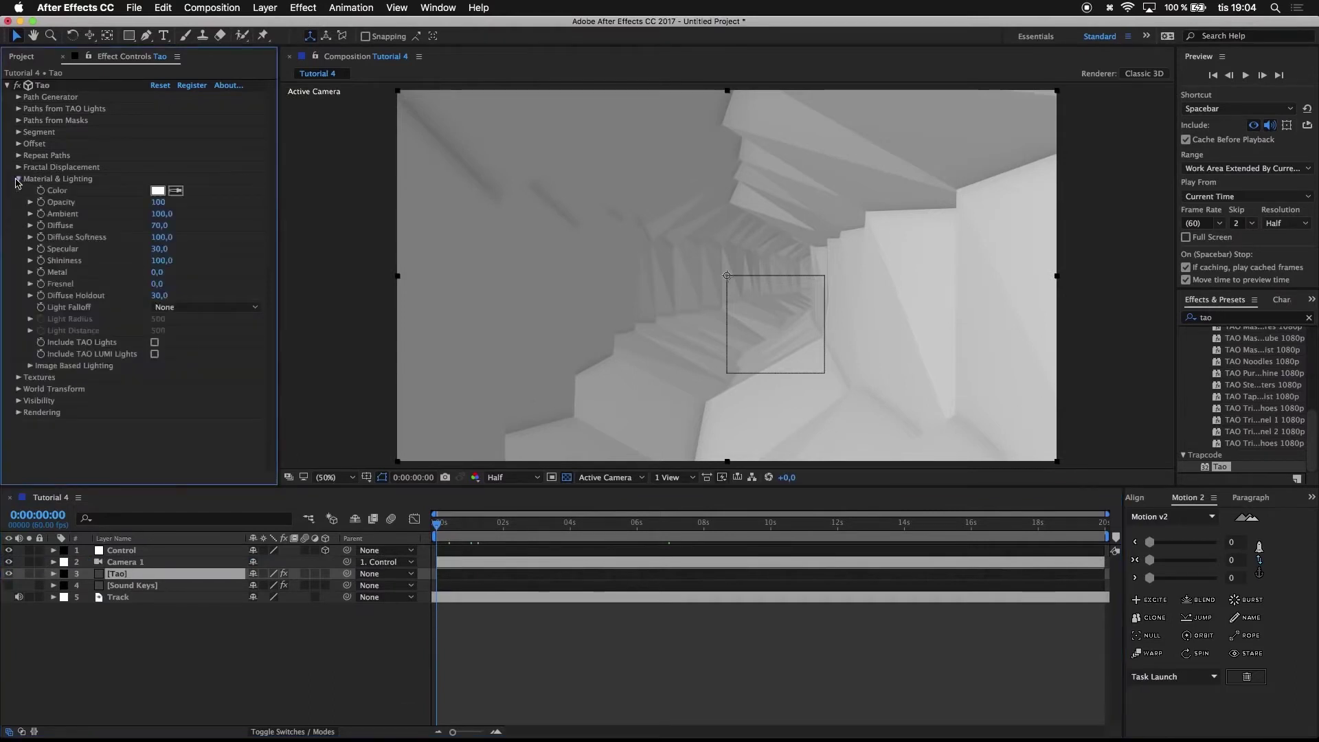
left_click(156, 191)
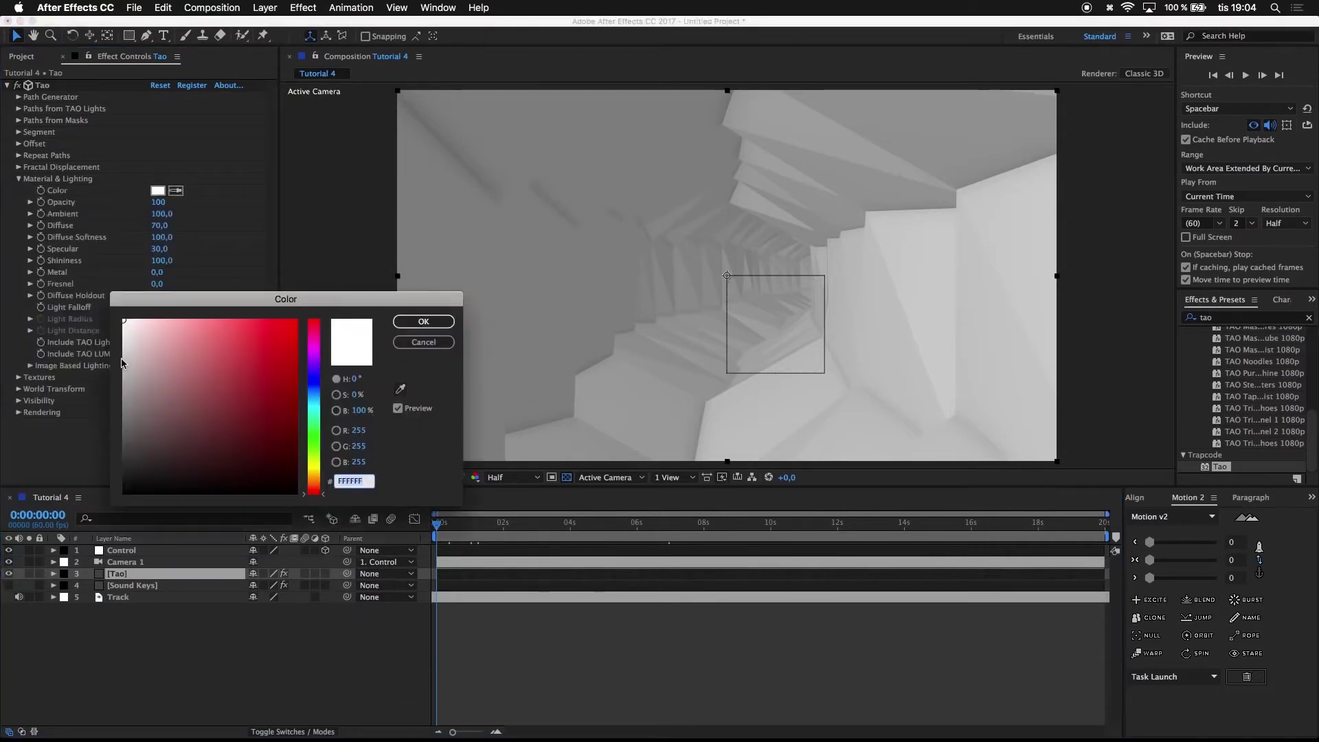
left_click_drag(130, 356, 106, 357)
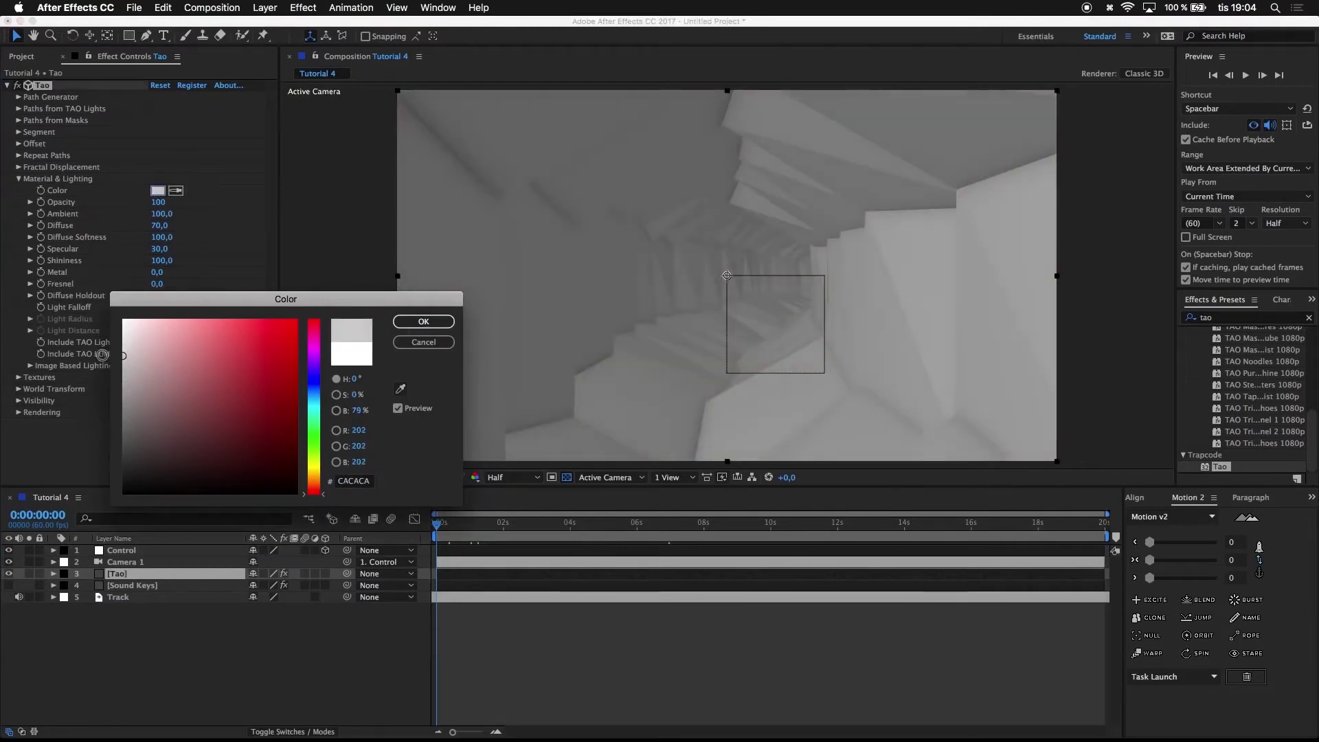
key("Return")
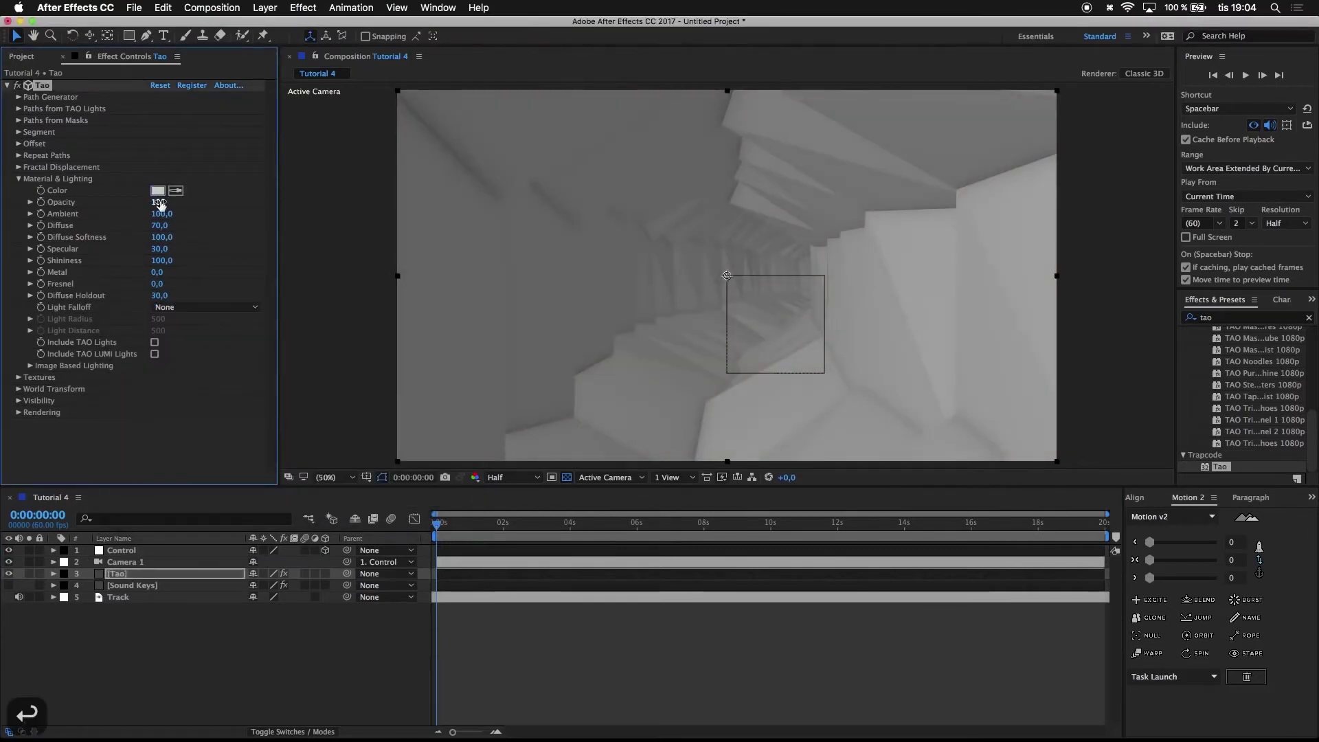
left_click(159, 248)
type("40")
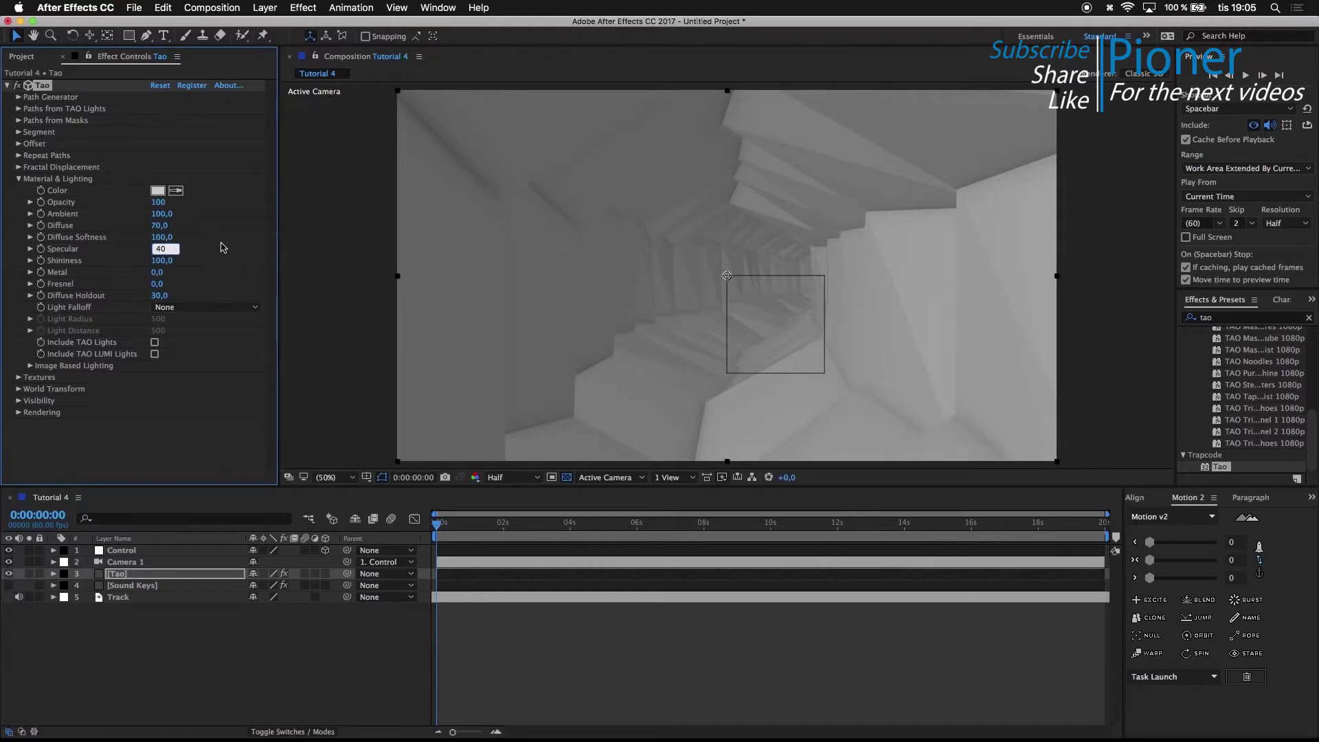
key("Return")
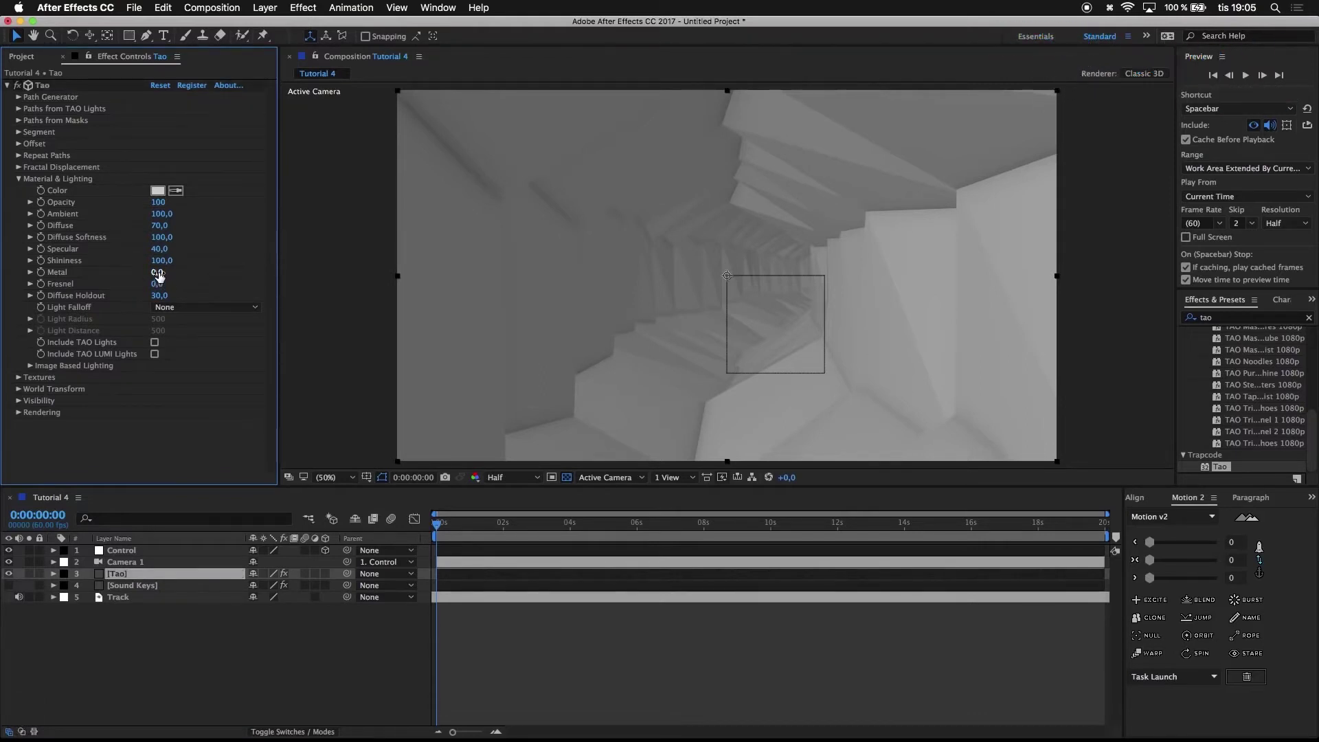
- Set the Tao material's Light Falloff to Smooth with a Light Radius of 1000 and a Light Distance of 3000, leaving LUMI lights excluded
left_click(171, 309)
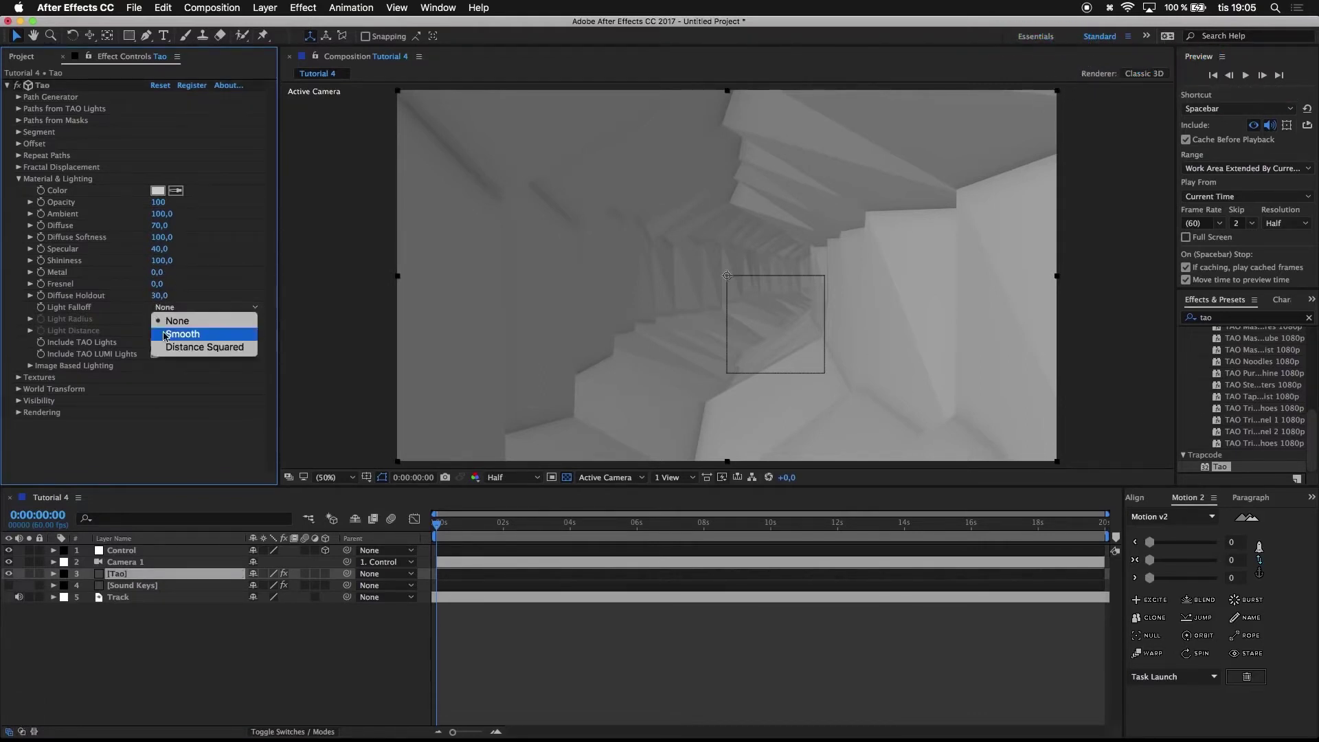
left_click(167, 334)
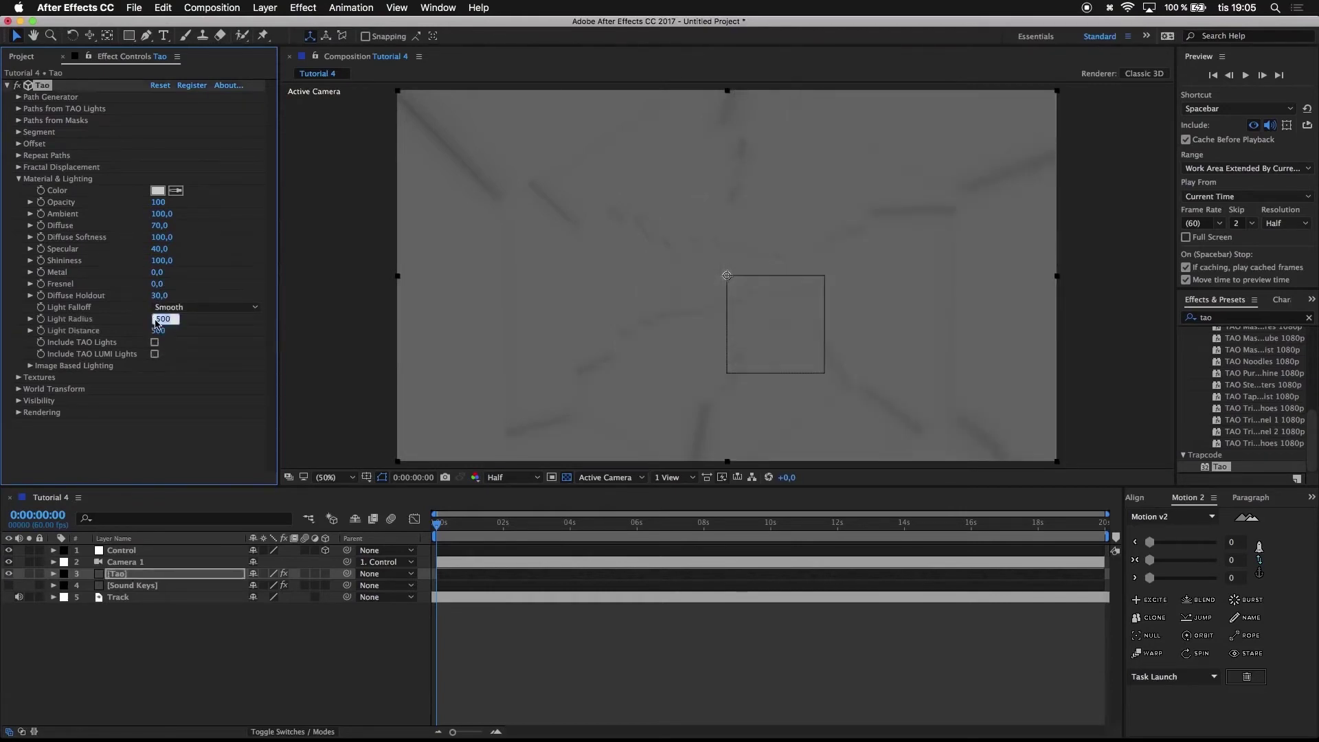
type("1000")
key("Tab")
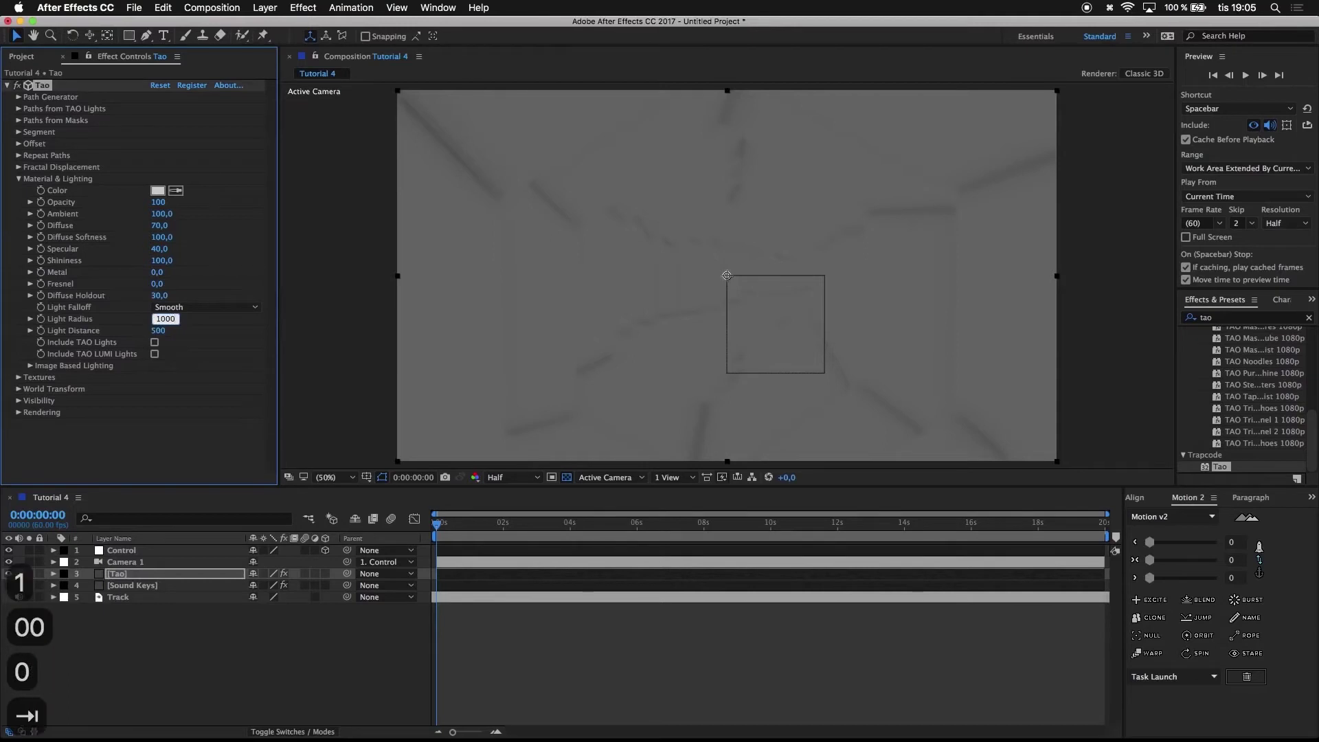
type("3000")
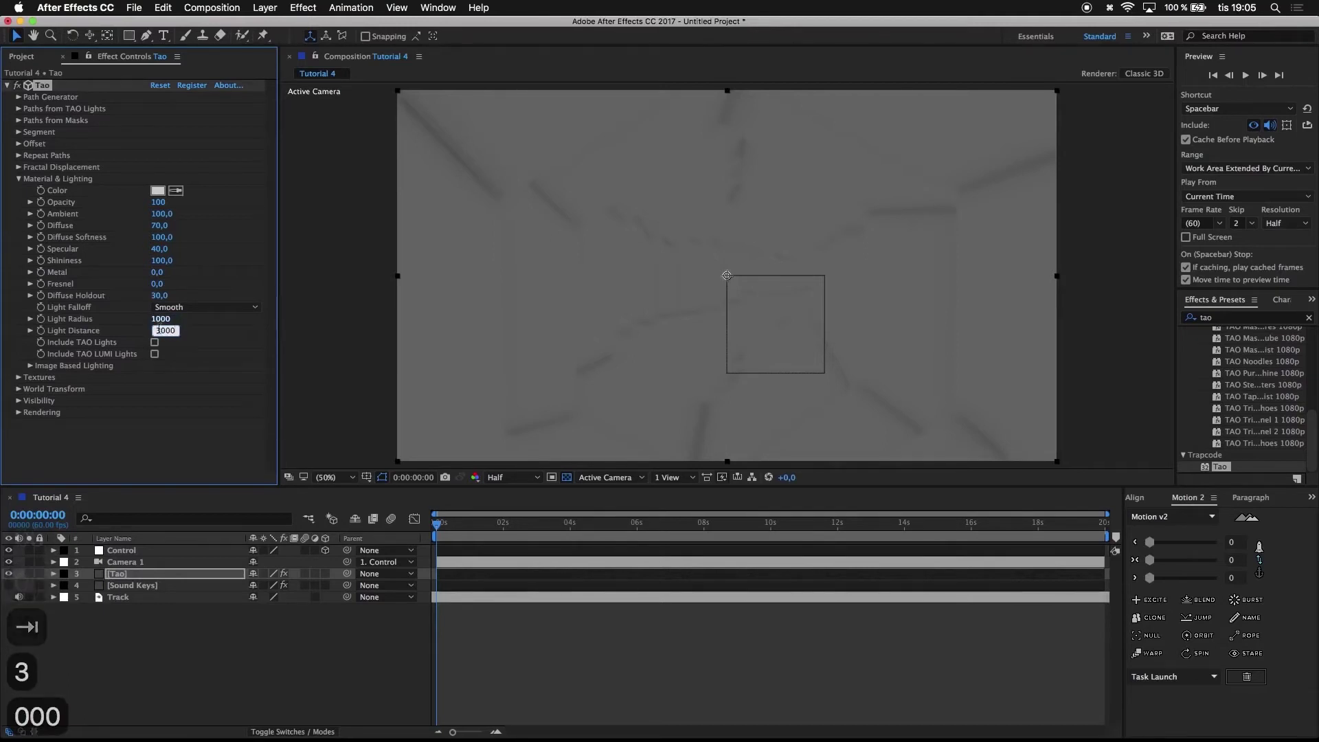
left_click(202, 358)
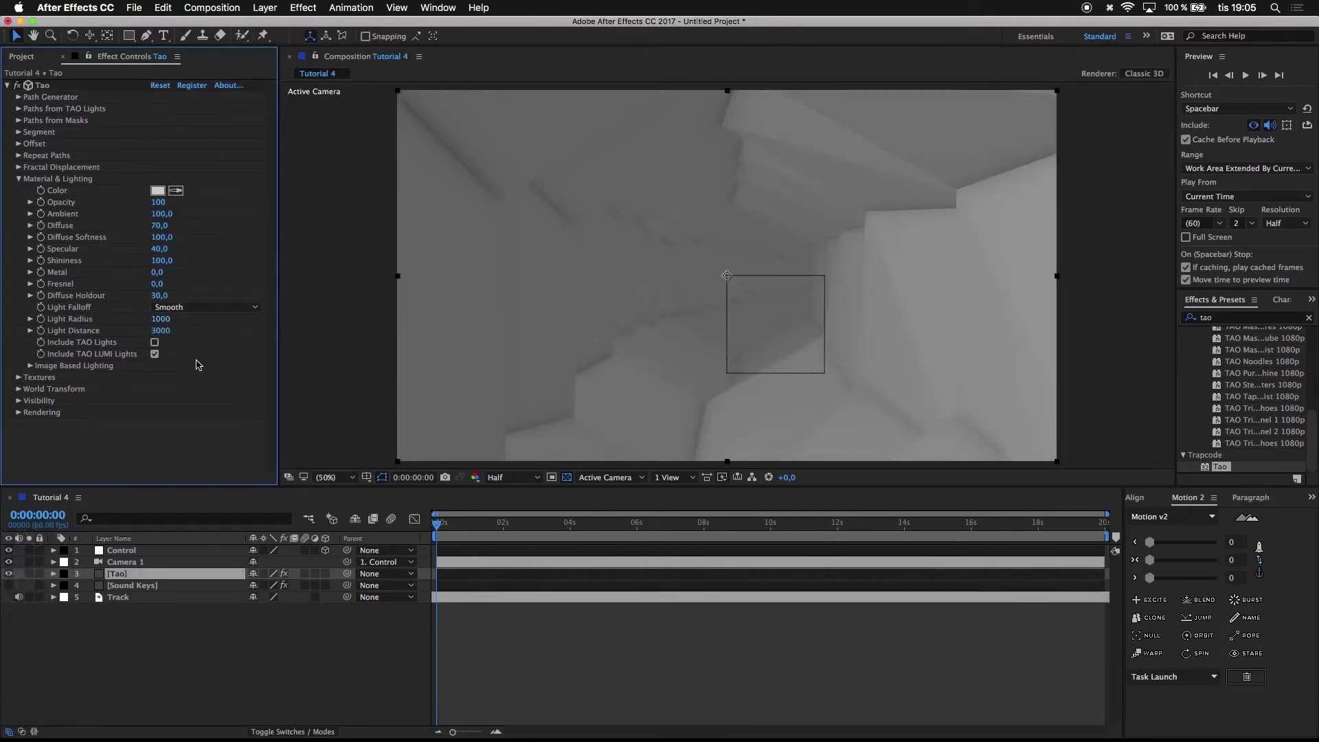
left_click(155, 354)
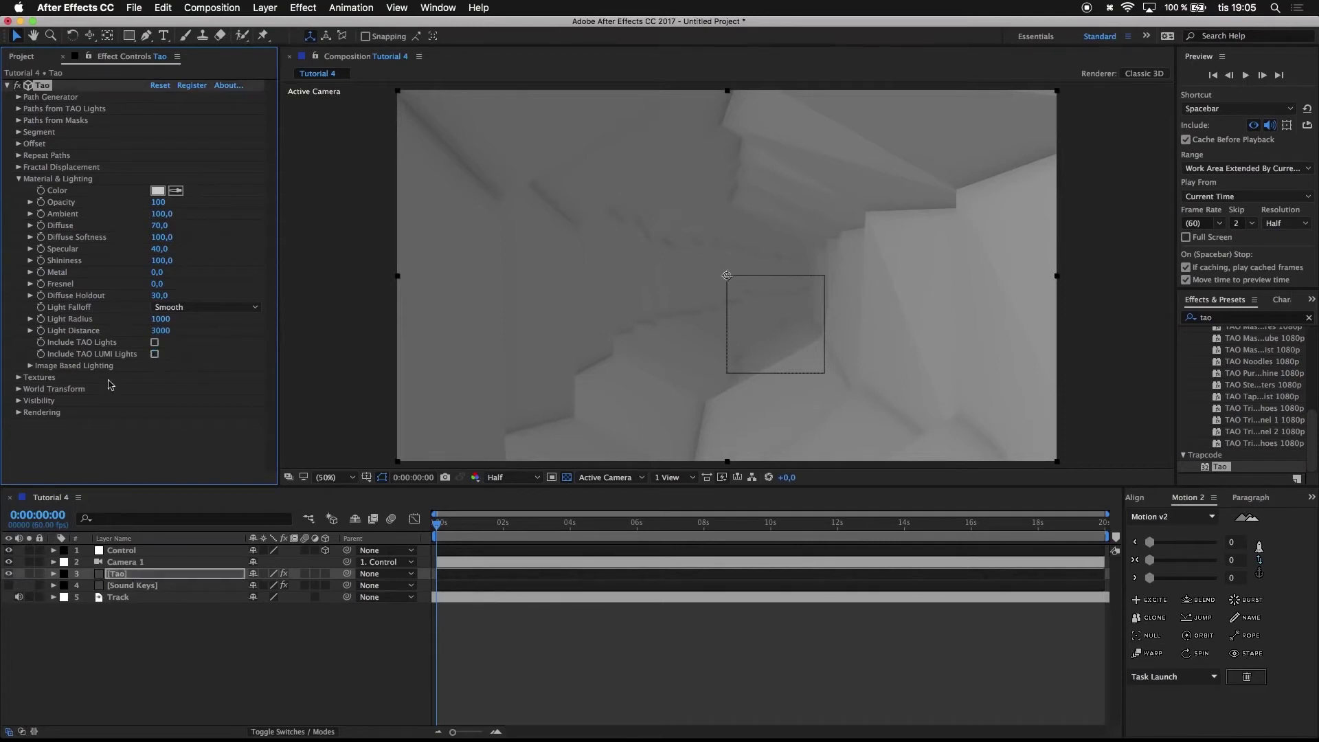
- Set Tao's image-based lighting to the Dark Industrial built-in environment, with Reflection Strength and Diffuse Strength both at 70
left_click(30, 367)
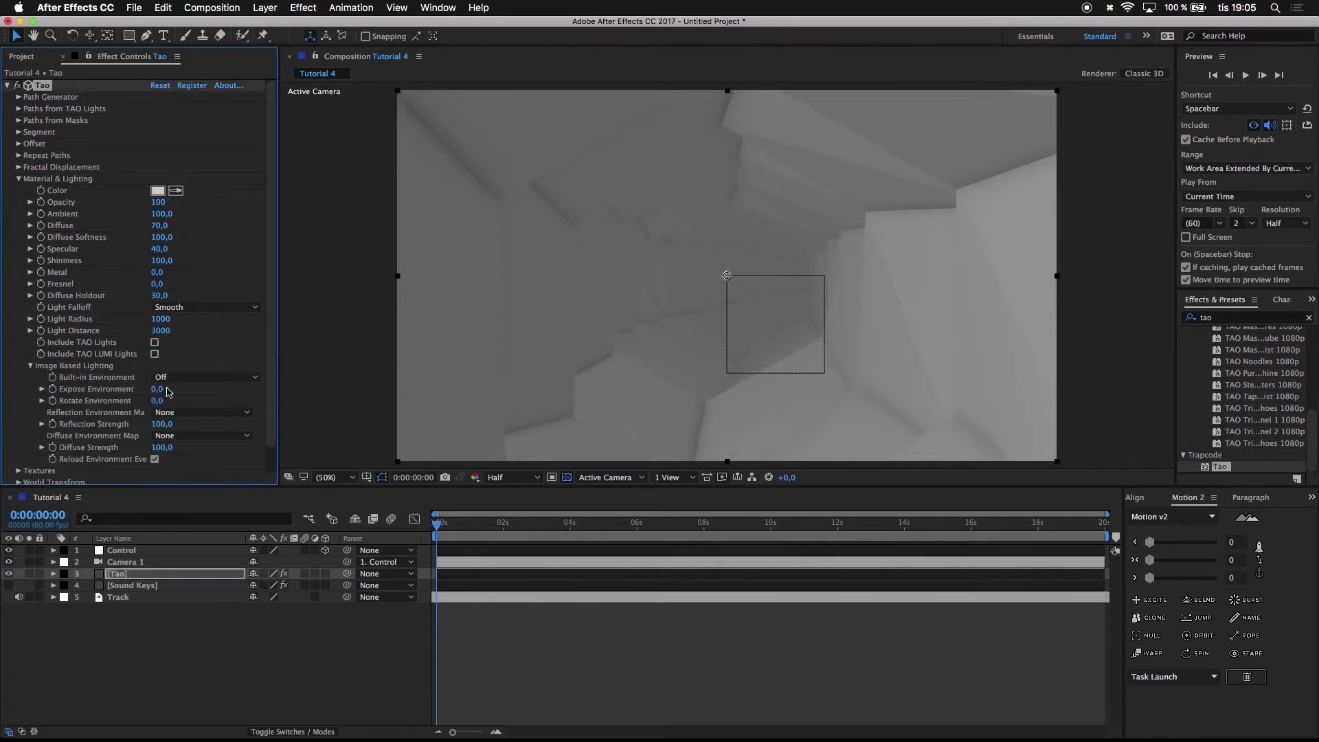
left_click(171, 378)
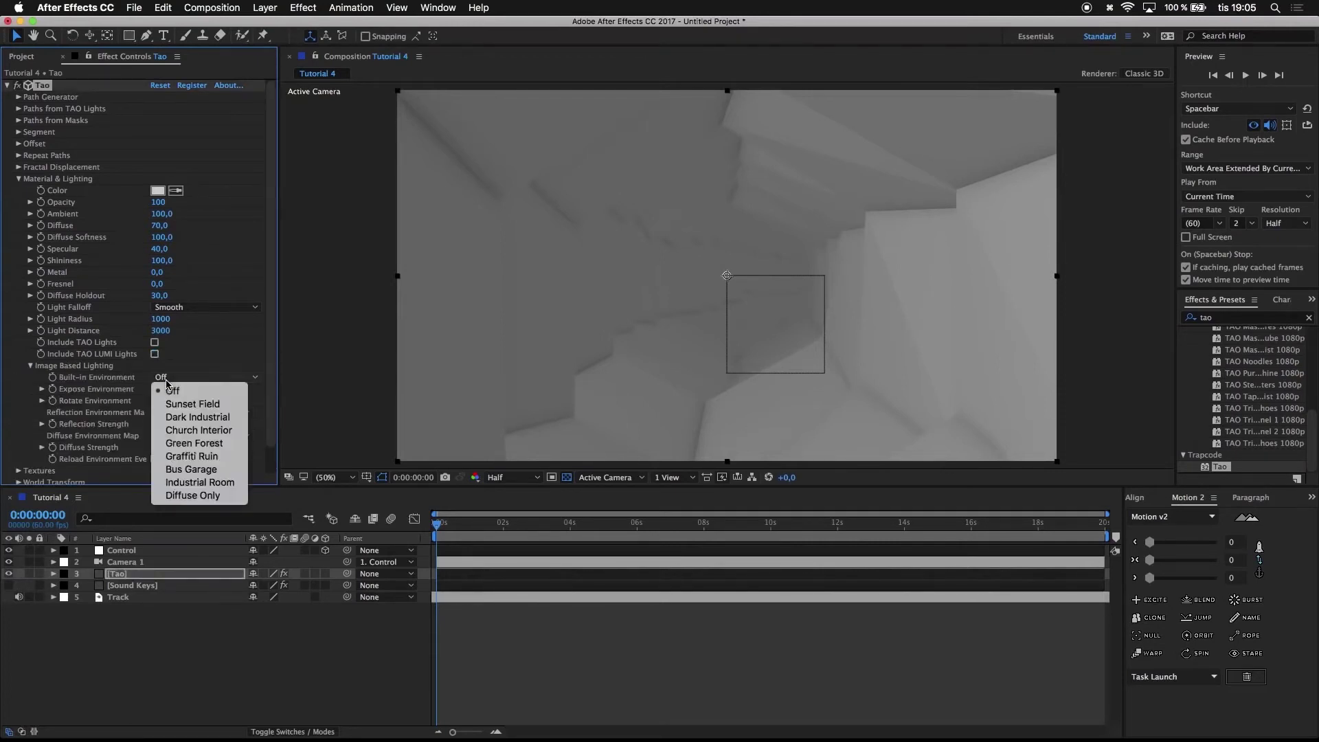
left_click(179, 417)
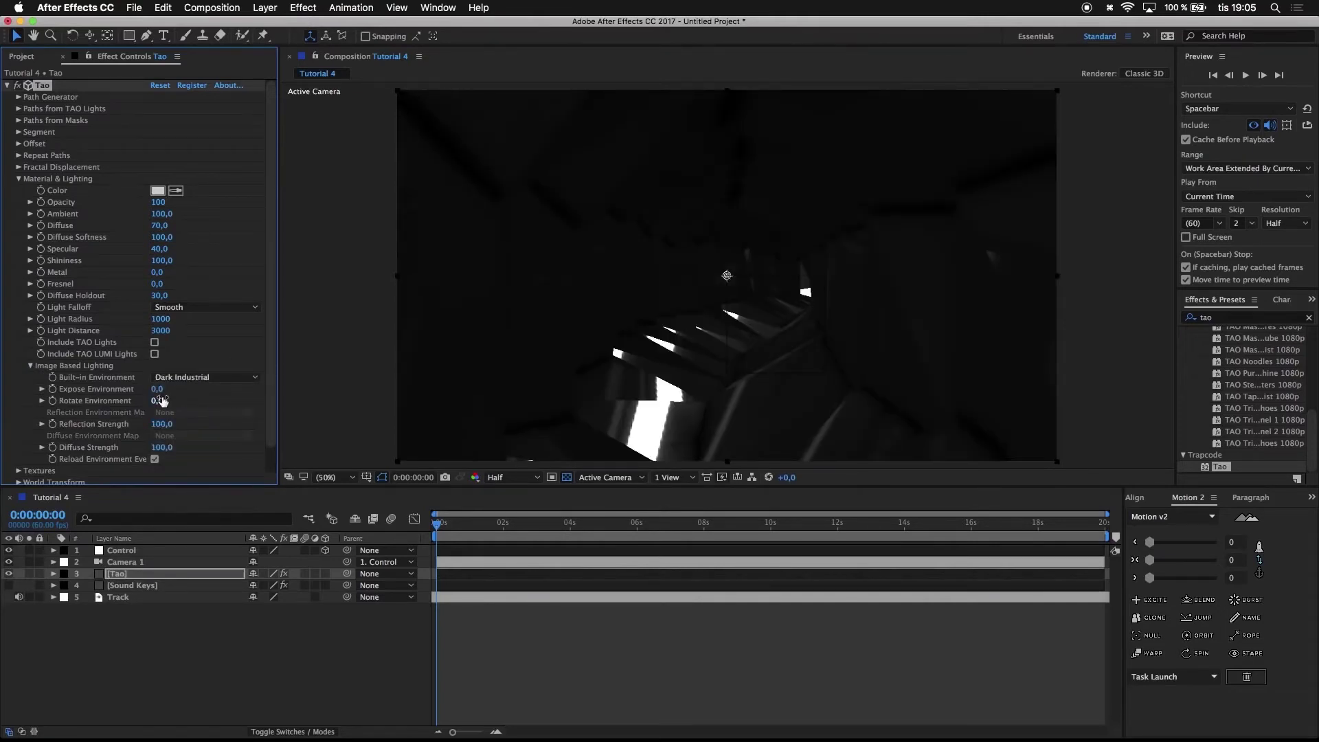
left_click(162, 424)
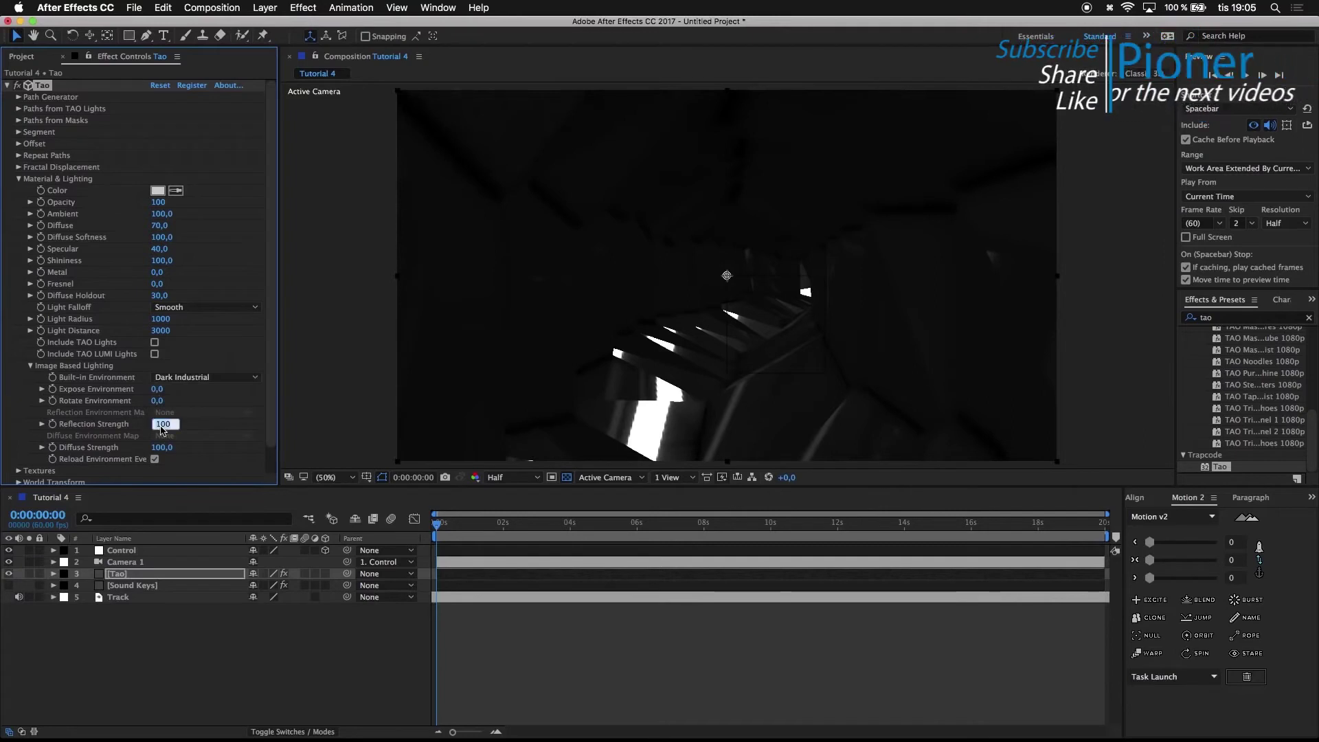
type("70")
left_click(162, 447)
type("70")
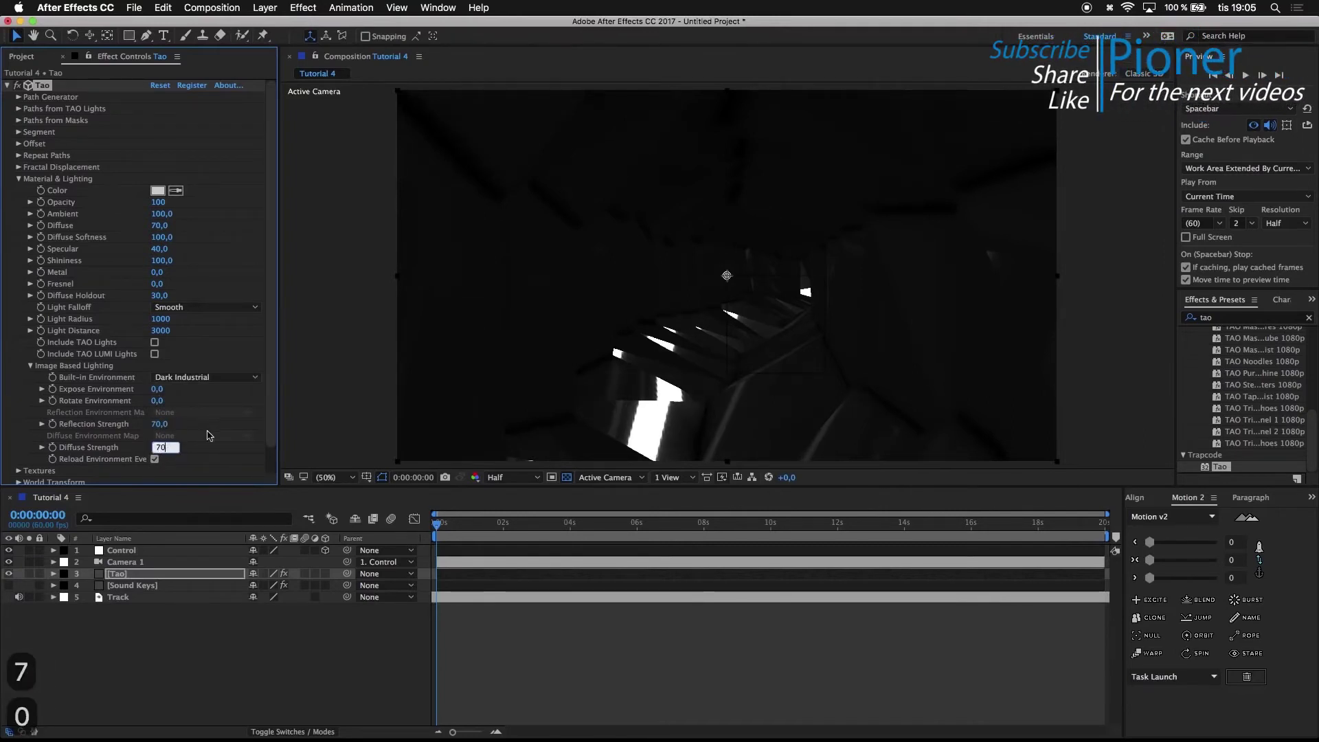
left_click(30, 365)
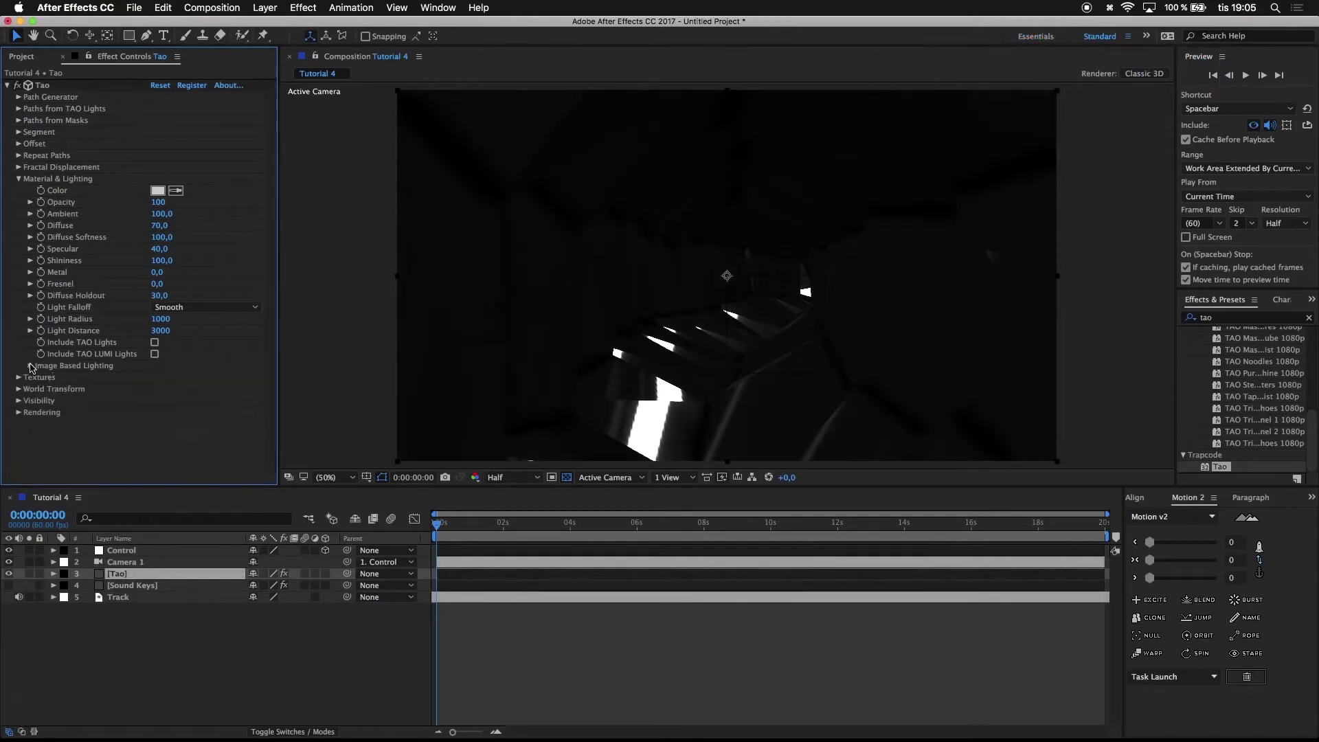
left_click(18, 180)
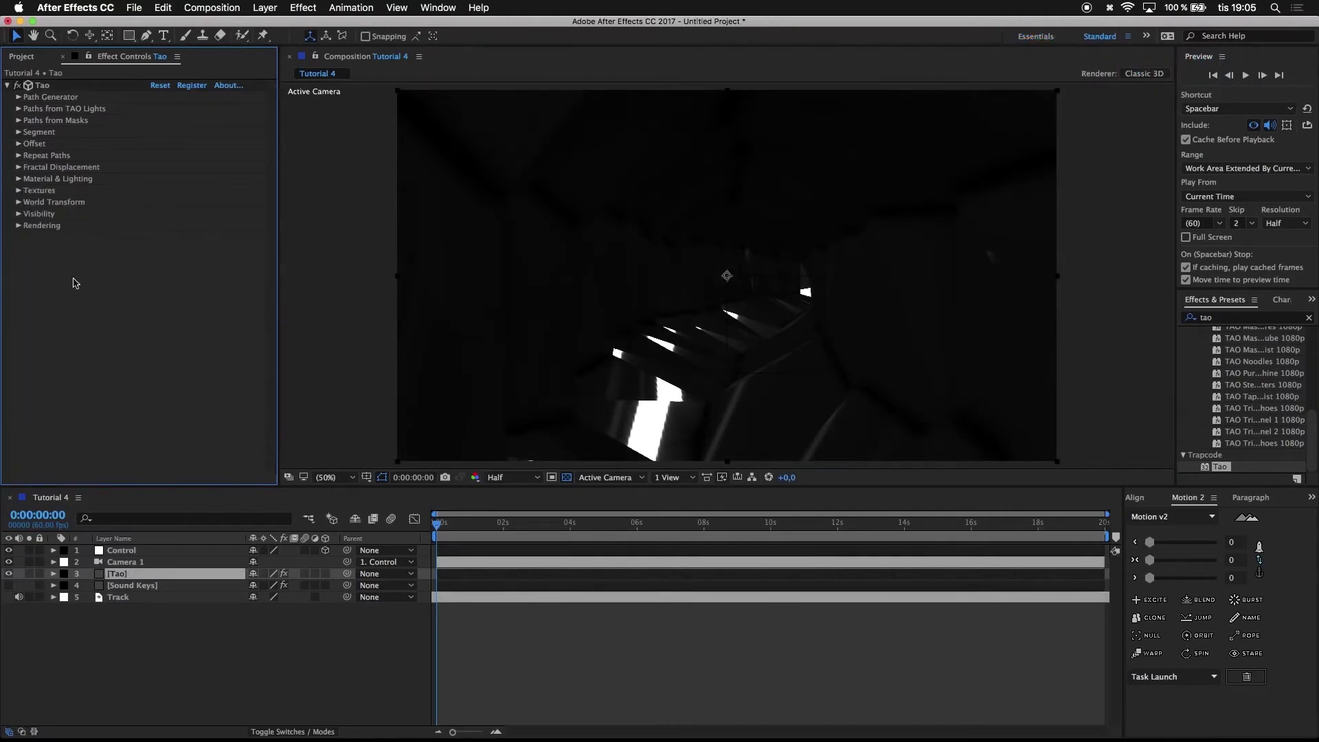
- Add a pink spot light named Pnk with 300% intensity, a 180° cone angle, 0% cone feather and no falloff
right_click(150, 604)
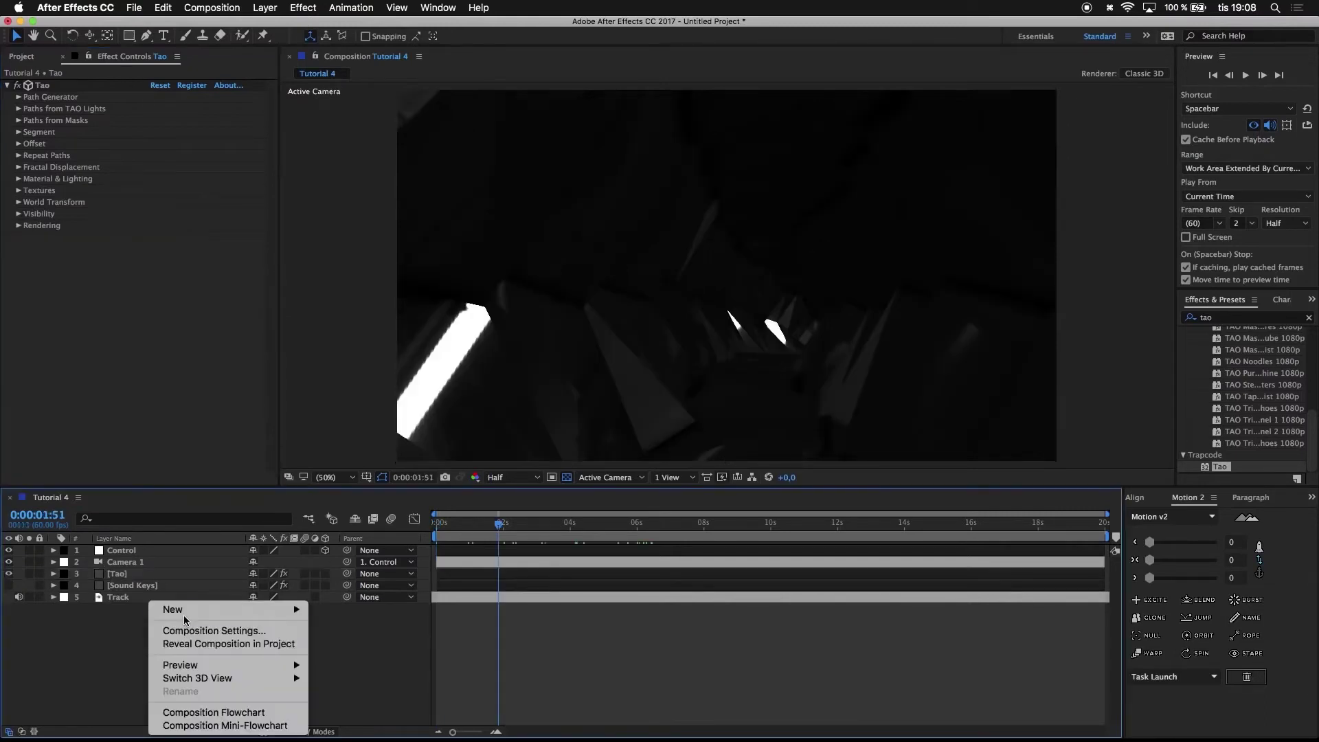
mouse_move(183, 611)
left_click(404, 648)
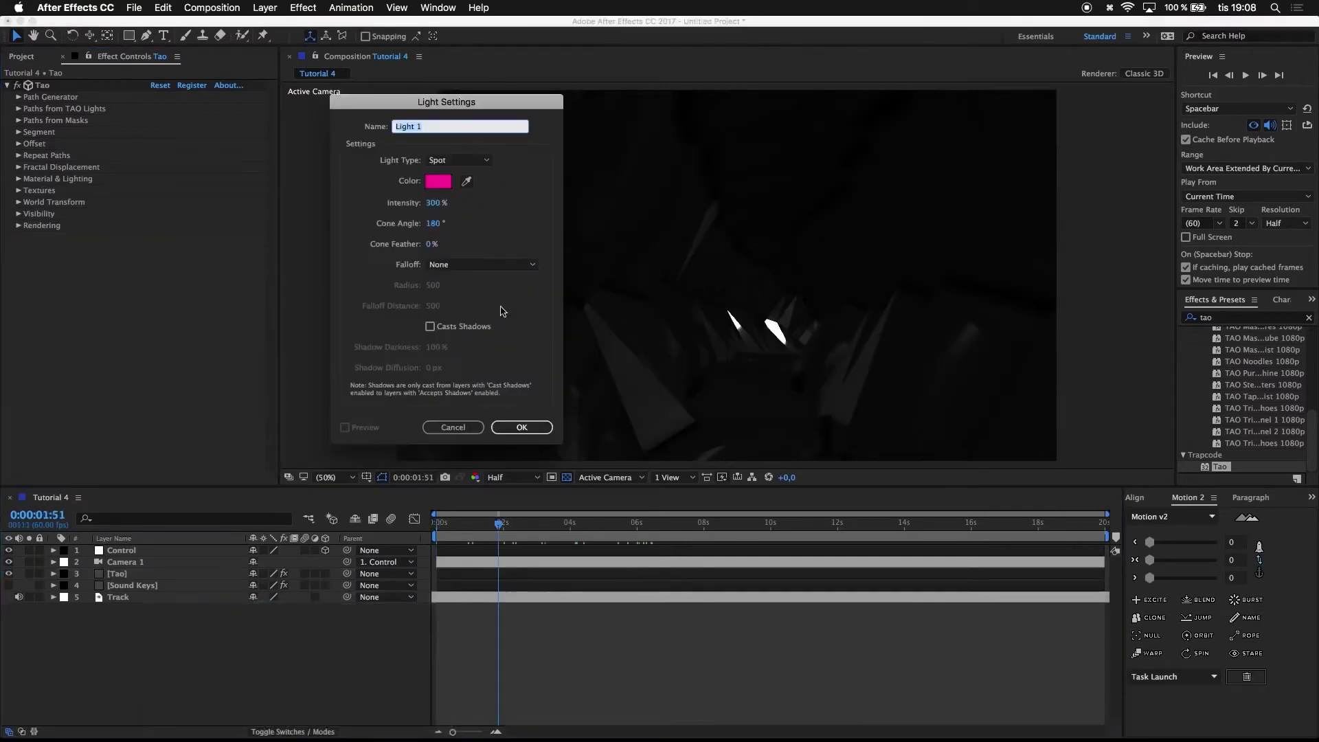
type("Pnk")
left_click(500, 427)
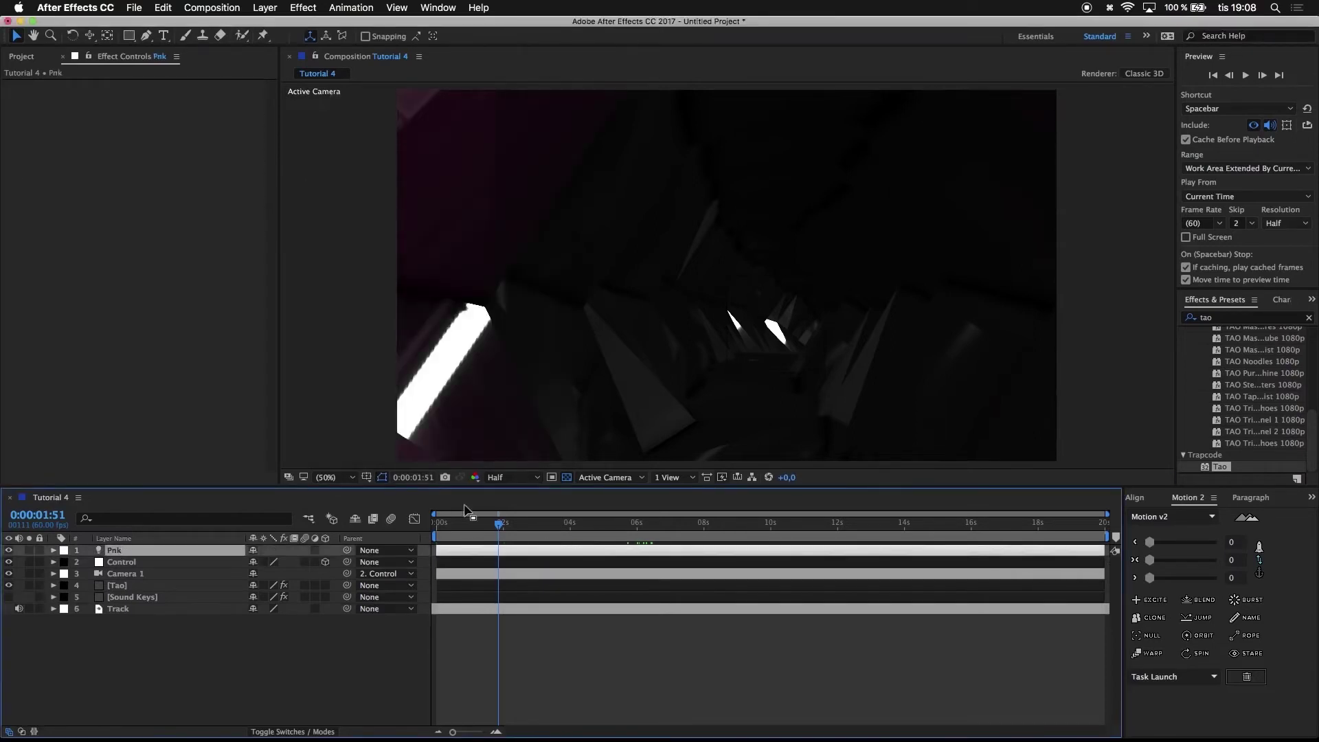
- At the first frame, copy the Control layer's X position value, 960, to the Pnk light's X position
left_click_drag(465, 529, 325, 526)
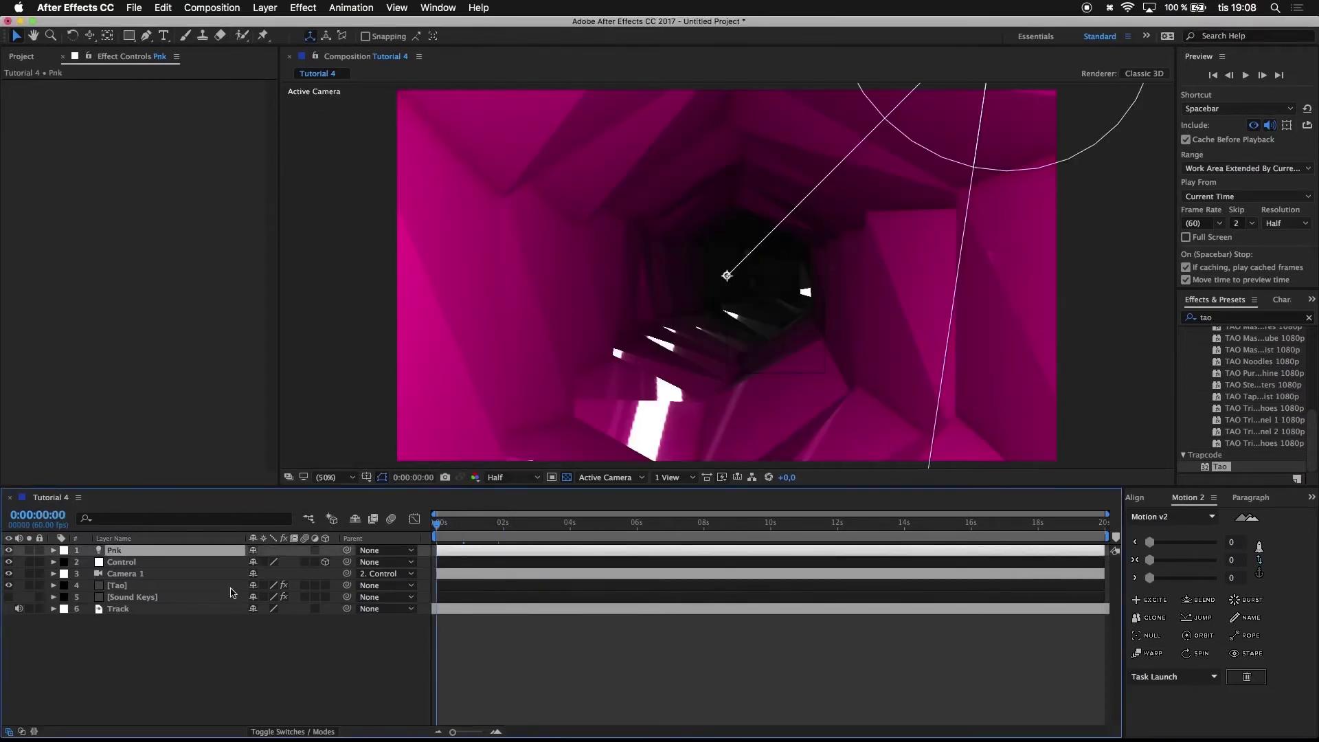
left_click(55, 562)
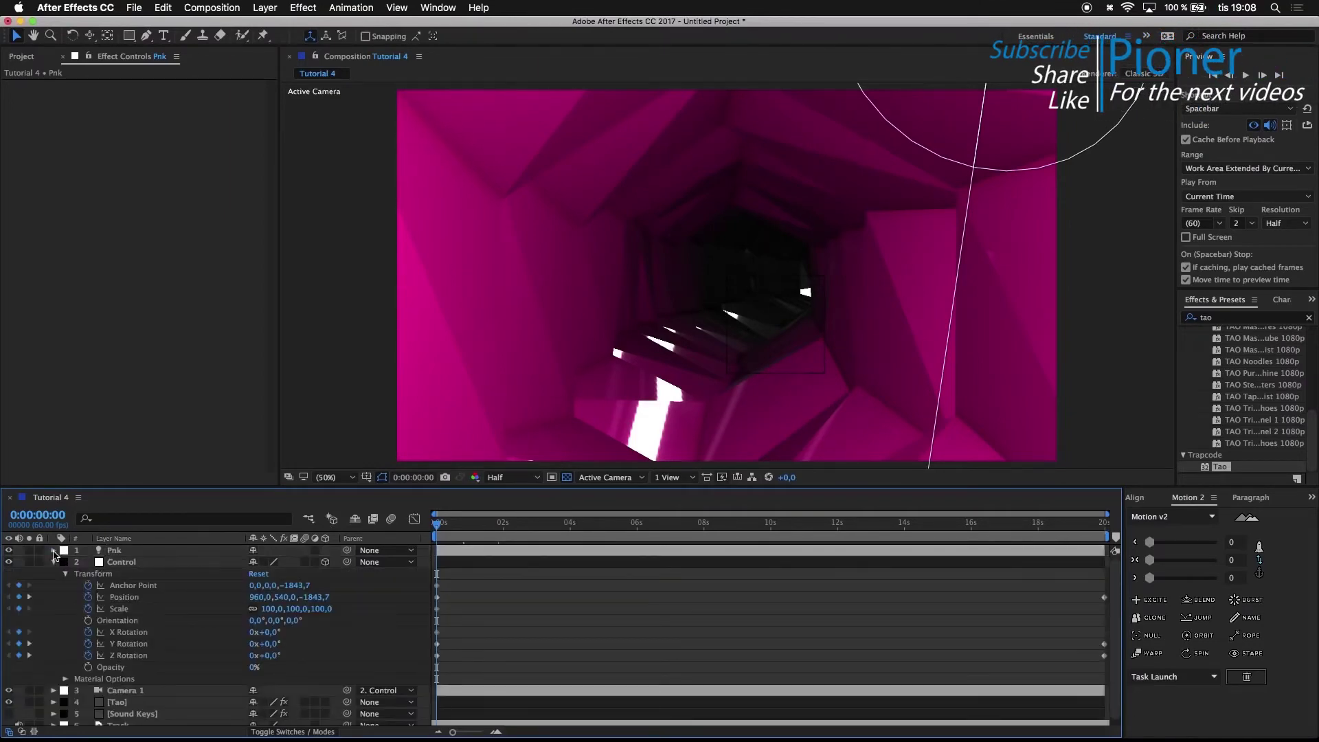
left_click(53, 550)
left_click(64, 562)
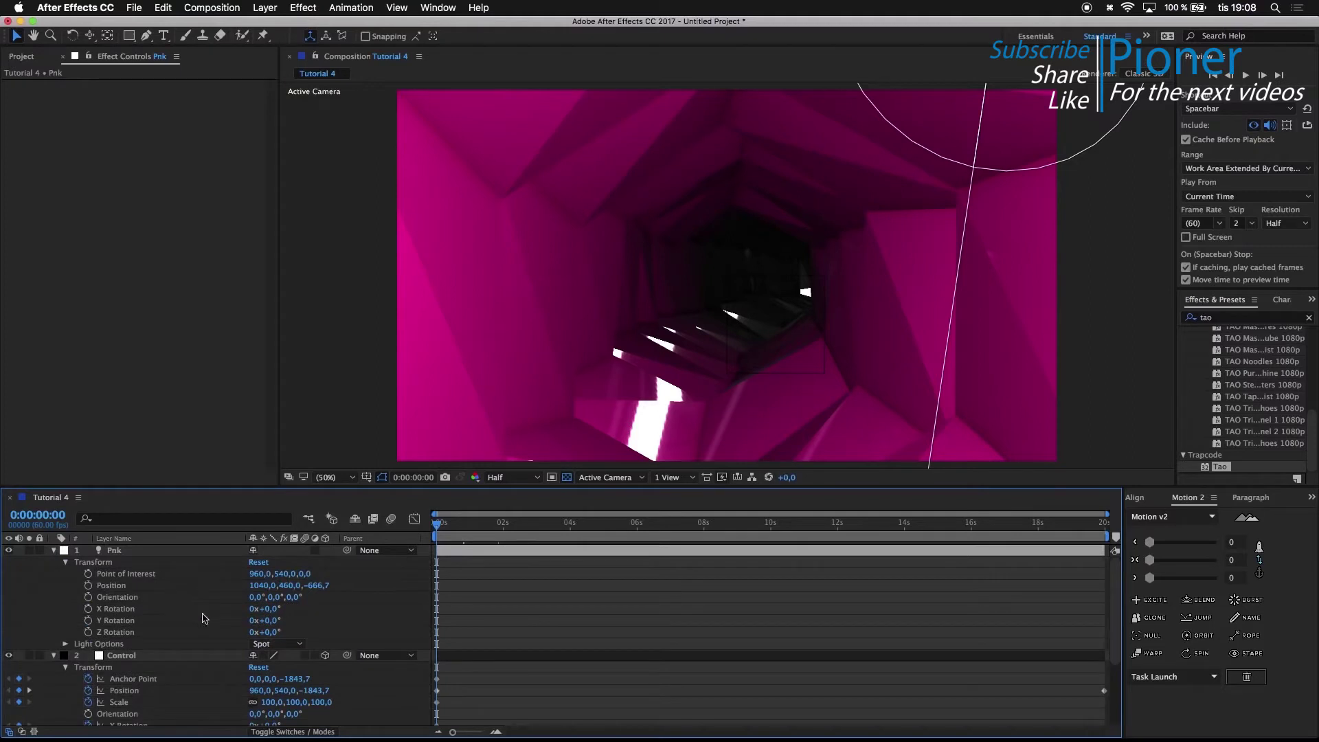
left_click(258, 691)
key("super+c")
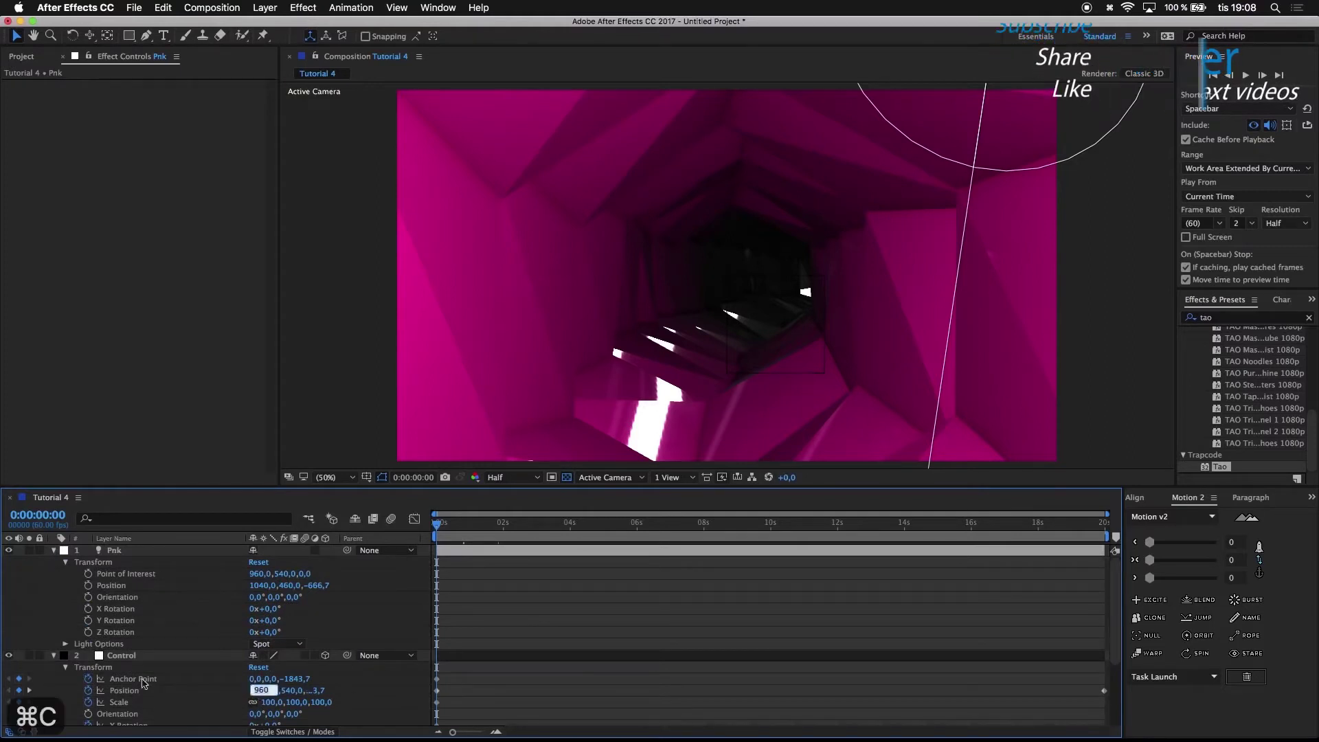
left_click(264, 585)
key("super+v")
- Copy the Control layer's Y position, 540, and Z position, -1843.7, to the Pnk light's Position
left_click(286, 692)
key("super+c")
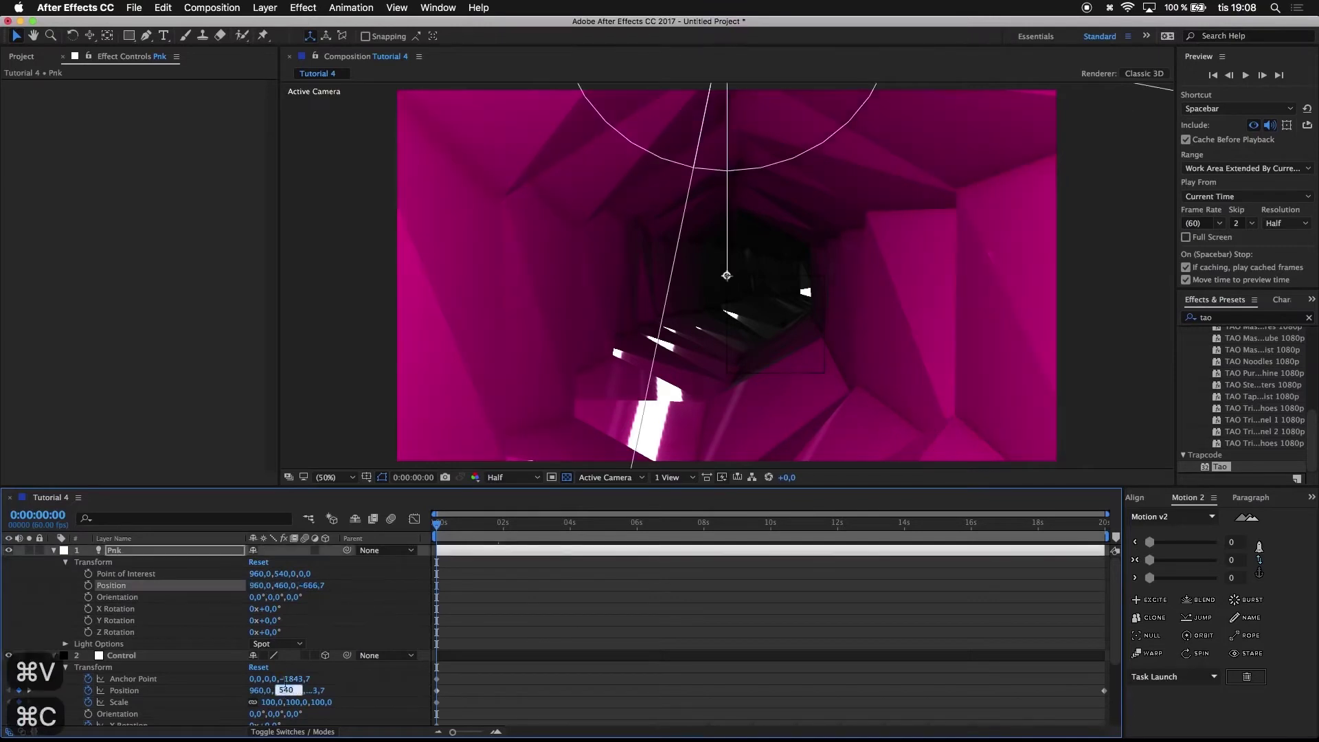
left_click(279, 594)
left_click(281, 587)
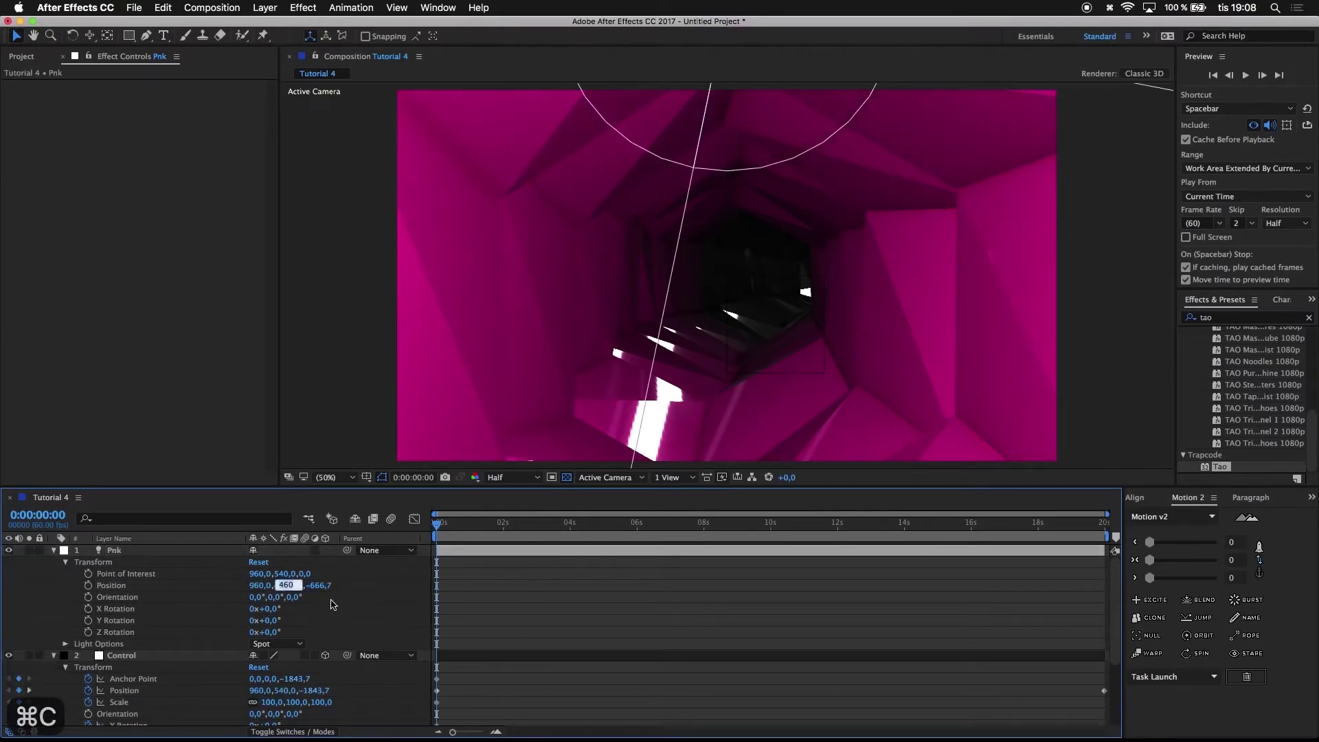
key("super+v")
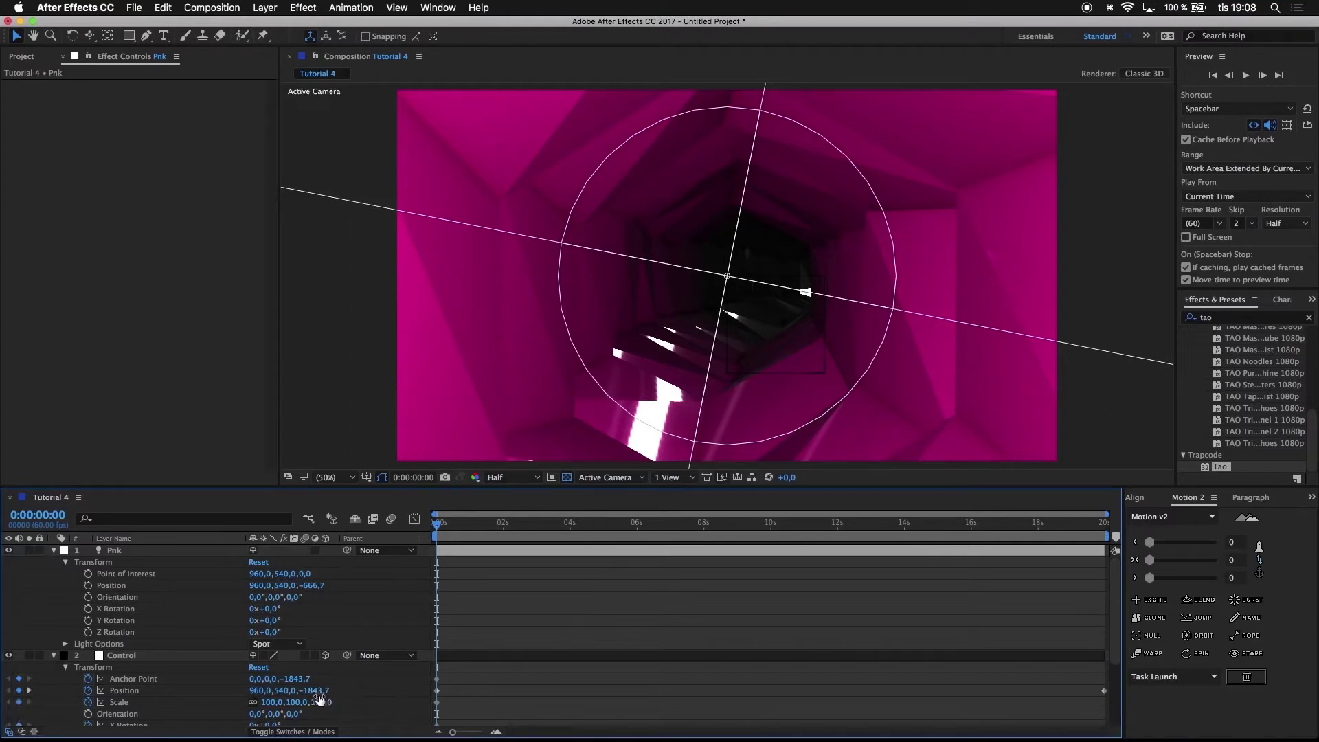
key("super+c")
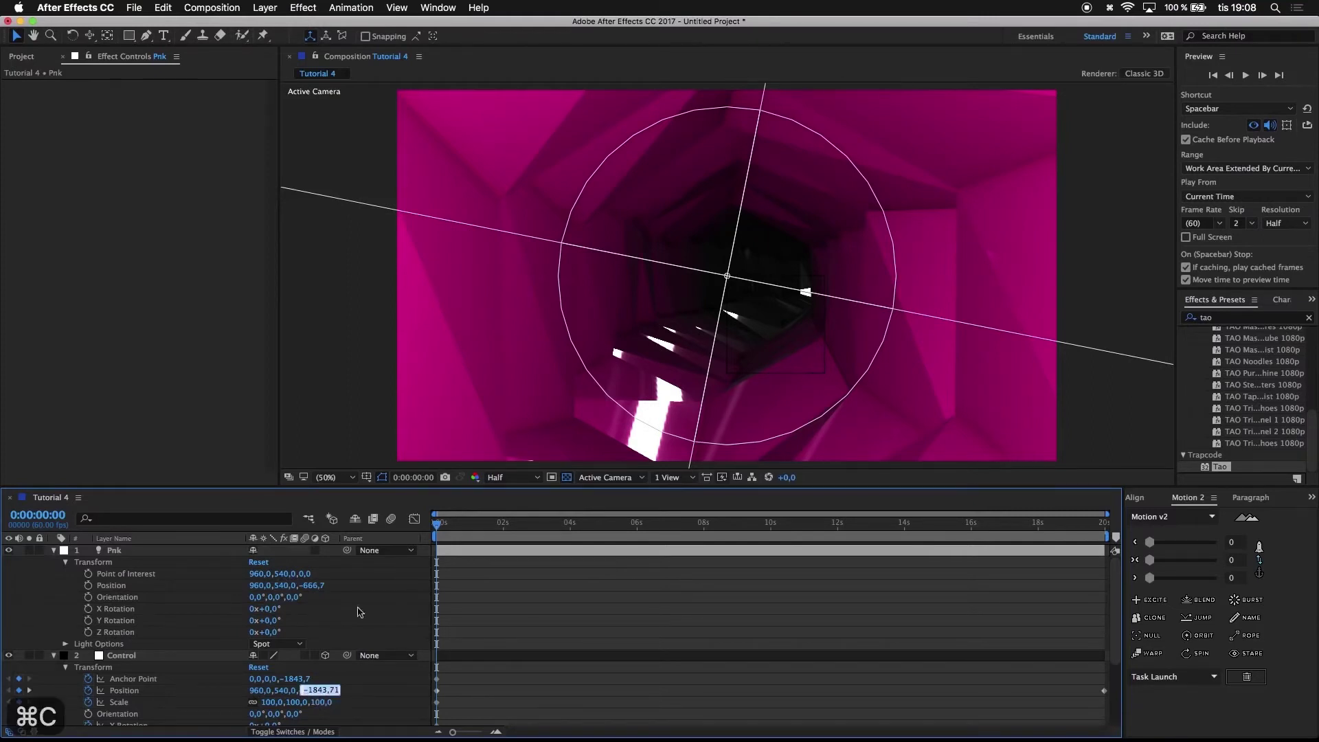
left_click(310, 588)
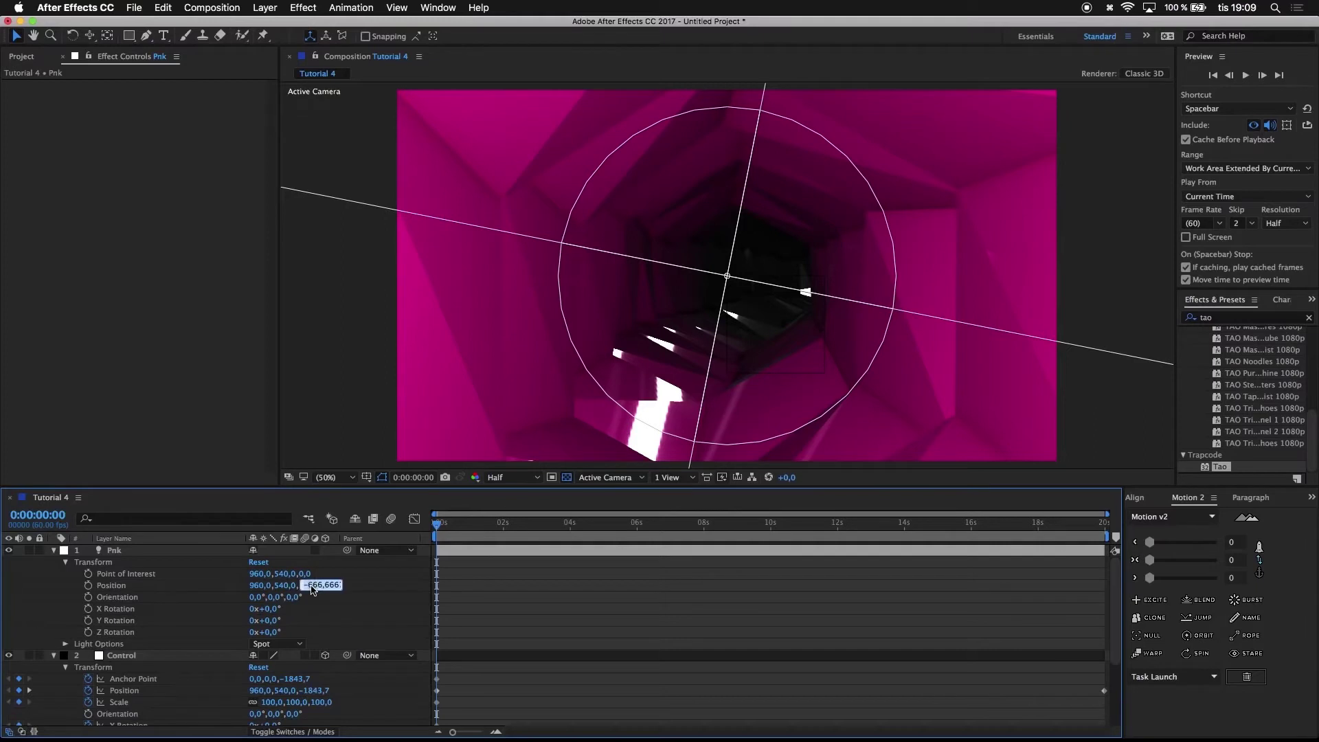
key("super+v")
key("Return")
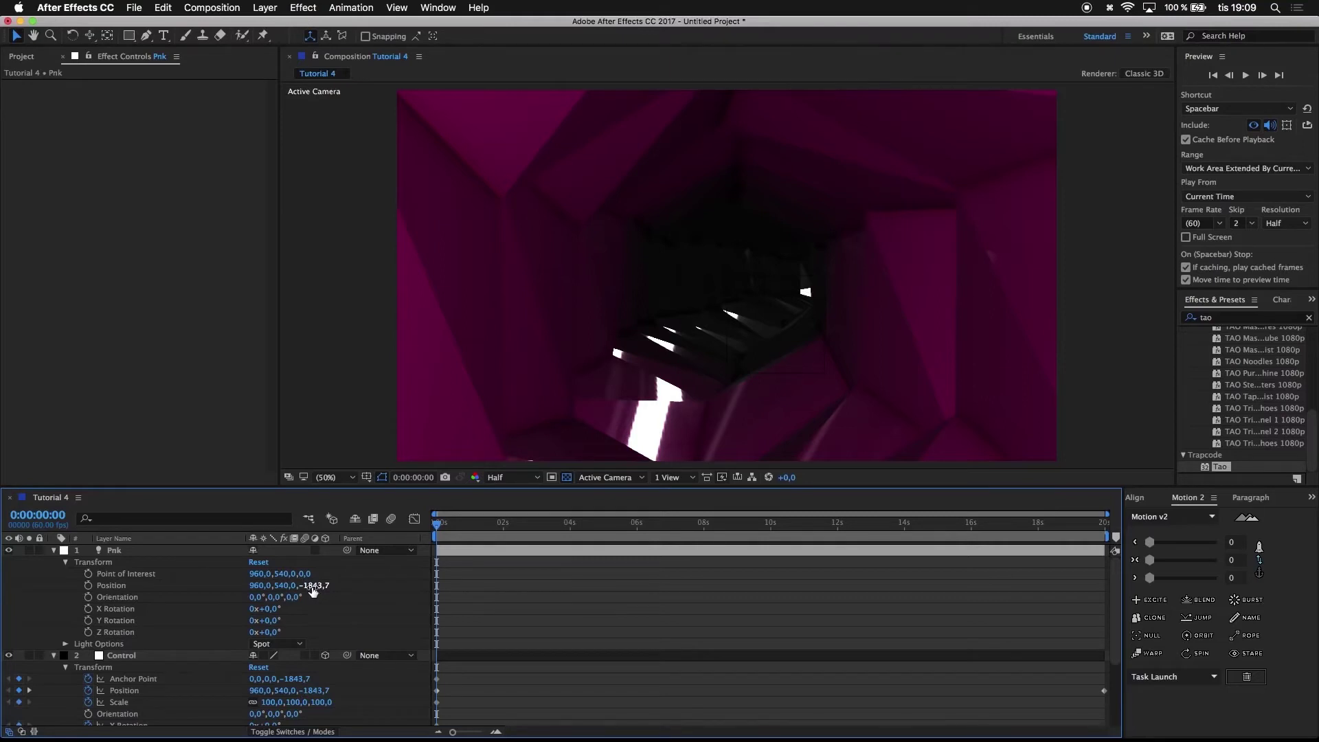
left_click(204, 656)
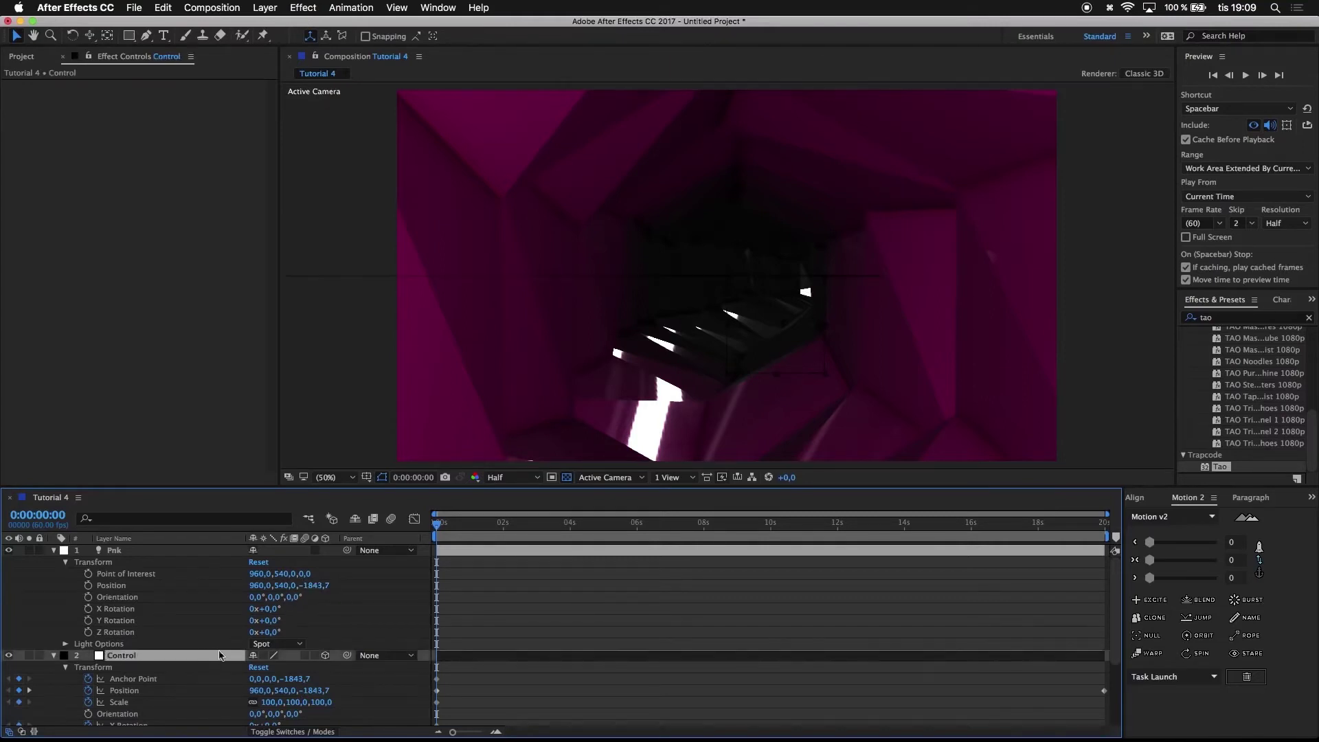
- Move the Pnk light forward into the tunnel to a Z position of about -840.7, then collapse the Pnk and Control layers
left_click_drag(320, 590, 399, 579)
left_click_drag(618, 562, 903, 533)
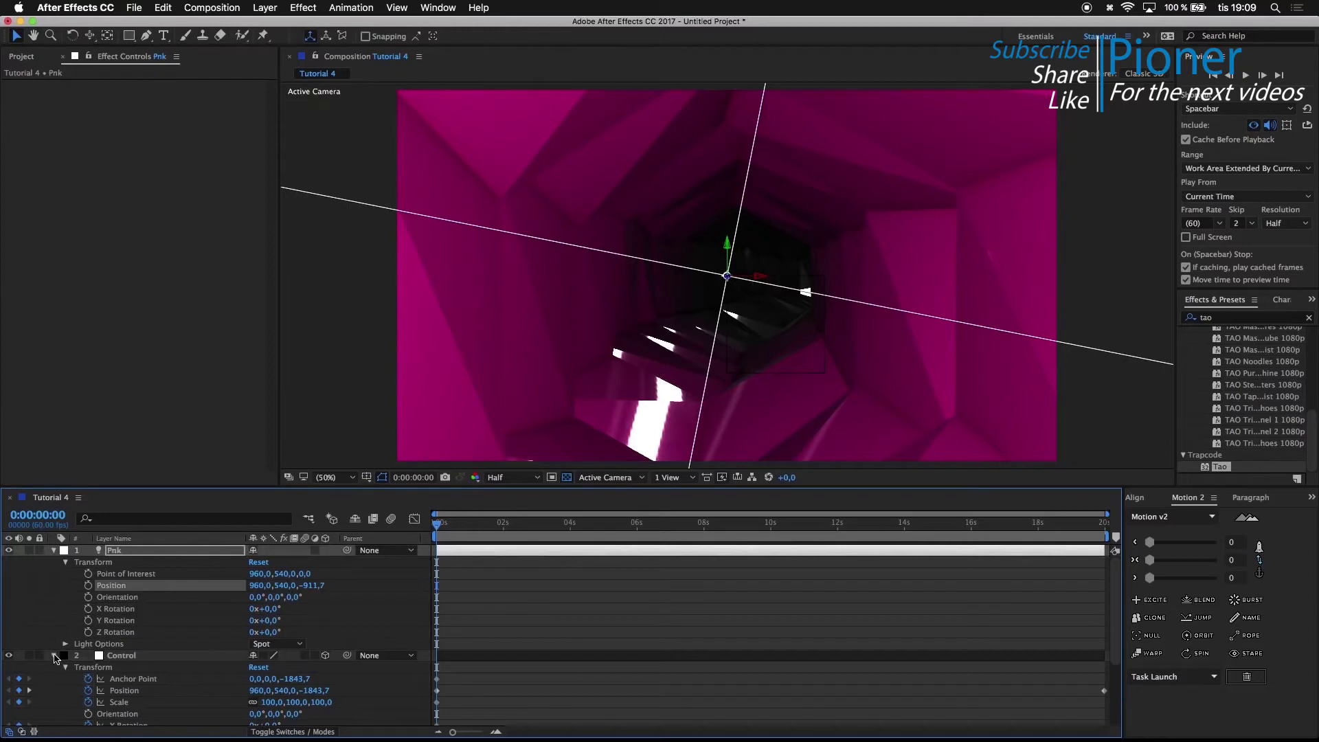
left_click_drag(314, 589, 170, 592)
left_click_drag(3, 620, 365, 584)
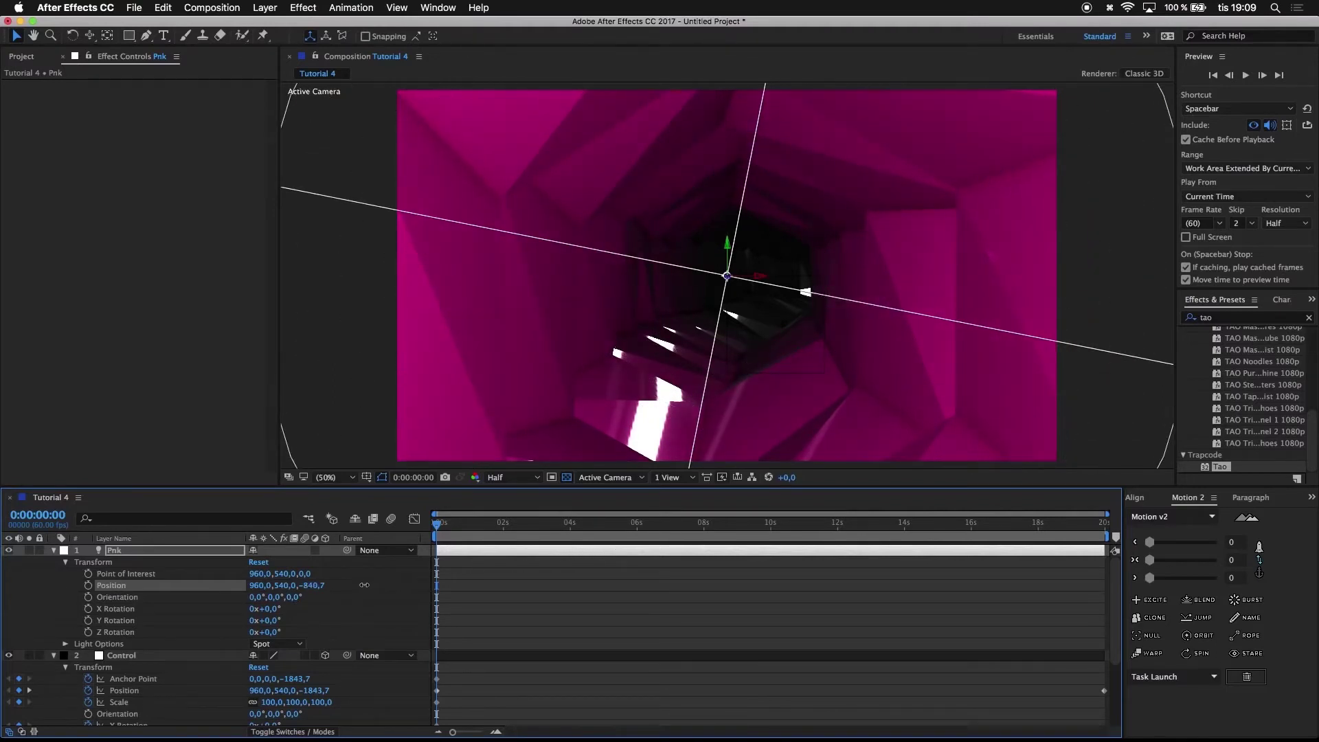
left_click(53, 550)
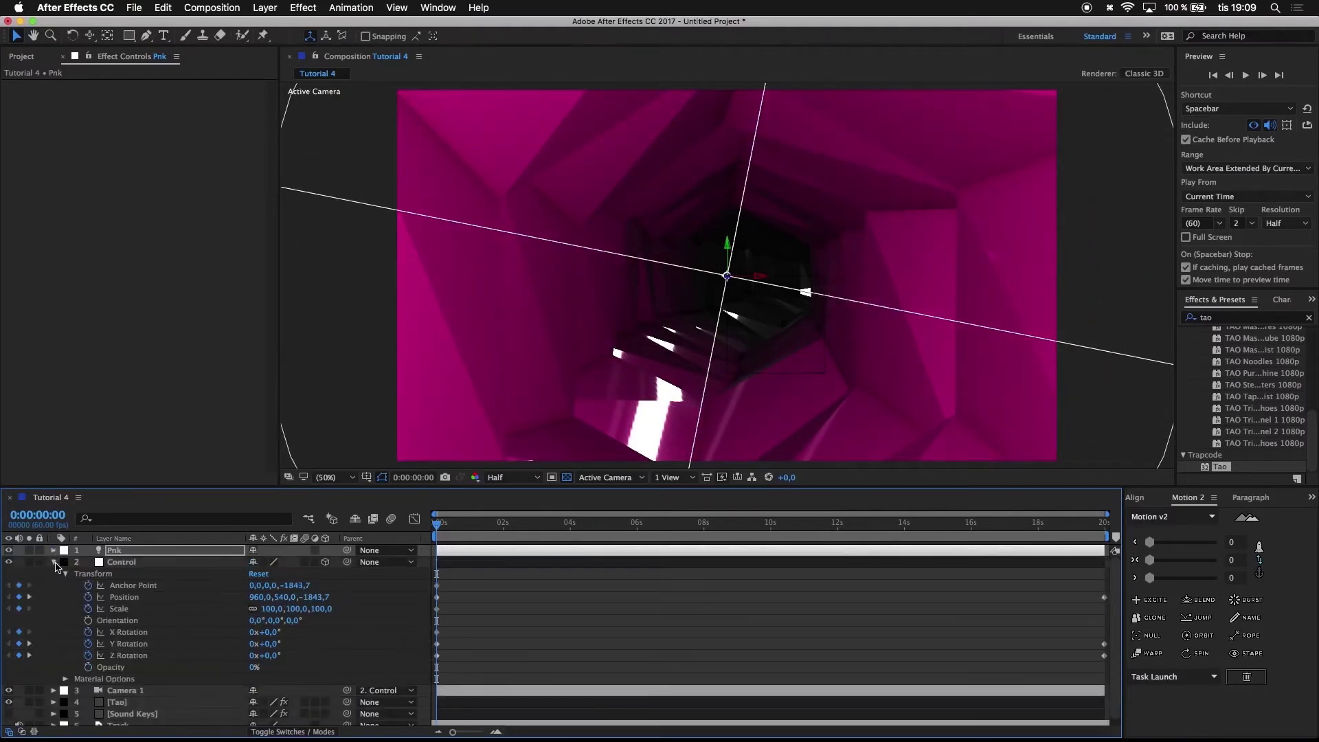
left_click(55, 563)
- At 0:00:02:32, add a spot light named Blue in light blue (00CEFF) with 300% intensity and a 180° cone angle
left_click_drag(456, 536, 526, 530)
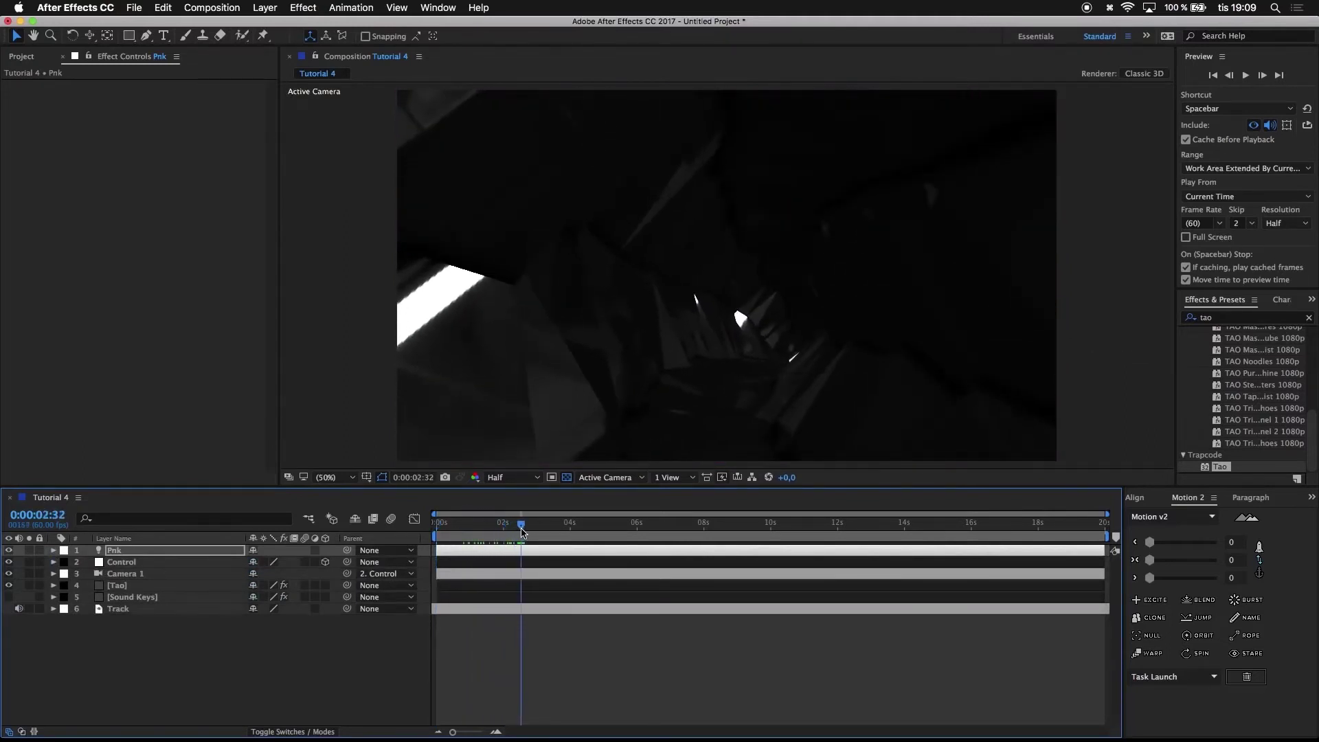
right_click(189, 660)
mouse_move(230, 609)
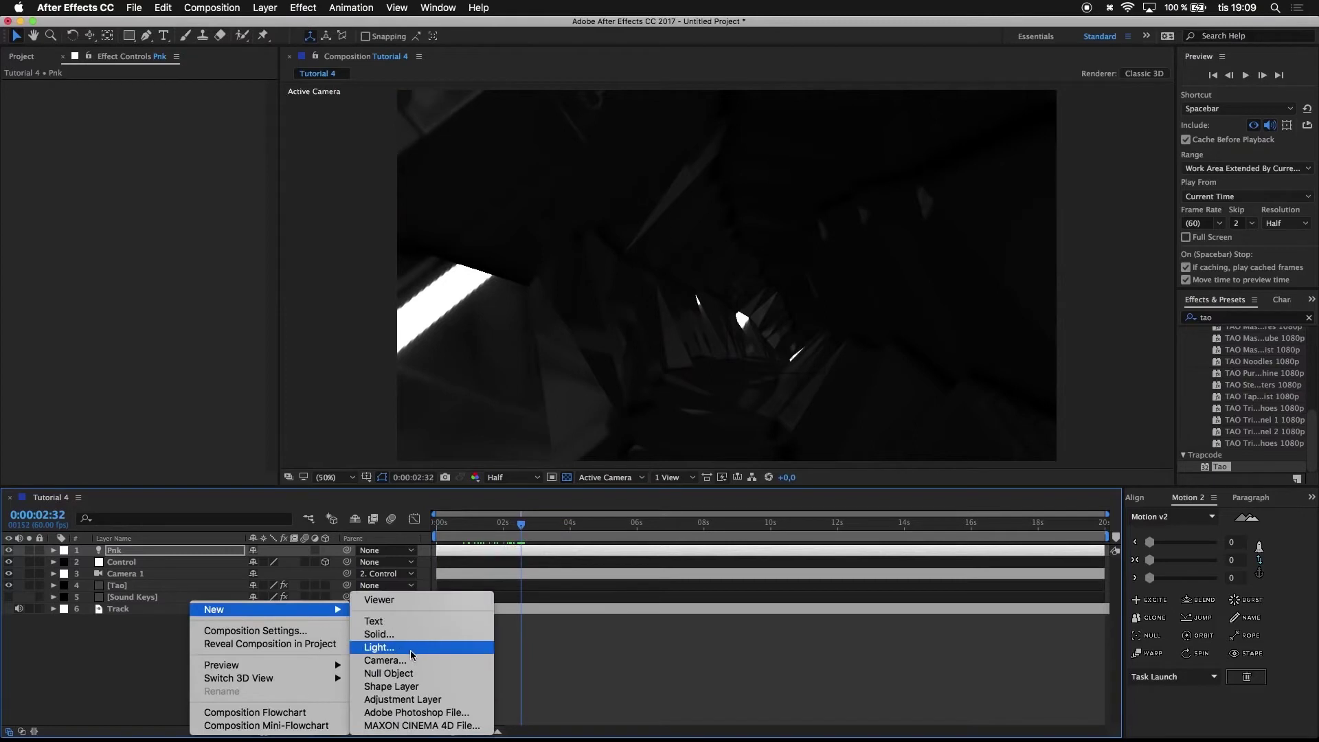
left_click(374, 650)
type("Bk")
key("BackSpace")
type("lue")
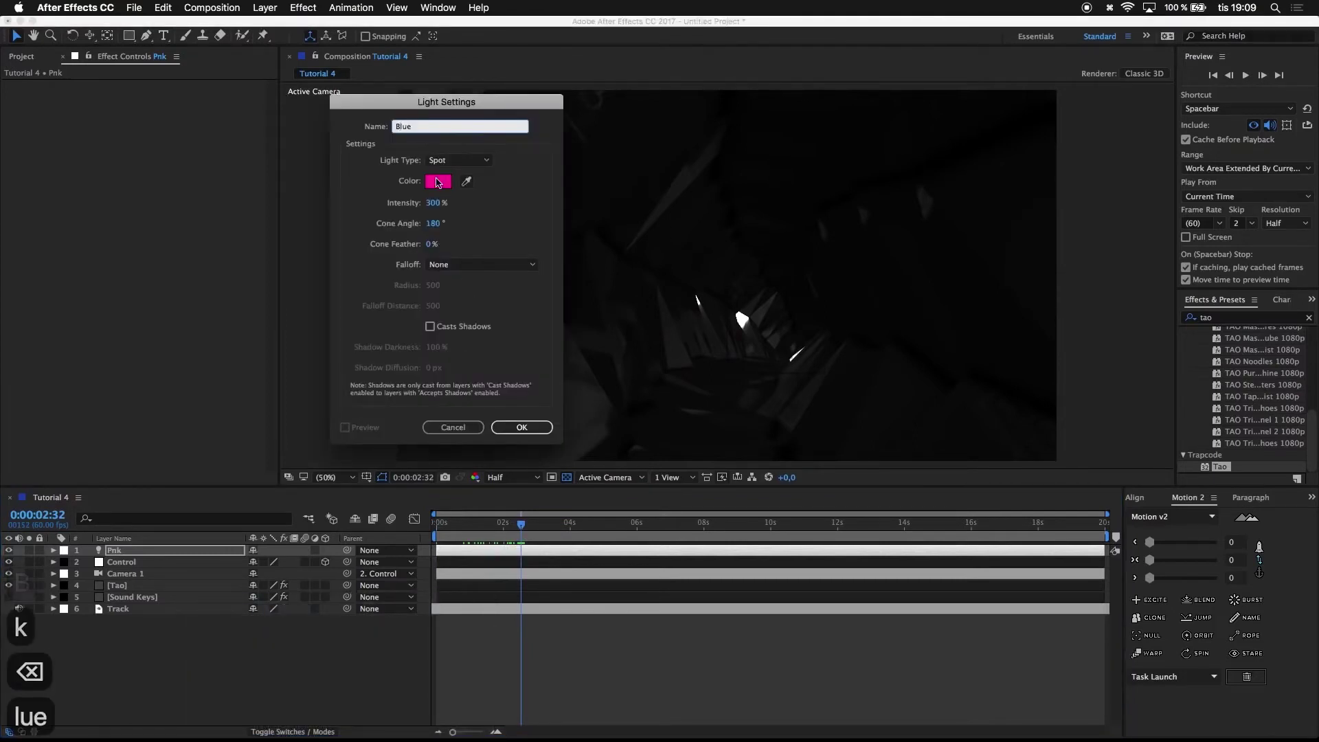
left_click(437, 181)
left_click(314, 398)
left_click_drag(315, 398, 313, 404)
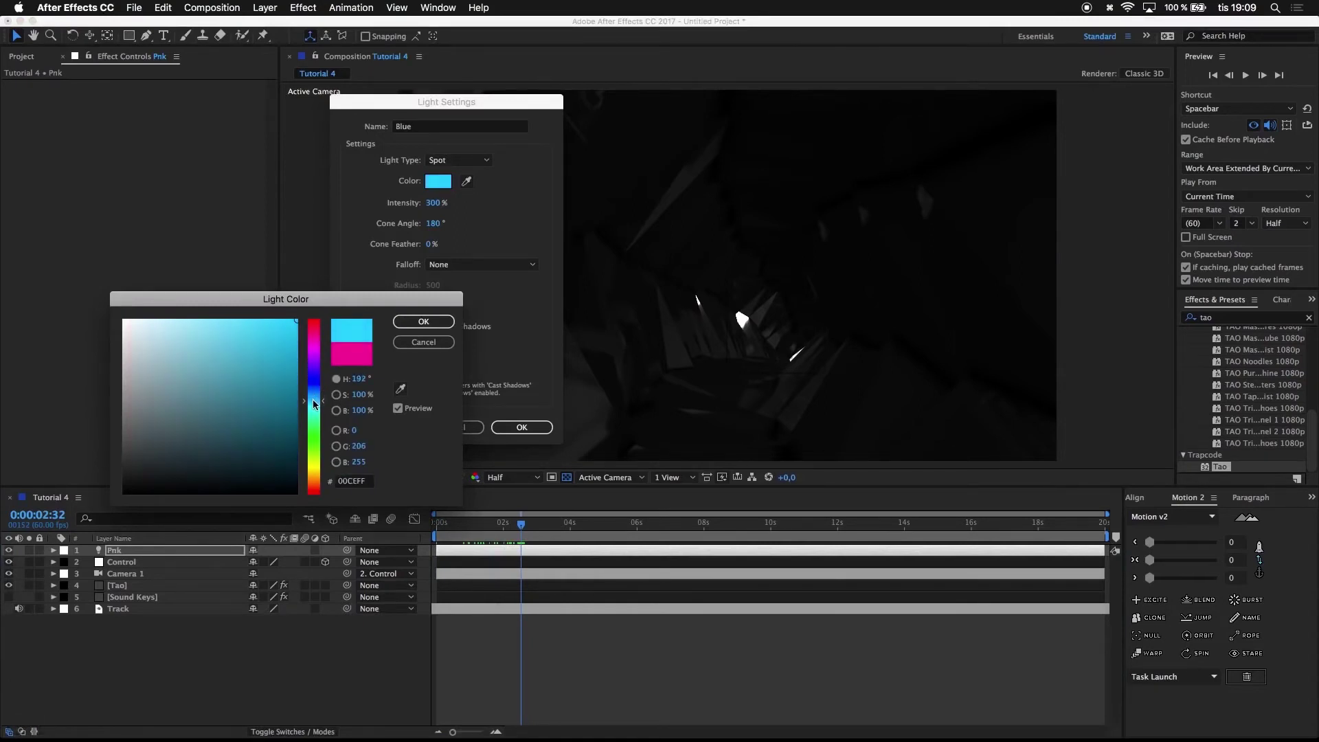
key("Return")
key("Return")
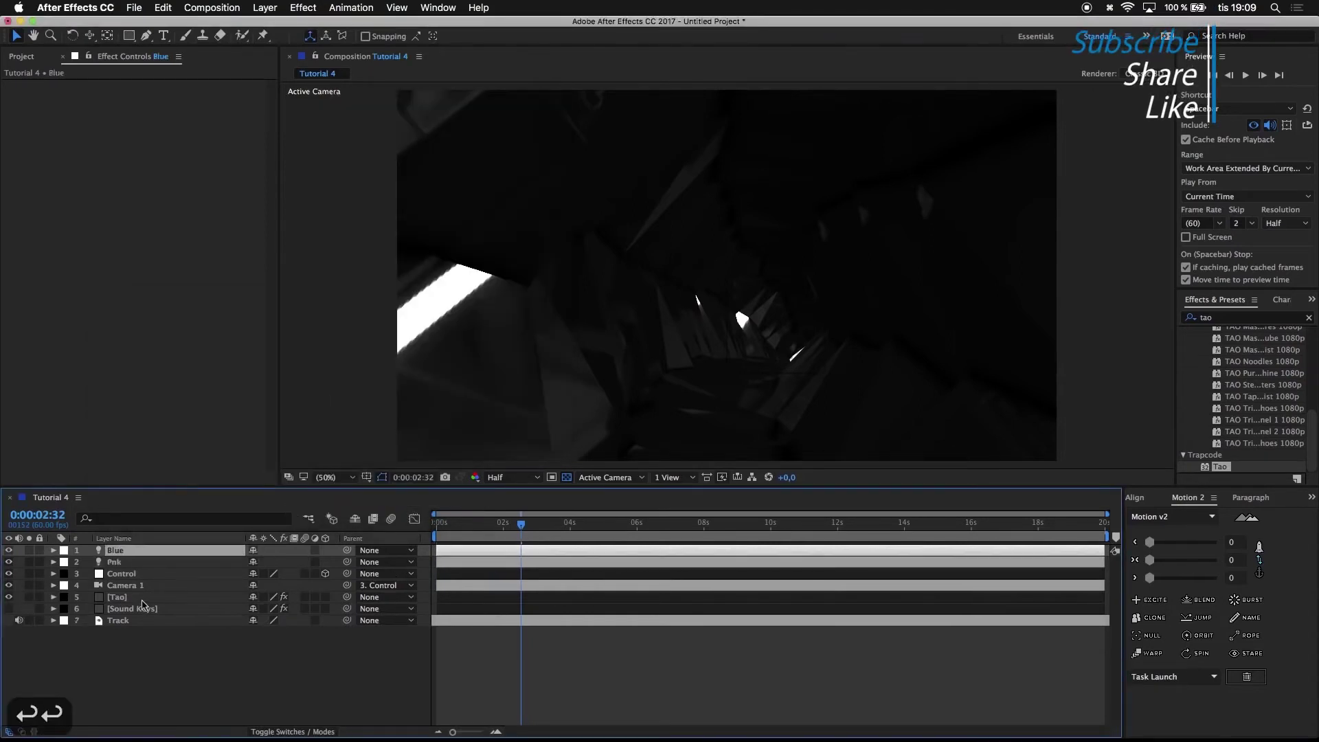
- Copy the Control layer's X position, 902, and Y position, 540, to the Blue light's Position
key("p")
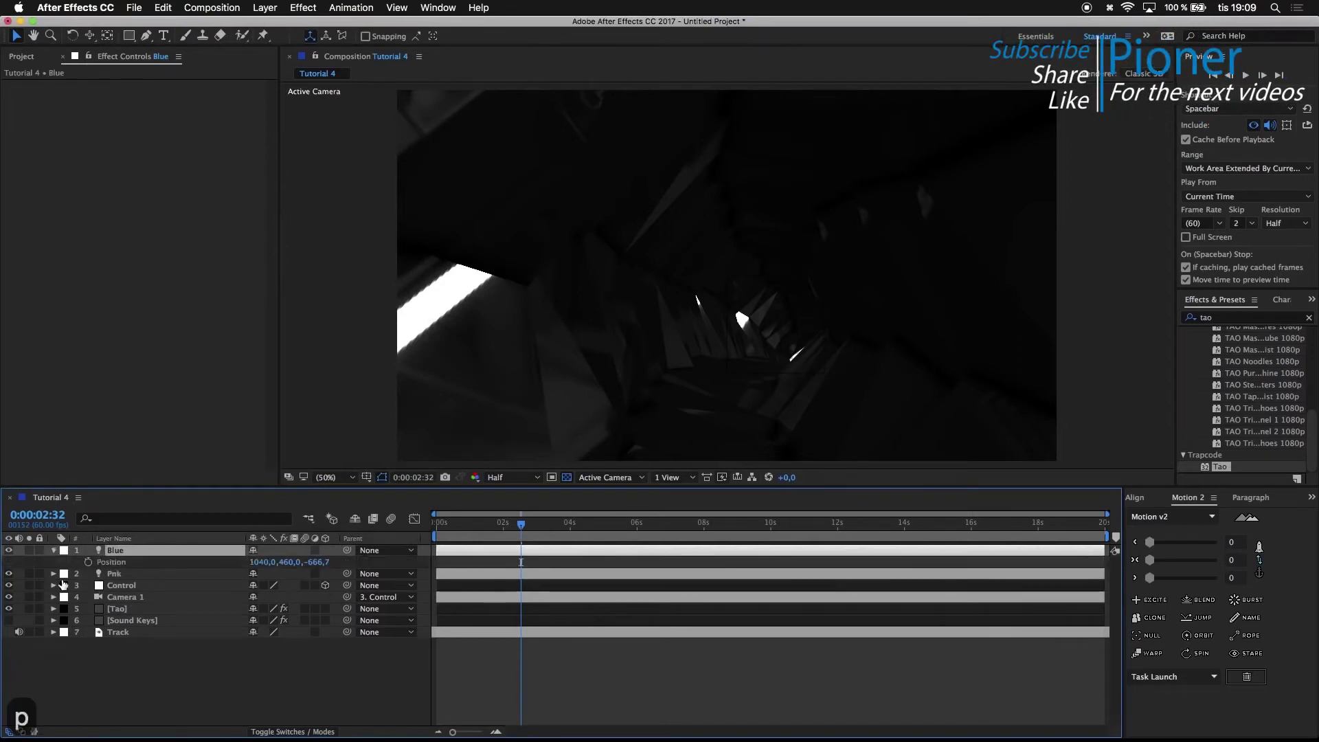
left_click(53, 585)
left_click(260, 620)
key("super+c")
left_click(261, 563)
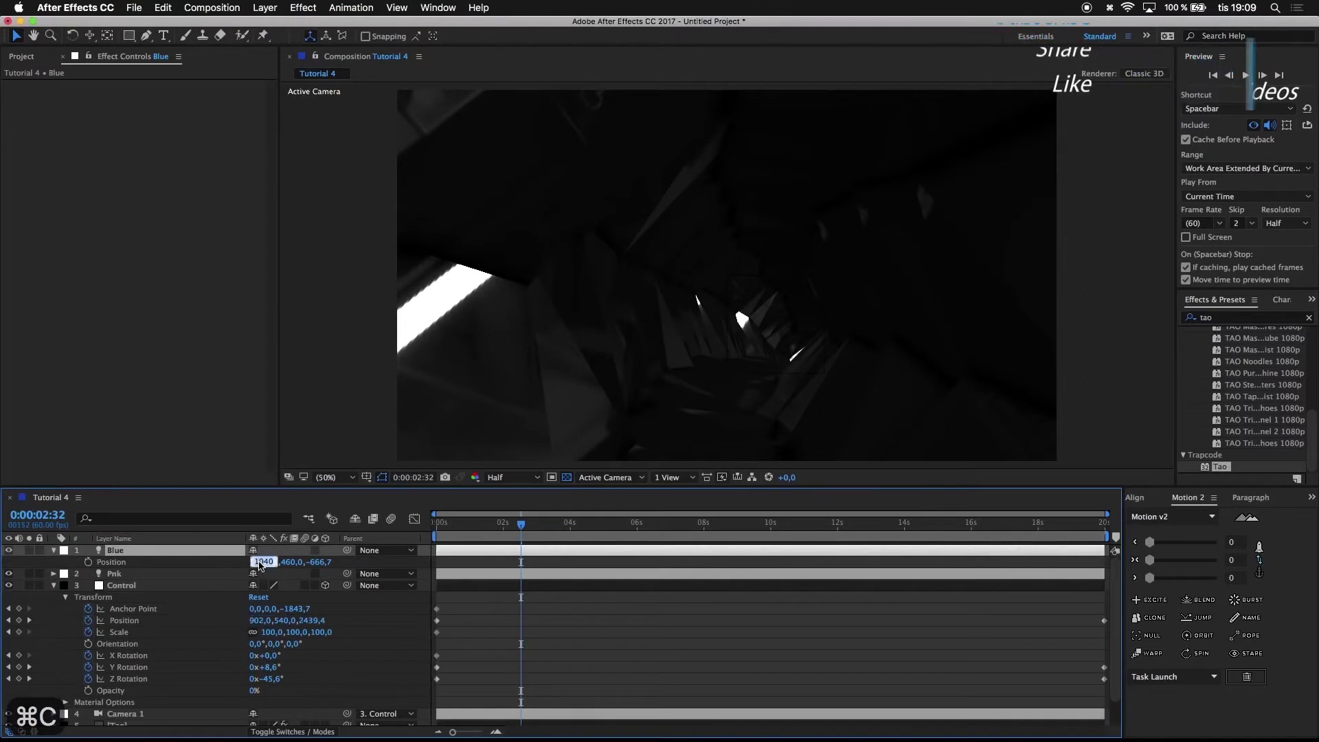
key("super+v")
left_click(280, 620)
key("super+c")
left_click(286, 562)
key("super+v")
- Copy the Control layer's Z position, 2439.4, to the Blue light's Z position
left_click(316, 620)
key("super+c")
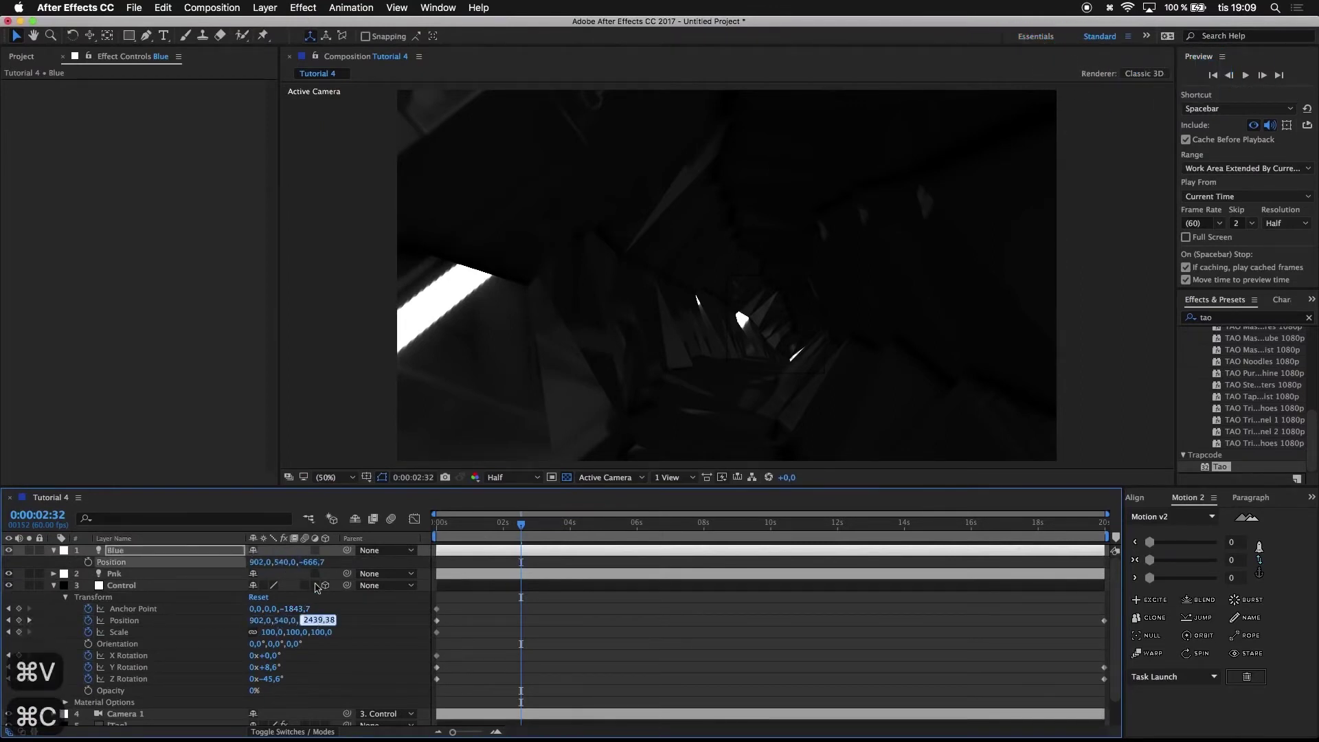
left_click(312, 563)
key("super+v")
left_click(372, 627)
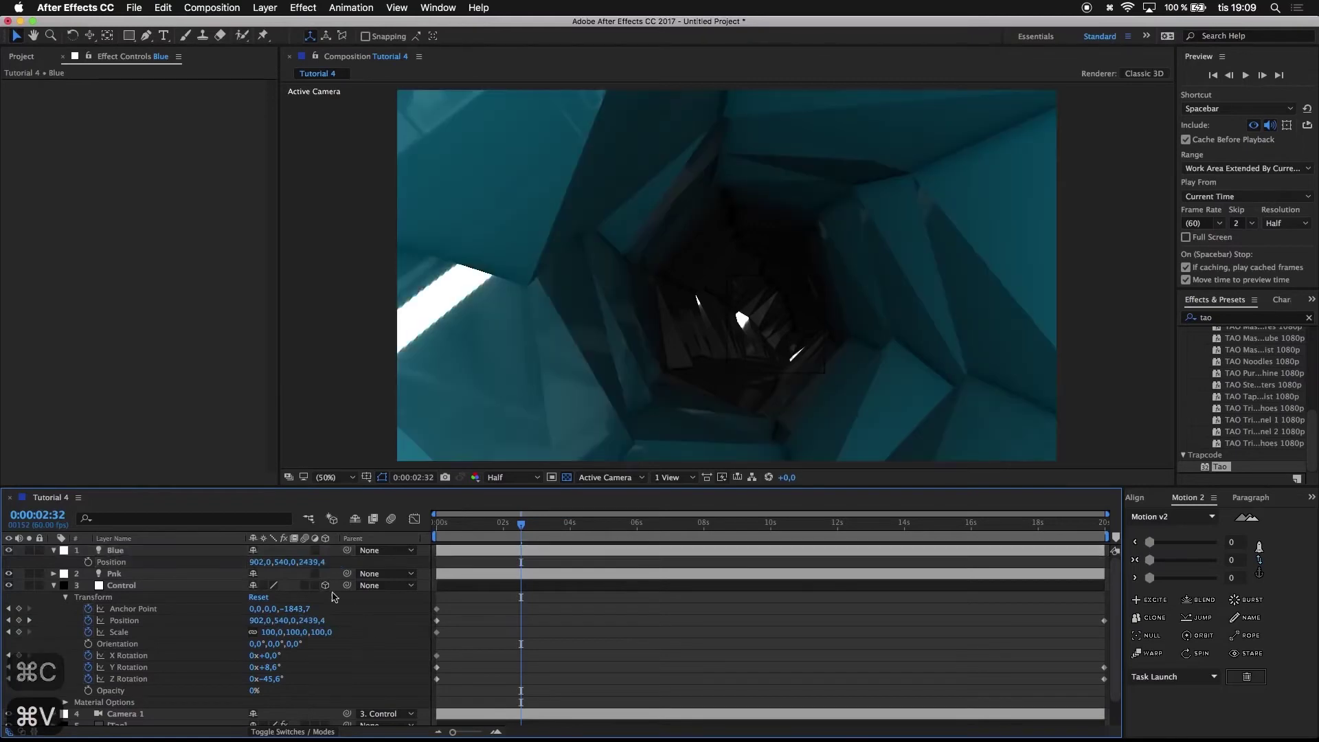
- Move the Blue light farther down the tunnel to X 1191 and Z 4670.4, keeping Y at 540, and check it at 0:00:00:59
left_click_drag(304, 563, 557, 455)
left_click_drag(505, 527, 549, 524)
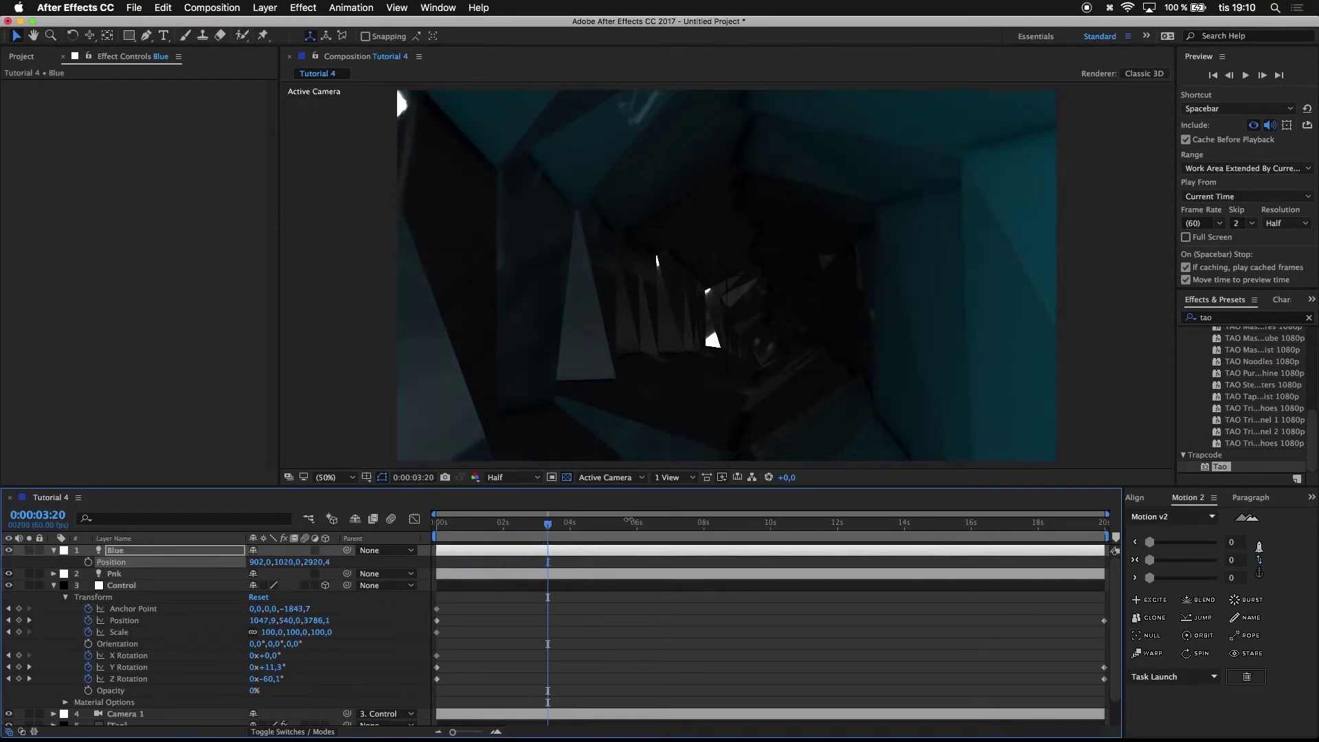
key("super+z")
left_click_drag(625, 528, 1293, 334)
left_click_drag(259, 563, 406, 515)
left_click_drag(548, 523, 470, 526)
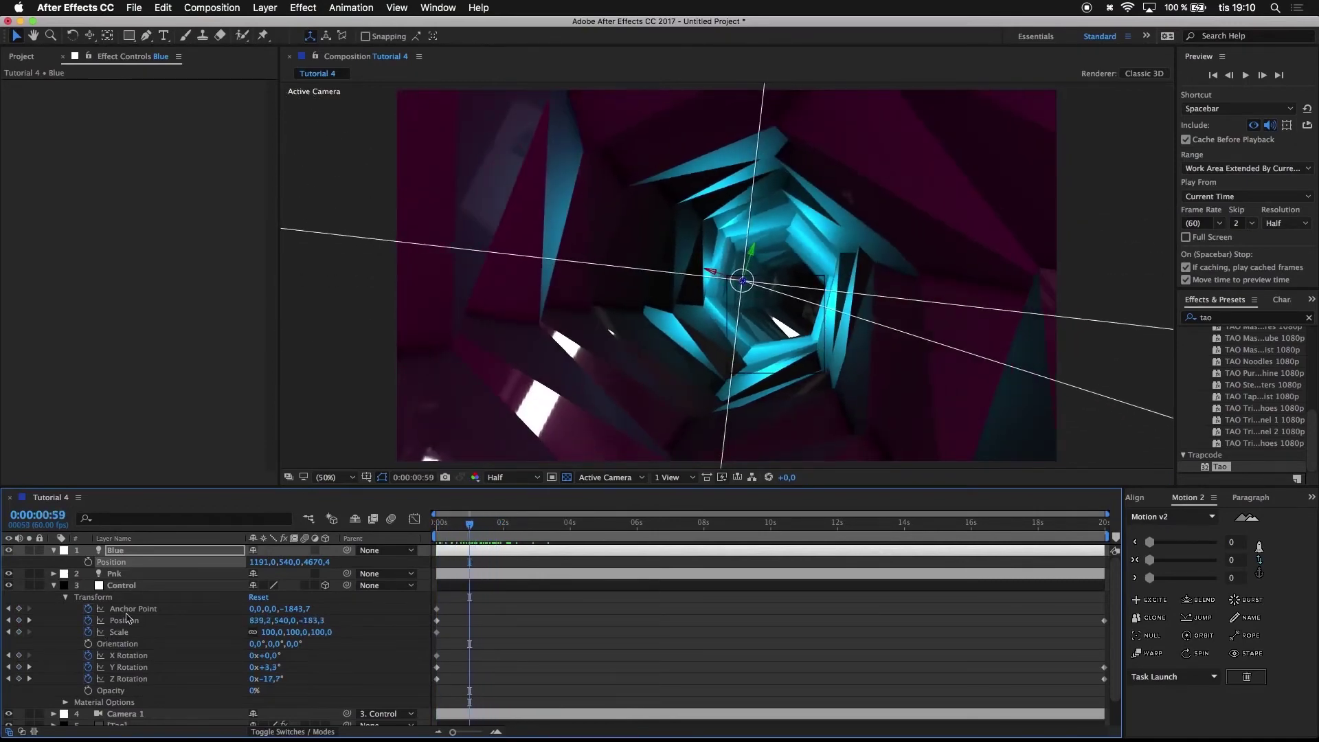
- Set the Shader in the Tao effect's Rendering settings to Smooth
scroll(141, 648, "down", 1)
left_click(123, 715)
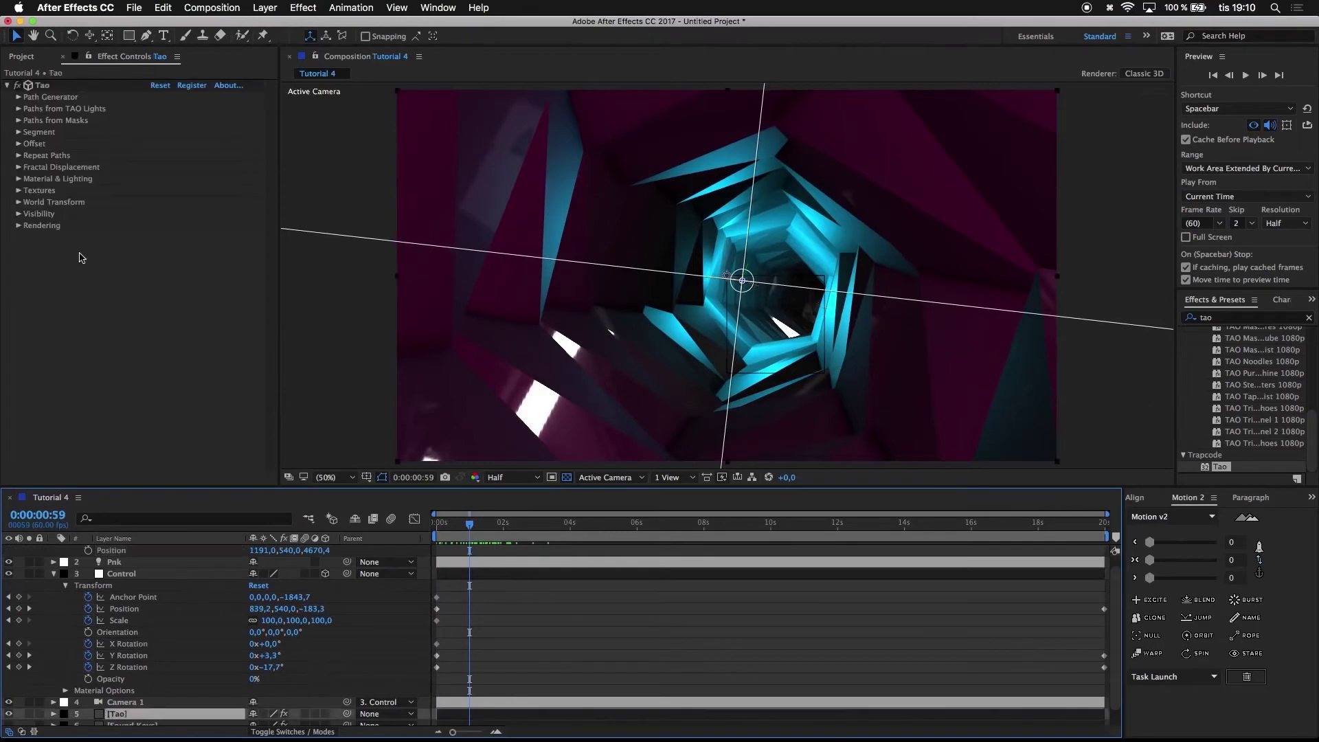
left_click(19, 227)
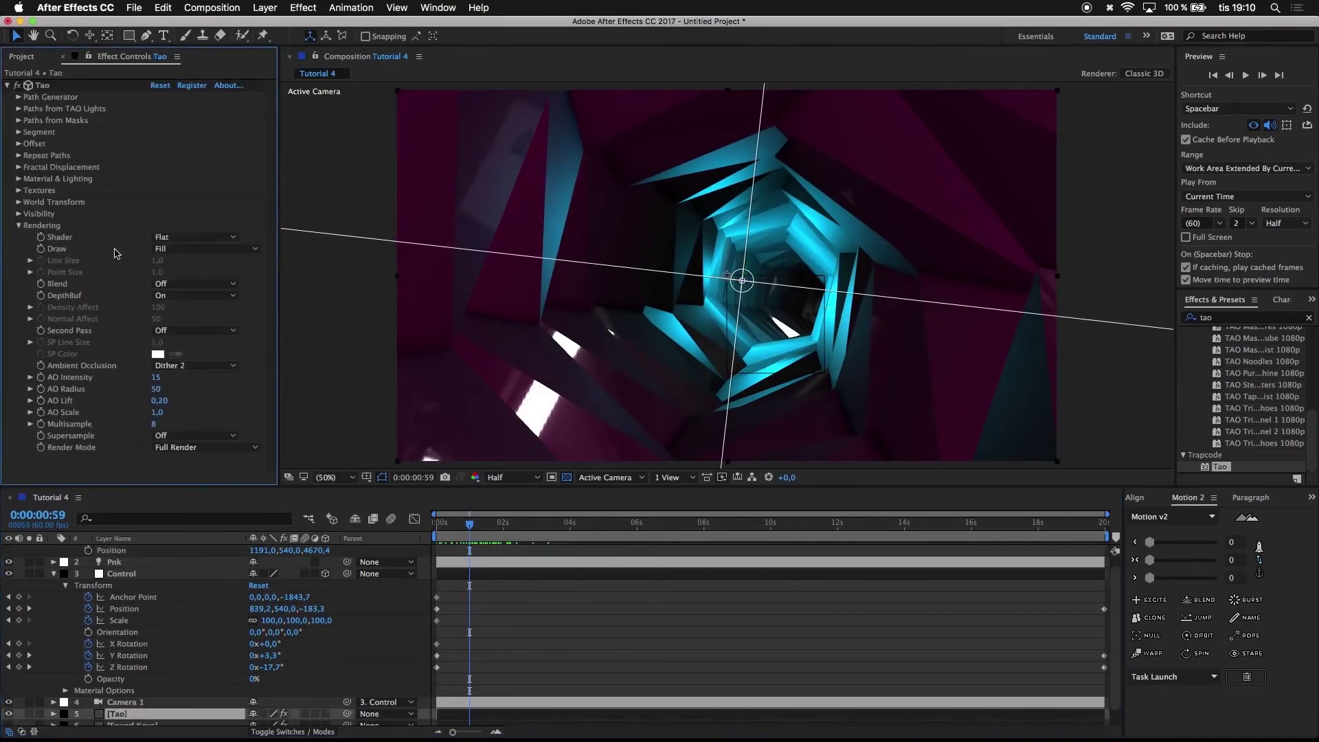
left_click(177, 237)
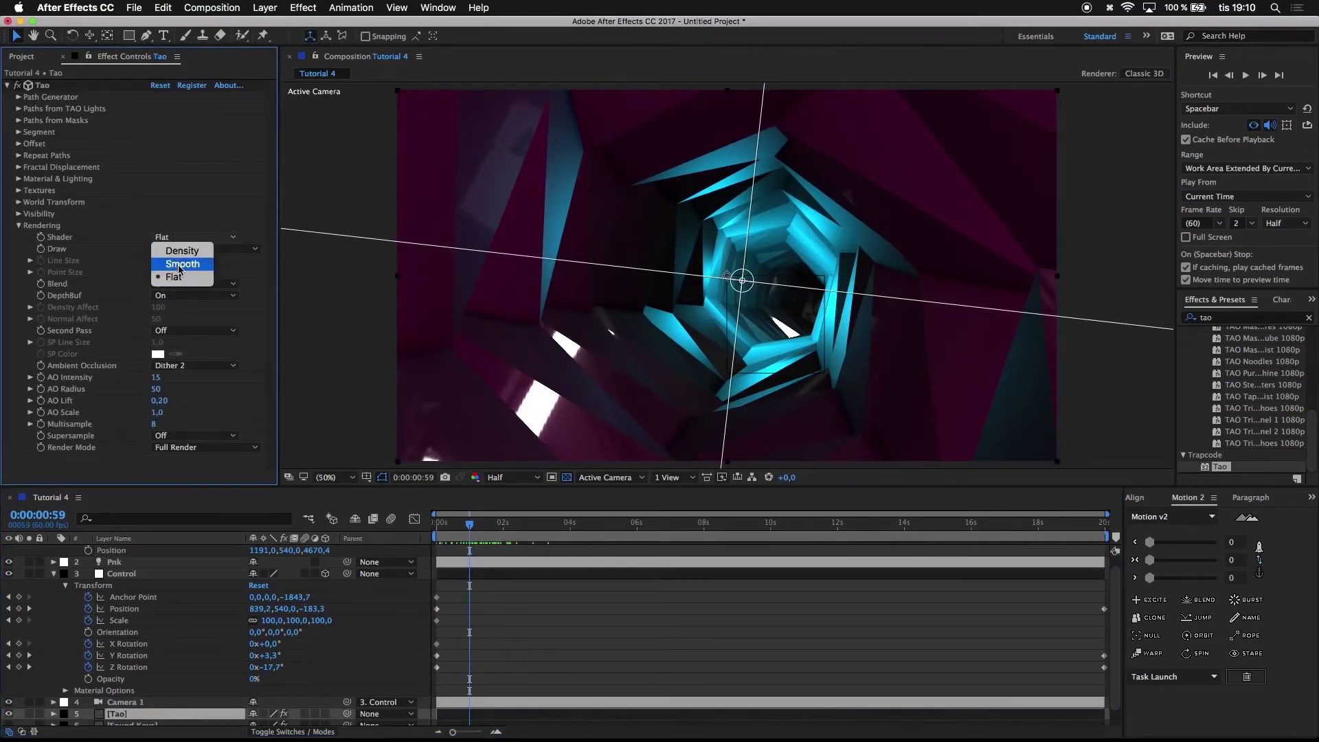
left_click(180, 265)
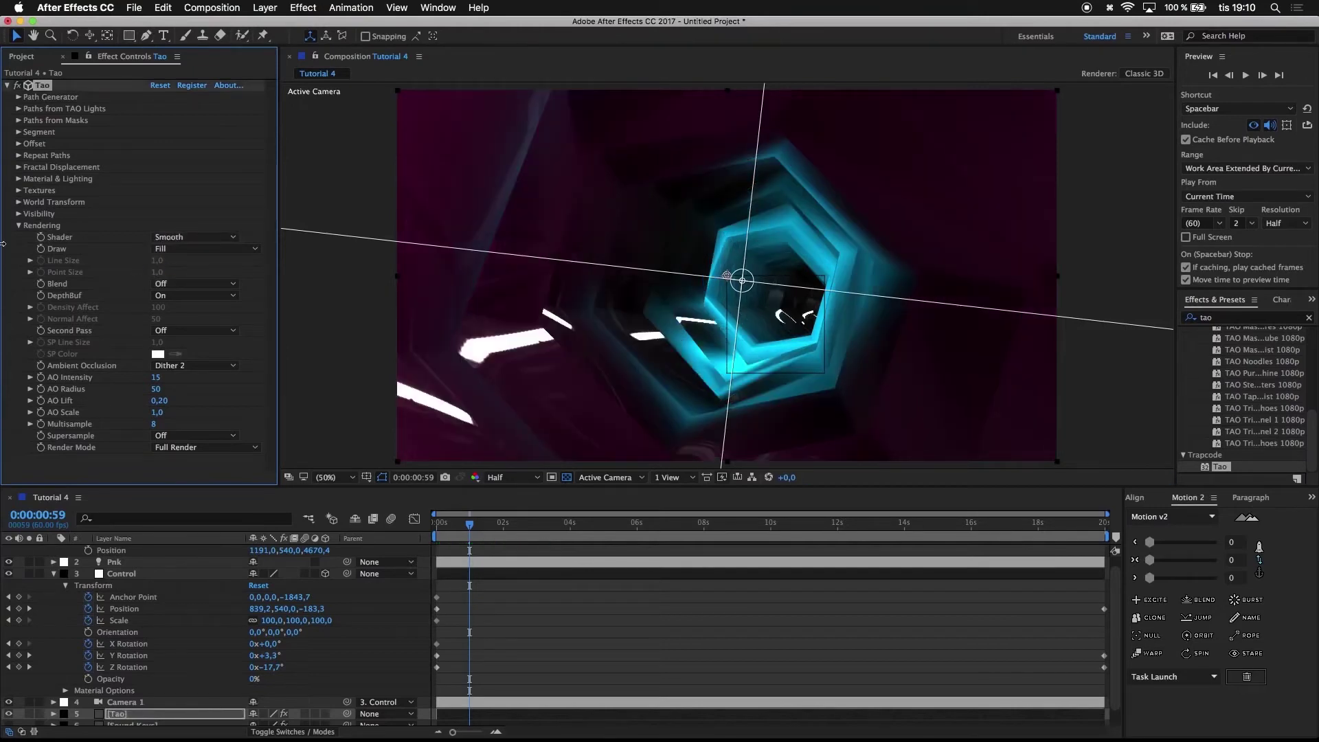
left_click(19, 226)
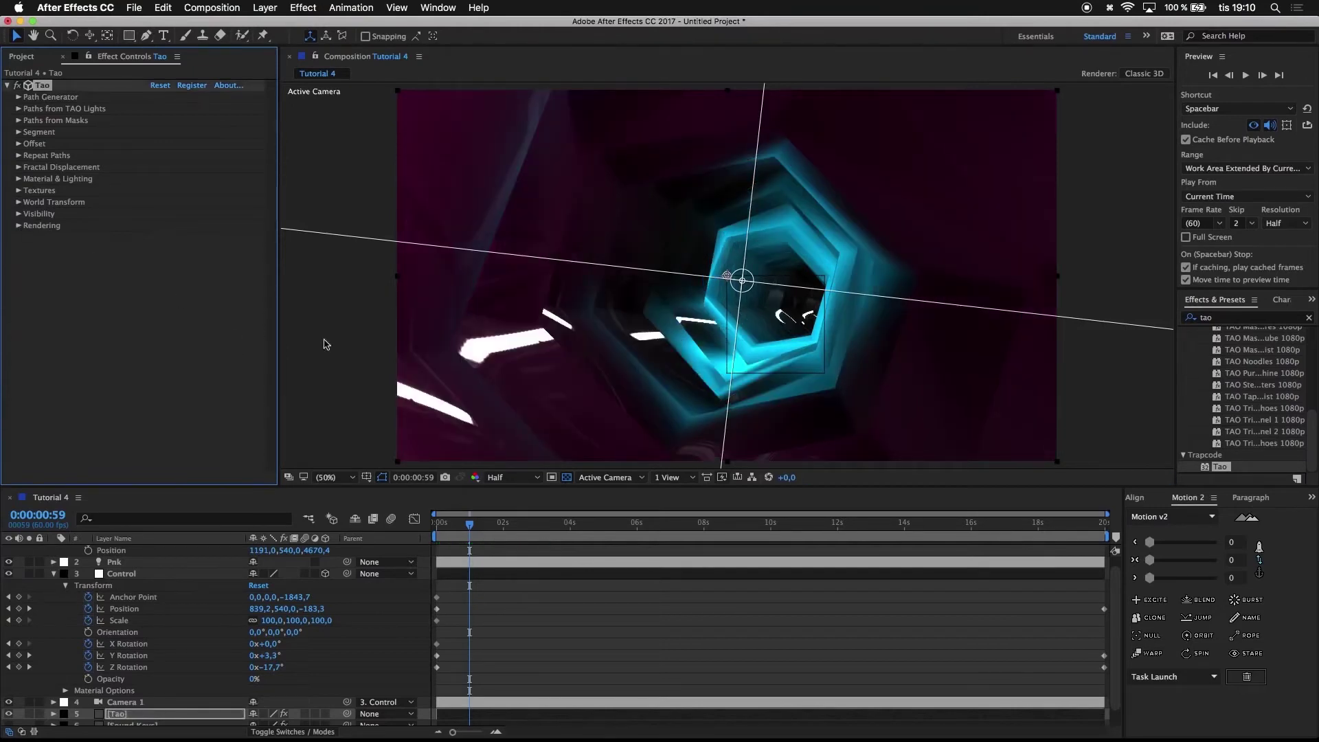
- At 0:00:00:55, adjust the Blue light's Position to about 1315, 508, 5061.4
left_click_drag(501, 536, 468, 548)
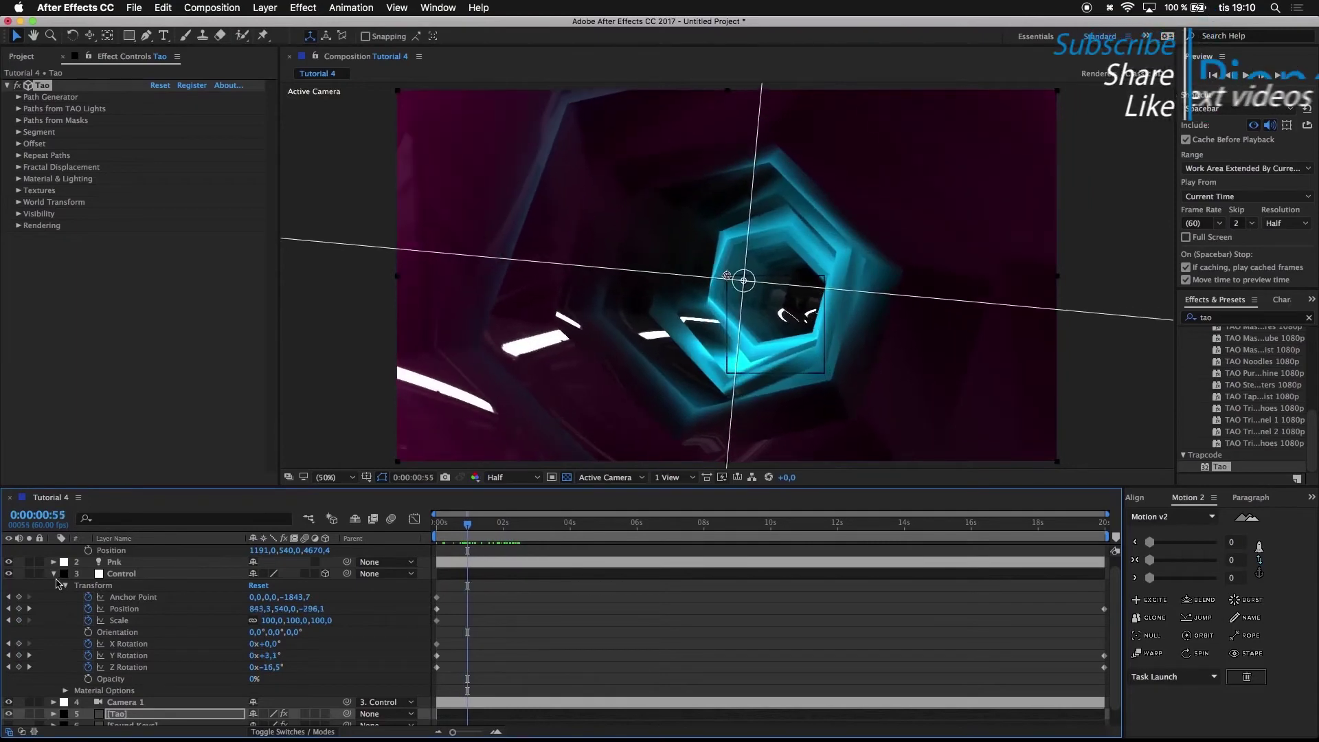
scroll(320, 575, "up", 1)
left_click_drag(314, 562, 26, 535)
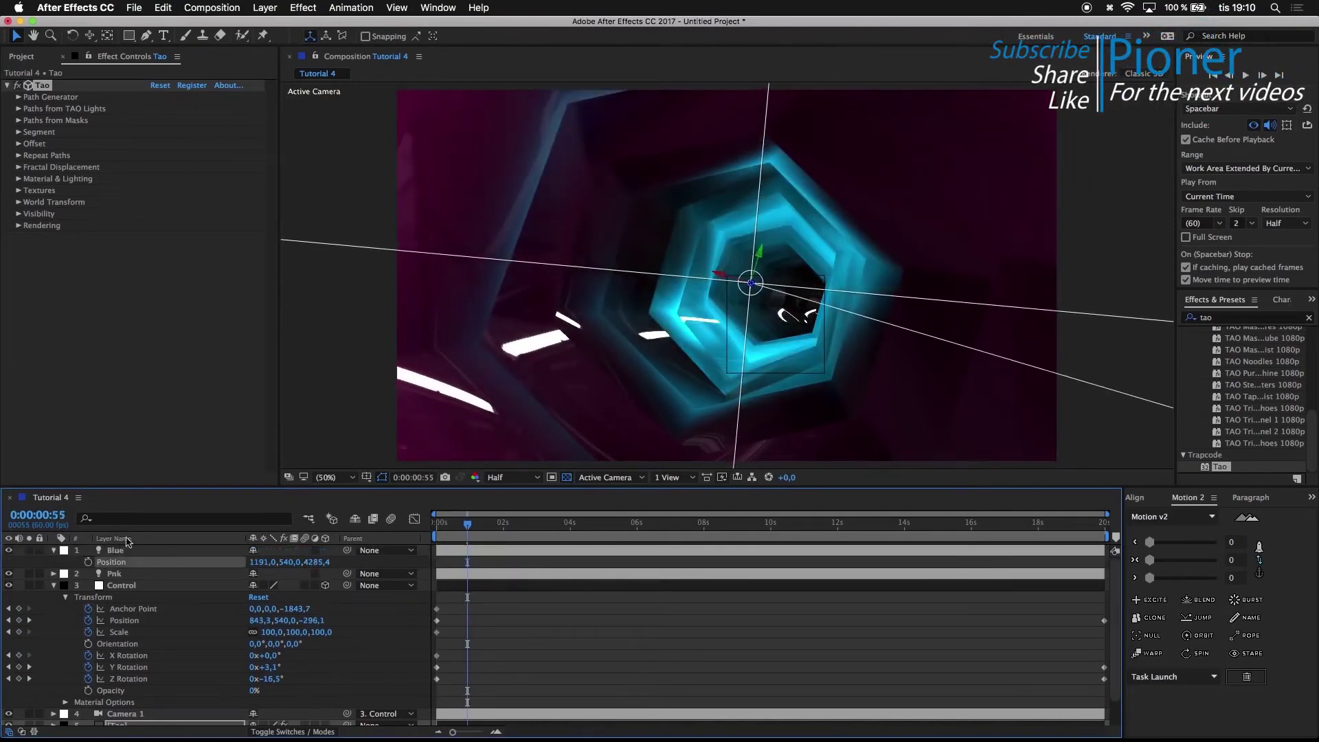
left_click_drag(264, 563, 349, 562)
left_click_drag(225, 562, 842, 470)
left_click_drag(938, 460, 743, 455)
- Increase the Light Radius in Tao's Material & Lighting settings to about 2250
left_click(115, 725)
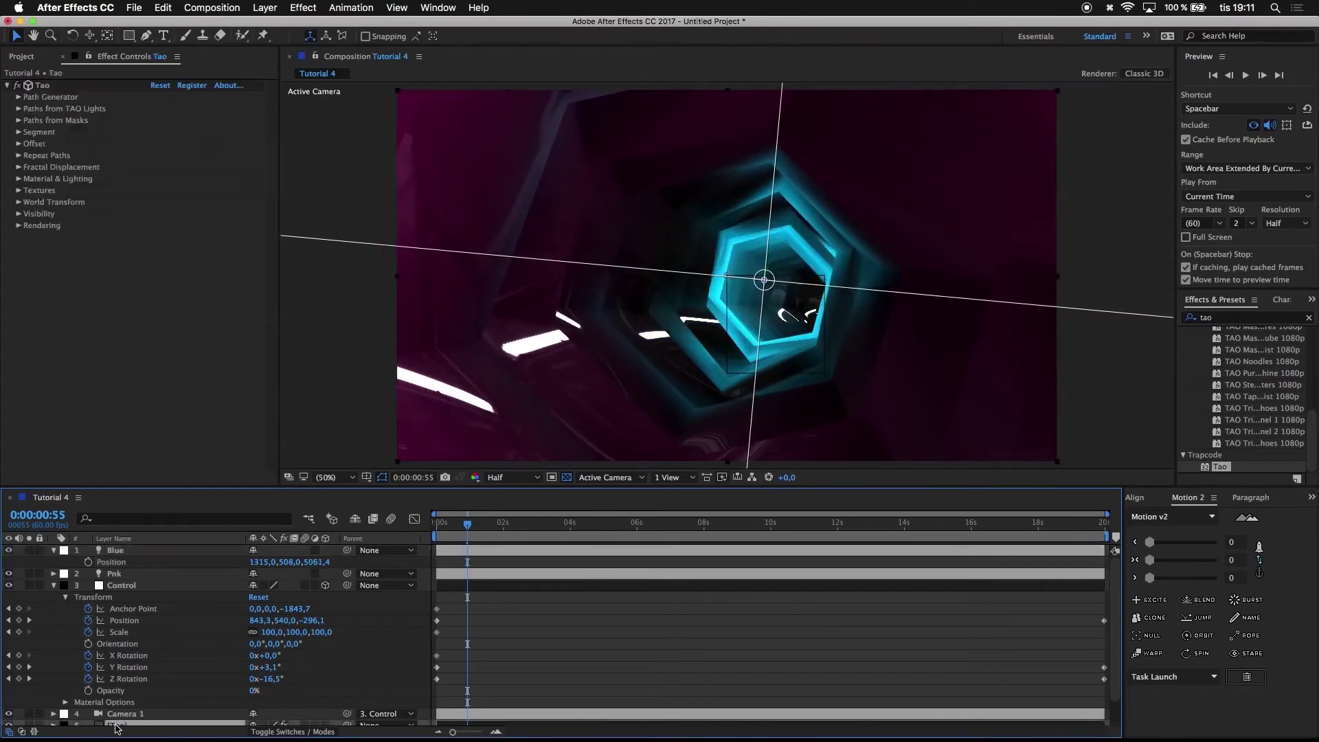
left_click(20, 180)
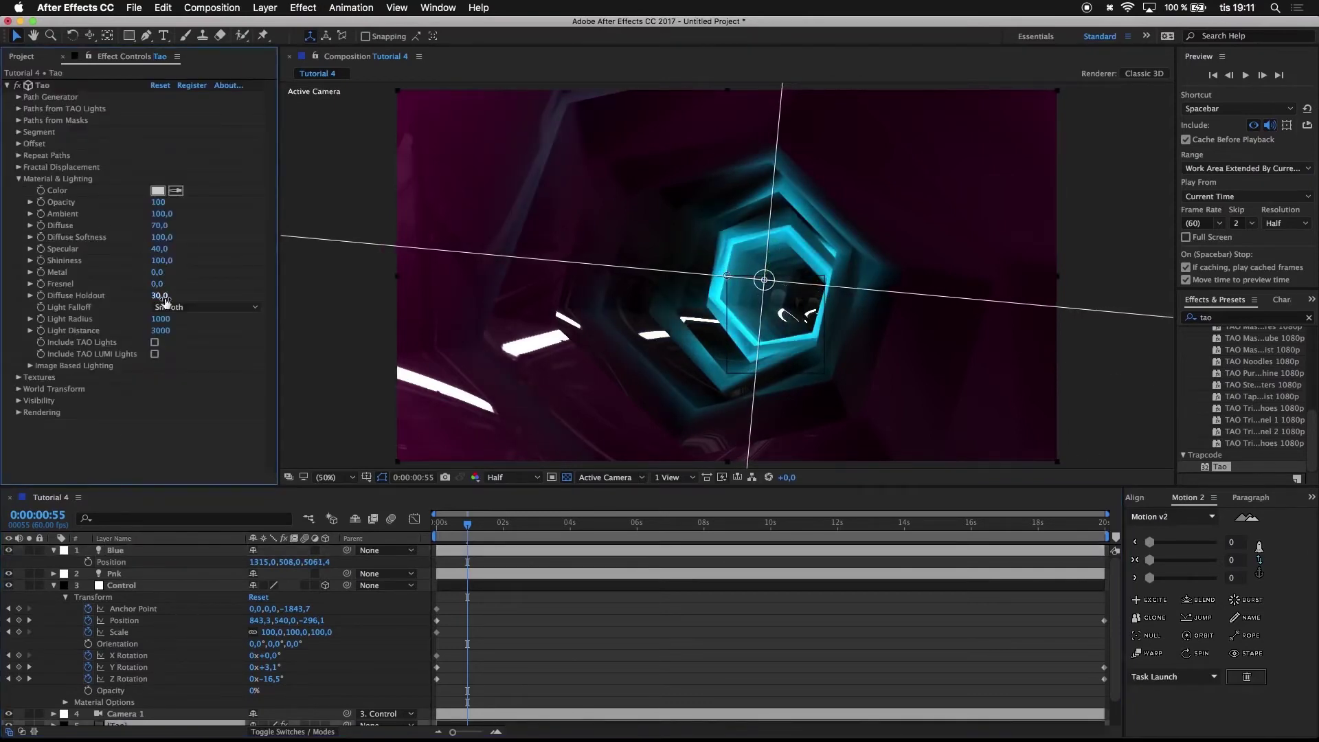
left_click_drag(161, 320, 41, 320)
mouse_move(186, 301)
left_mouse_down()
mouse_move(210, 300)
mouse_move(178, 305)
left_mouse_up()
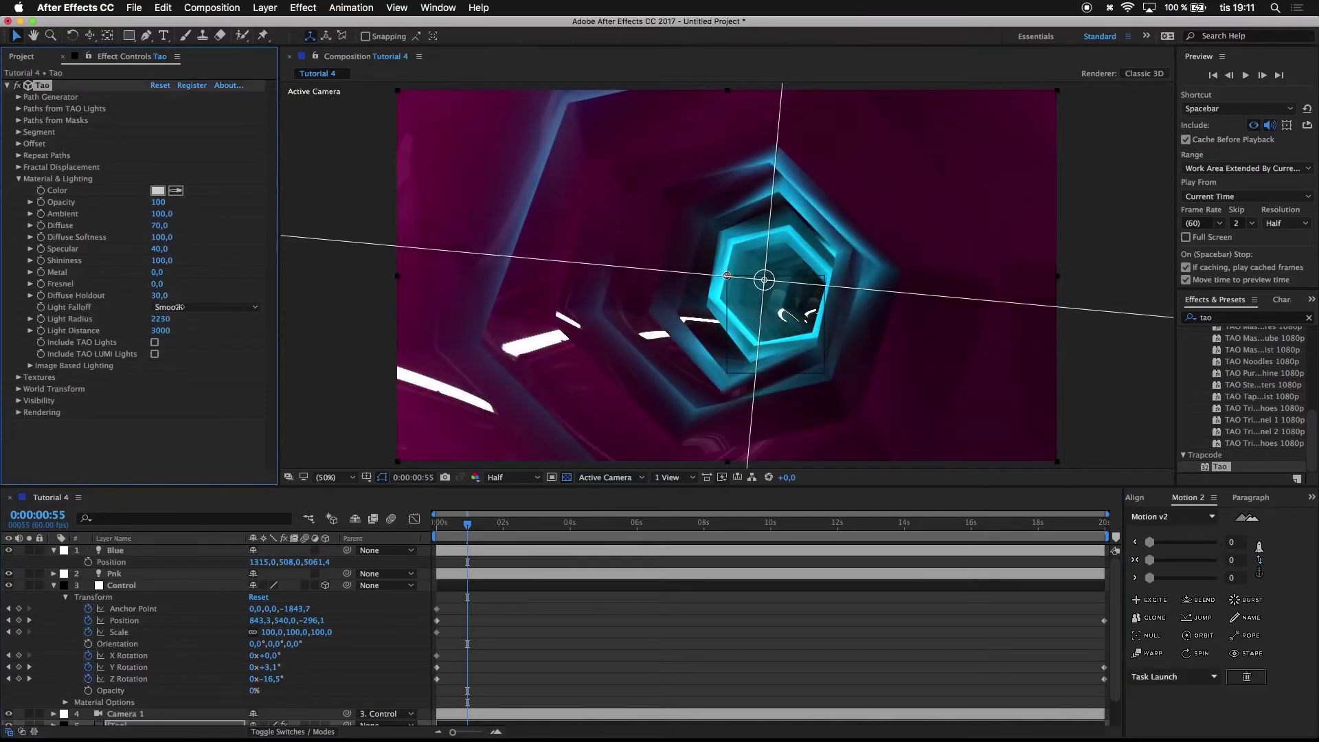
- Set the Pnk light's Z position to about -1177.7
left_click(111, 575)
left_click(55, 575)
left_click_drag(319, 611, 38, 607)
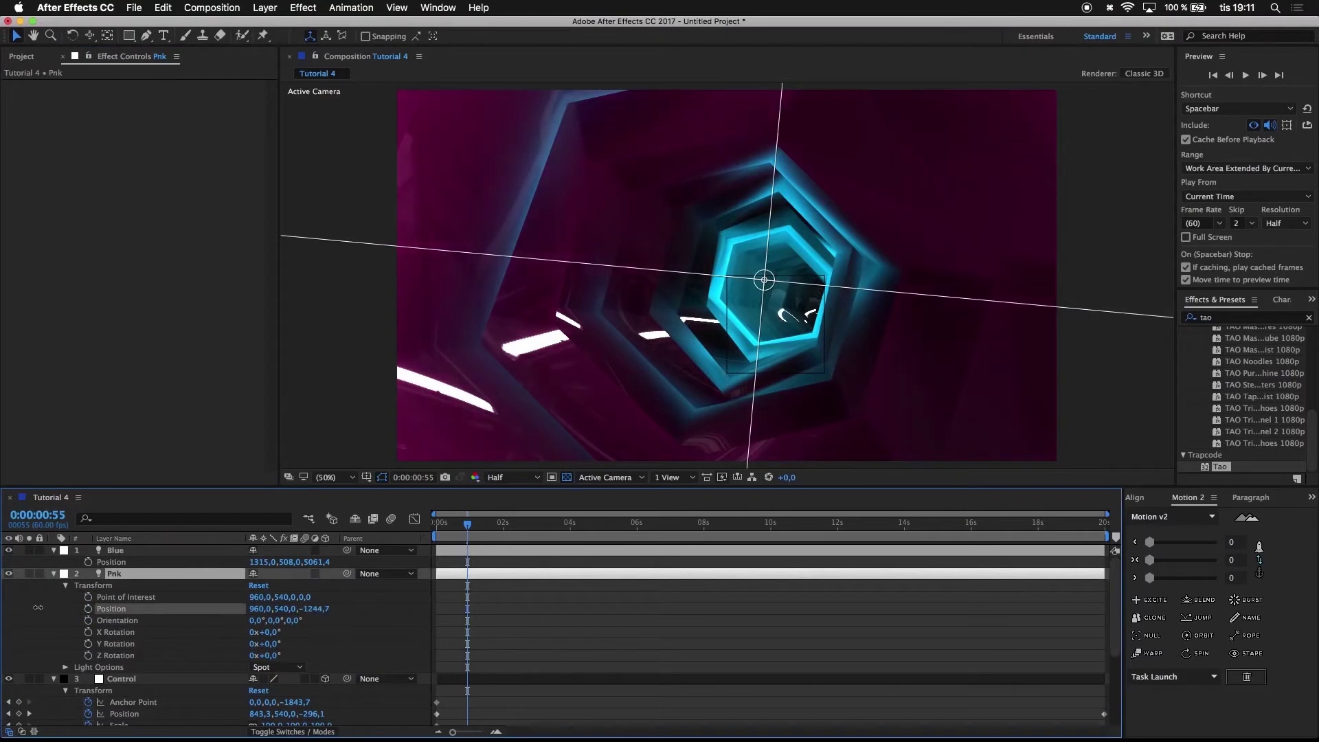
left_click_drag(318, 608, 16, 622)
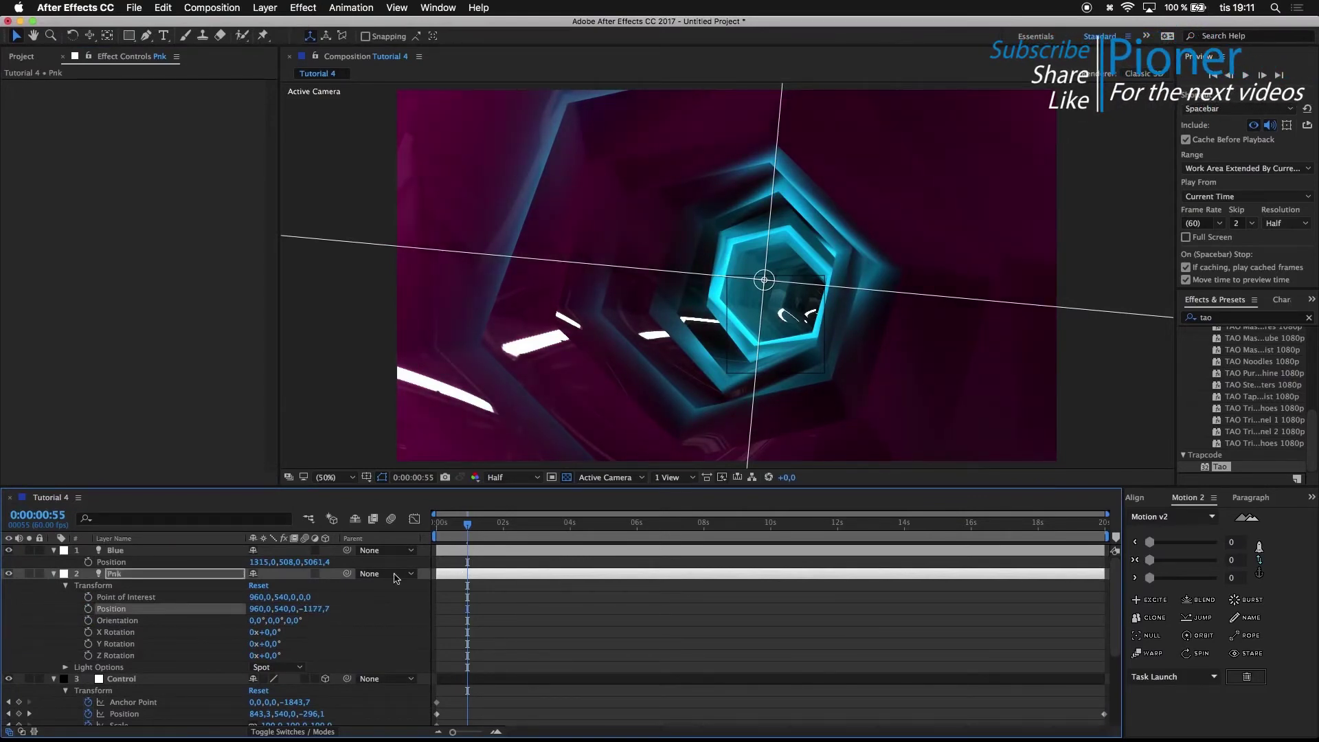
left_click(54, 574)
- At 0:00:06:36, add an orange (FF5600) spot light named Orange and place it at the top of the layer stack
left_click_drag(474, 534, 404, 546)
left_click_drag(445, 540, 658, 553)
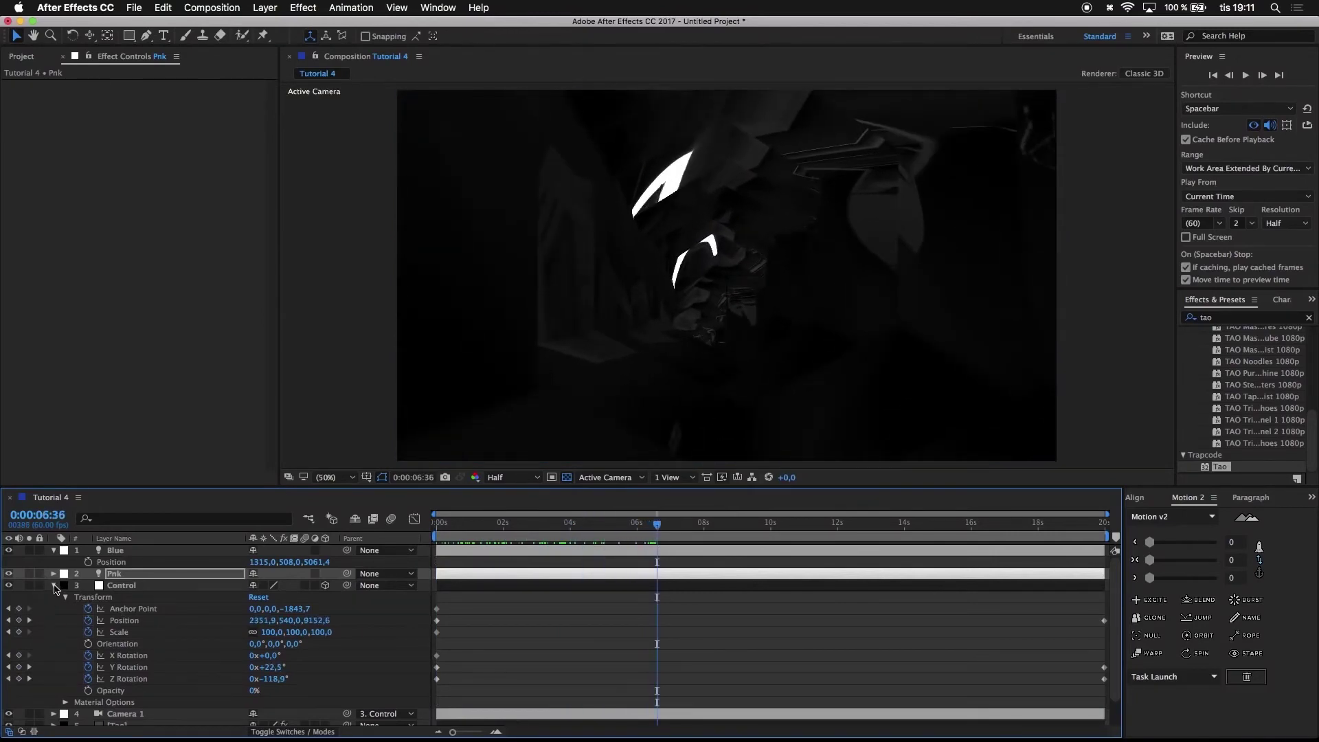
left_click(53, 551)
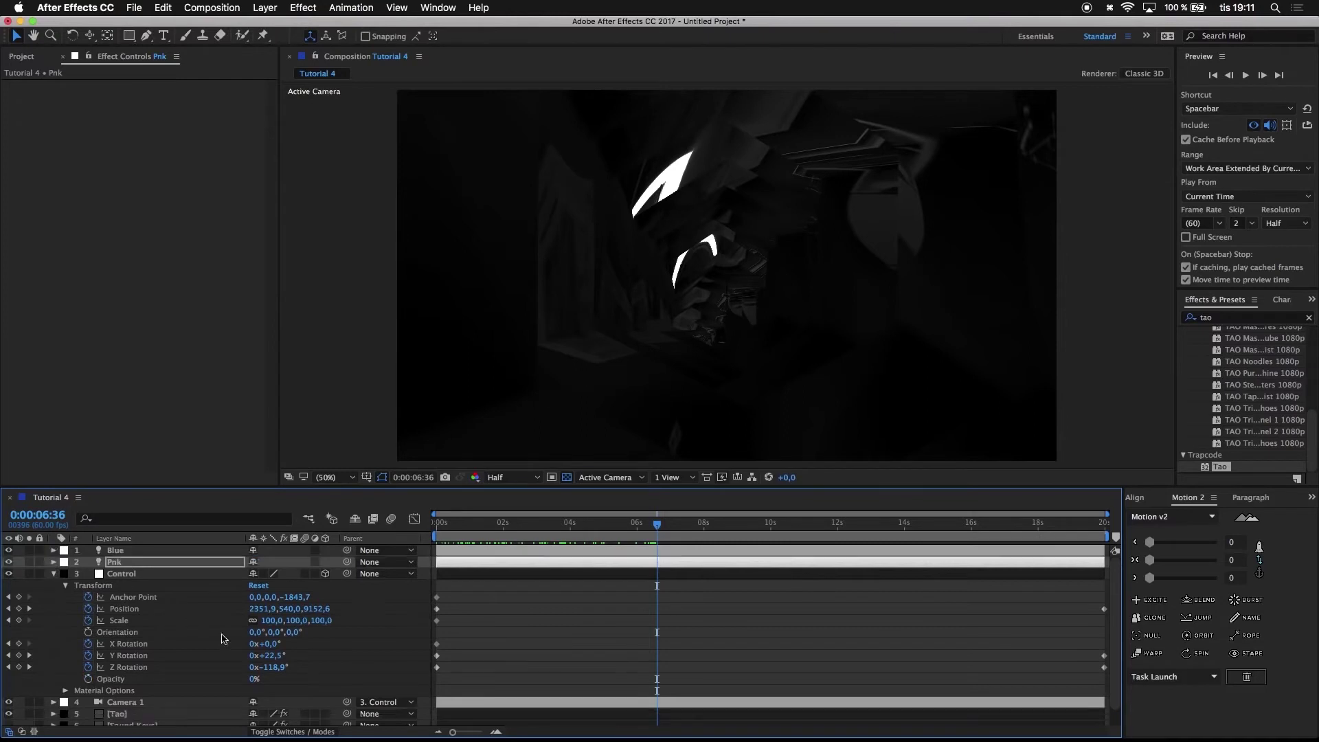
right_click(361, 661)
mouse_move(401, 611)
left_click(595, 649)
left_click(438, 181)
left_click_drag(316, 430, 315, 489)
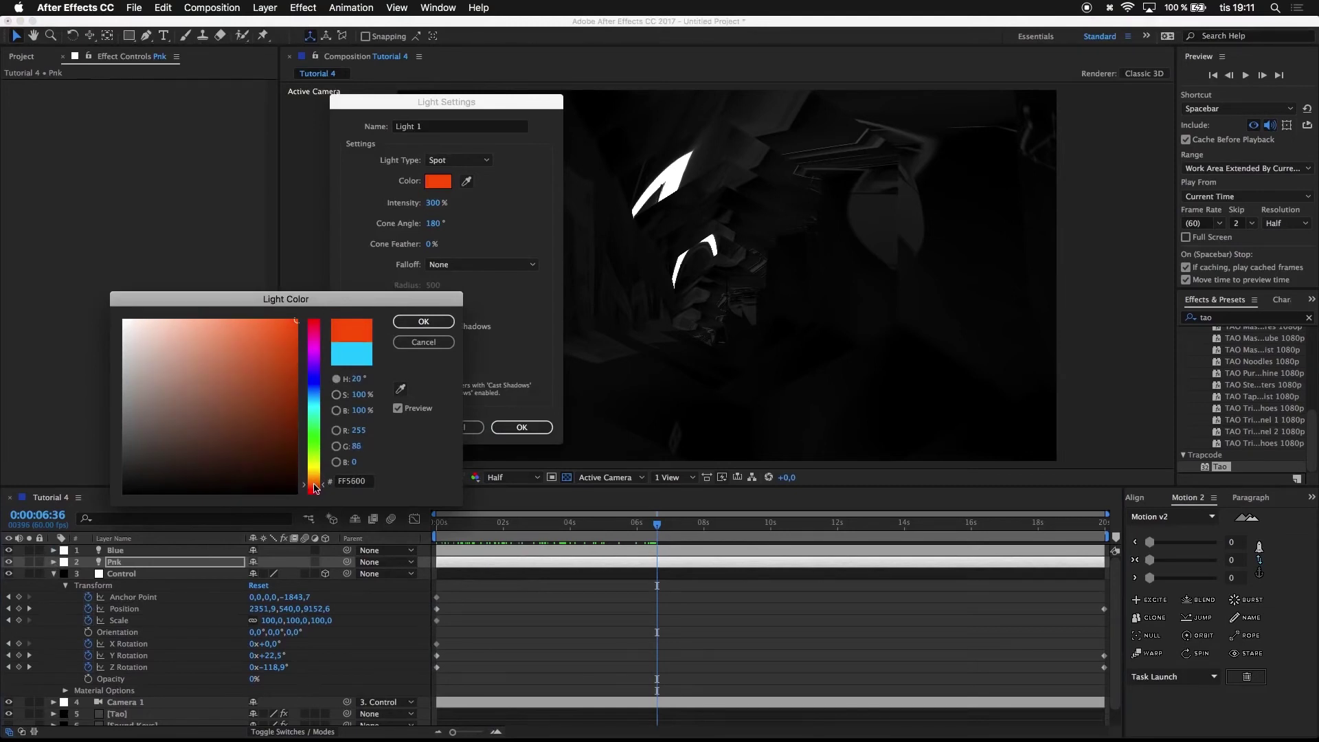
key("Return")
left_click(440, 128)
type("Orange")
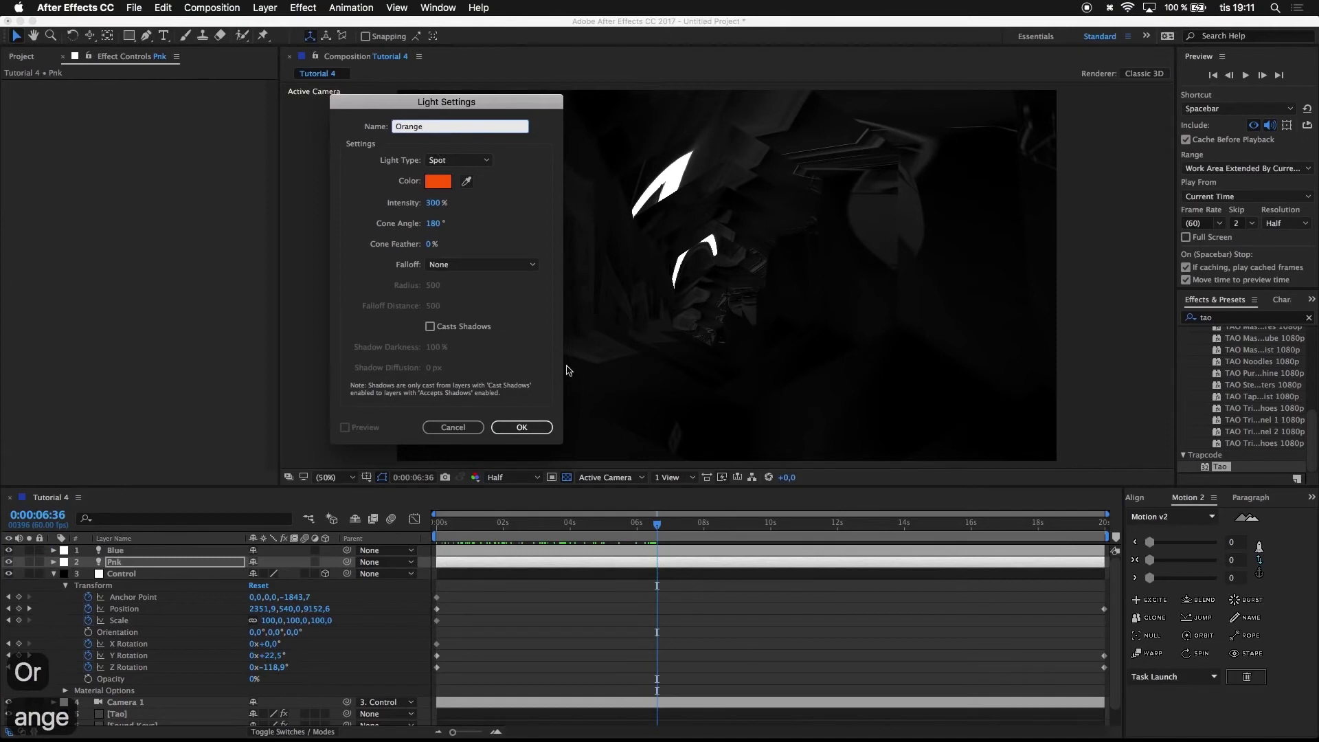
left_click(524, 426)
left_click_drag(131, 563, 131, 549)
- Copy the Control layer's X position, 2351.9, and Y position, 540, to the Orange light's Position
key("p")
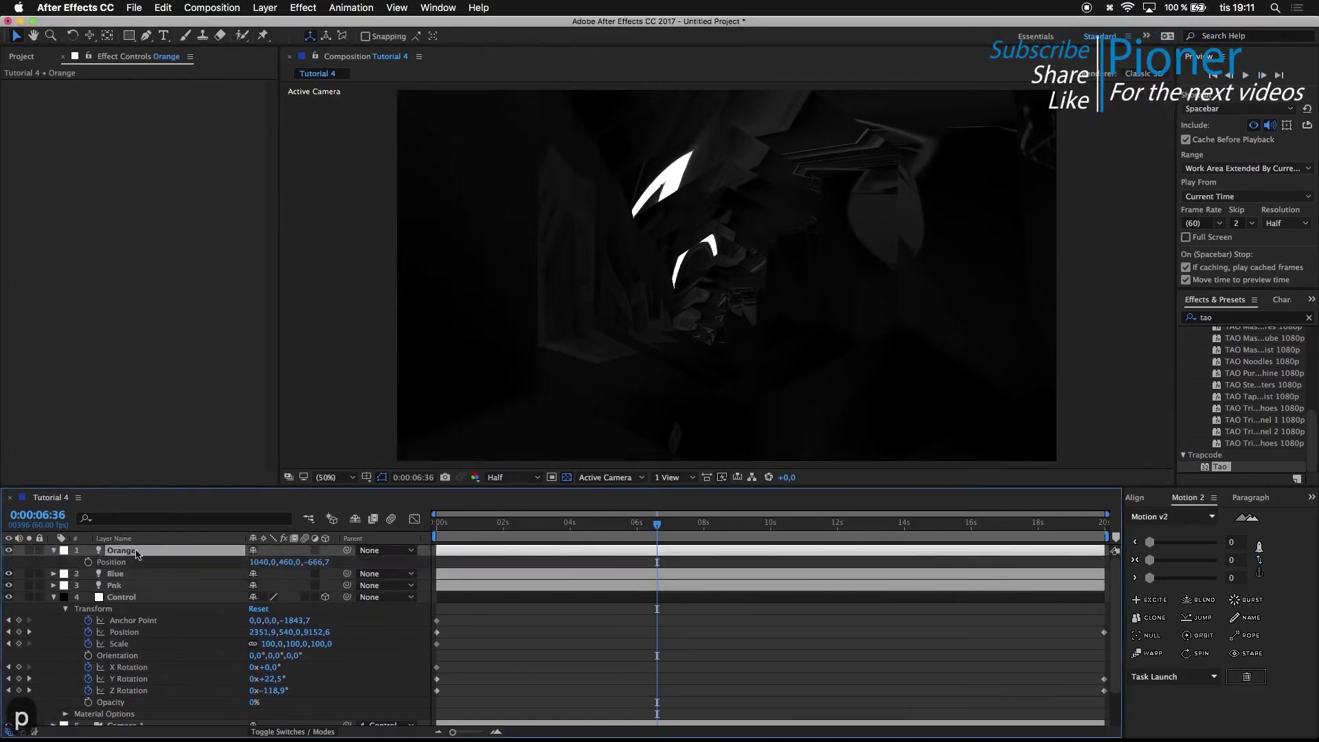
key("super+c")
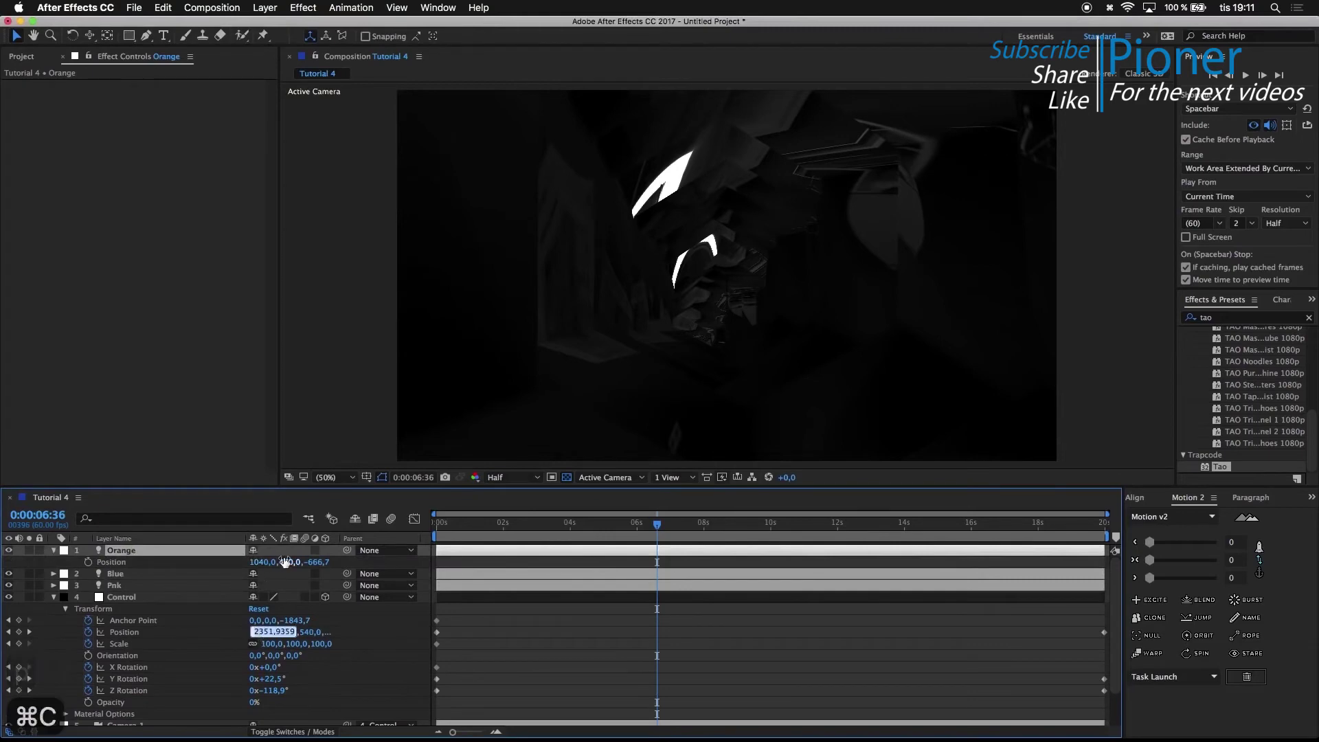
left_click(262, 563)
key("super+v")
left_click(284, 632)
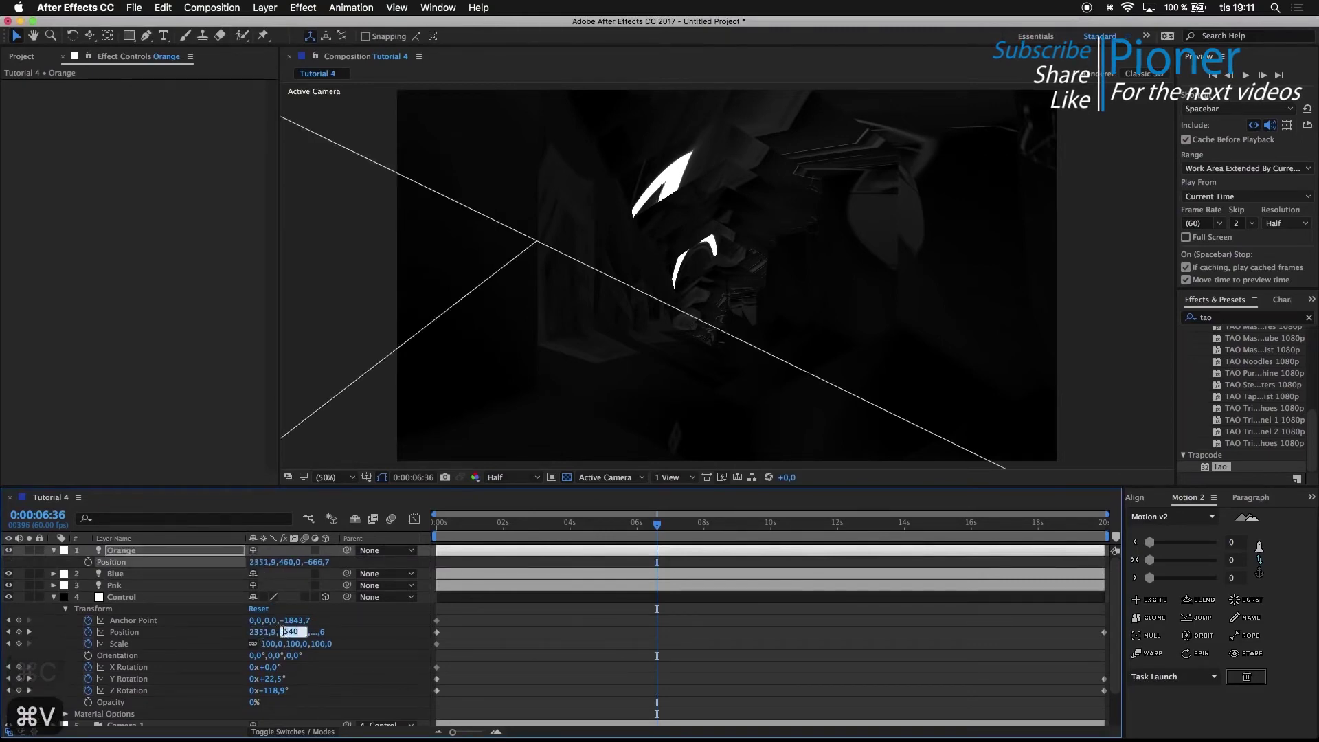
key("super+c")
left_click(288, 564)
key("super+v")
- Copy the Control layer's Z position, 9152.6, to the Orange light's Z position
left_click(323, 633)
key("super+c")
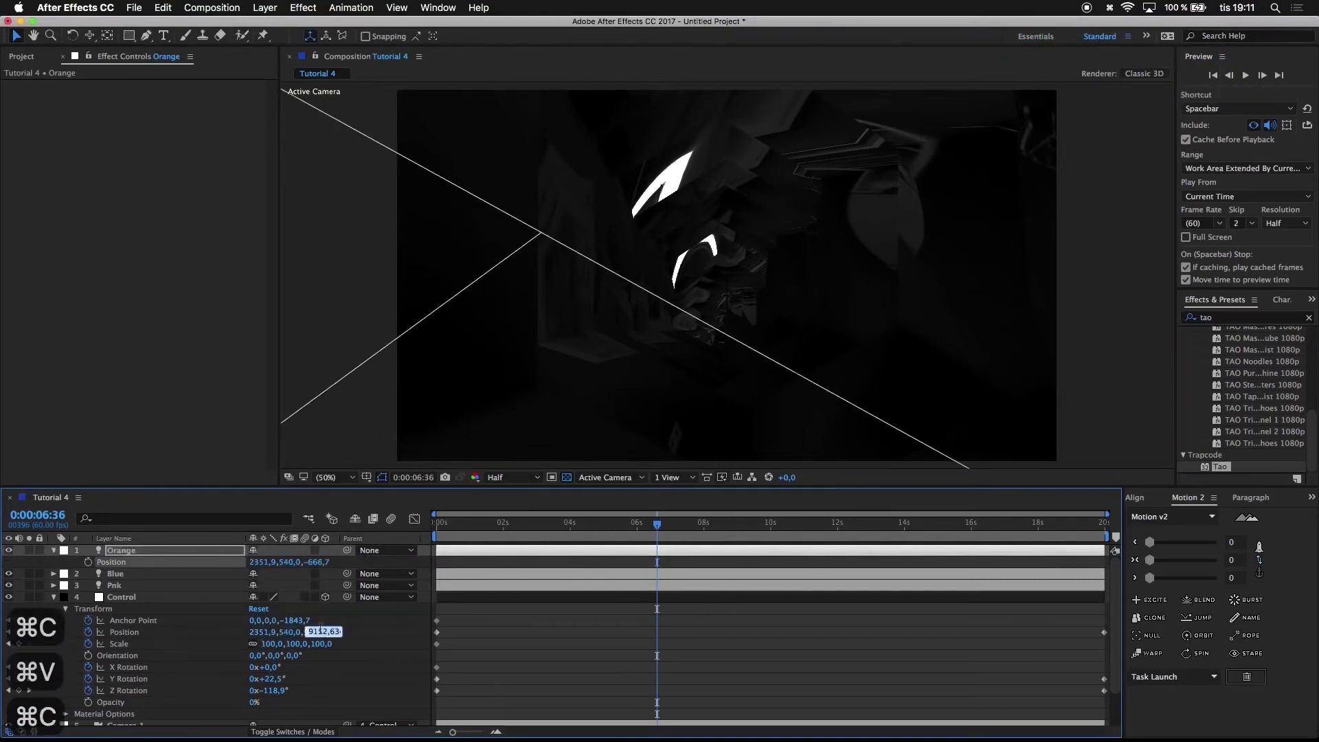
key("super+v")
left_click(374, 641)
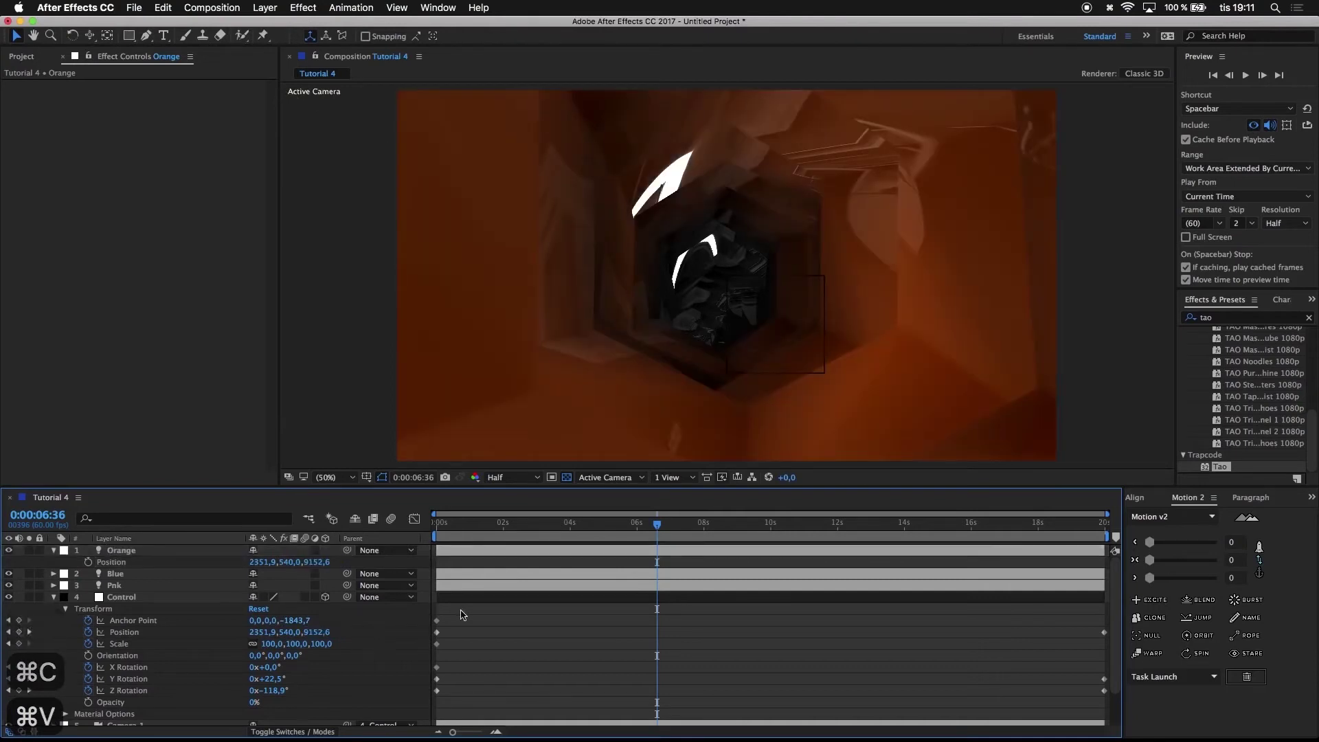
- Move the Orange light farther along the tunnel to about X 2870.9 and Z 10575.6
left_click_drag(658, 524, 654, 527)
left_click_drag(313, 565, 1295, 390)
left_click_drag(550, 565, 193, 561)
key("super+z")
left_click_drag(316, 564, 1178, 356)
left_click_drag(260, 564, 537, 485)
- At 0:00:11:44, add a white (FFFFFF) spot light named White at 300% intensity
left_click_drag(654, 526, 836, 507)
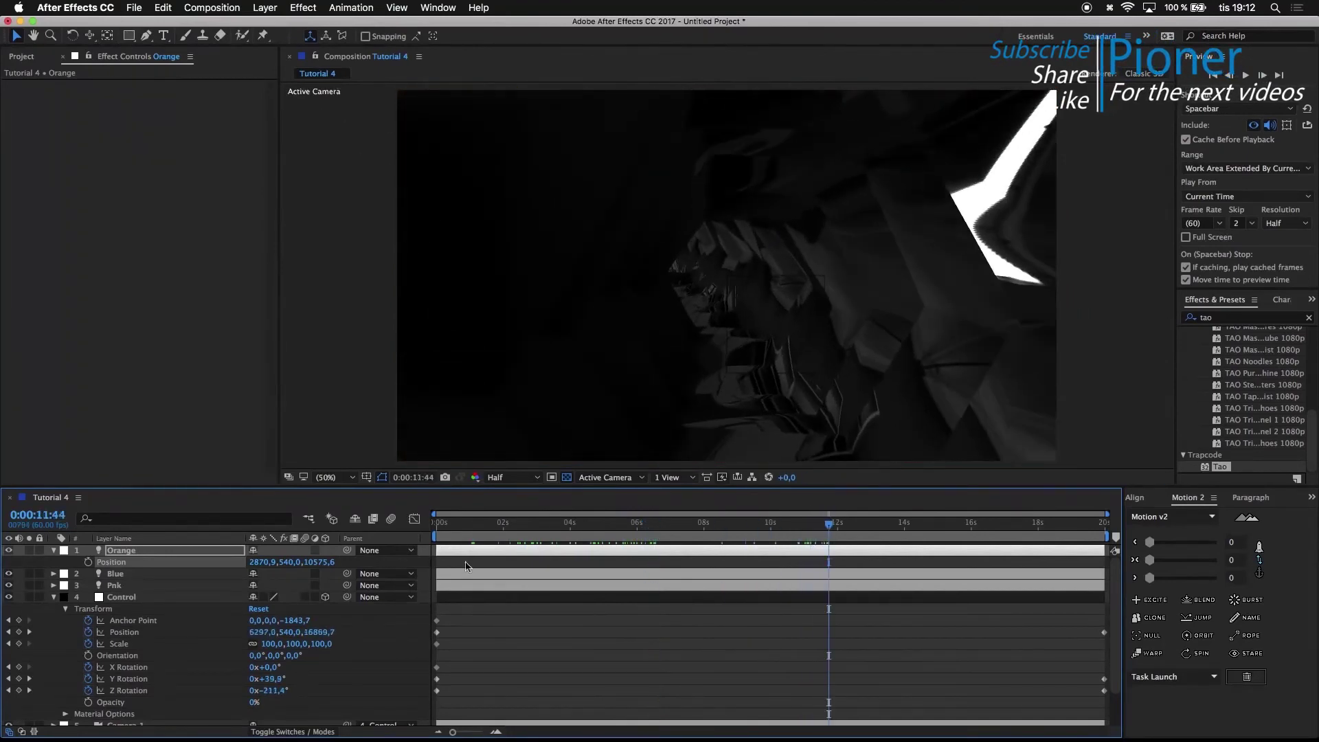
left_click(54, 550)
right_click(384, 605)
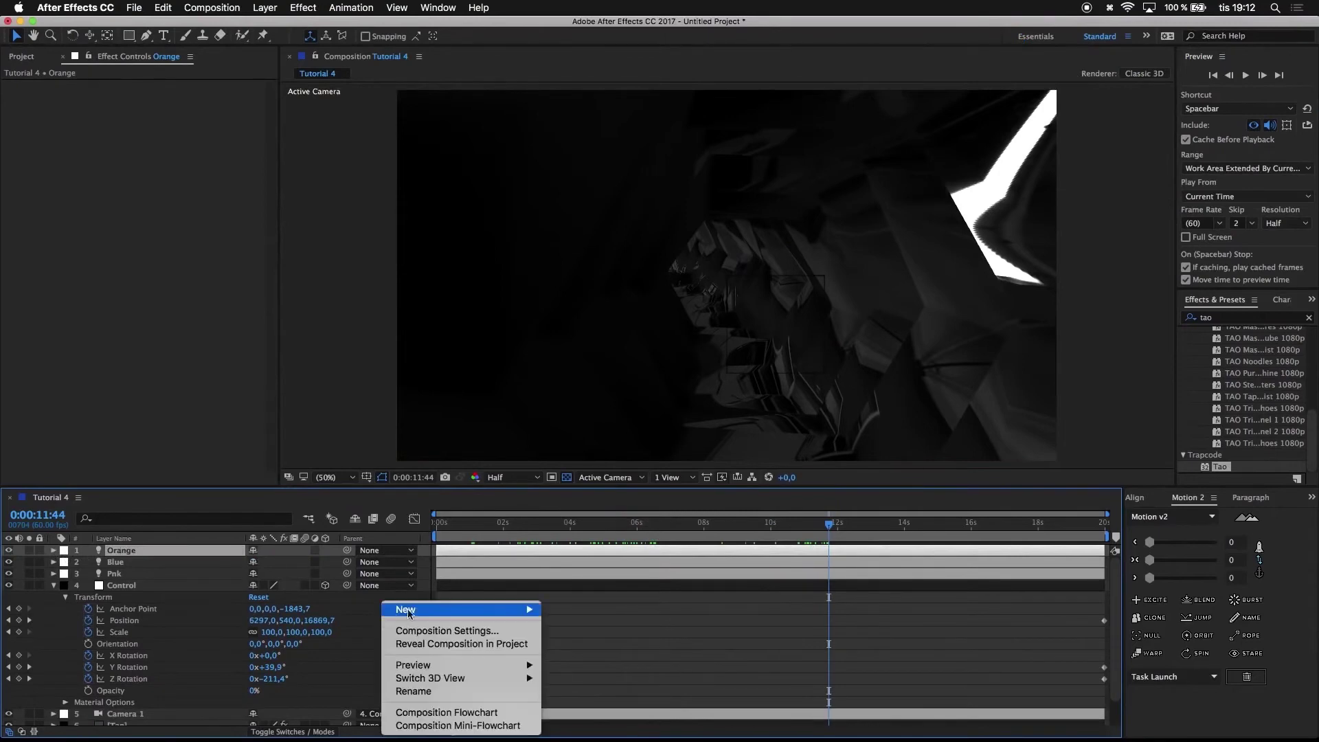
mouse_move(481, 609)
left_click(638, 649)
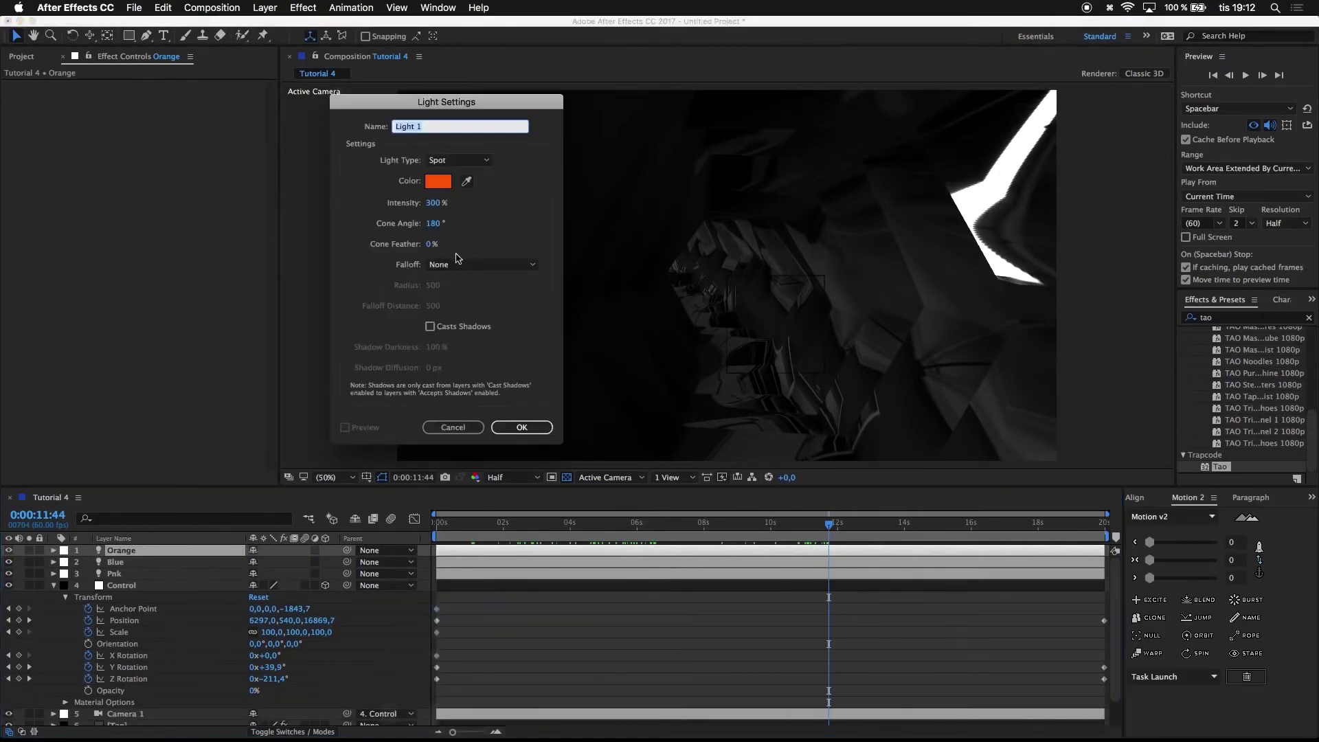
left_click(433, 184)
left_click_drag(182, 332, 25, 242)
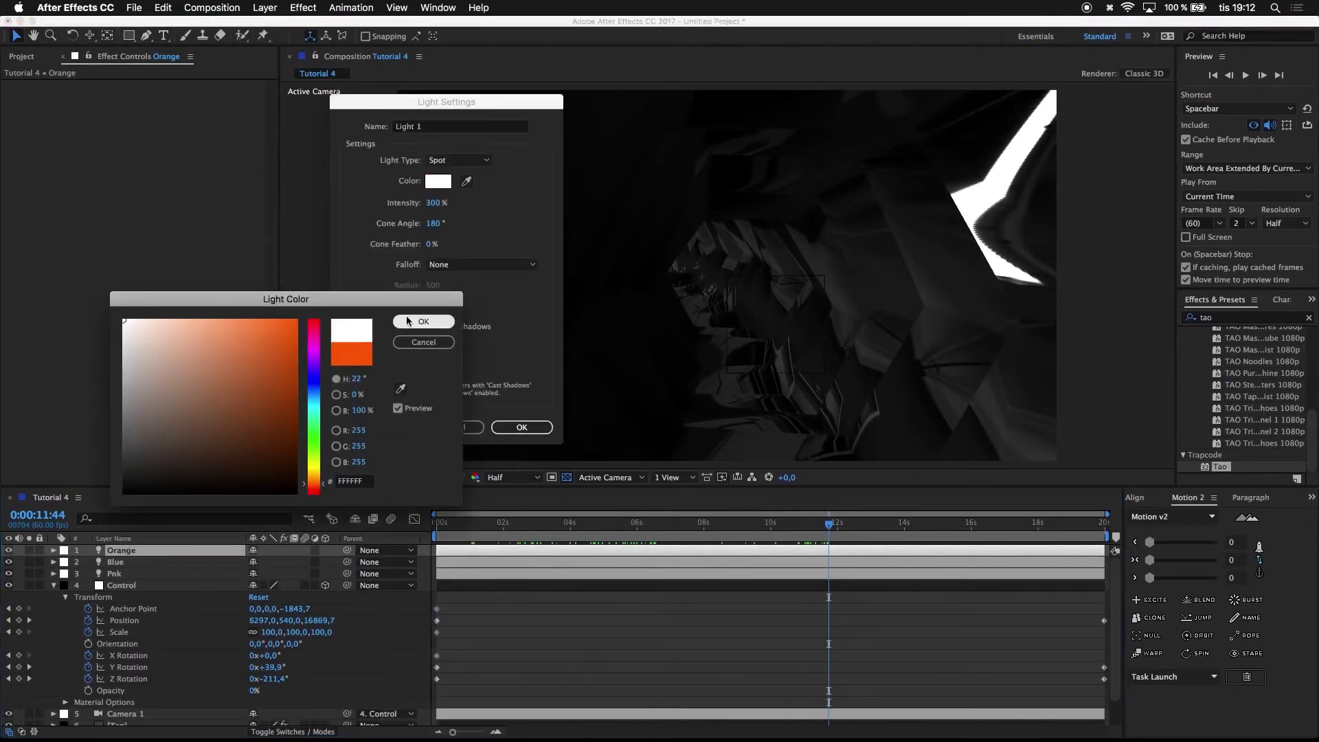
left_click(407, 322)
left_click(415, 130)
type("White")
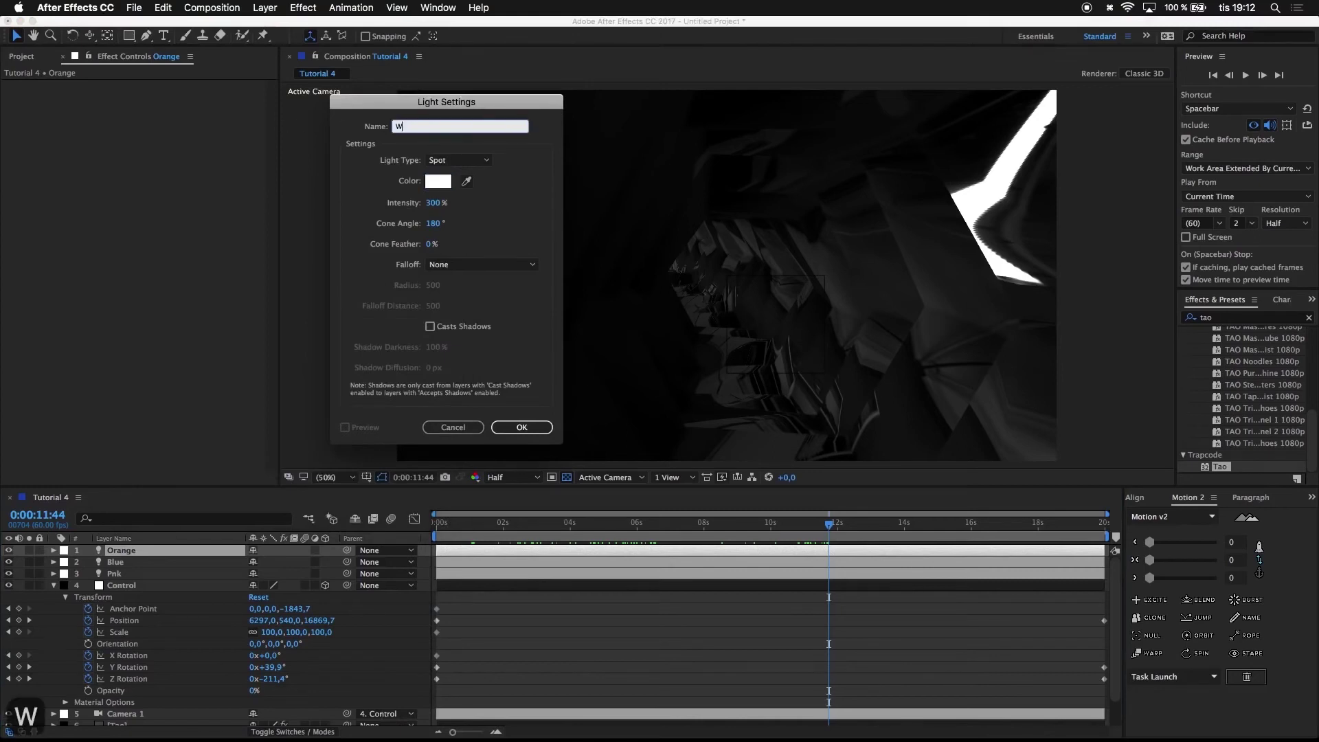
left_click(534, 428)
- Copy the Control layer's X position, 6297.0, and Y position, 540, to the White light's Position
key("p")
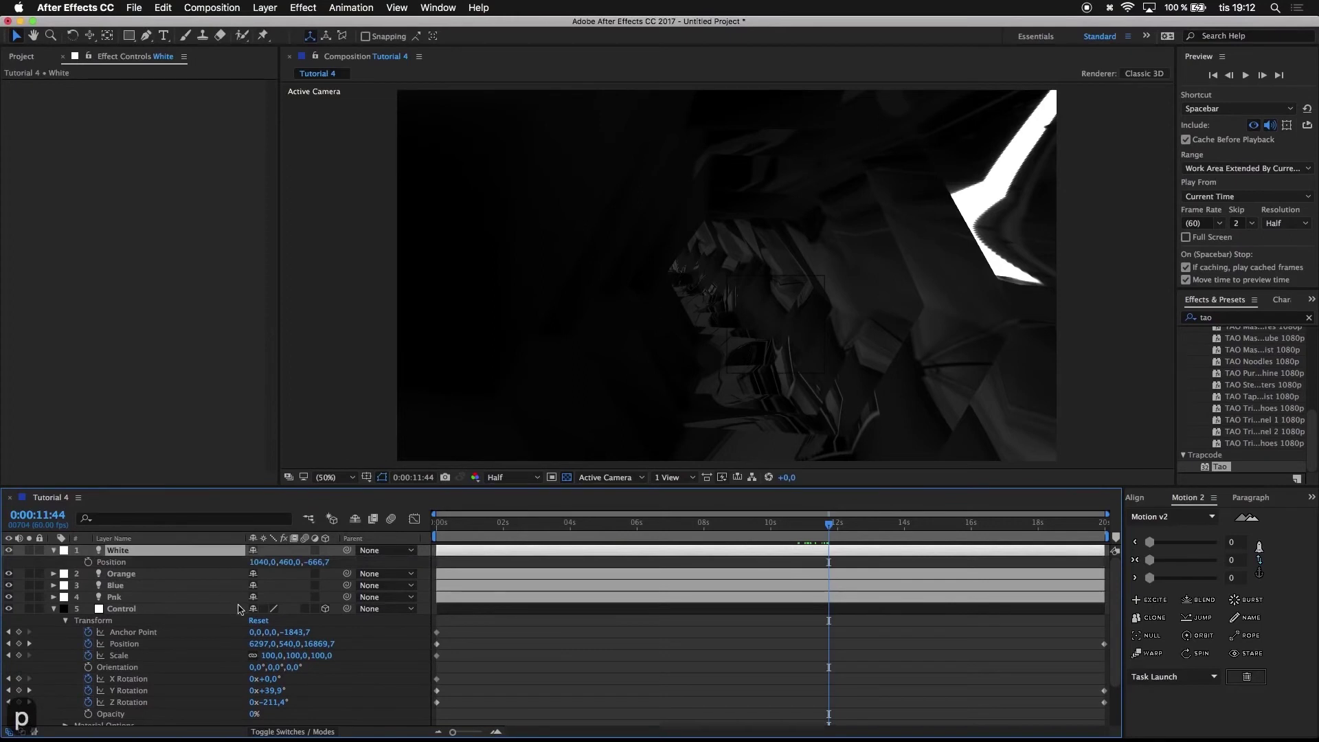
left_click(256, 643)
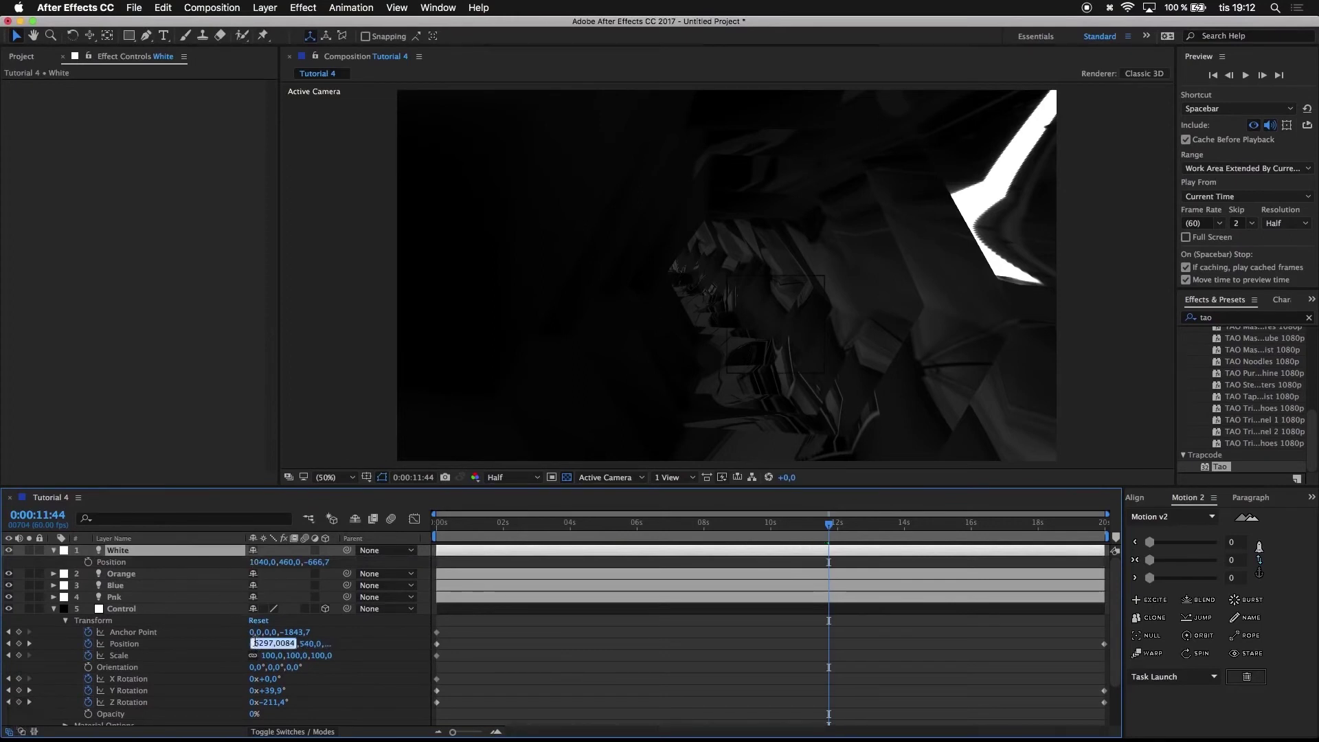
key("super+c")
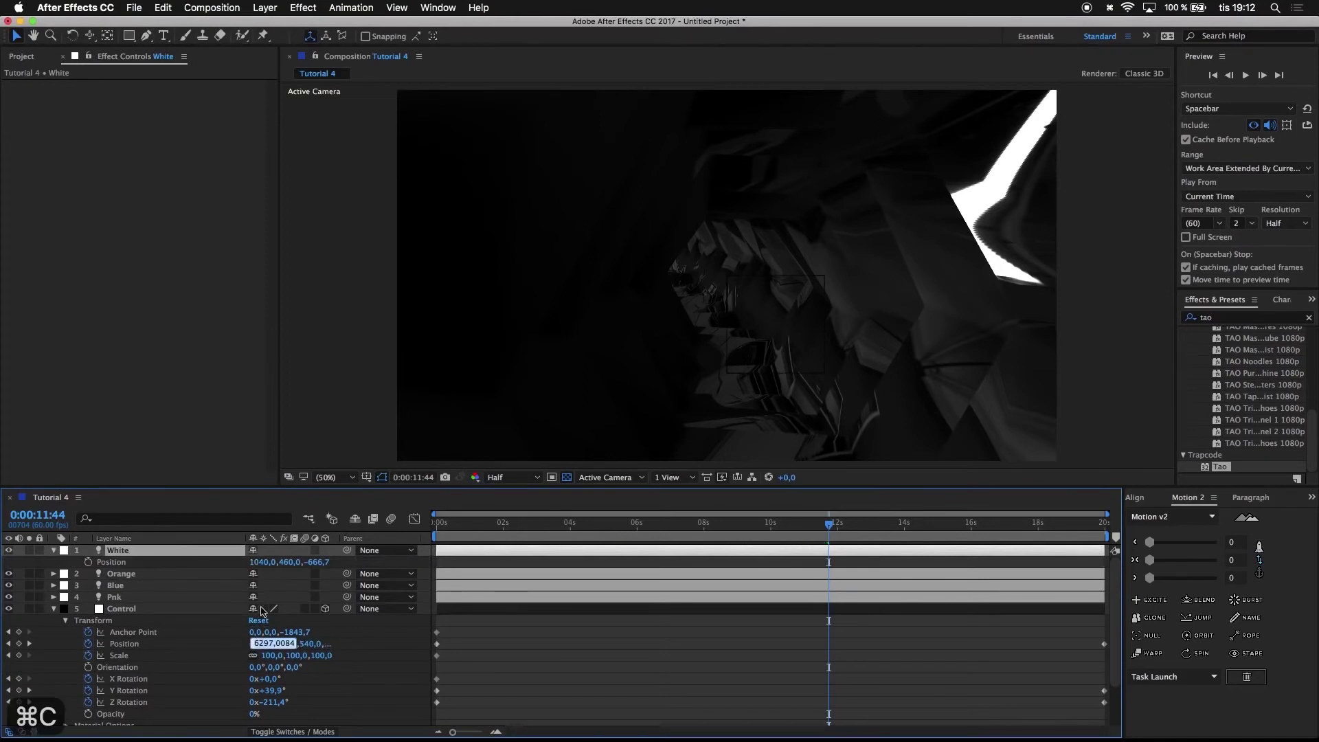
left_click(258, 569)
left_click(256, 562)
key("super+v")
key("Return")
key("super+c")
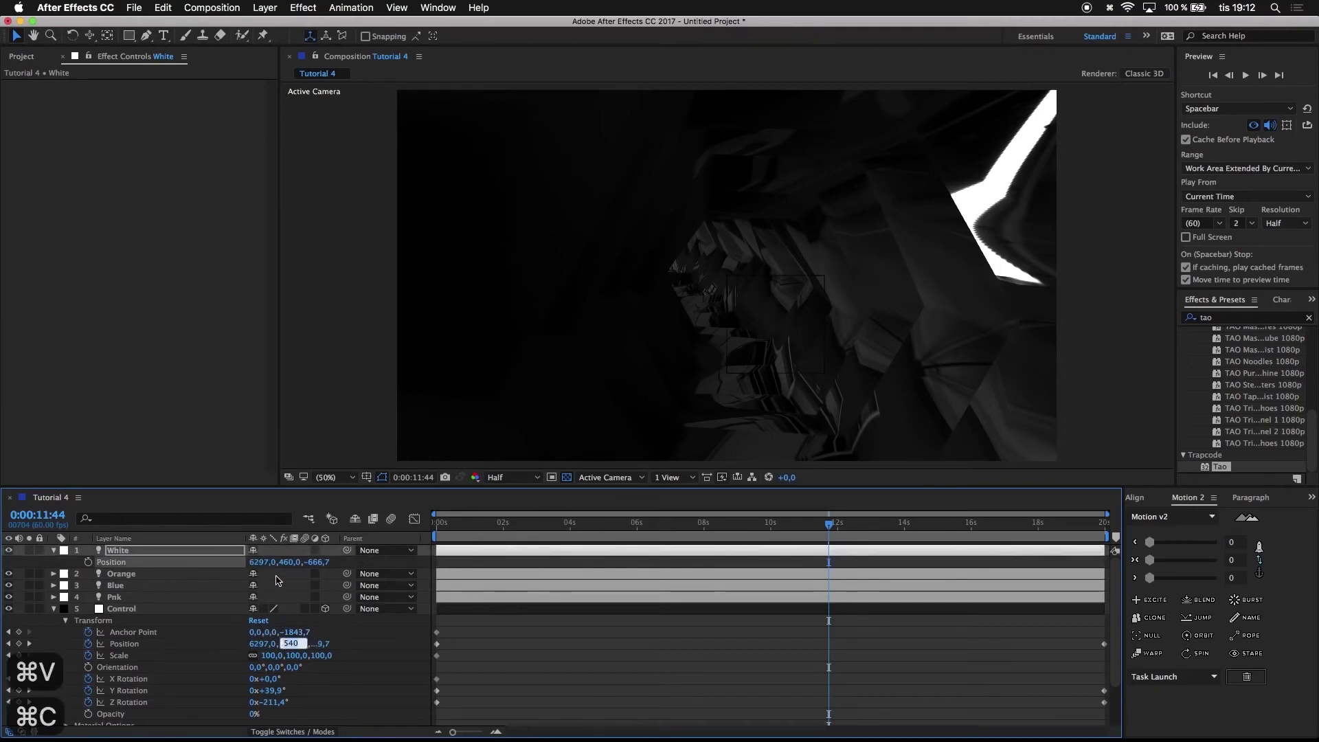
key("super+v")
- Copy the Control layer's Z position, 16869.7, to the White light's Z position
left_click(324, 643)
key("super+c")
left_click(314, 562)
key("super+v")
key("Return")
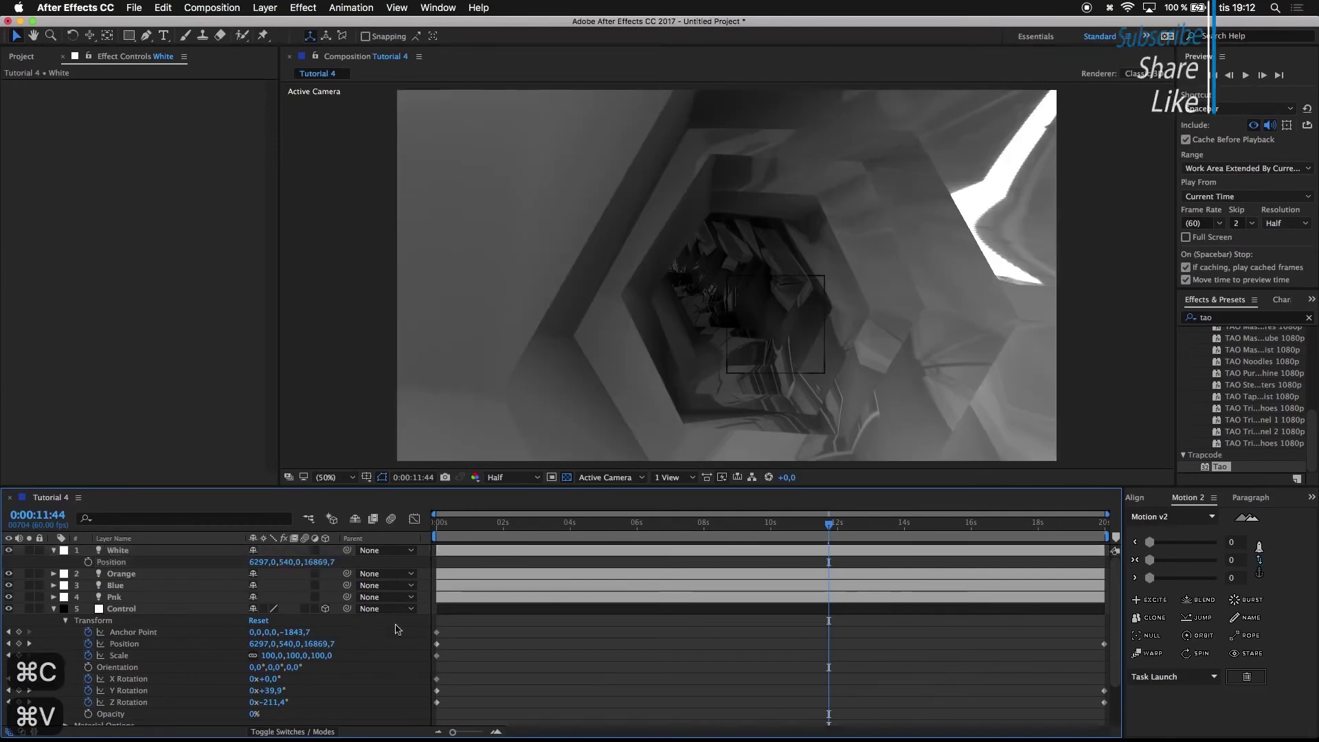
- Move the White light farther along the tunnel to about X 7538 and Z 18600.7
left_click_drag(318, 562, 337, 558)
left_click_drag(255, 563, 851, 472)
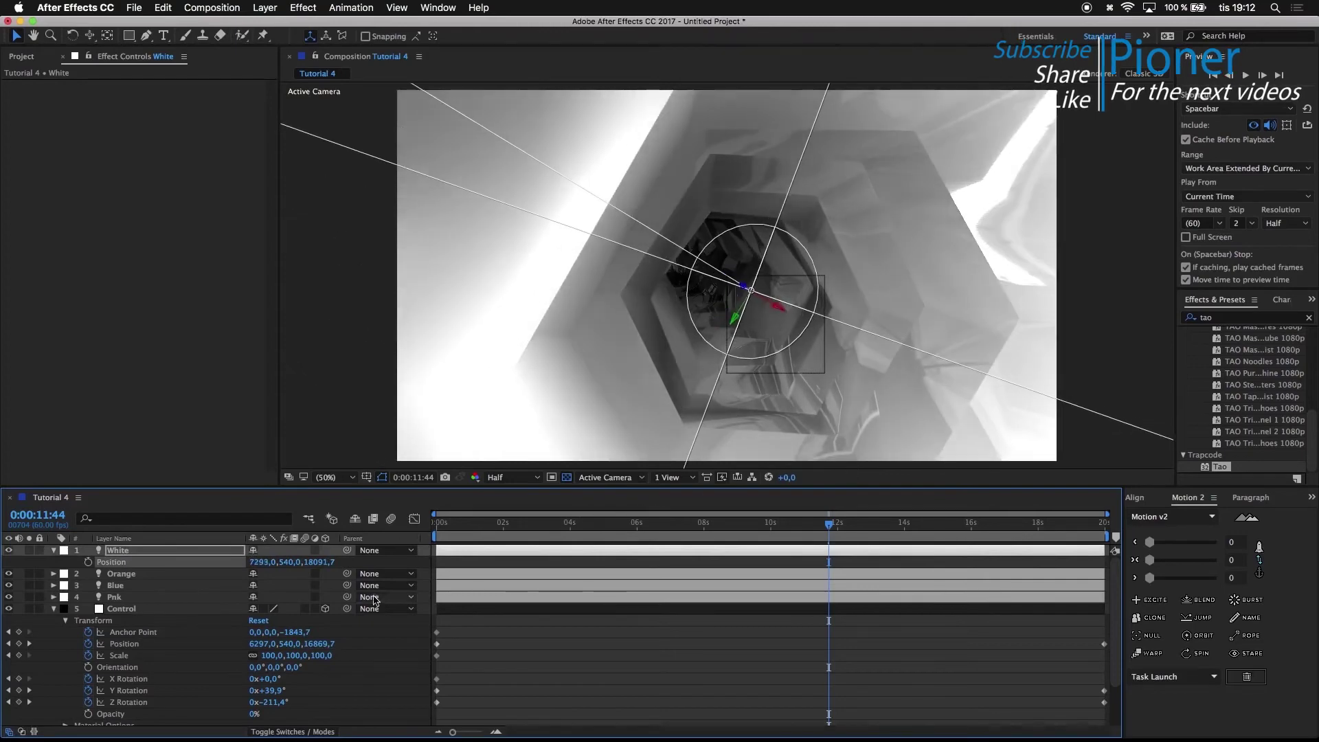
left_click_drag(317, 562, 601, 505)
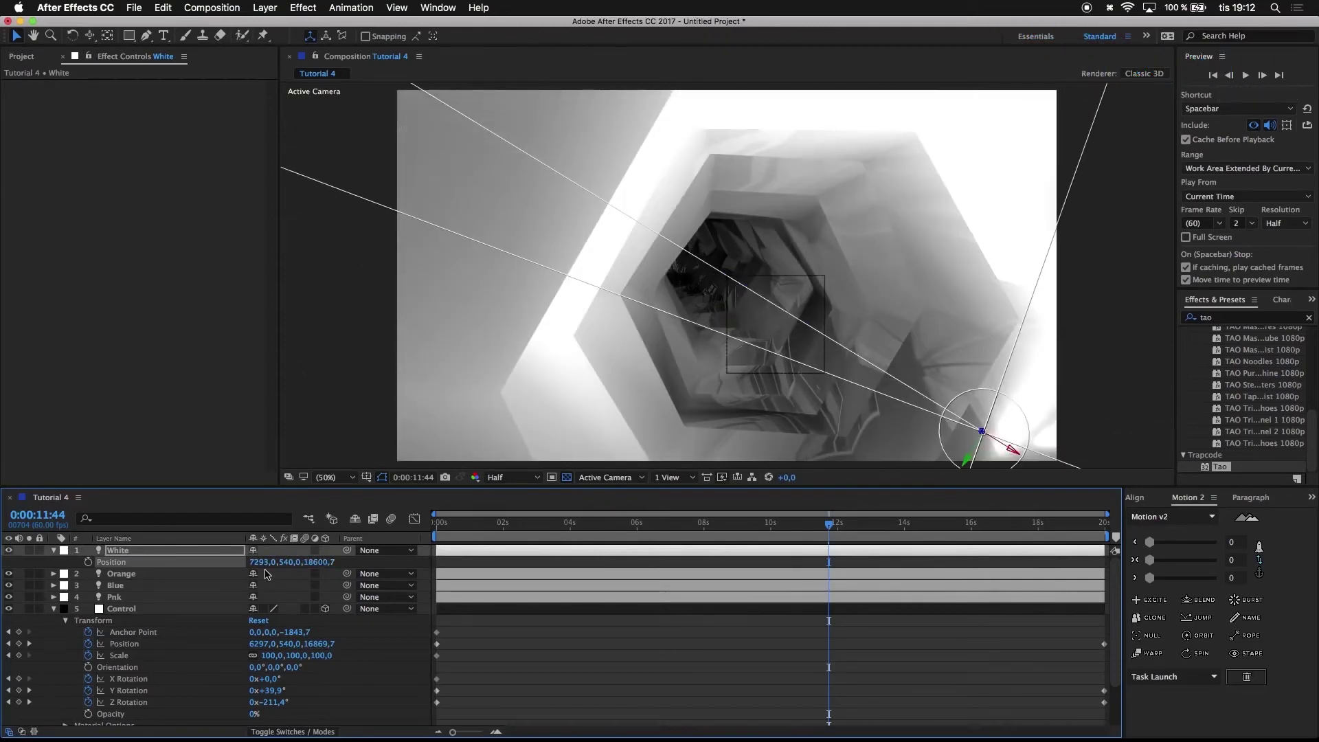
left_click_drag(254, 562, 420, 554)
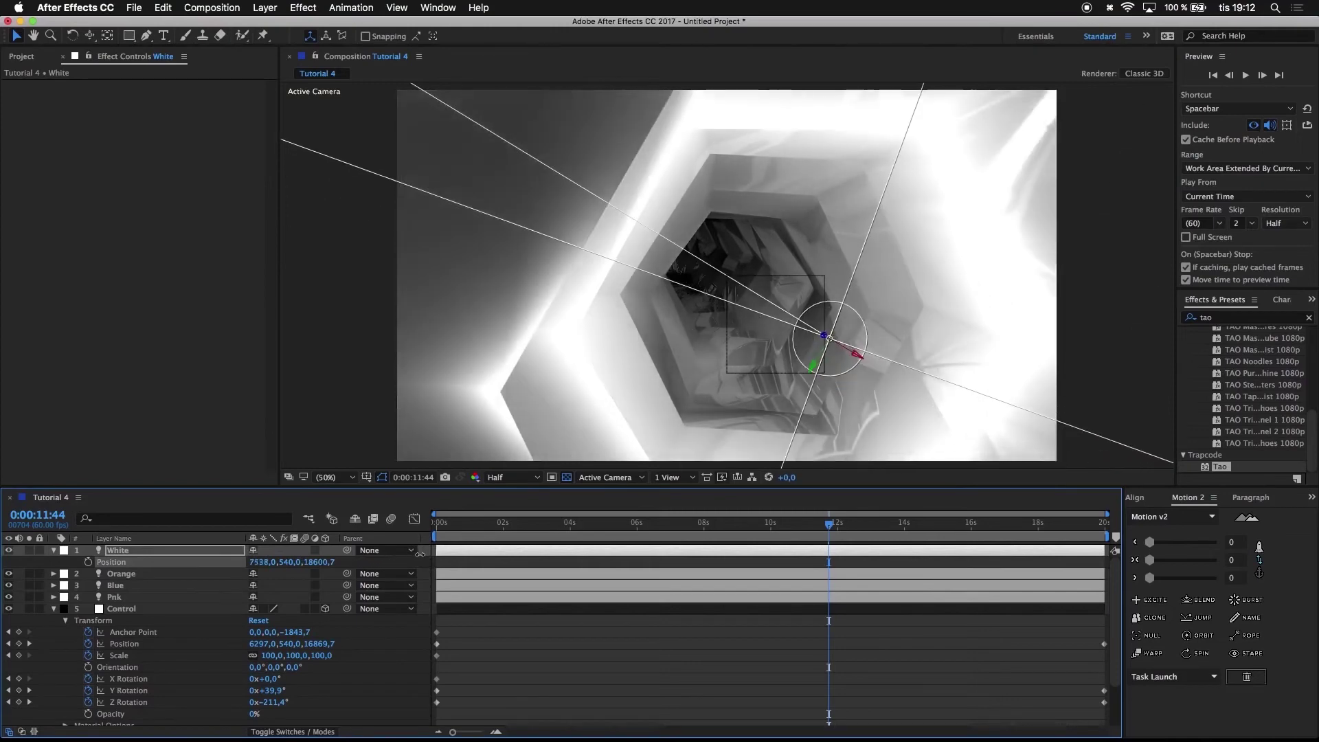
- At 0:00:15:06, begin a new spot light and set its color to green (00FFA1)
left_click_drag(768, 527, 943, 481)
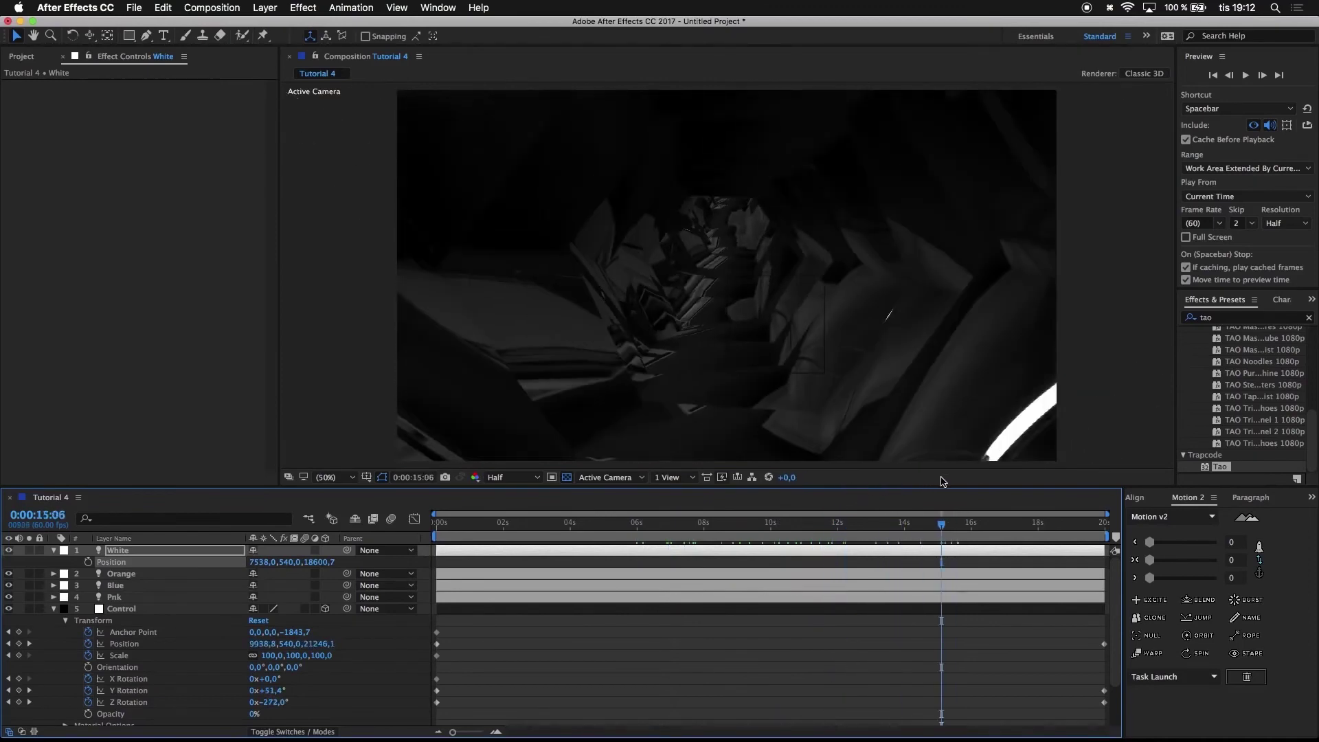
left_click(53, 551)
right_click(406, 629)
mouse_move(429, 613)
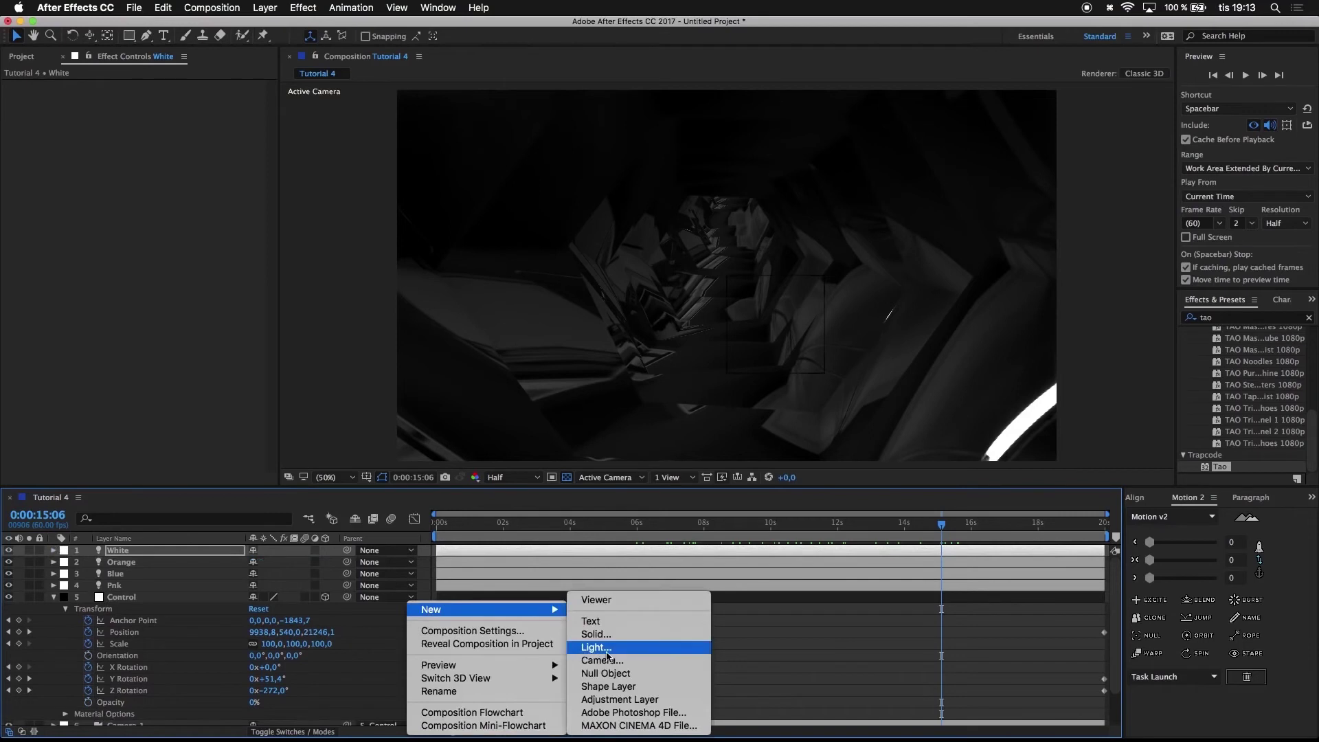
left_click(595, 647)
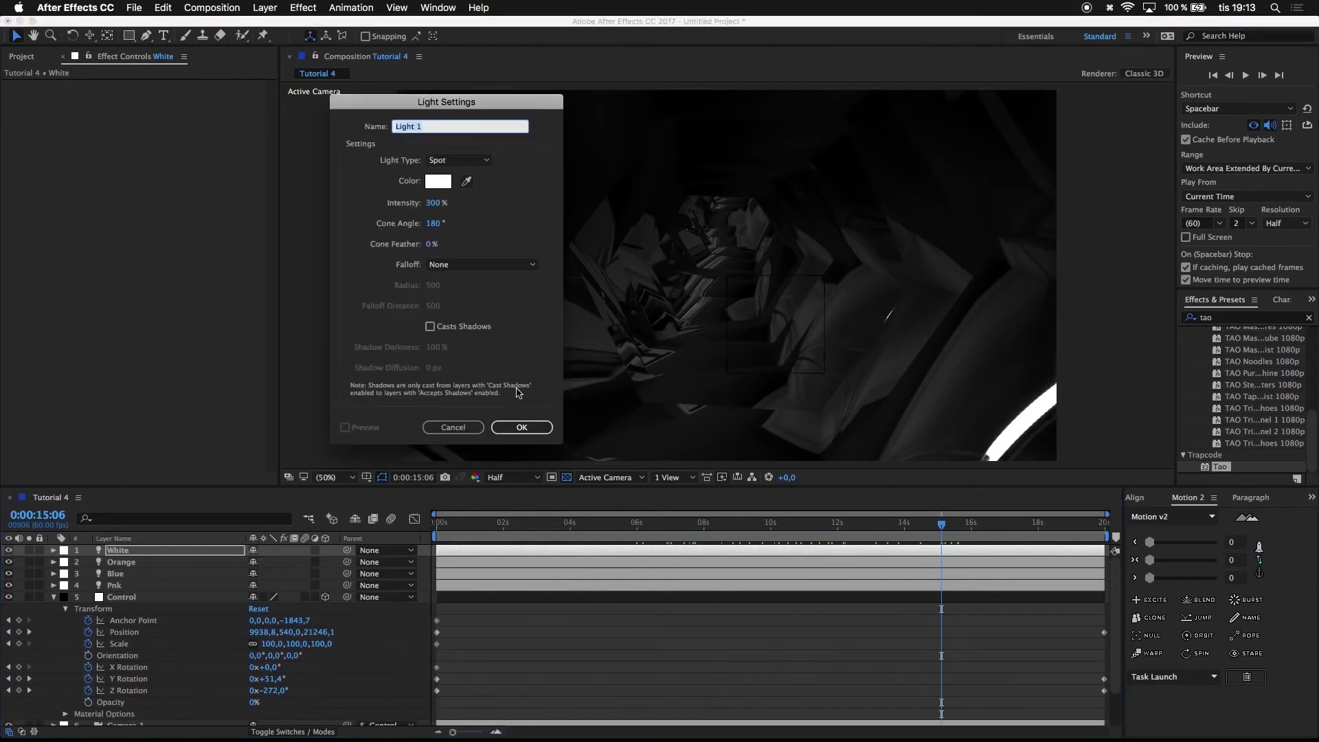
left_click(438, 182)
left_click_drag(312, 362, 312, 432)
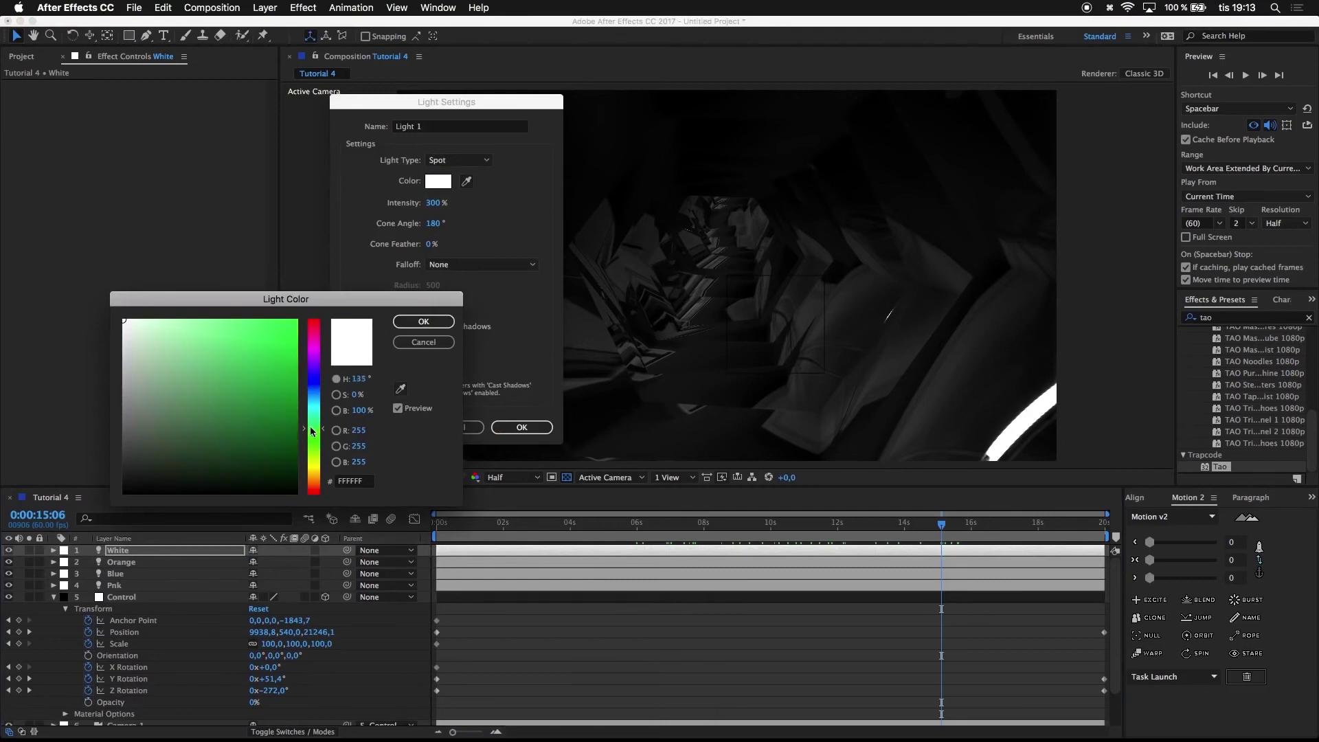
left_click_drag(259, 379, 587, 144)
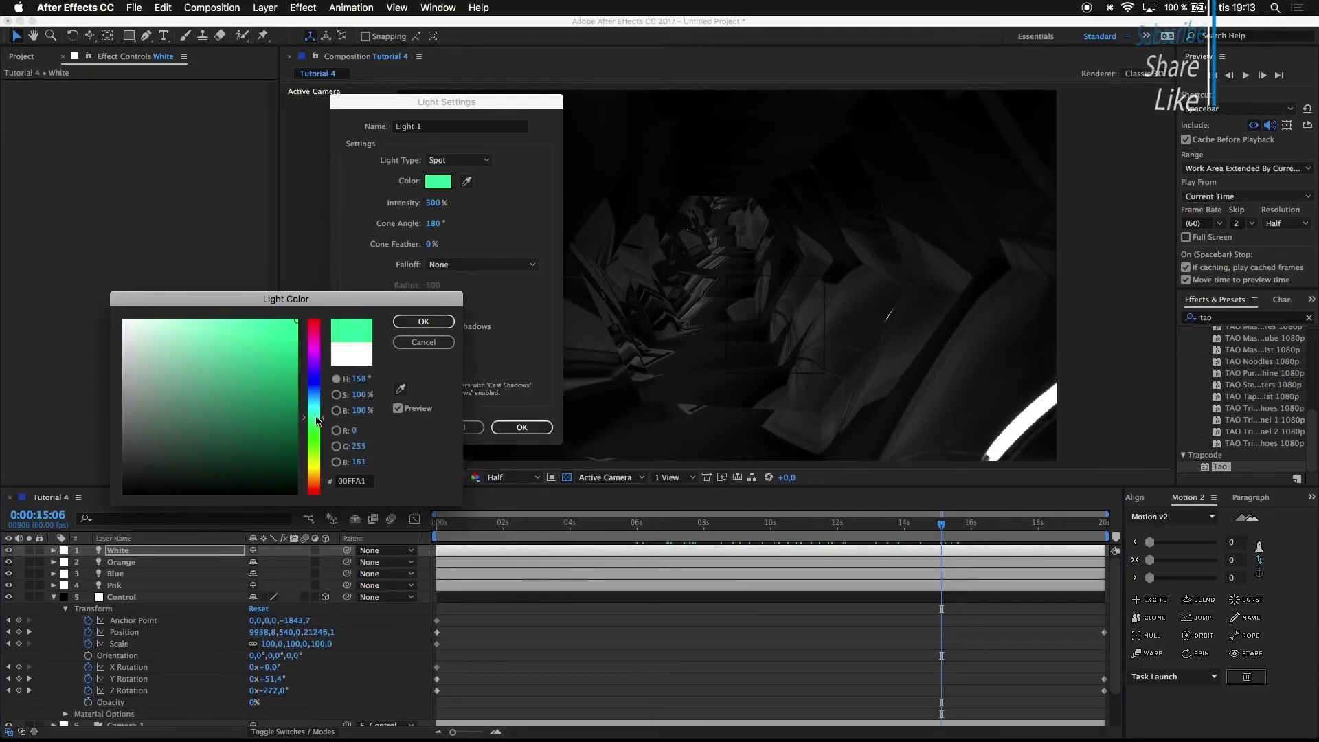
key("Return")
- Name the new spot light Green and create it
left_click_drag(439, 131, 318, 89)
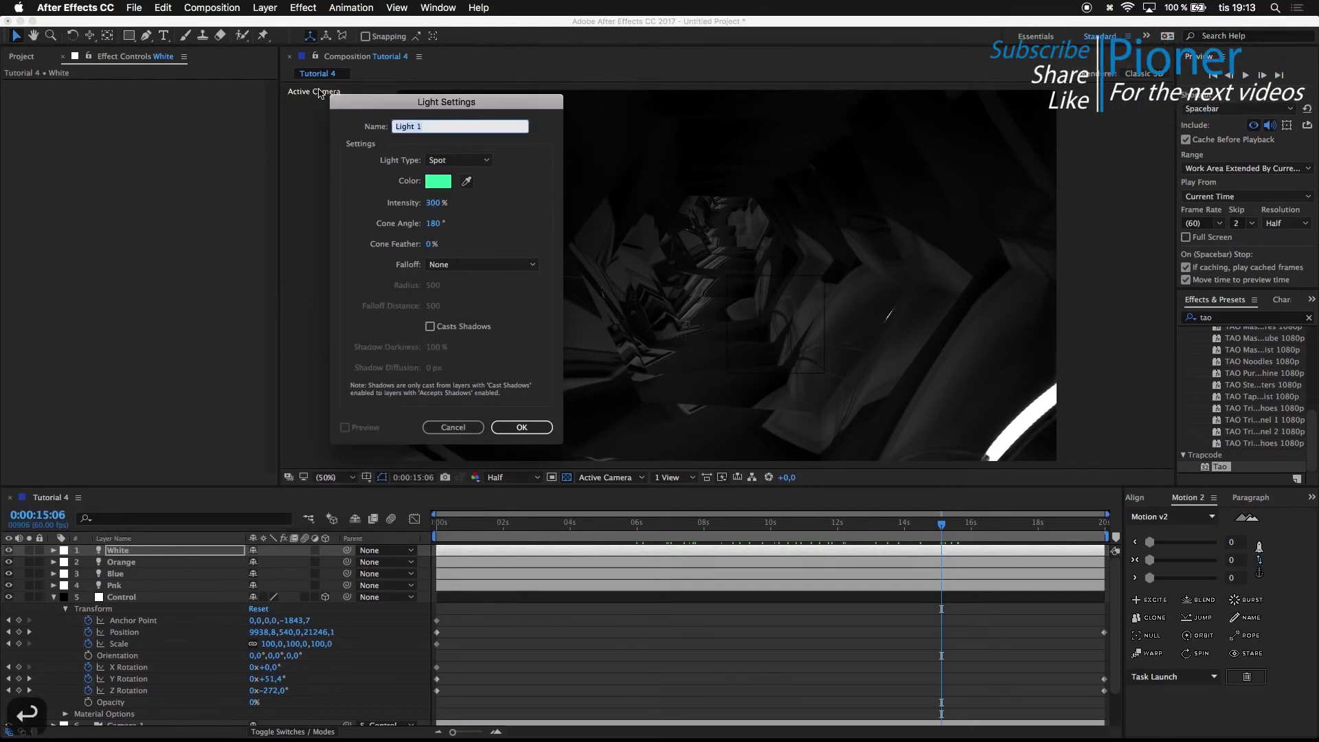
type("B")
key("BackSpace")
type("Green")
key("Return")
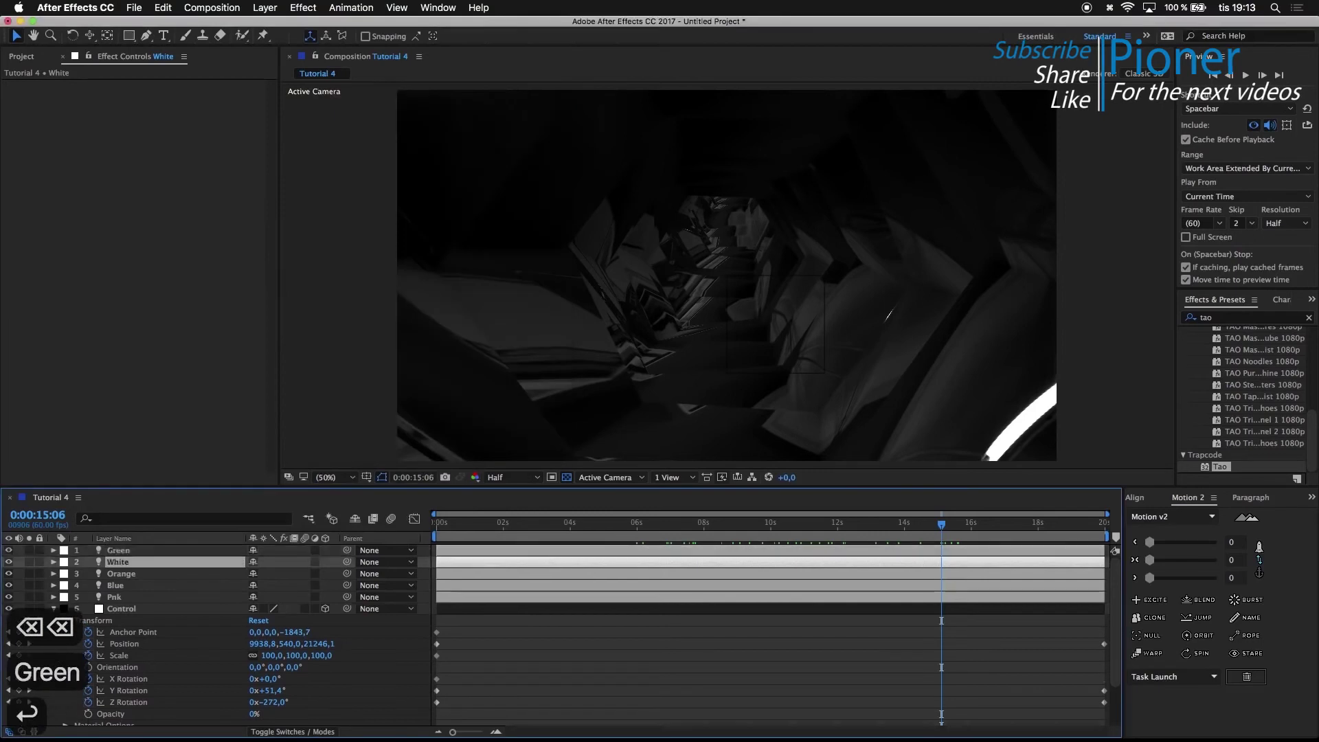
- Copy the Control layer's X position, 9938.8, and Y position, 540, to the Green light's Position
key("p")
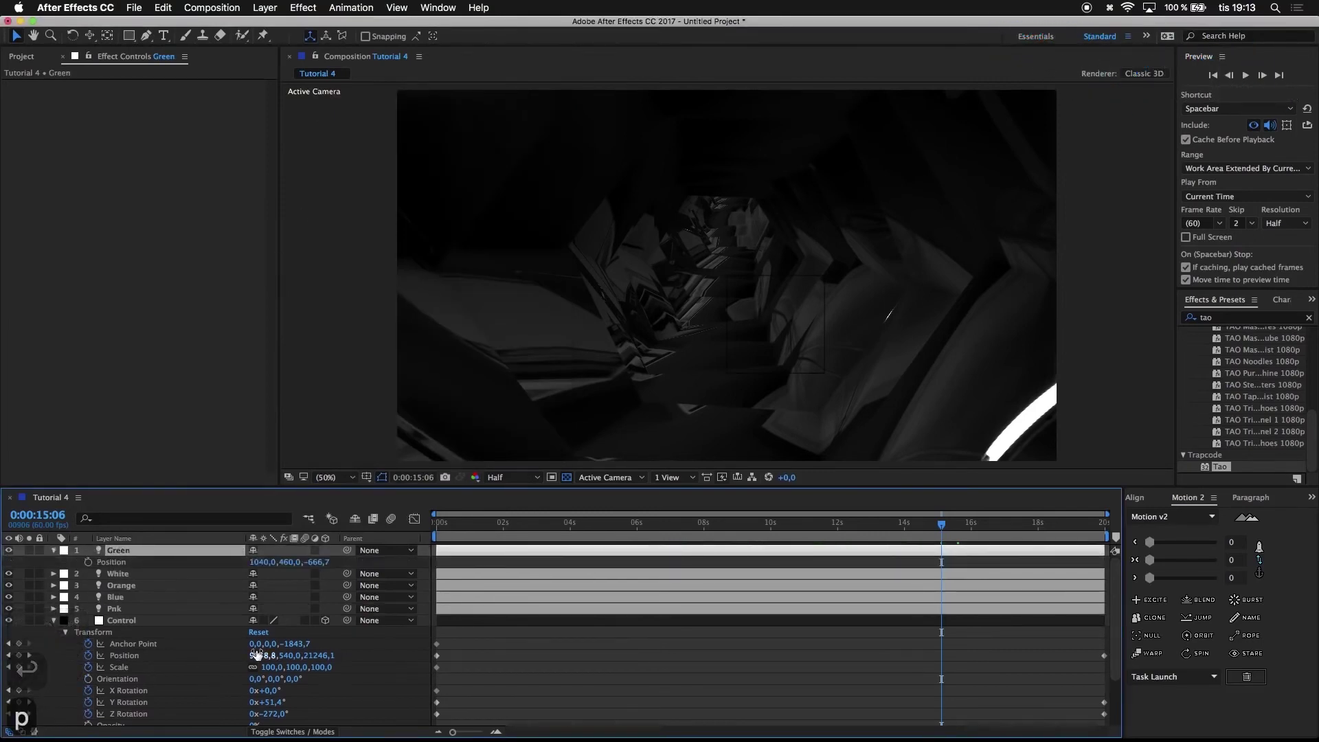
key("super+c")
left_click(260, 562)
key("super+v")
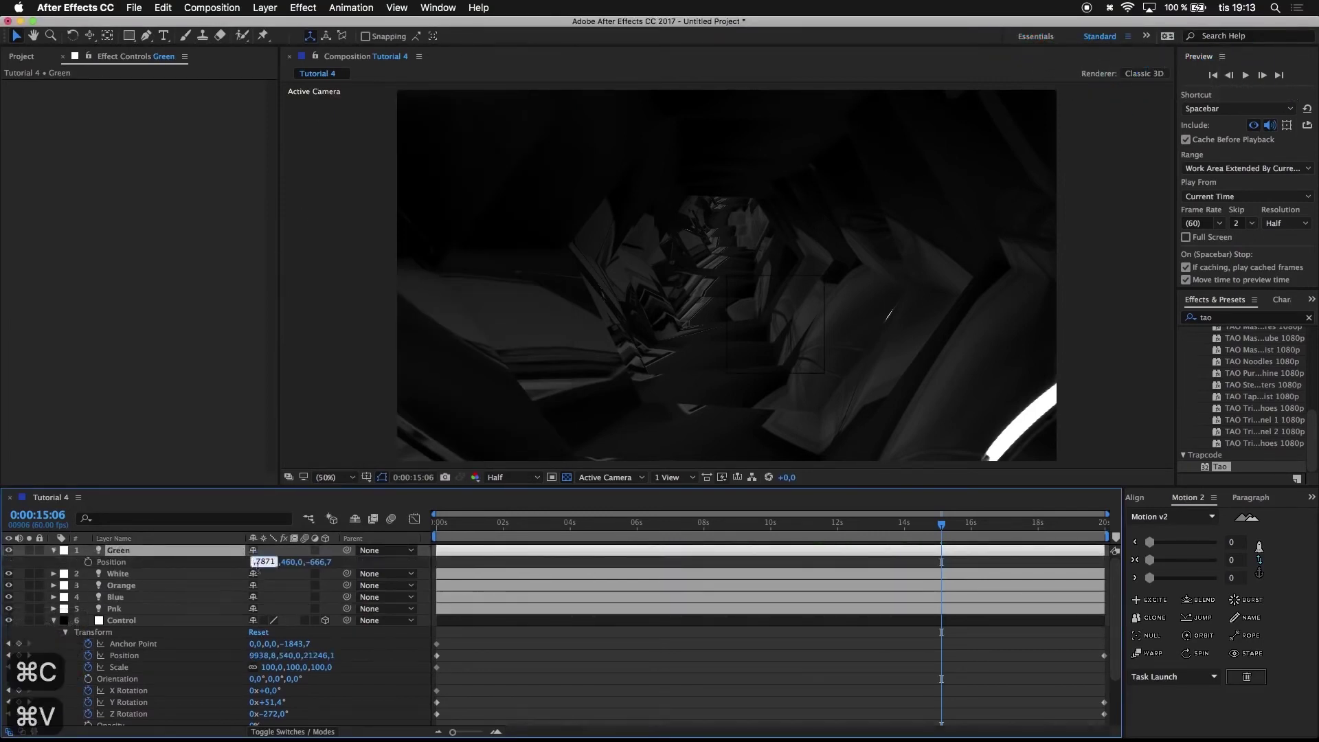
left_click(285, 656)
key("super+c")
left_click(287, 562)
key("super+v")
- Copy the Control layer's Z position, 21246.1, to the Green light, and shift the light farther along the tunnel to X about 11357.8
left_click(326, 657)
key("super+c")
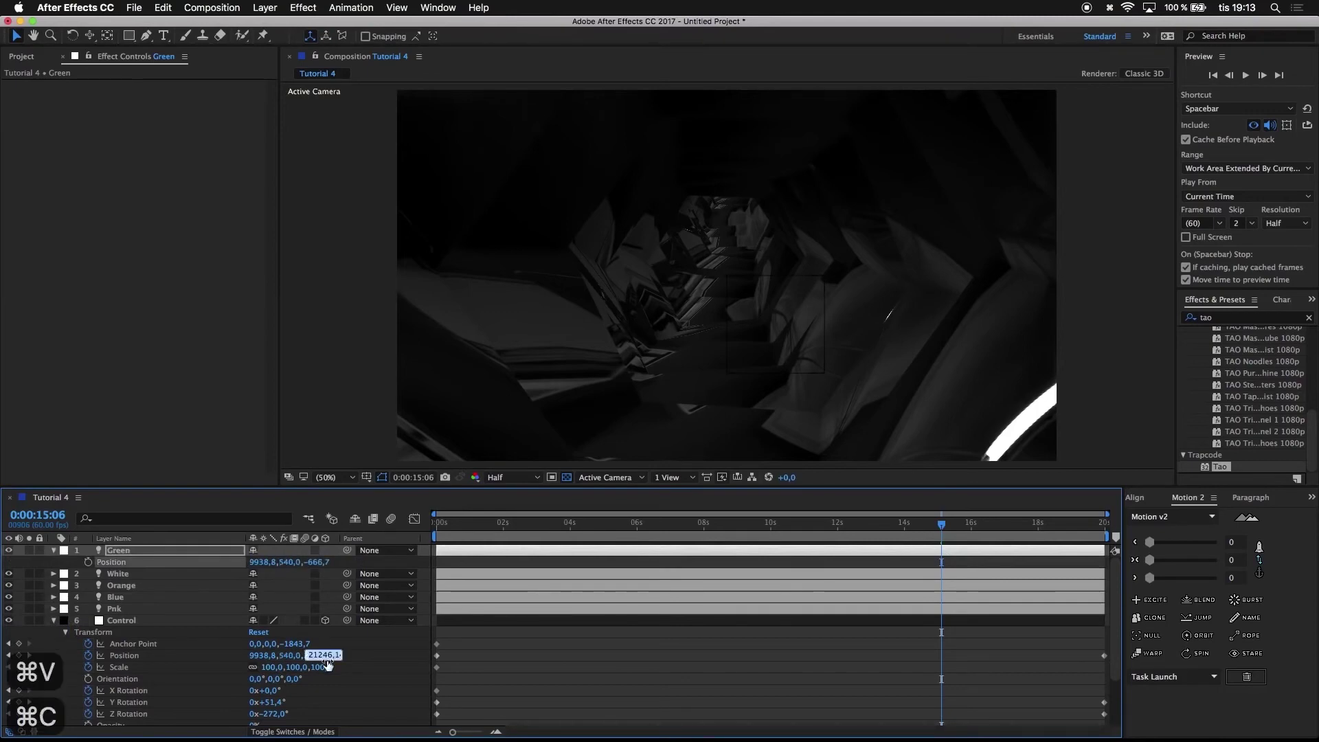
left_click(316, 562)
key("super+v")
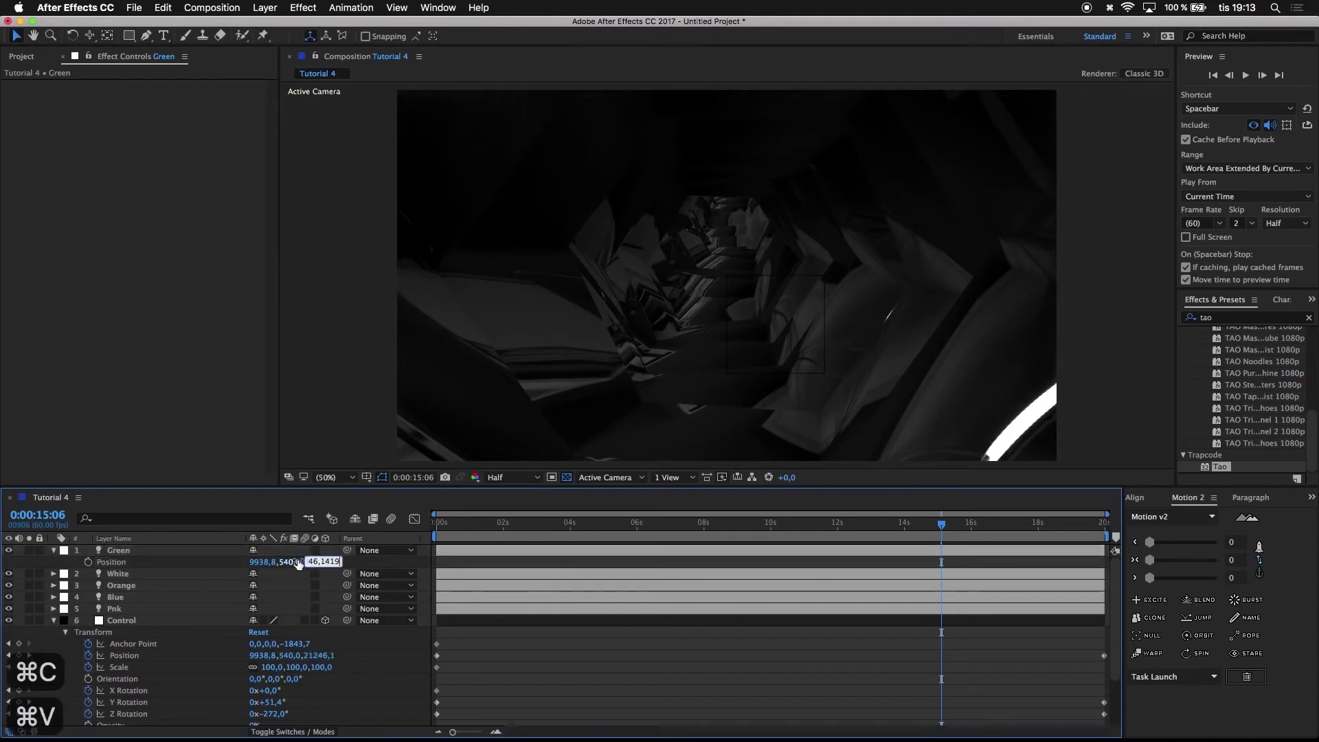
left_click(376, 568)
left_click_drag(325, 563, 433, 481)
left_click_drag(501, 540, 1046, 381)
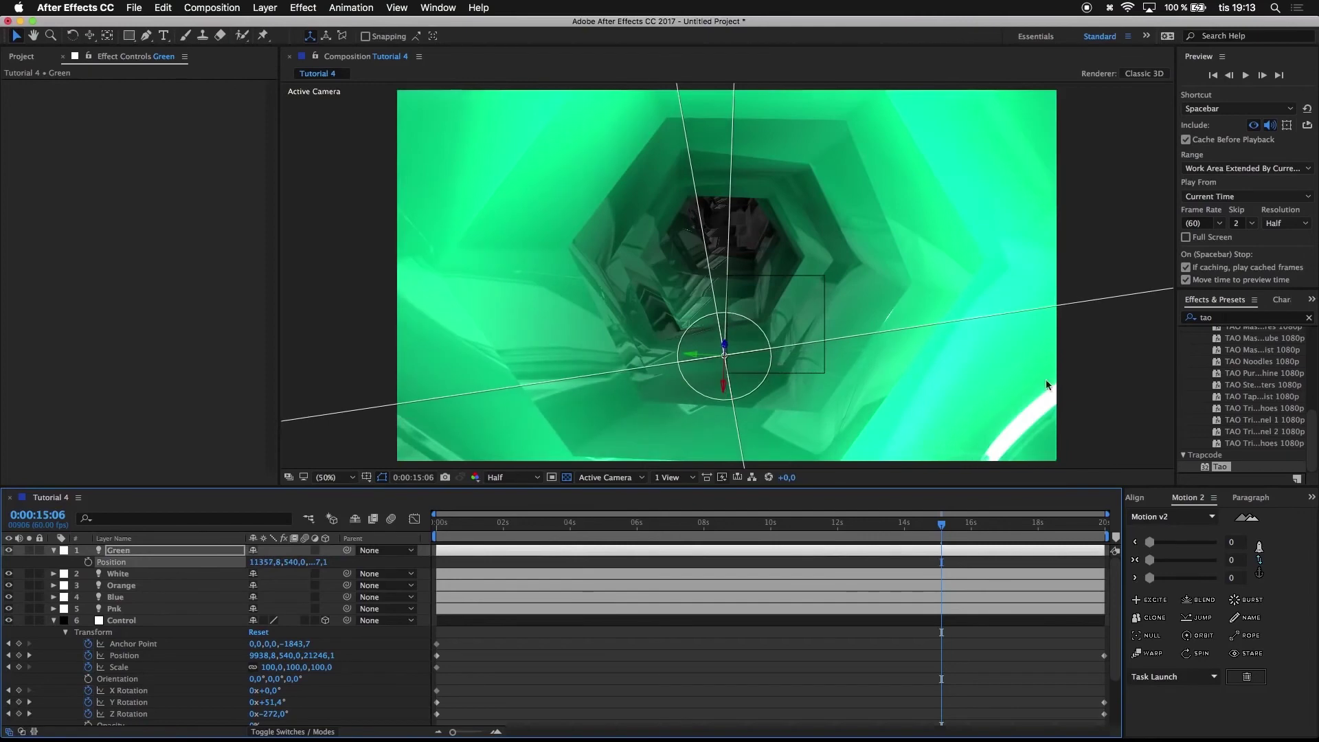
- Turn off the transparency grid, and collapse the Green and Control layers' properties with the current time at 0:00:00:00
left_click_drag(925, 529, 1050, 507)
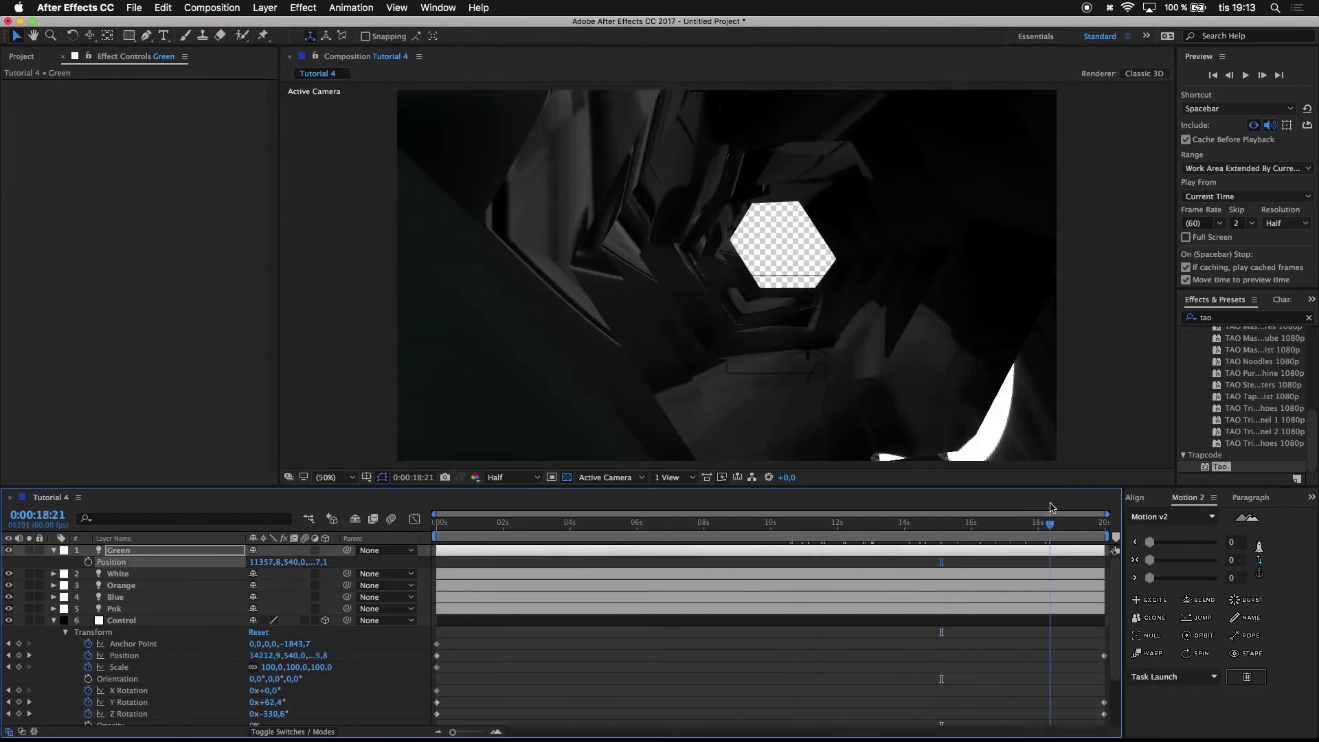
left_click(567, 478)
left_click_drag(1016, 525, 387, 532)
key("p")
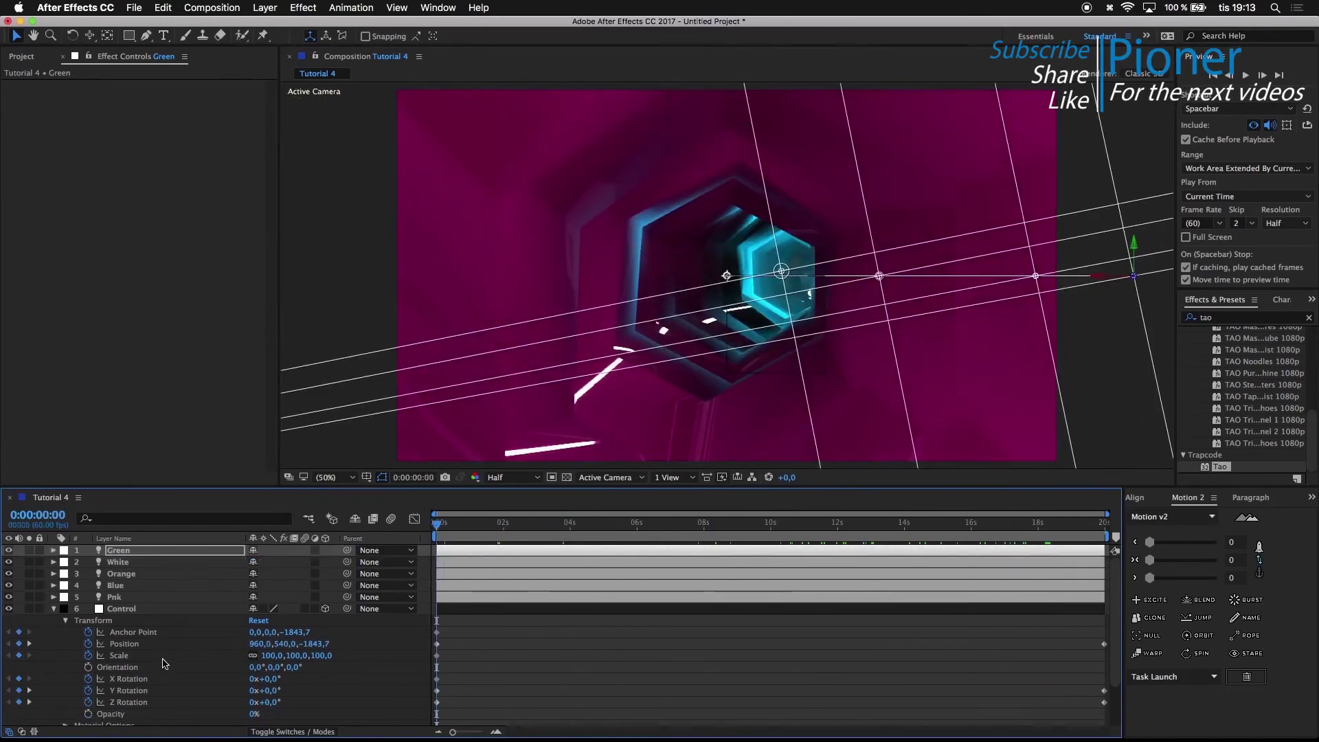
left_click(55, 609)
left_click_drag(479, 526, 393, 530)
- Add a new null object to the composition and apply the Slider Control effect to it
left_click(145, 713)
right_click(145, 713)
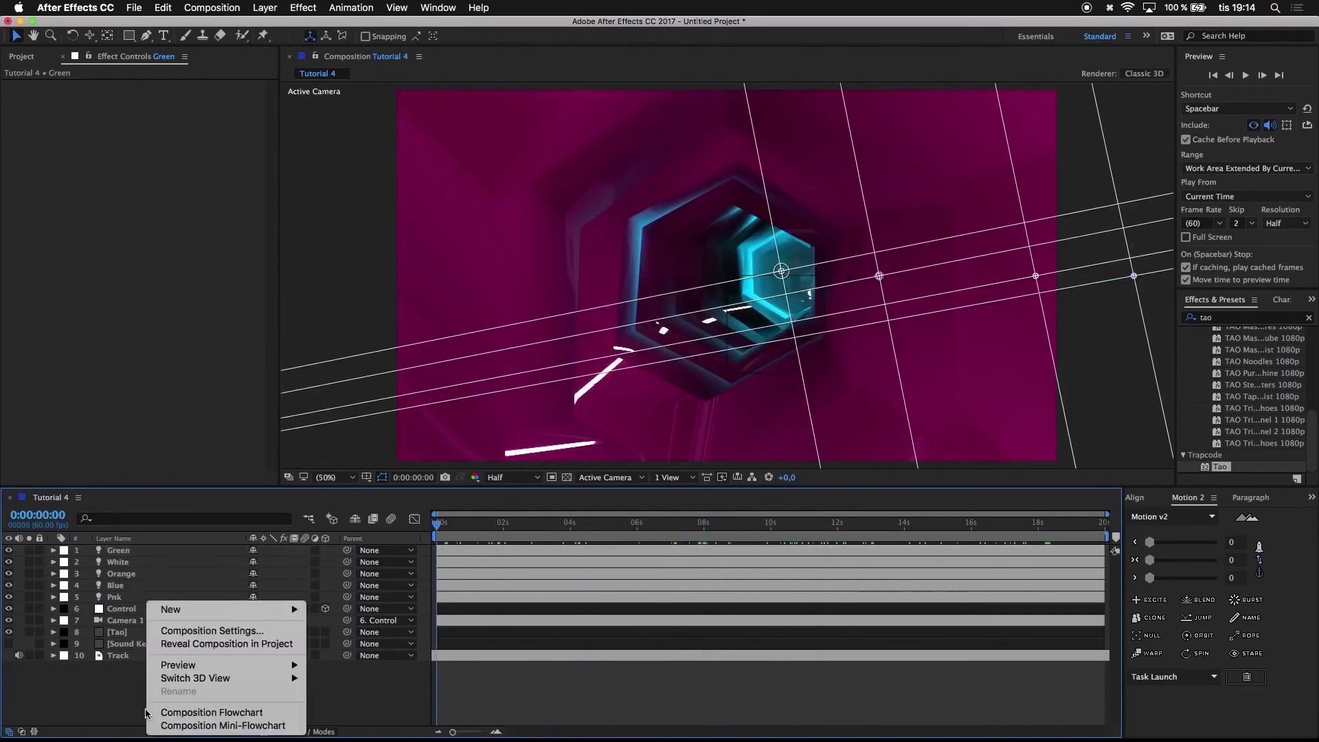
mouse_move(274, 610)
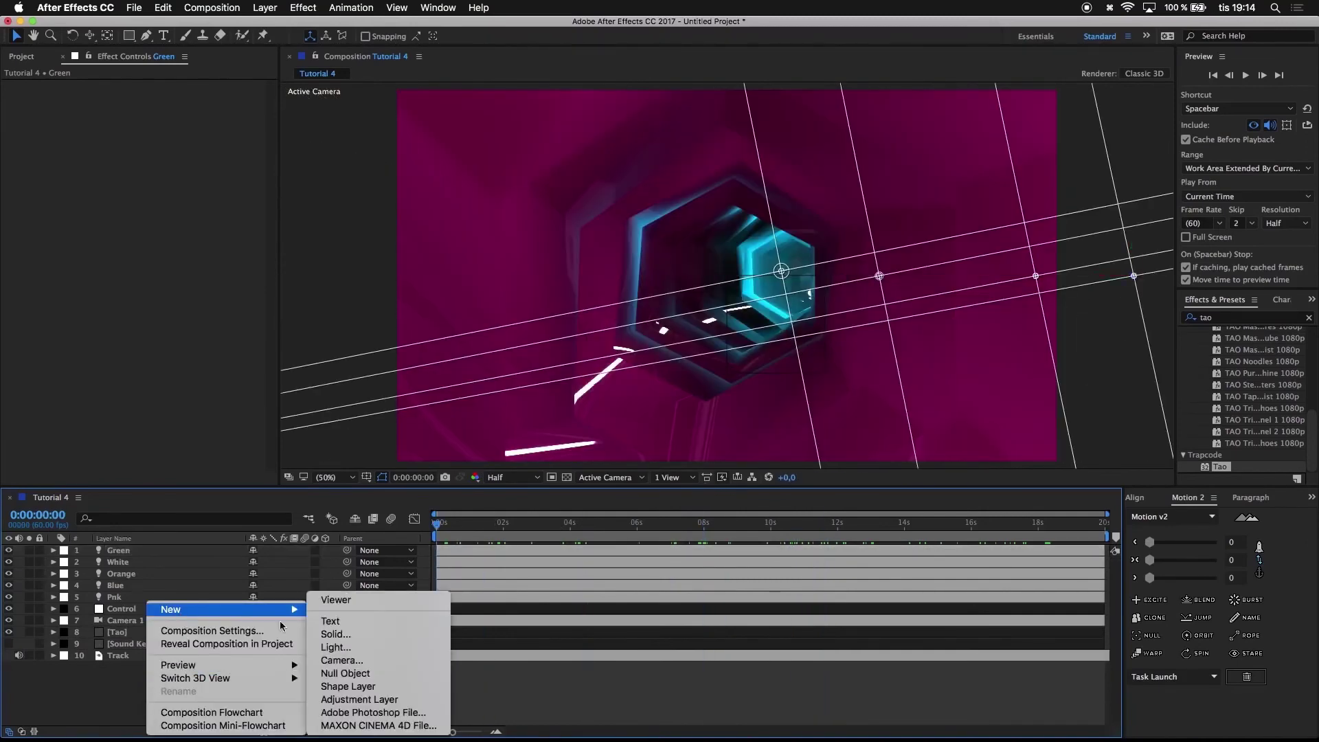
left_click(365, 675)
left_click_drag(1232, 319, 1144, 325)
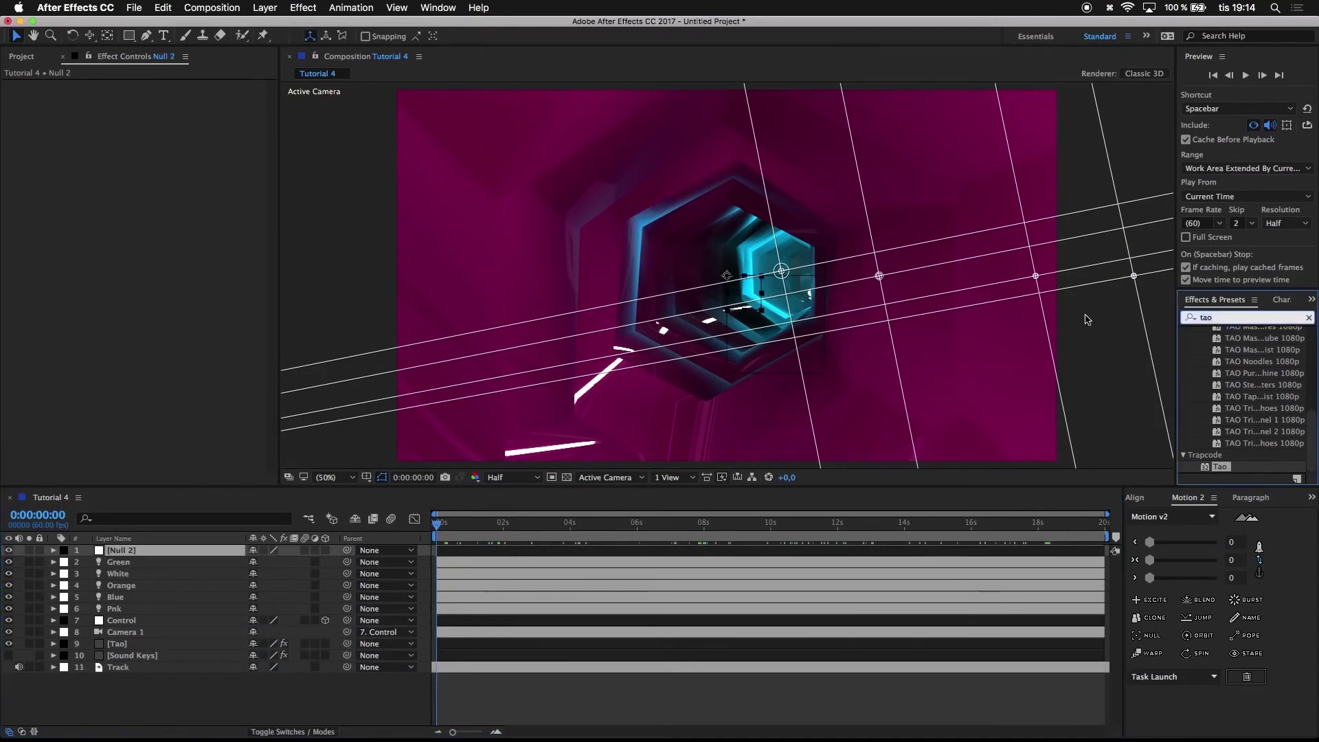
type("slider")
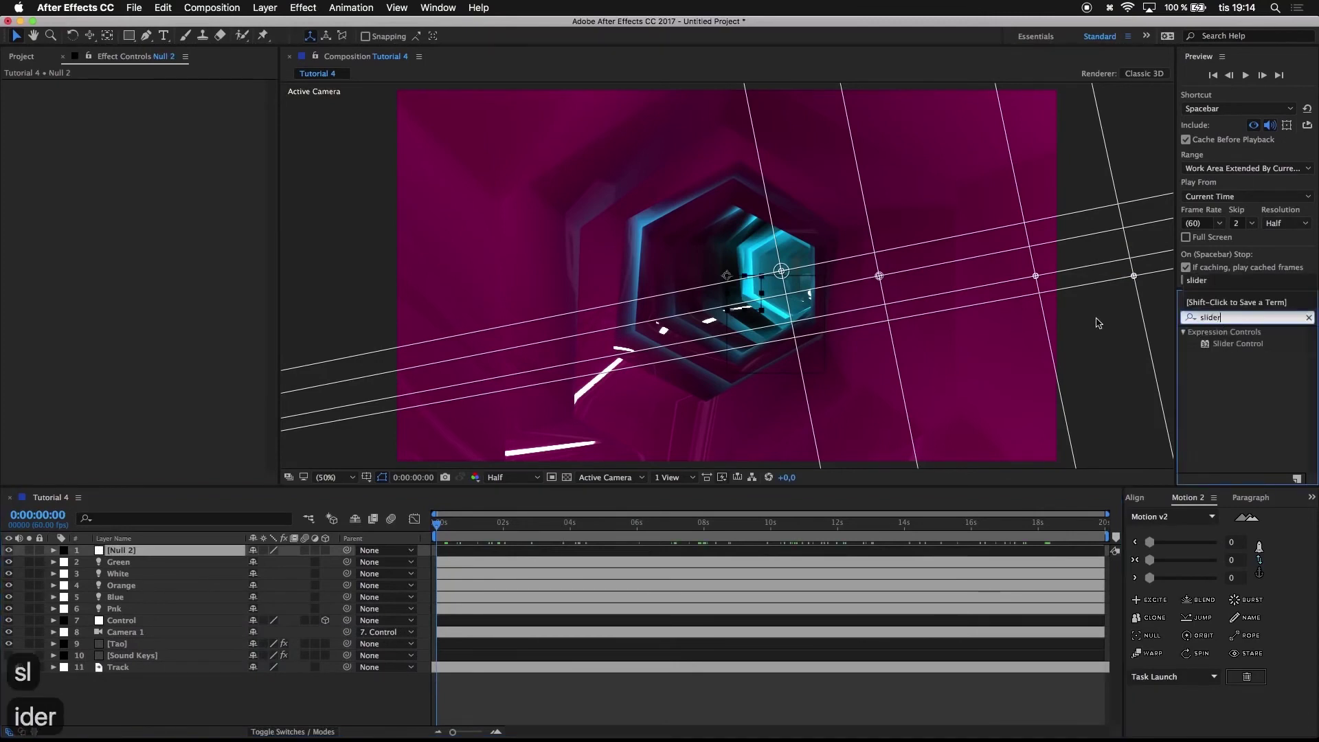
left_click_drag(1237, 344, 115, 555)
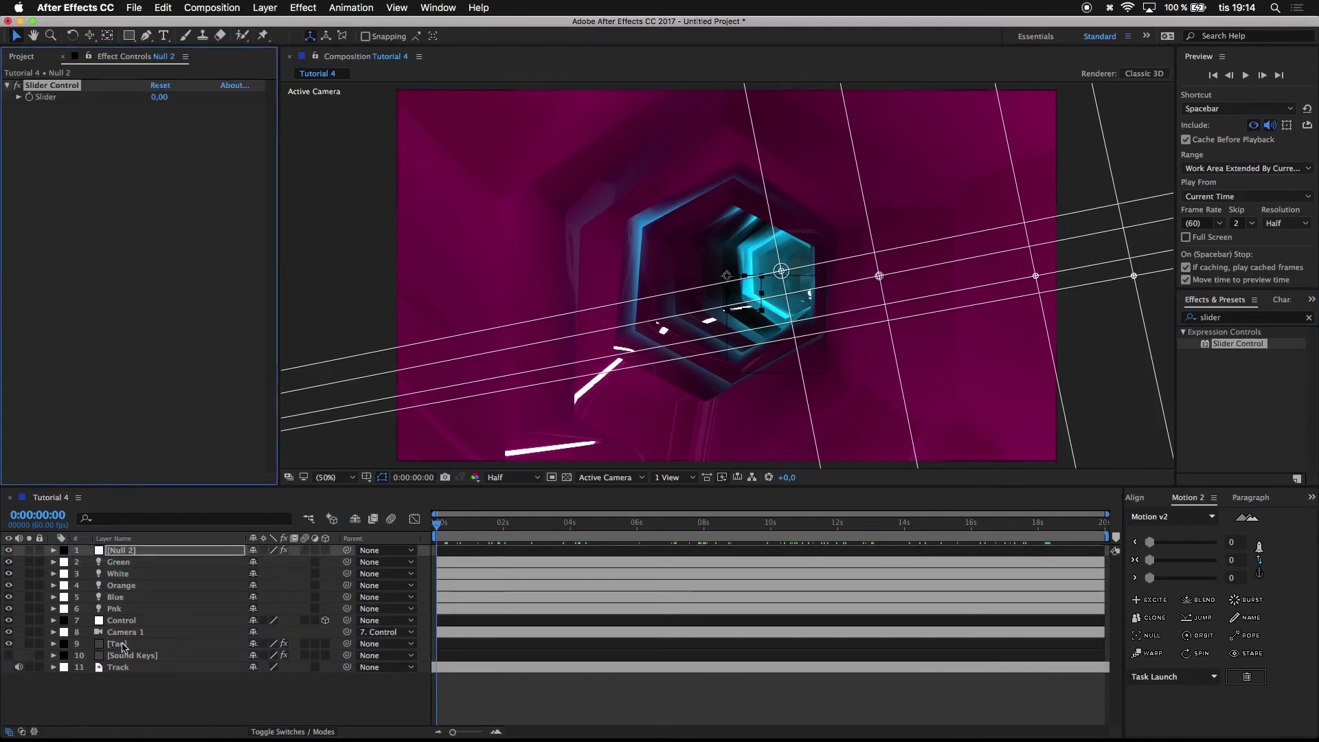
- Set the Range 1 Falloff of the Sound Keys effect to Exponential
left_click(123, 657)
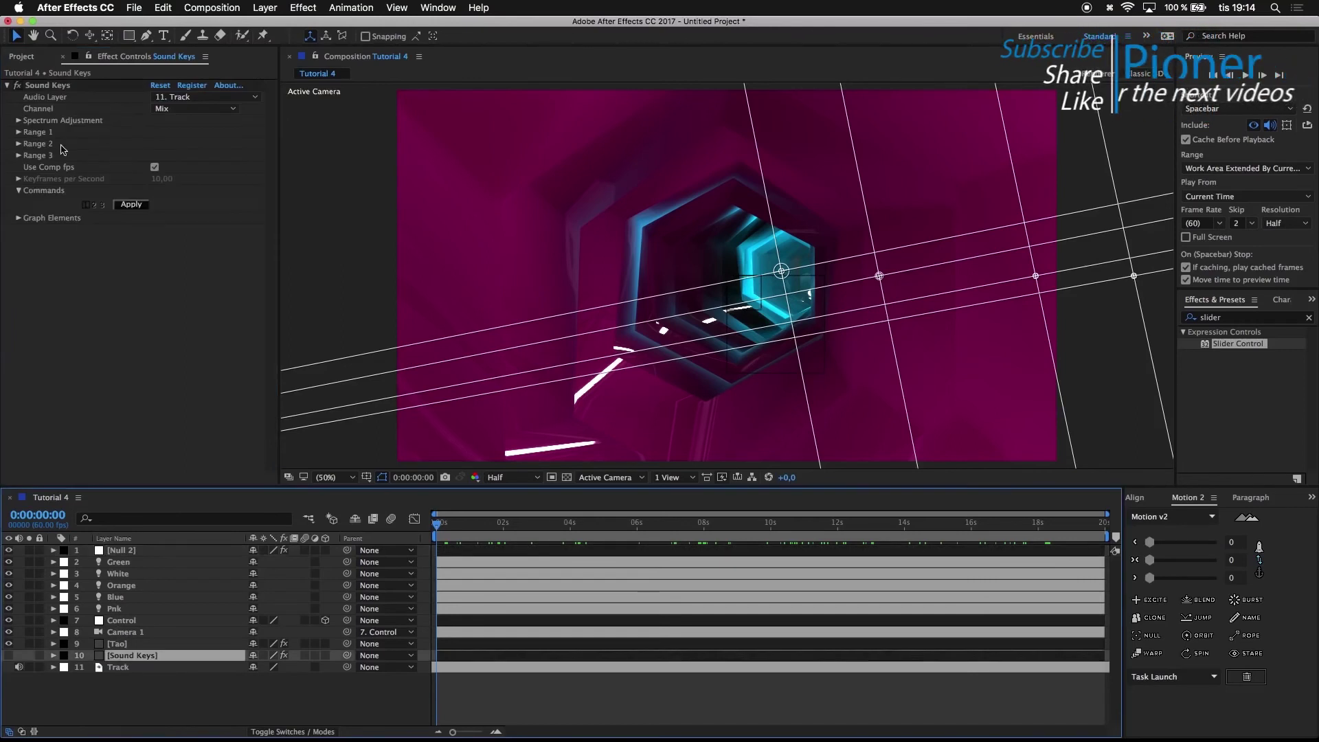
left_click(19, 133)
left_click(182, 192)
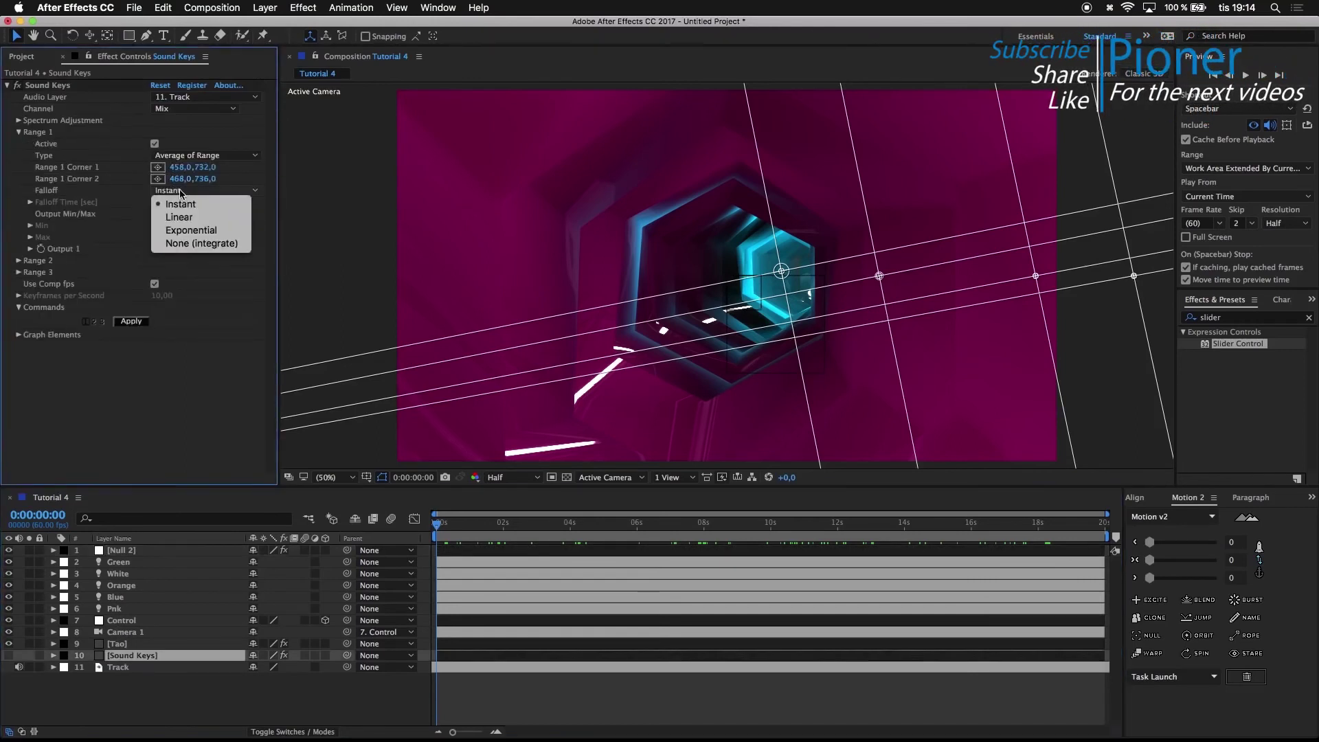
left_click(178, 231)
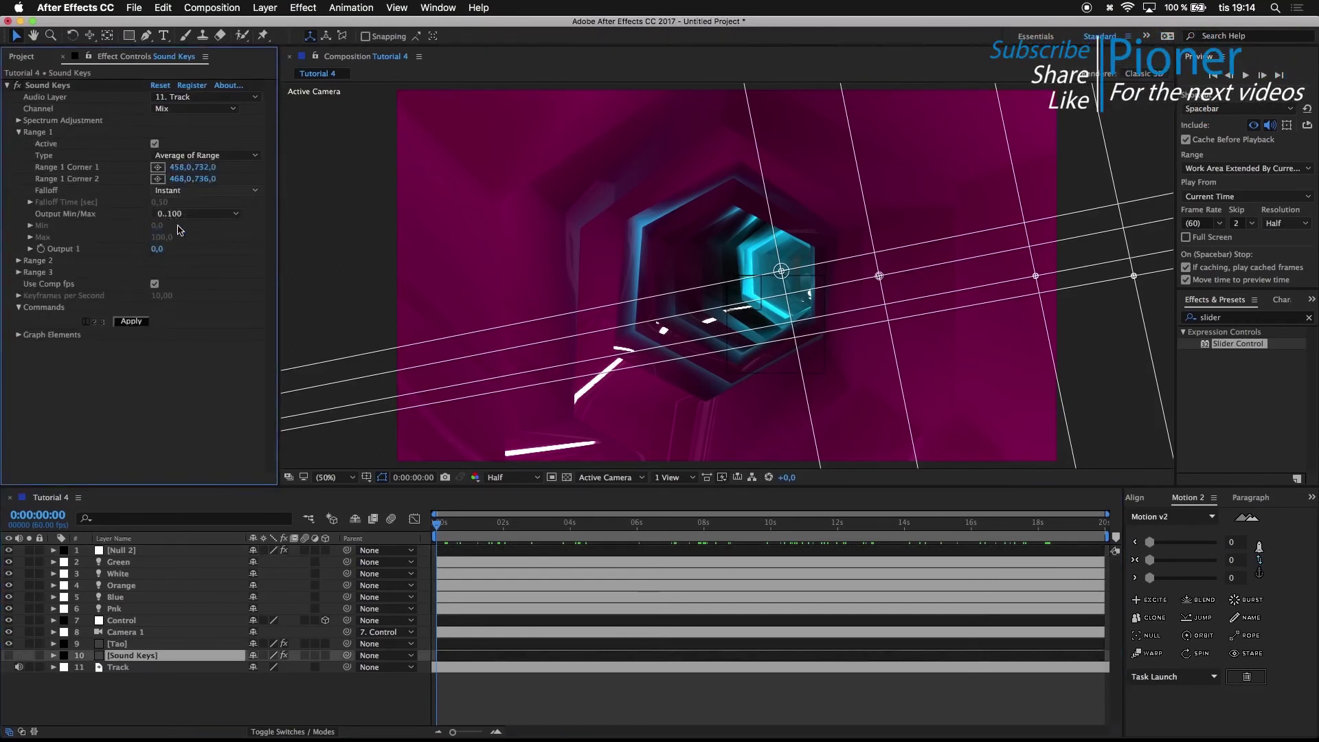
- Set the Sound Keys Range 1 Falloff Time to 1 second and its Output Min/Max to Custom
left_click(159, 203)
type("1")
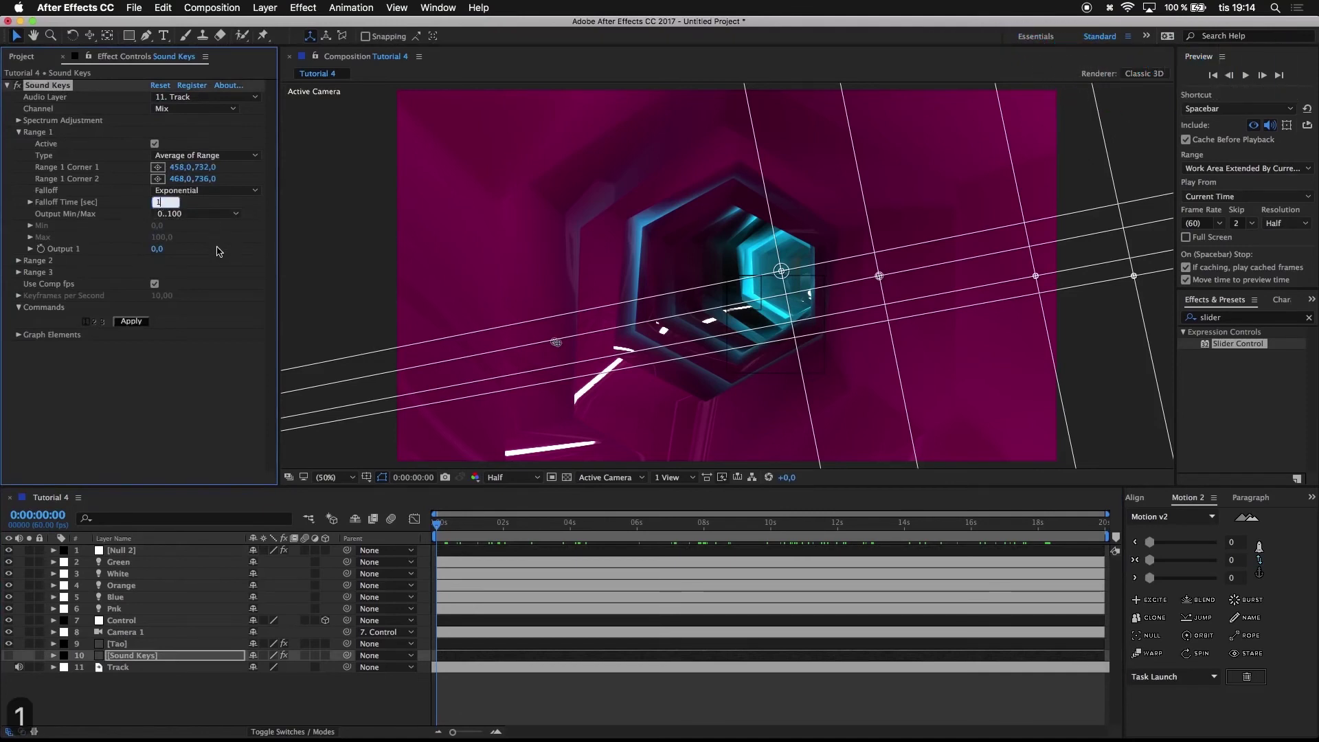
left_click(217, 258)
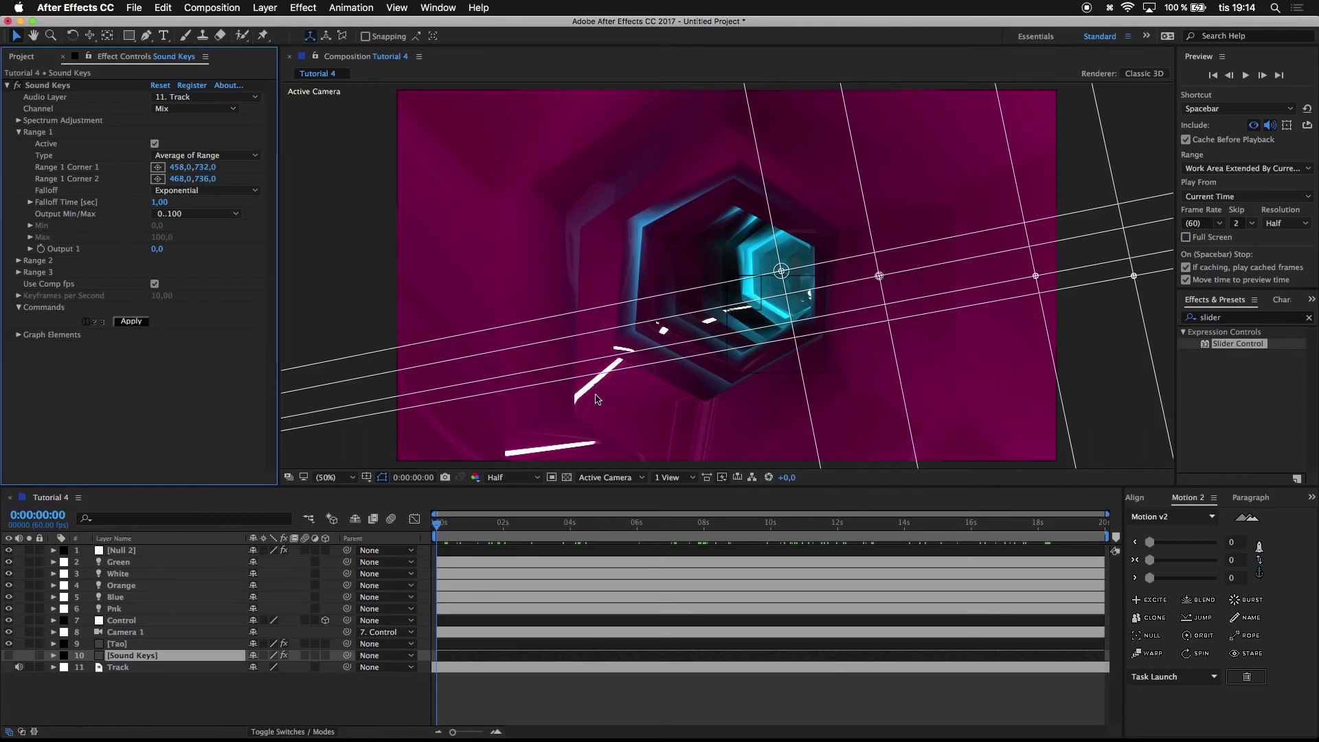
left_click(171, 214)
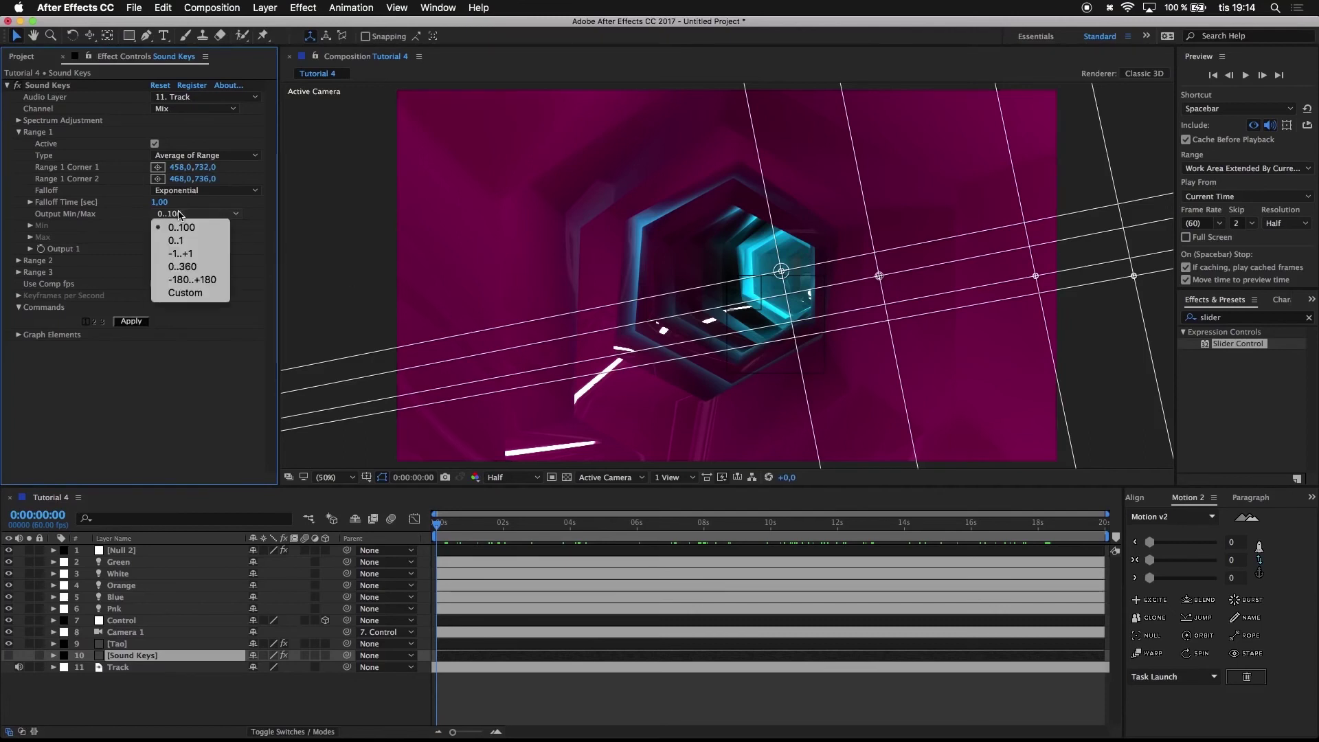
left_click(180, 294)
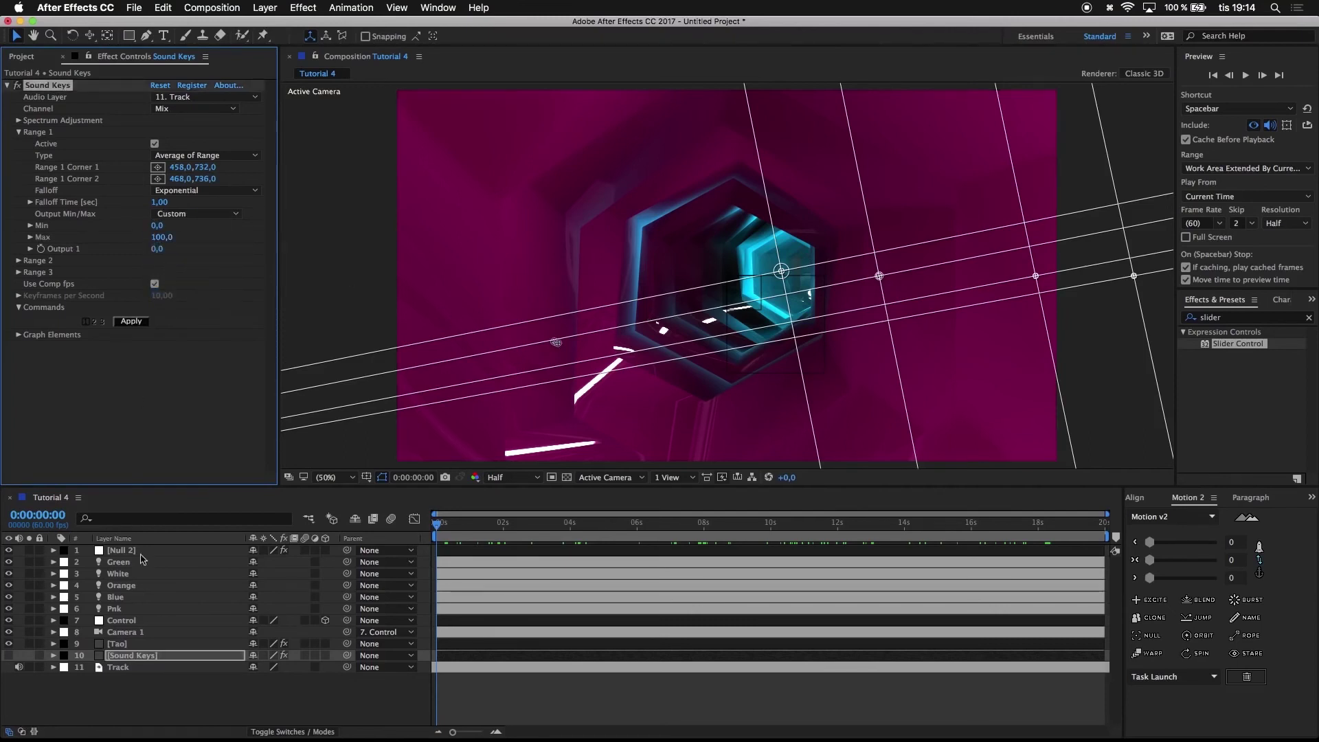
- Try out different Intensity values on the Pnk light and leave it at 395%
left_click(118, 562)
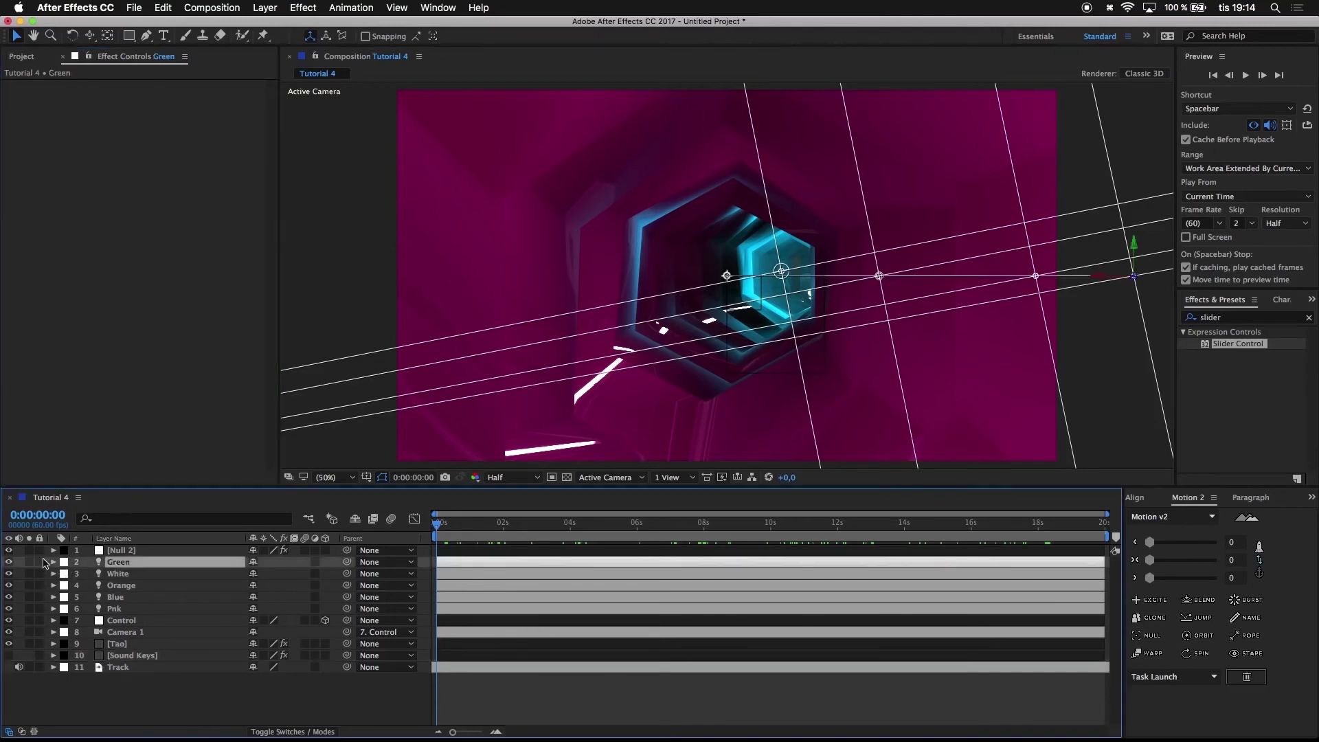
left_click(54, 608)
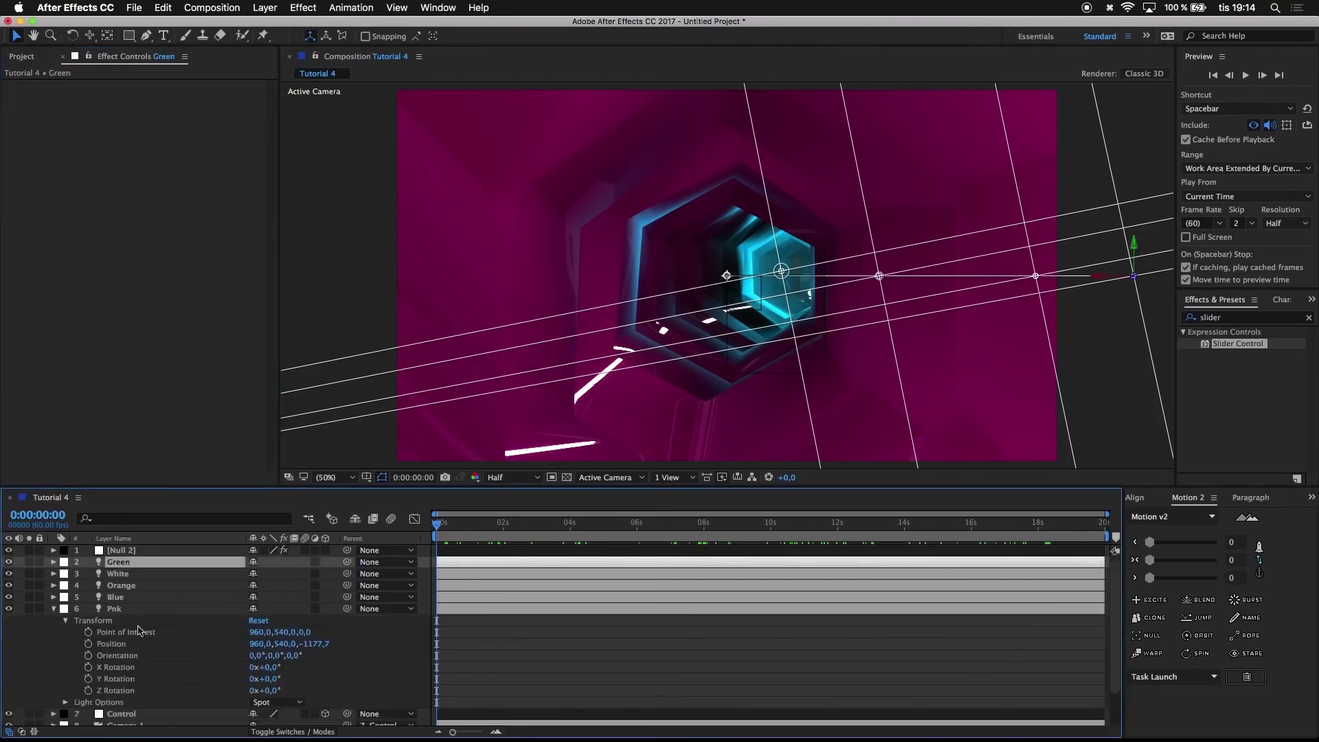
left_click(65, 621)
left_click(65, 633)
scroll(195, 637, "down", 3)
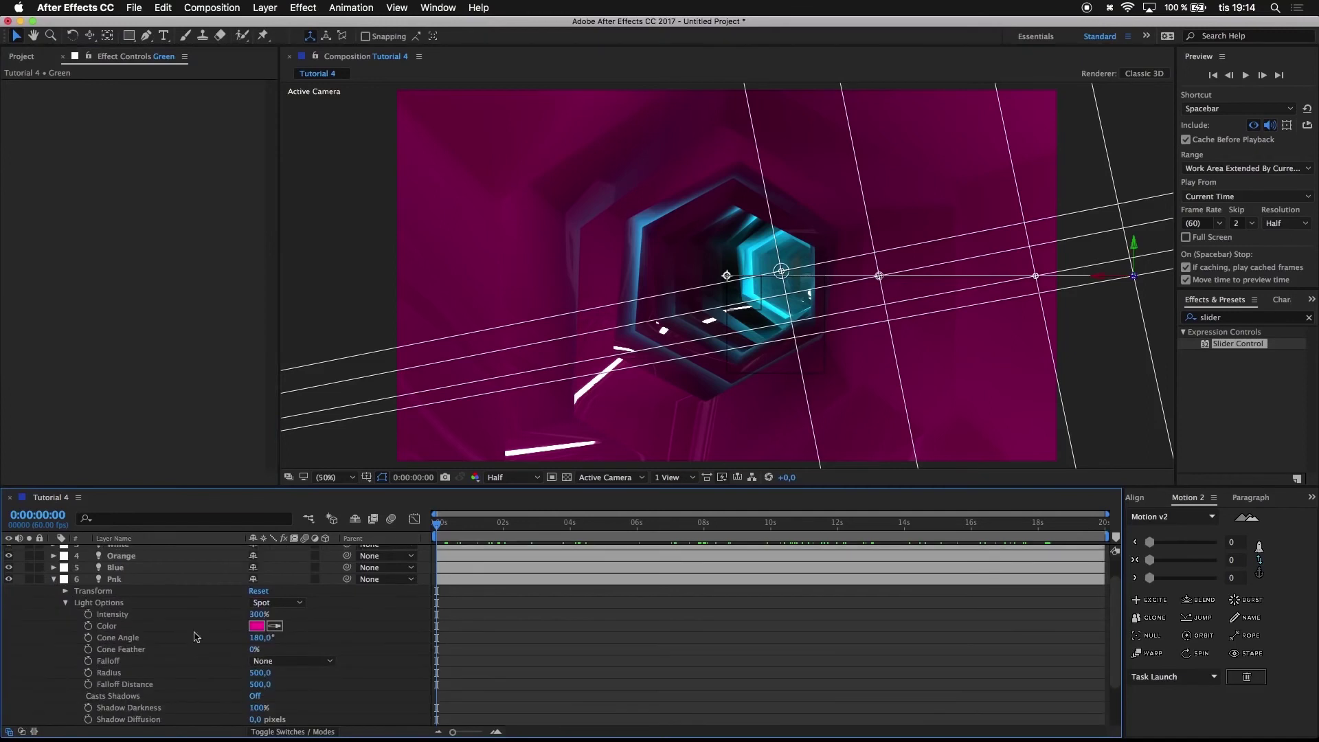
left_click_drag(260, 614, 290, 614)
left_click_drag(364, 608, 391, 602)
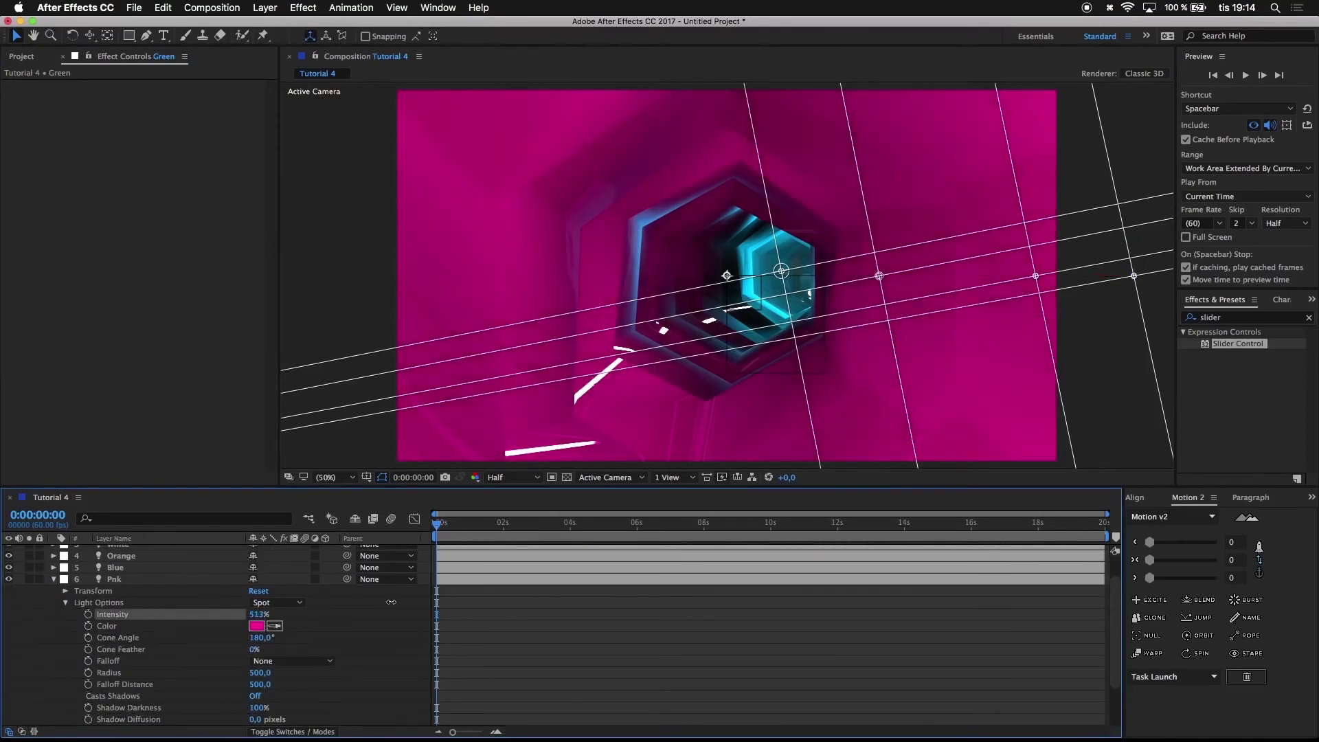
left_click_drag(268, 614, 289, 611)
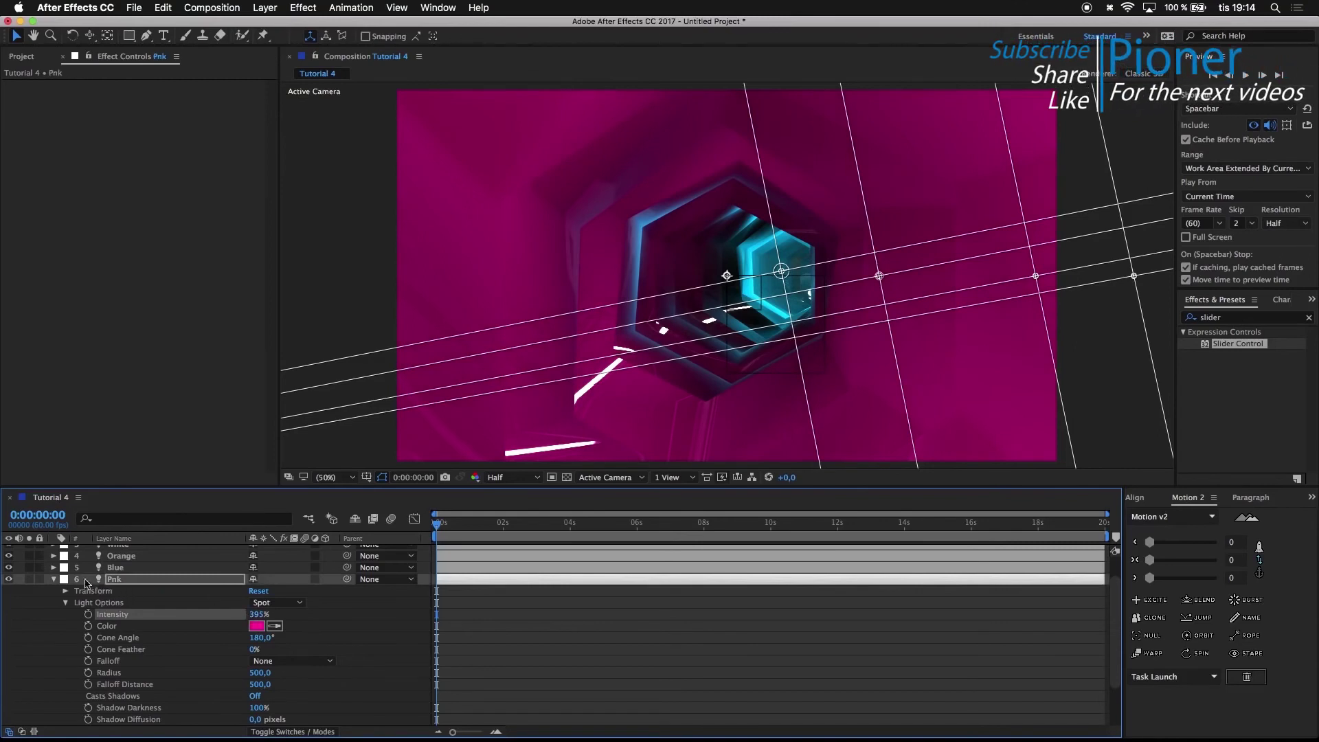
left_click(54, 579)
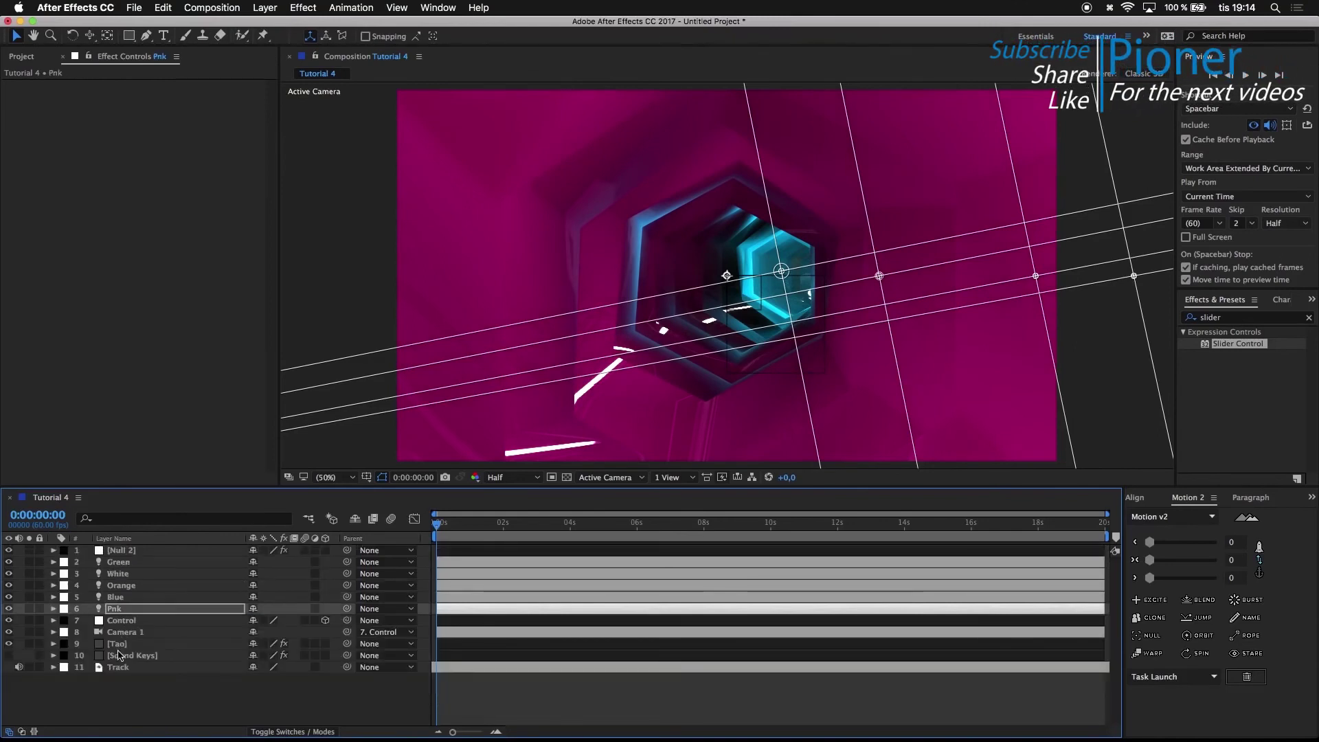
- Set the Sound Keys Range 1 output Max to 400 and apply the effect to generate the Output 1 keyframes
left_click(118, 655)
left_click(163, 237)
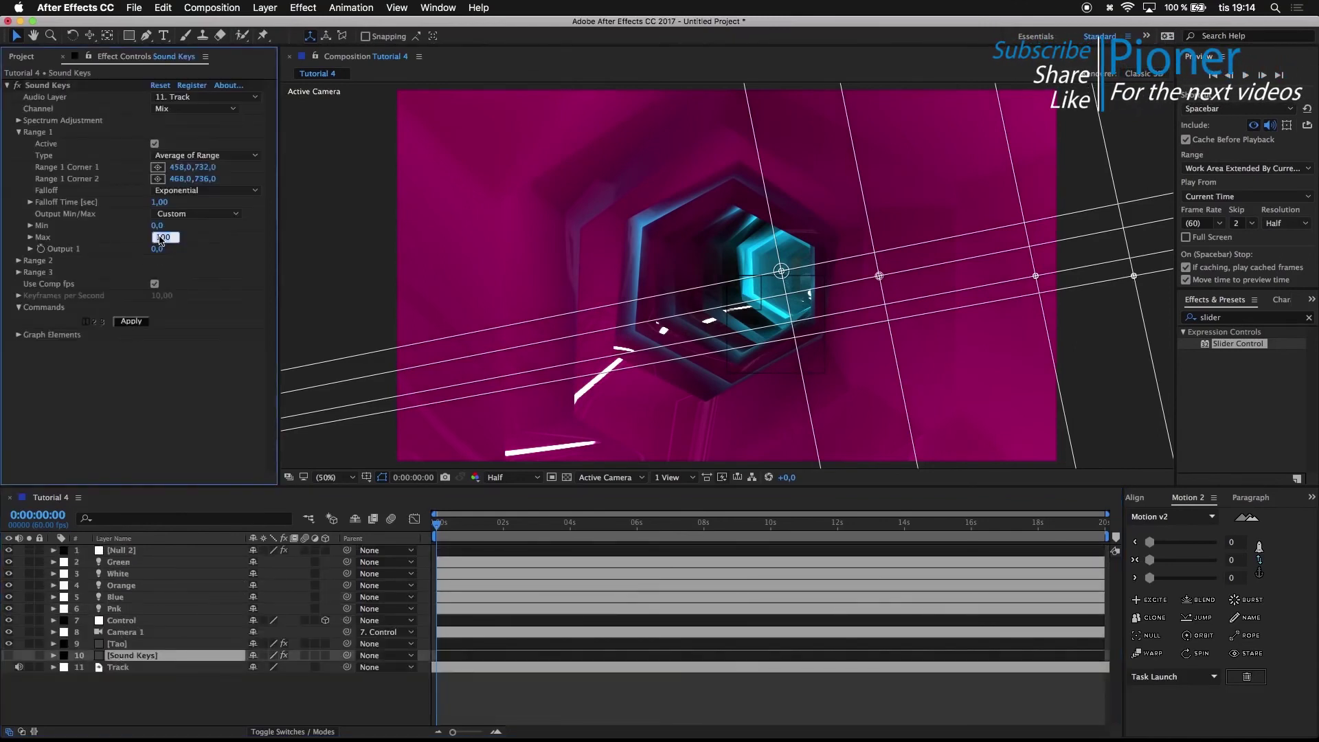
type("400")
left_click(216, 241)
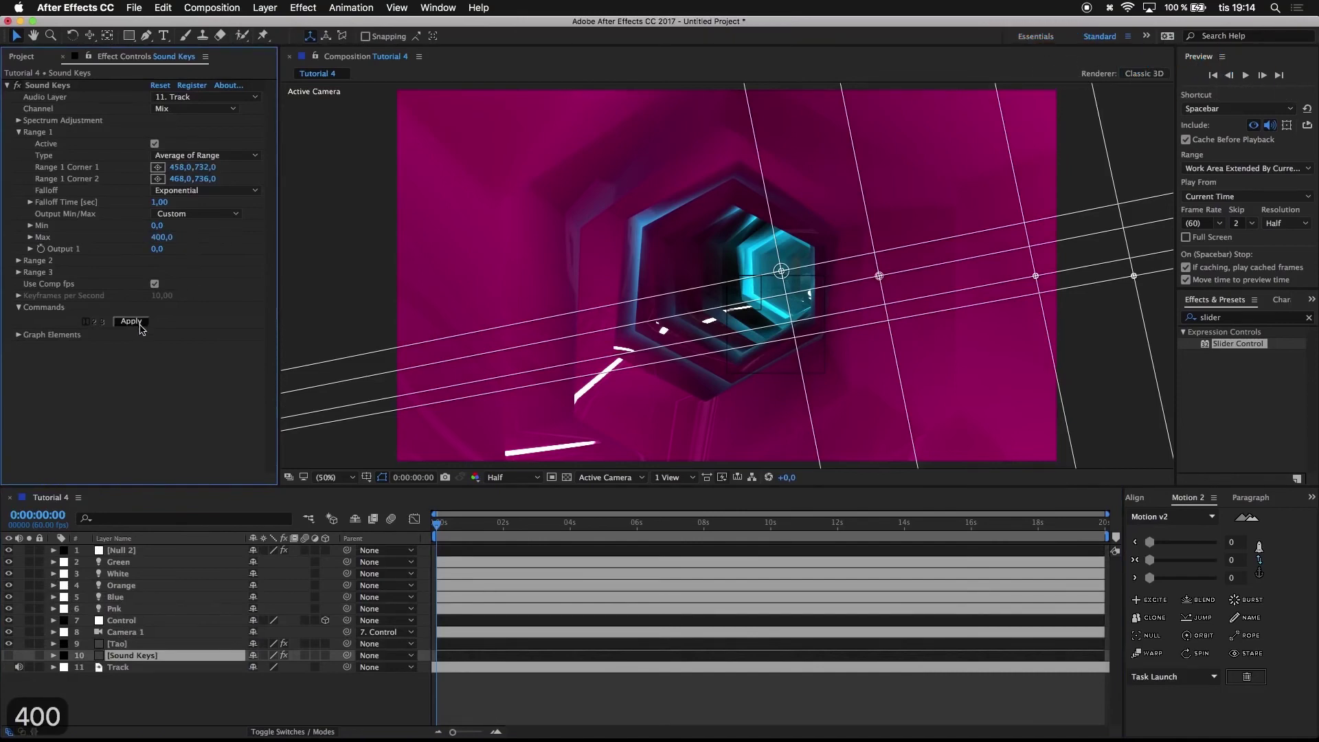
left_click(140, 324)
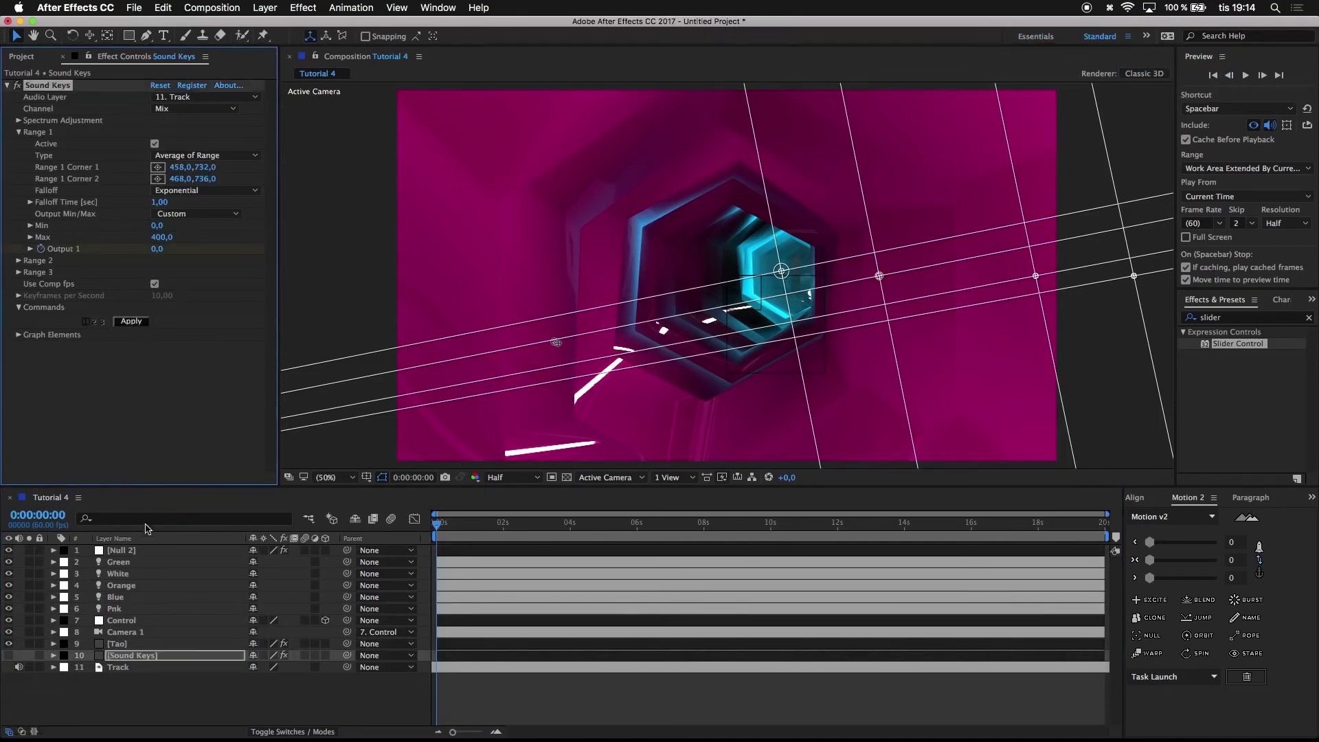
- Link the Slider property of Null 2 to Output 1 of the Sound Keys layer with an expression, and collapse the Sound Keys layer
left_click(134, 541)
left_click(133, 543)
left_click(131, 550)
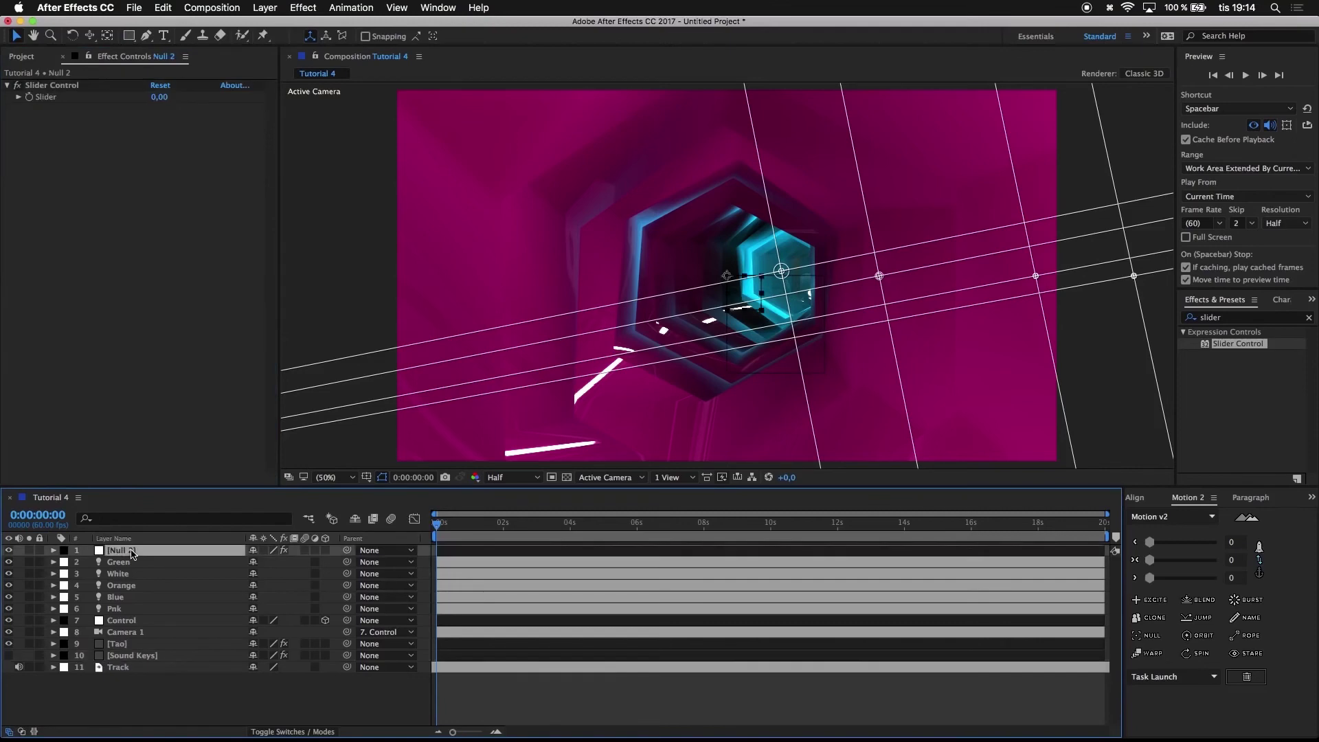
double_click(48, 99)
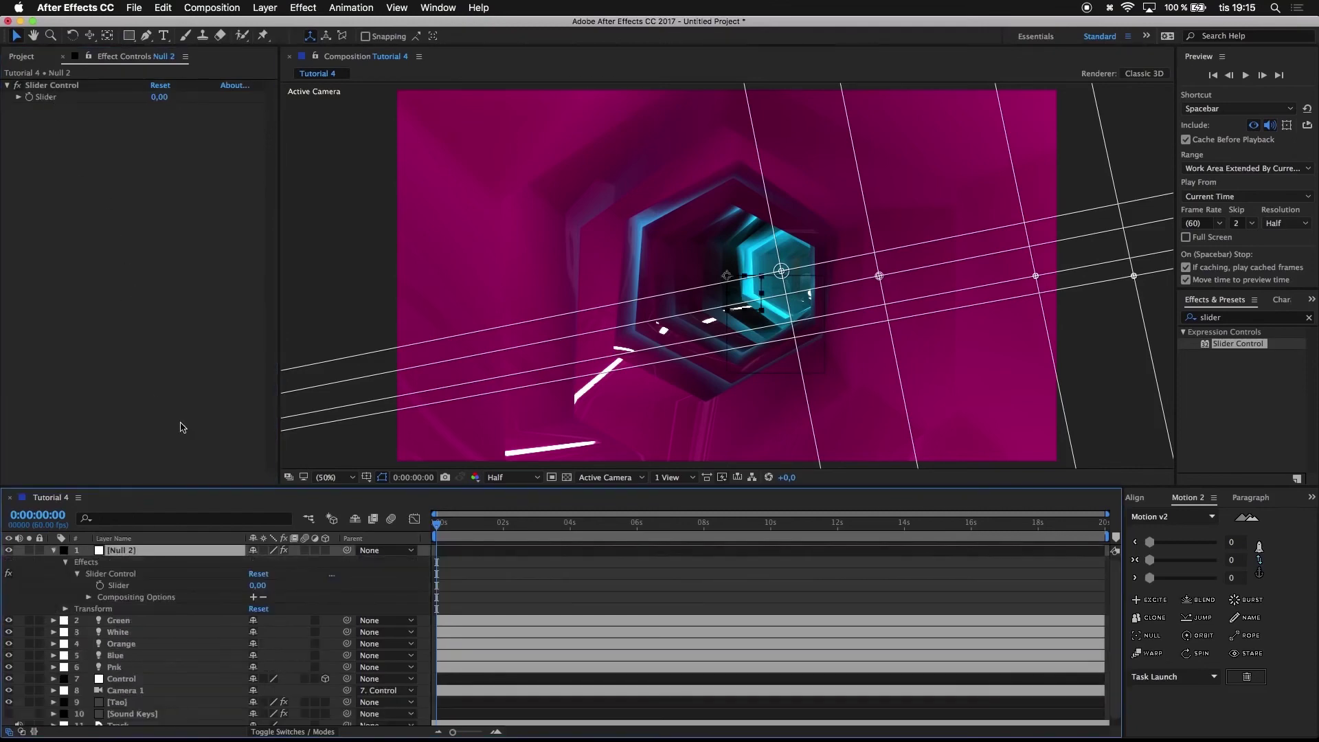
scroll(124, 624, "down", 1)
left_click(123, 708)
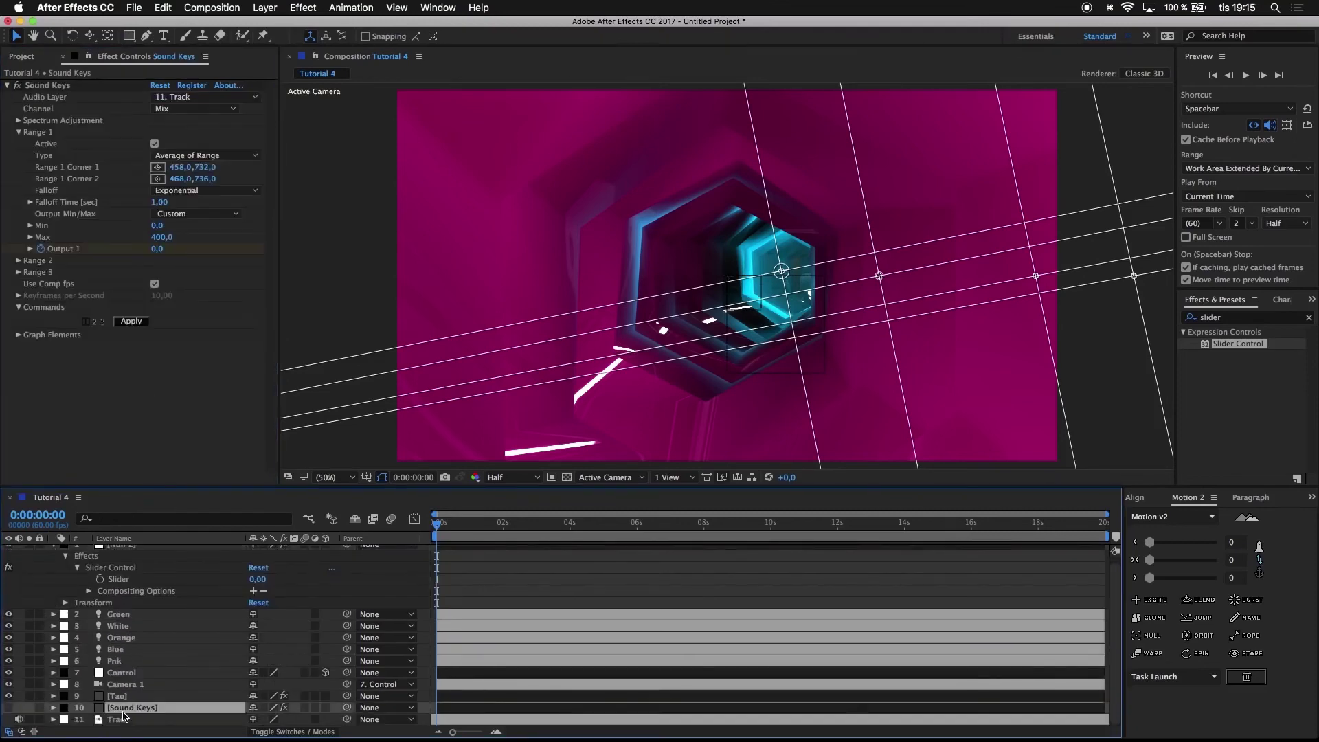
key("u")
scroll(133, 623, "down", 2)
scroll(133, 622, "up", 4)
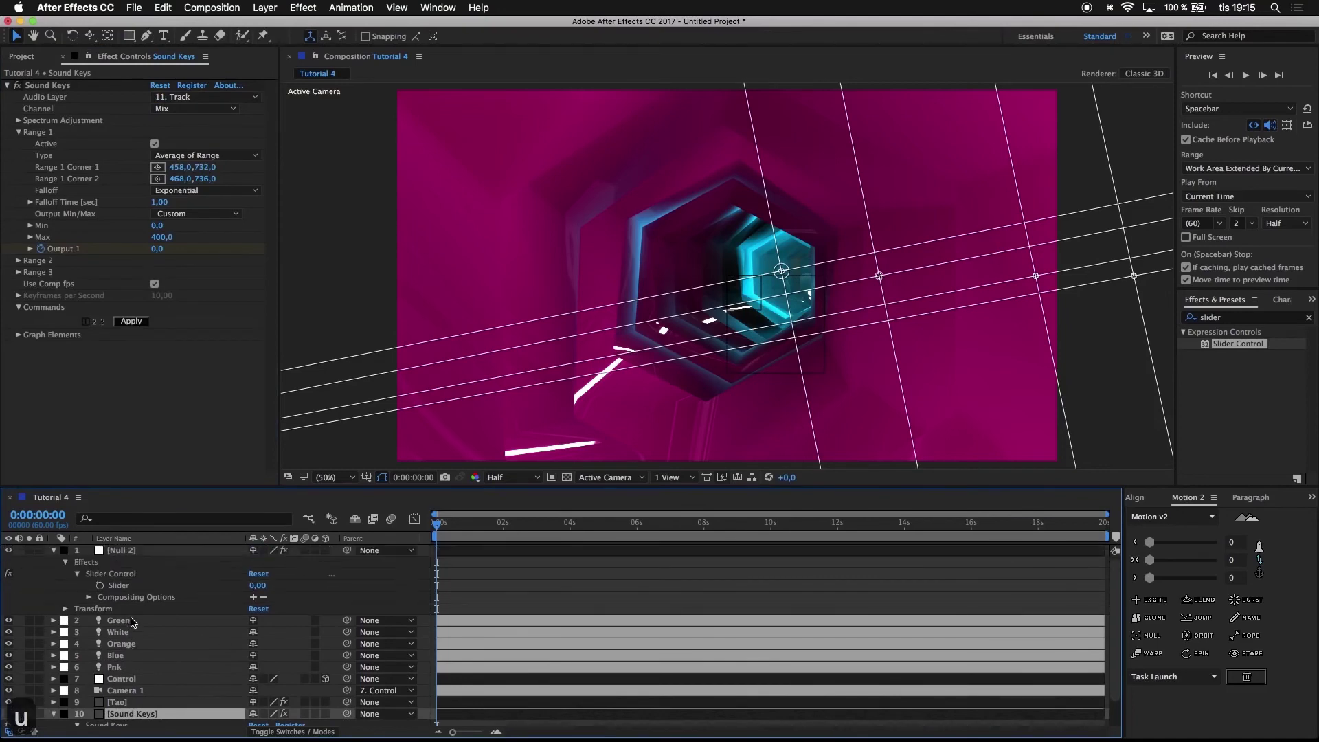
left_click(100, 586, "alt")
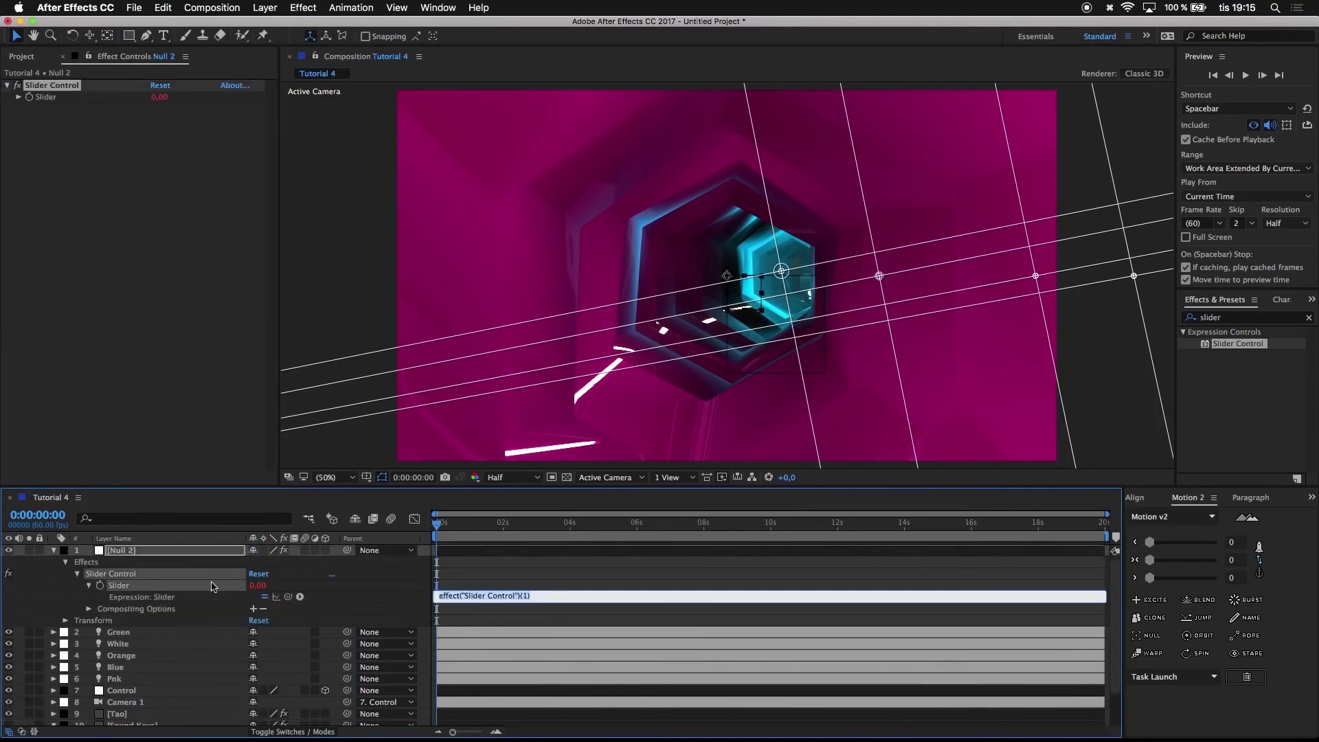
left_click_drag(281, 617, 161, 711)
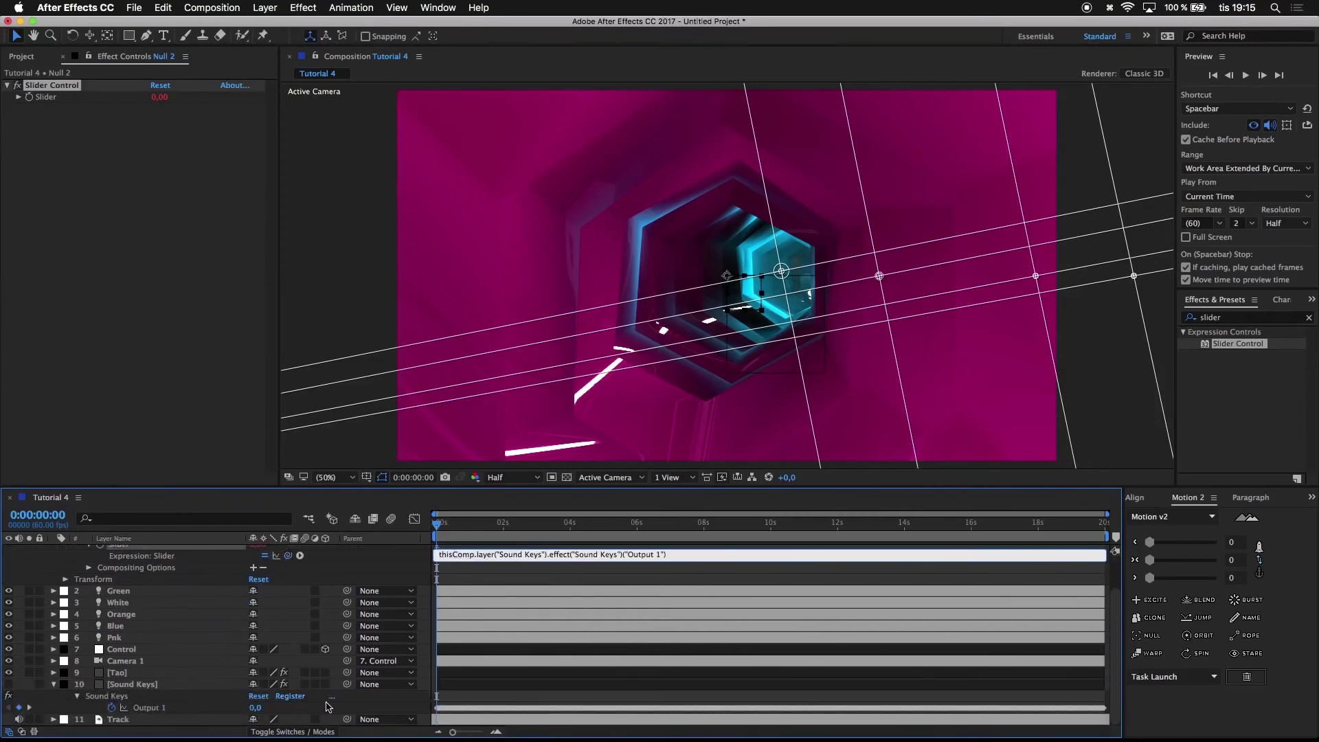
left_click(303, 707)
left_click(162, 687)
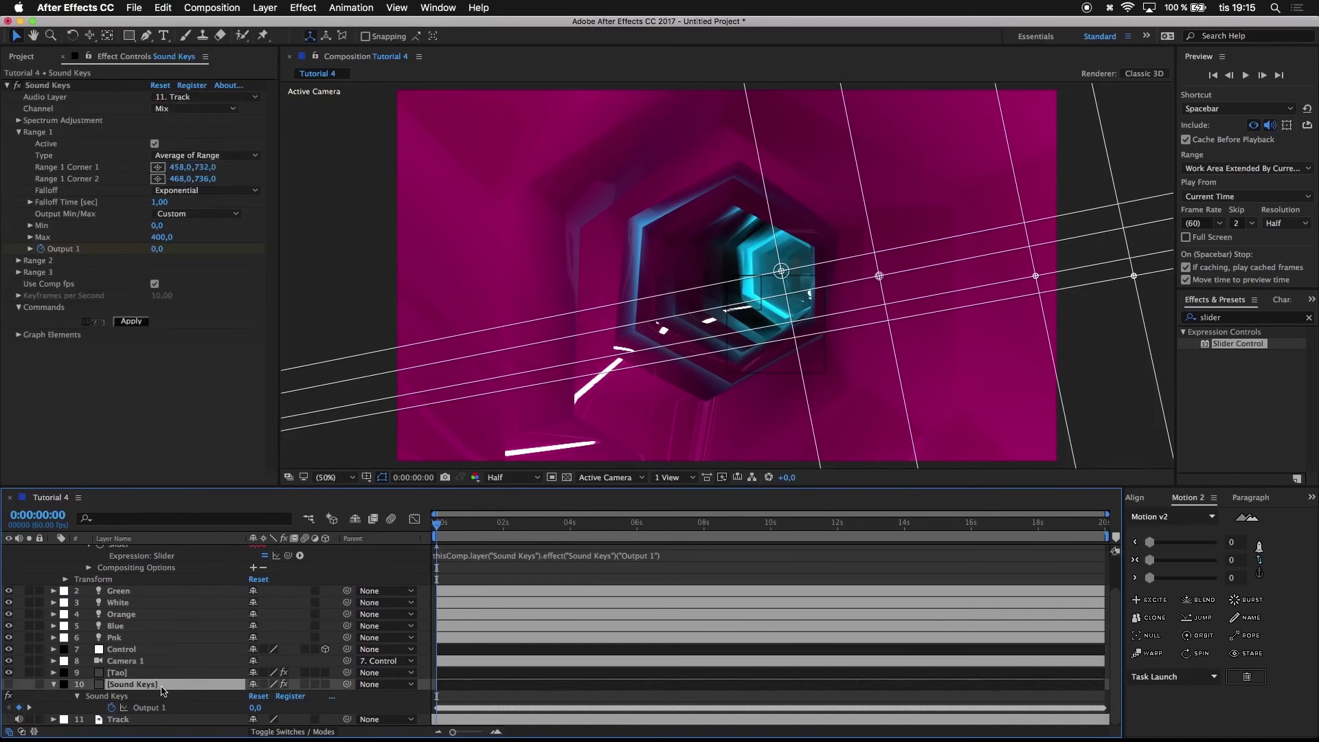
key("u")
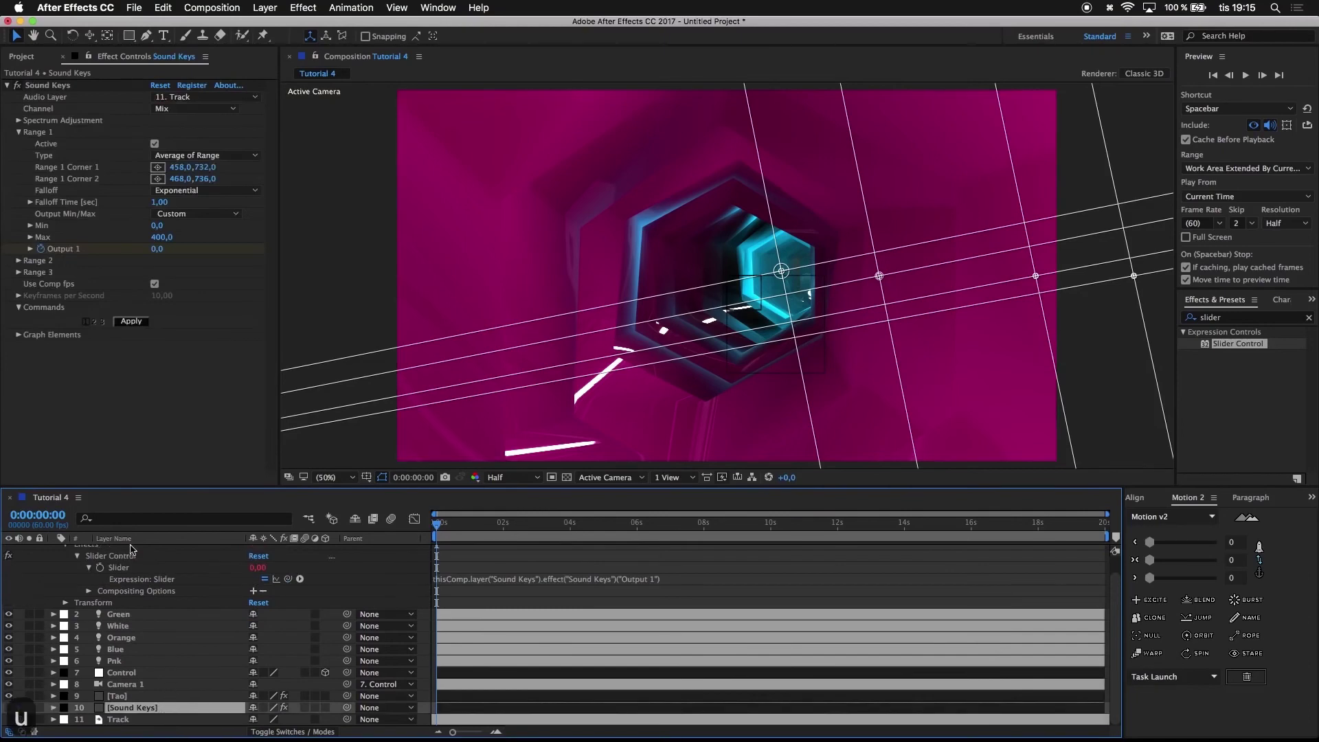
- Link the Green light's Intensity to Null 2's Slider with an expression, and collapse the Green layer
left_click(54, 616)
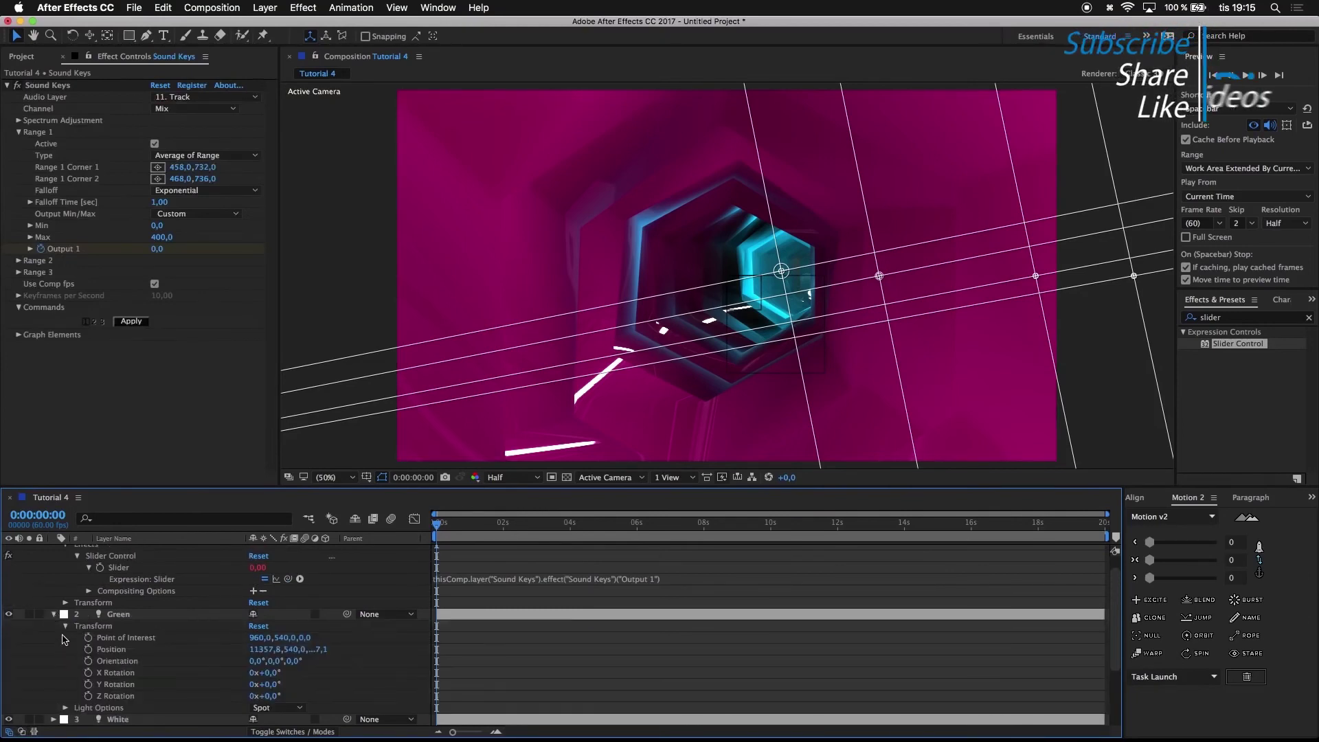
left_click(65, 626)
left_click(65, 638)
scroll(59, 654, "down", 1)
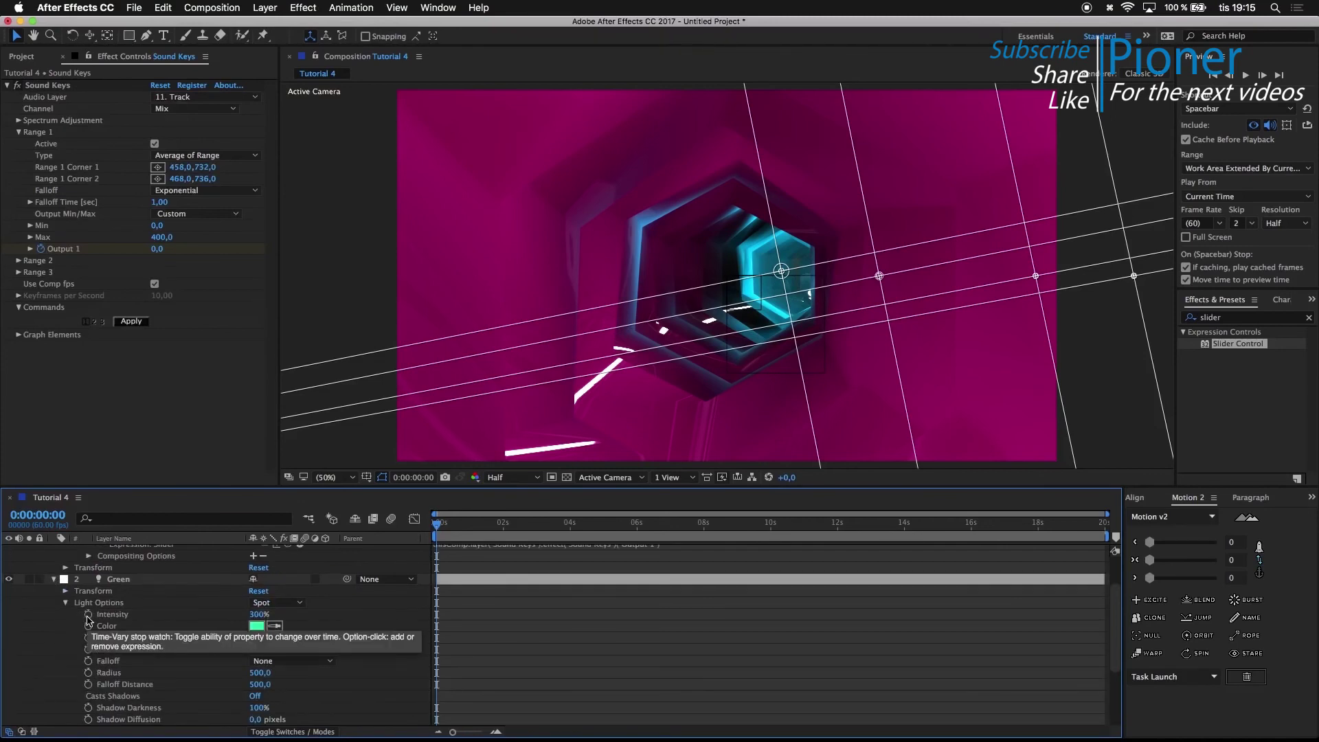
left_click(88, 614, "alt")
left_click_drag(287, 625, 149, 591)
left_click(344, 596)
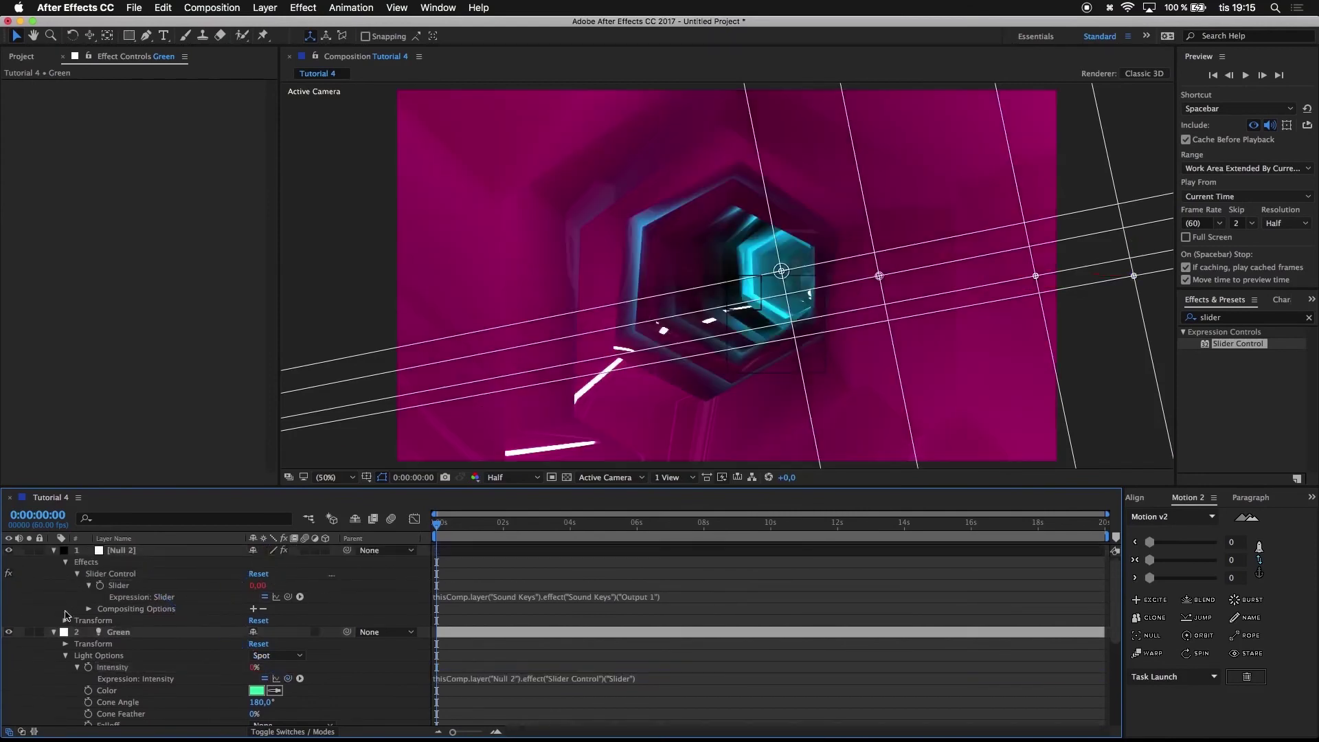
left_click(54, 632)
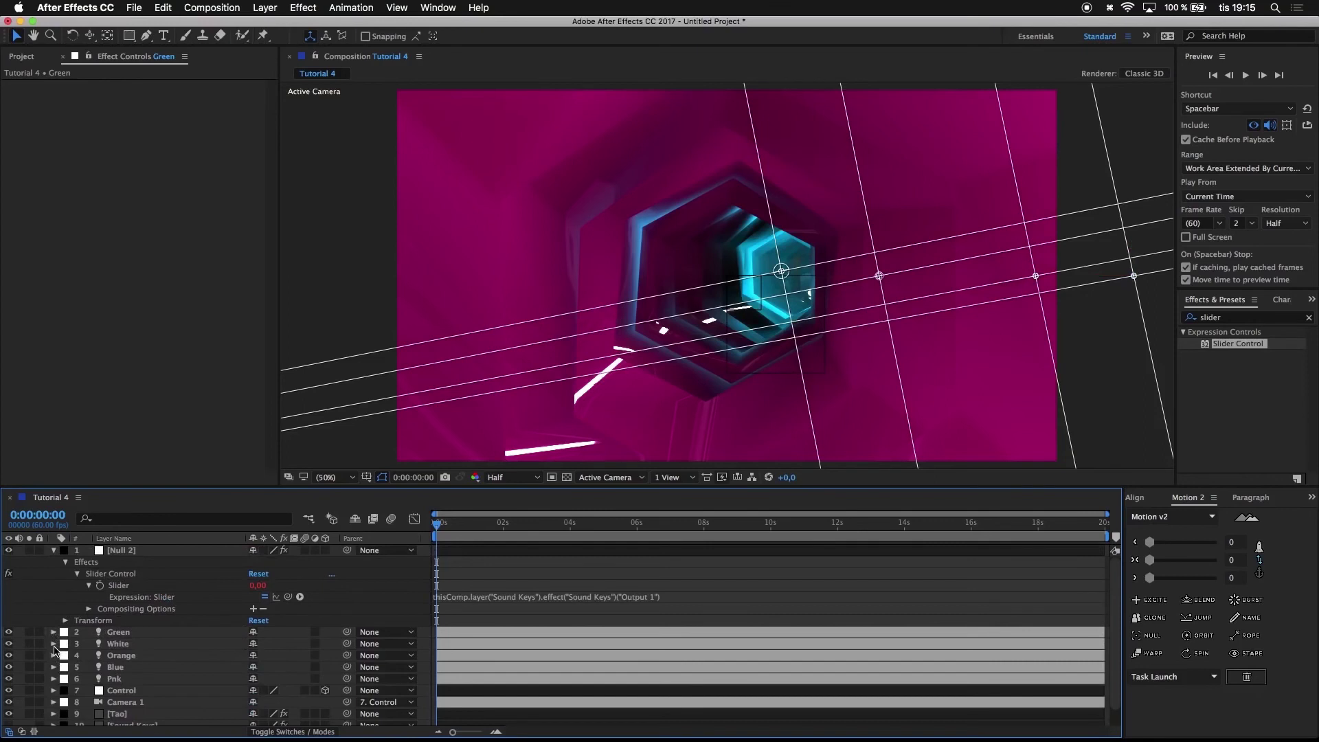
- Link the White light's Intensity to Null 2's Slider with an expression, and collapse the White layer
left_click(54, 644)
left_click(66, 639)
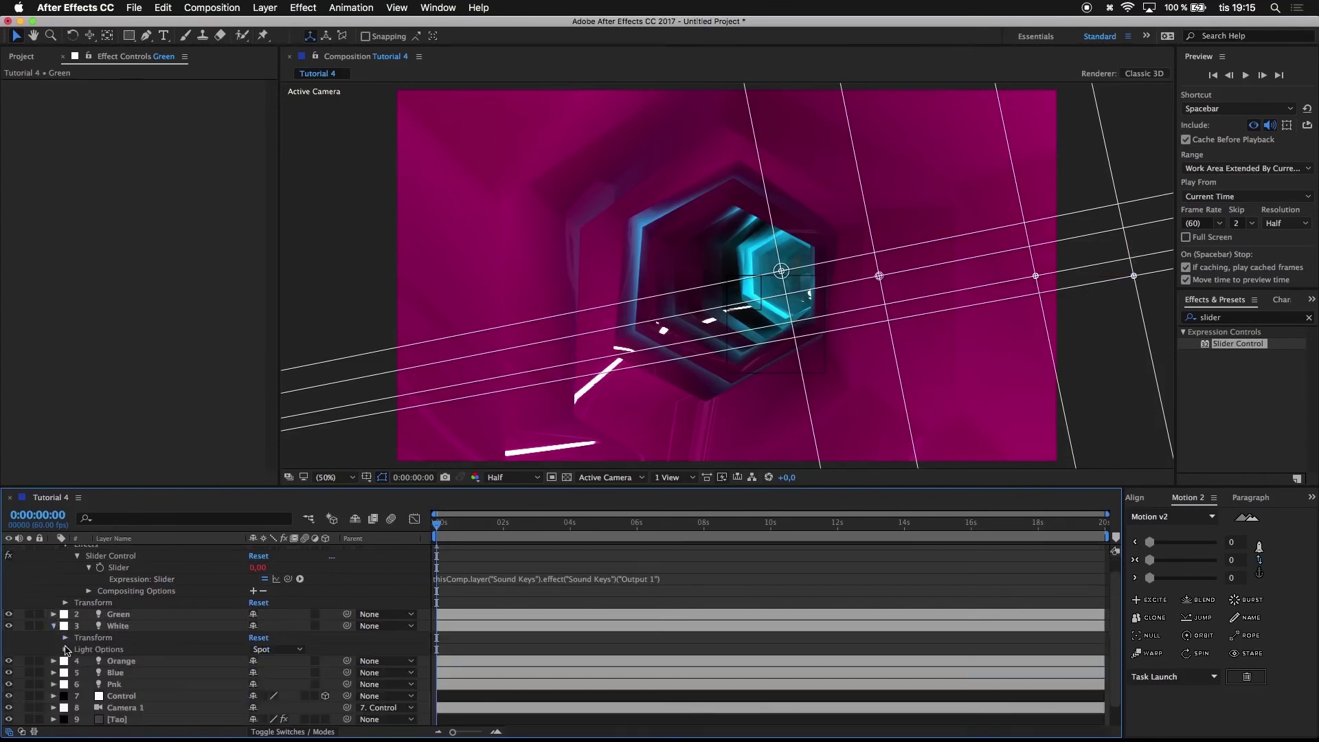
left_click(66, 650)
left_click(89, 615, "alt")
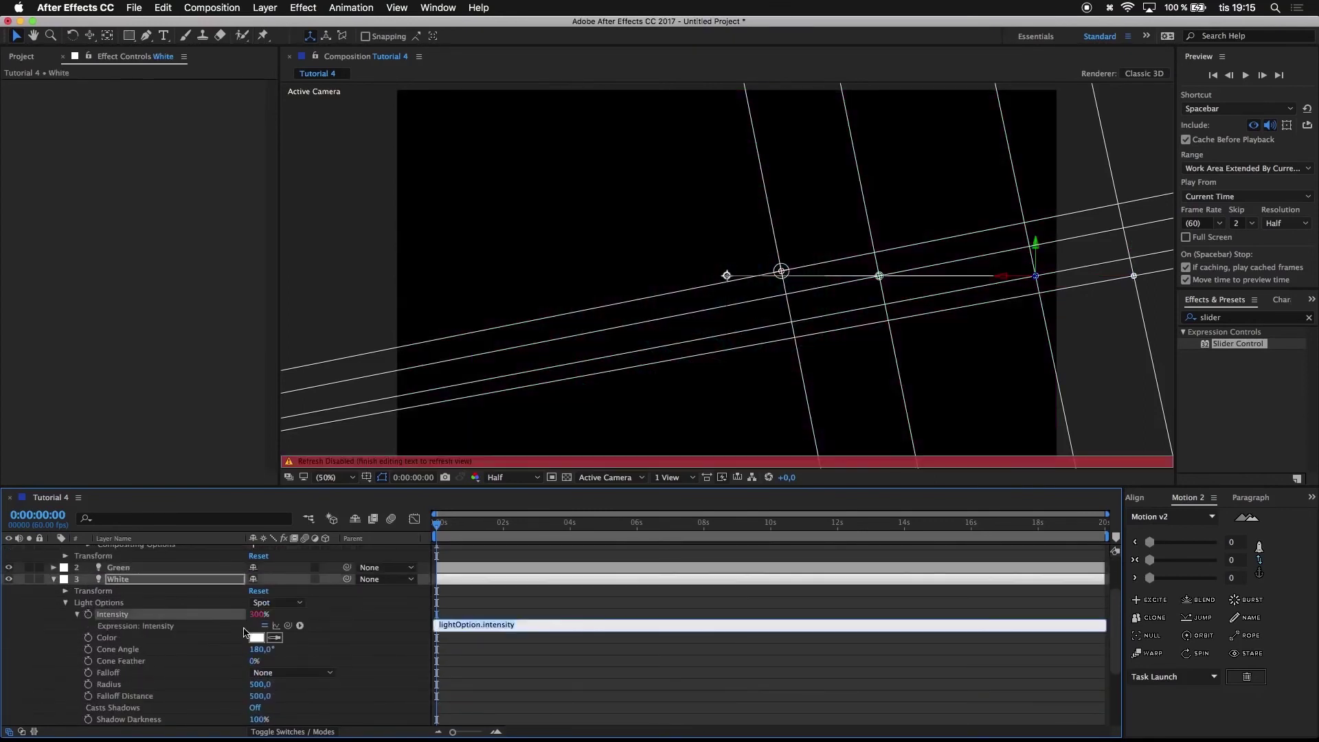
left_click_drag(288, 626, 143, 589)
left_click(51, 607)
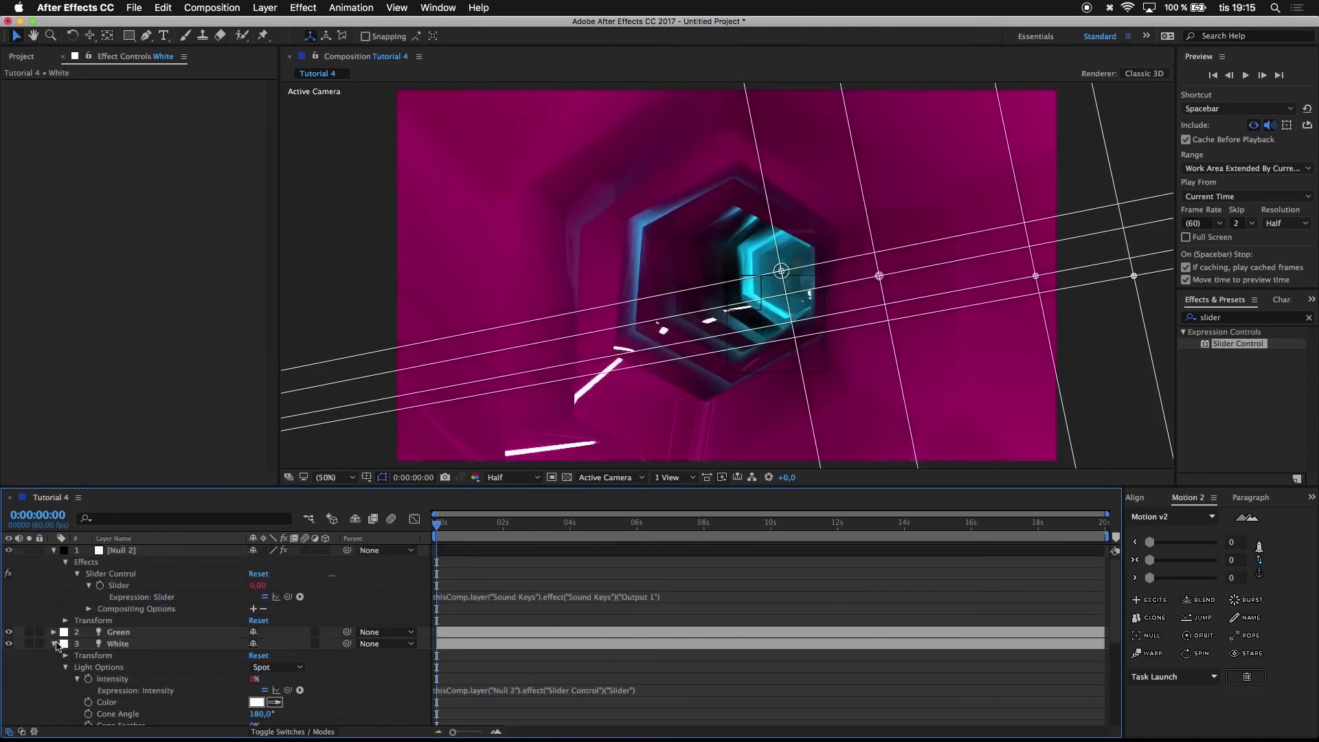
left_click(54, 644)
- Link the Orange light's Intensity to Null 2's Slider with an expression, and collapse the Orange layer
left_click(55, 656)
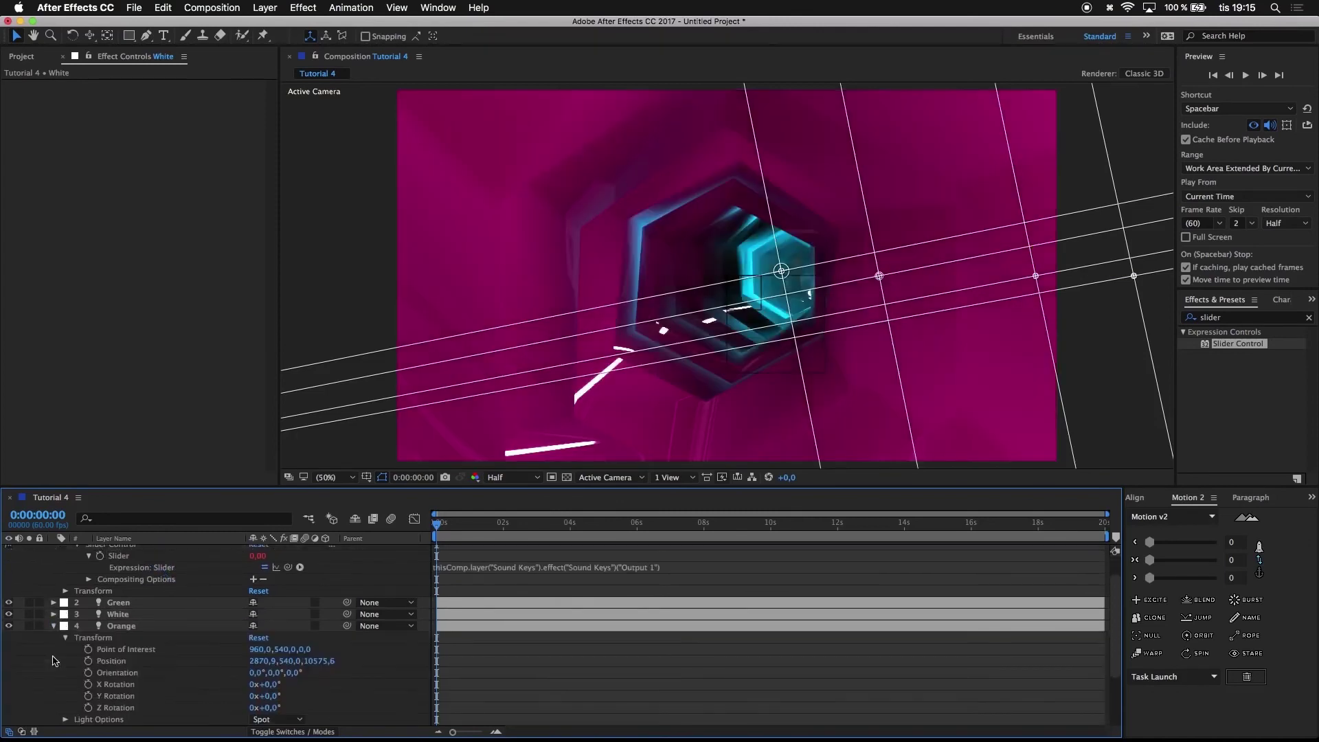
left_click(66, 638)
left_click(65, 650)
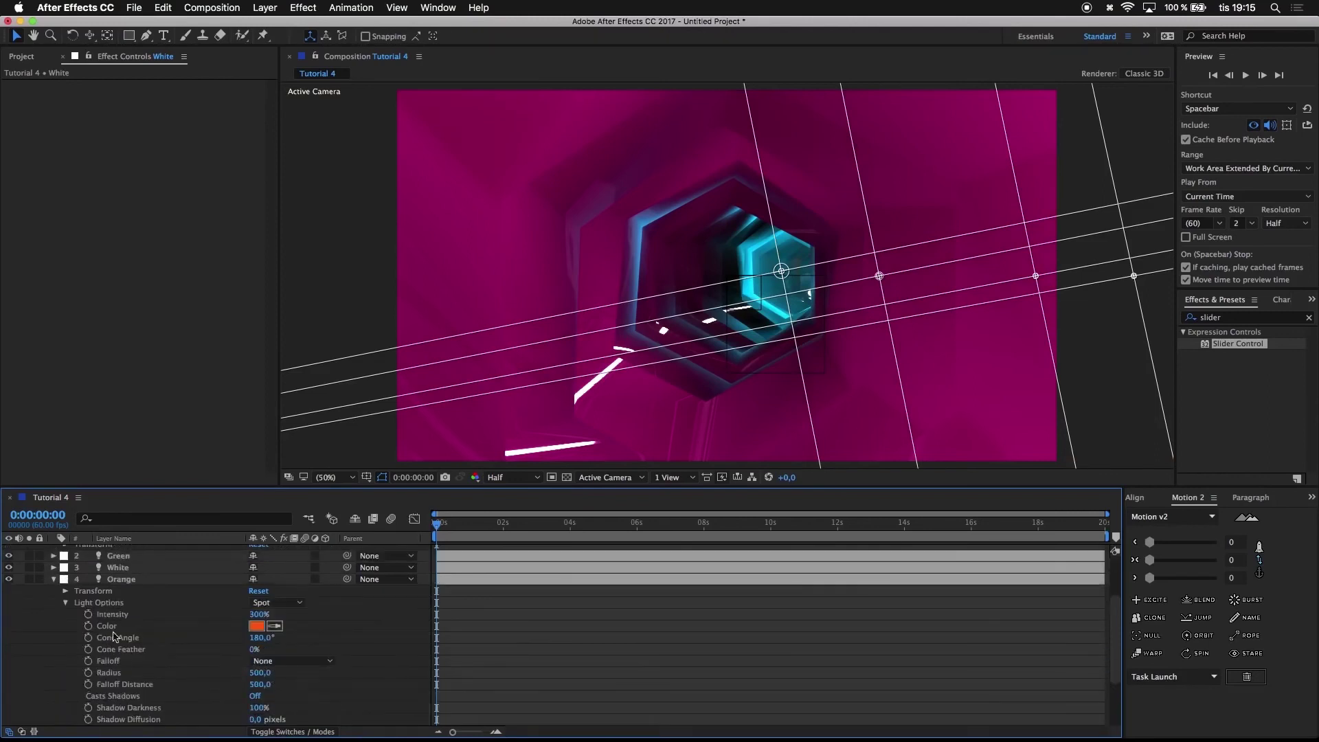
left_click(88, 614, "alt")
left_click_drag(288, 626, 140, 587)
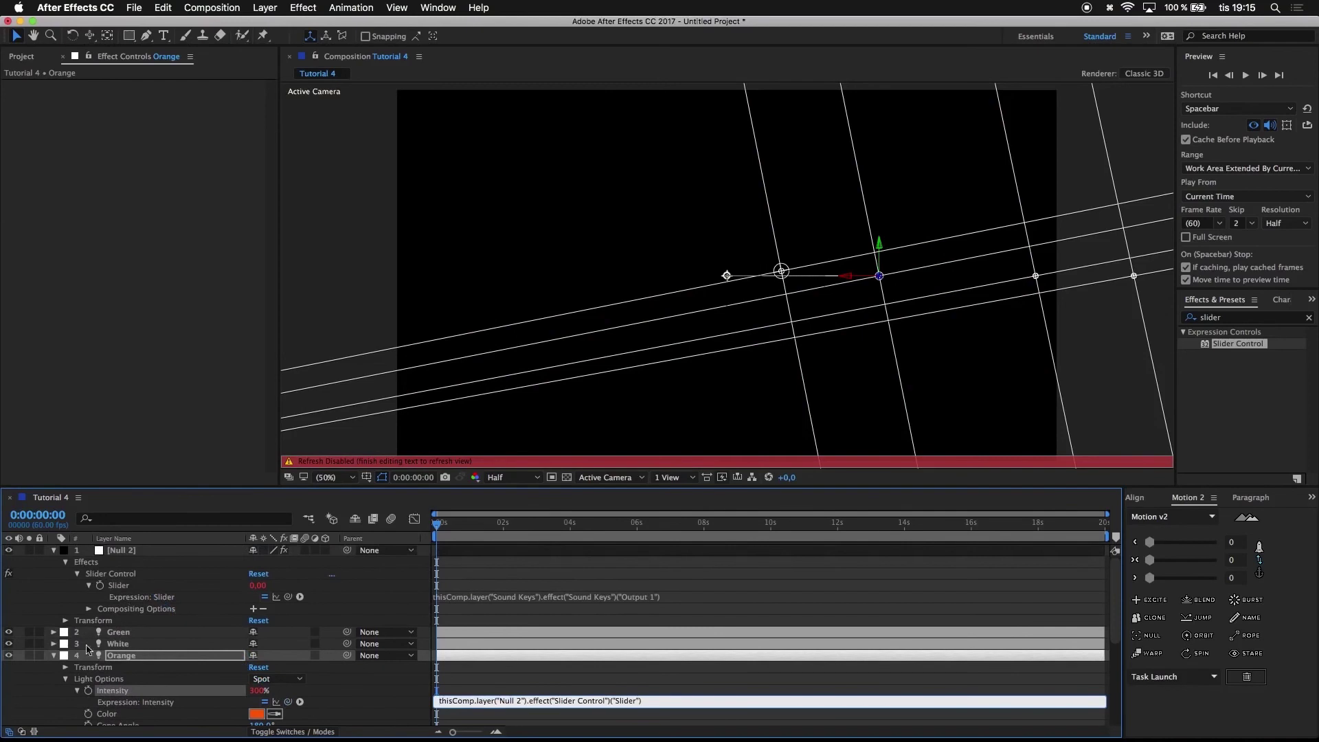
left_click(54, 657)
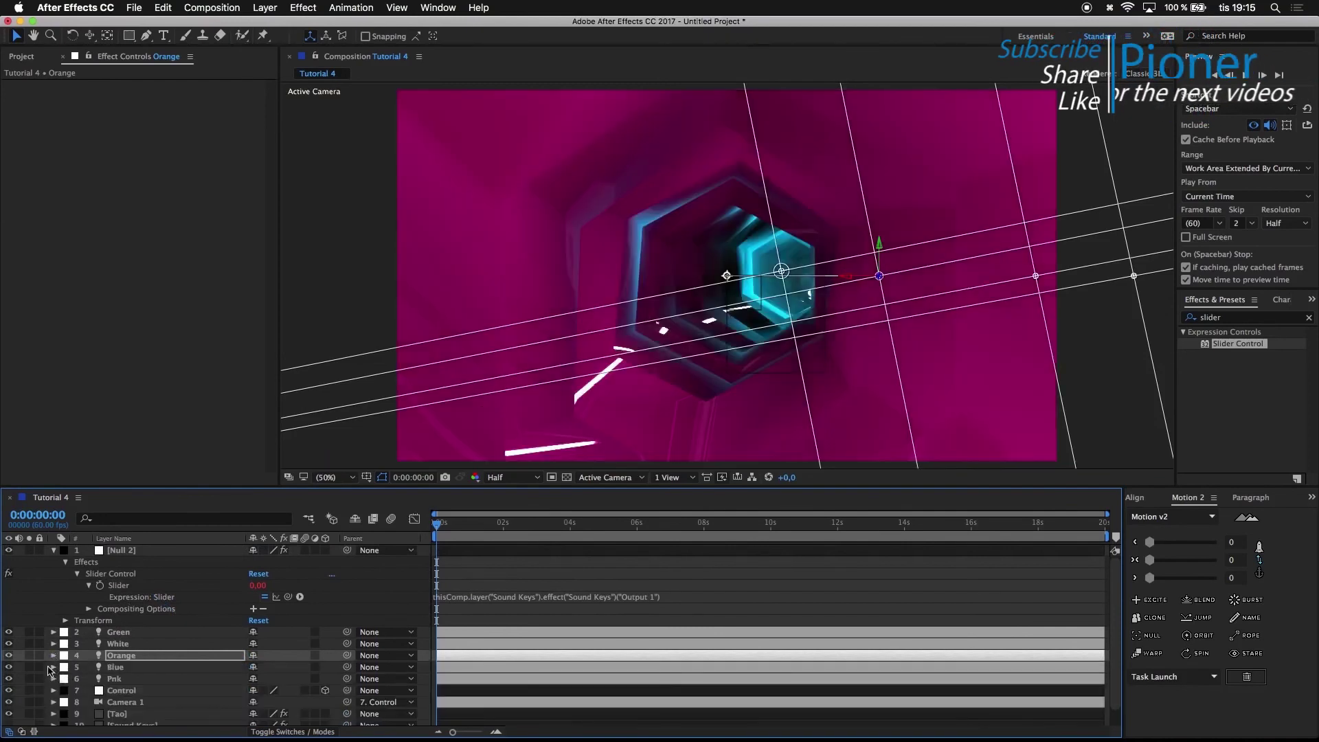
- Link the Blue light's Intensity to Null 2's Slider with an expression, and collapse the Blue layer
left_click(54, 667)
scroll(76, 675, "down", 2)
left_click(65, 639)
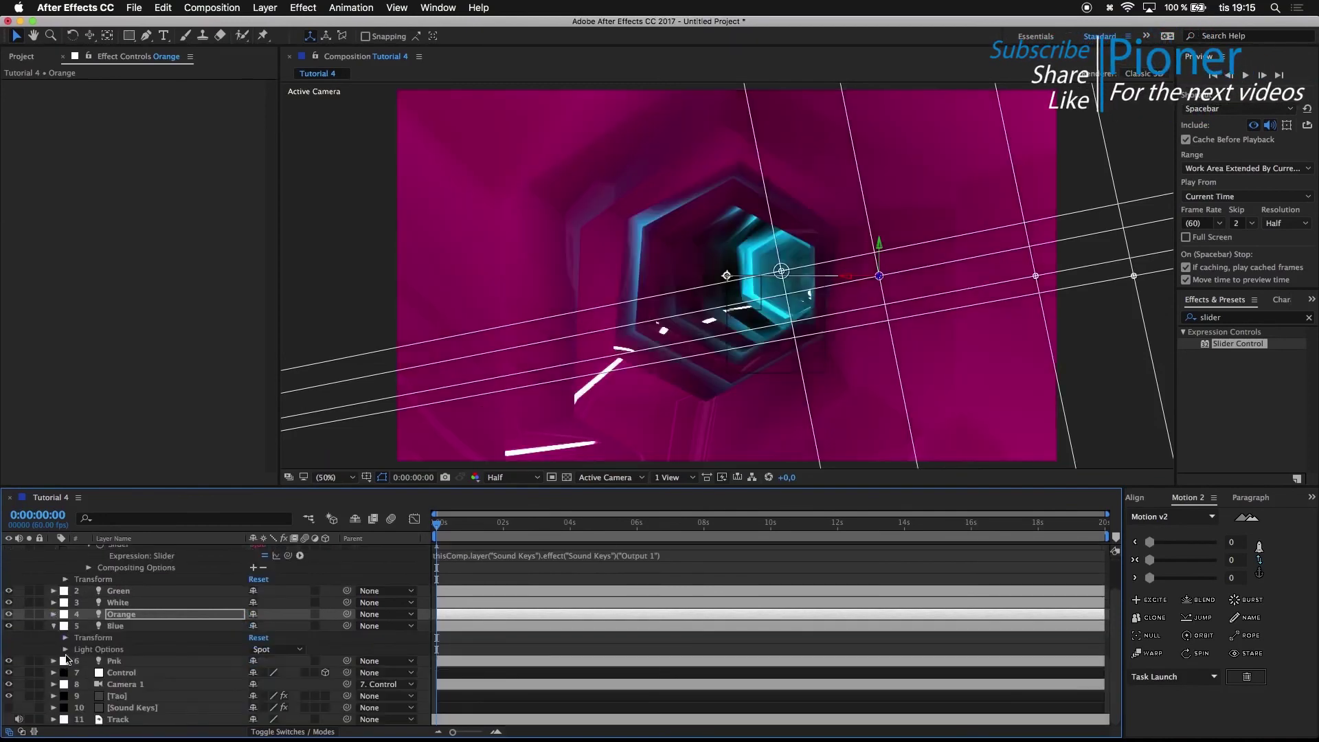
left_click(65, 649)
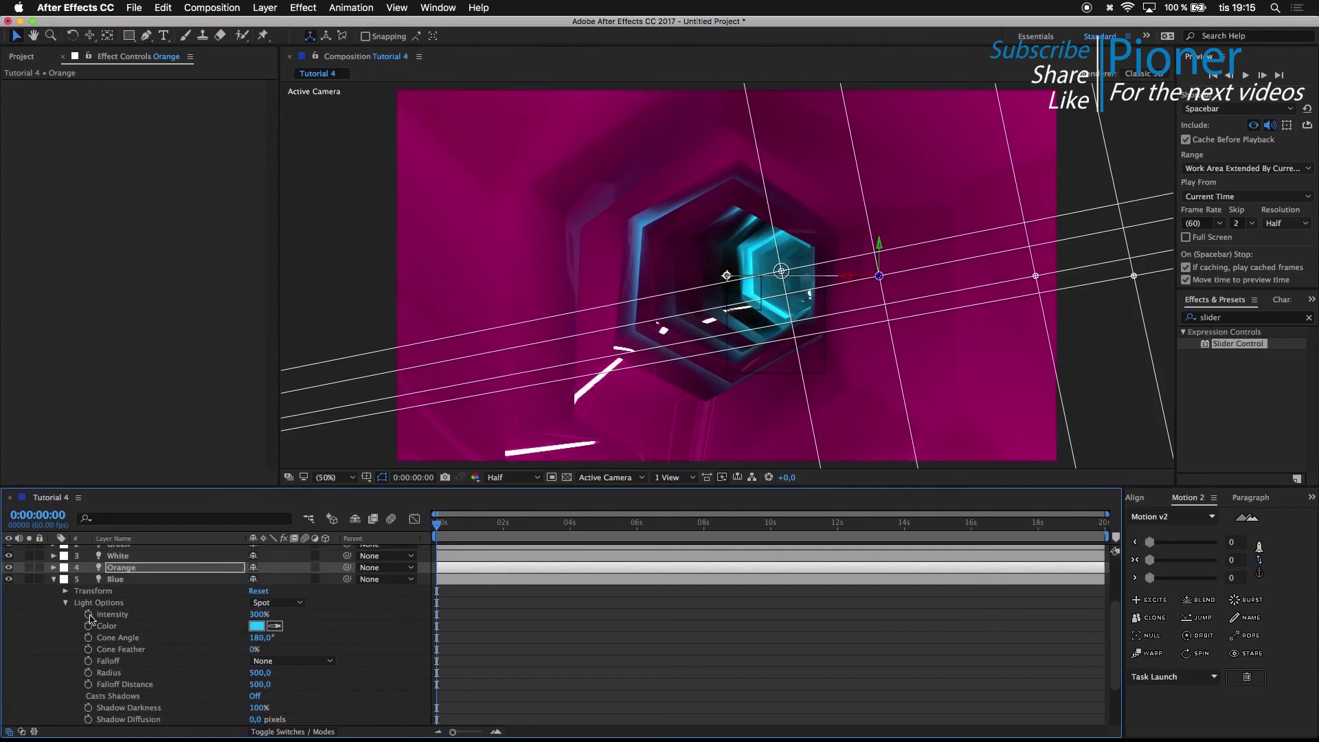
left_click(88, 614, "alt")
left_click_drag(288, 626, 113, 589)
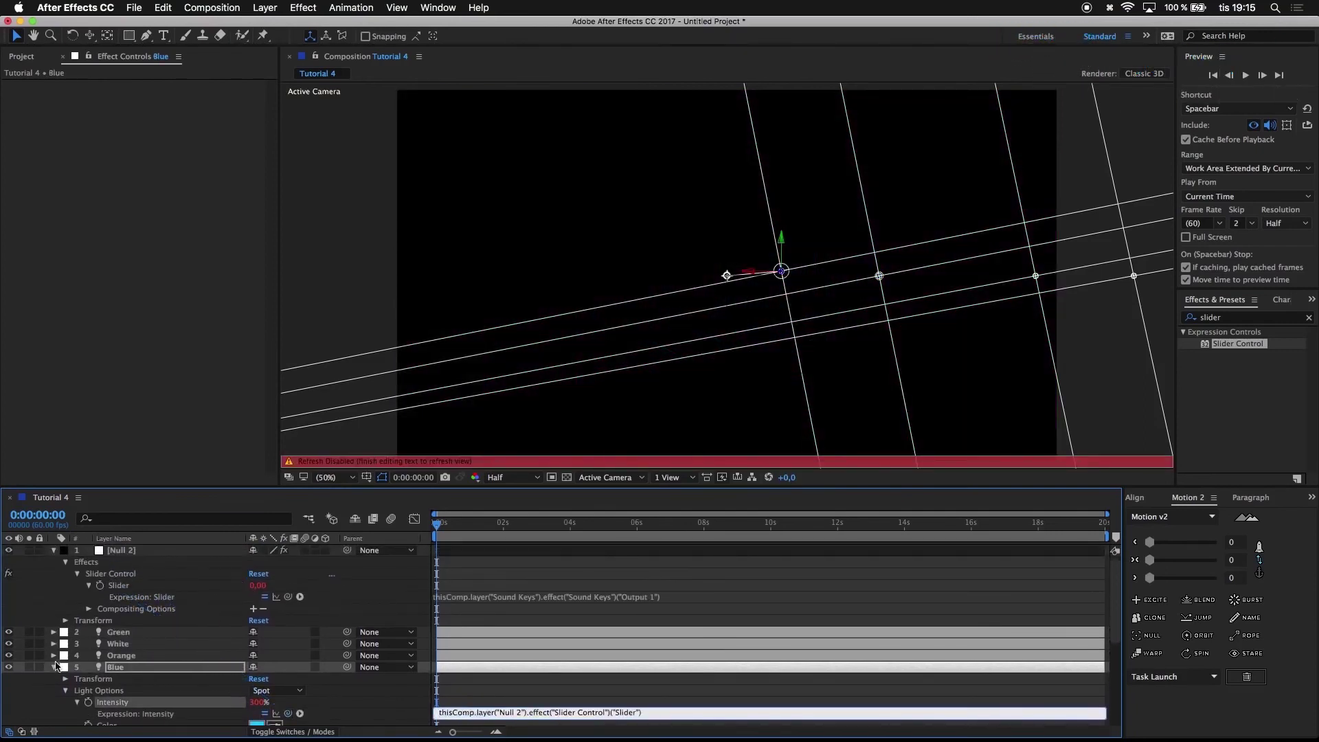
left_click(40, 689)
left_click(54, 667)
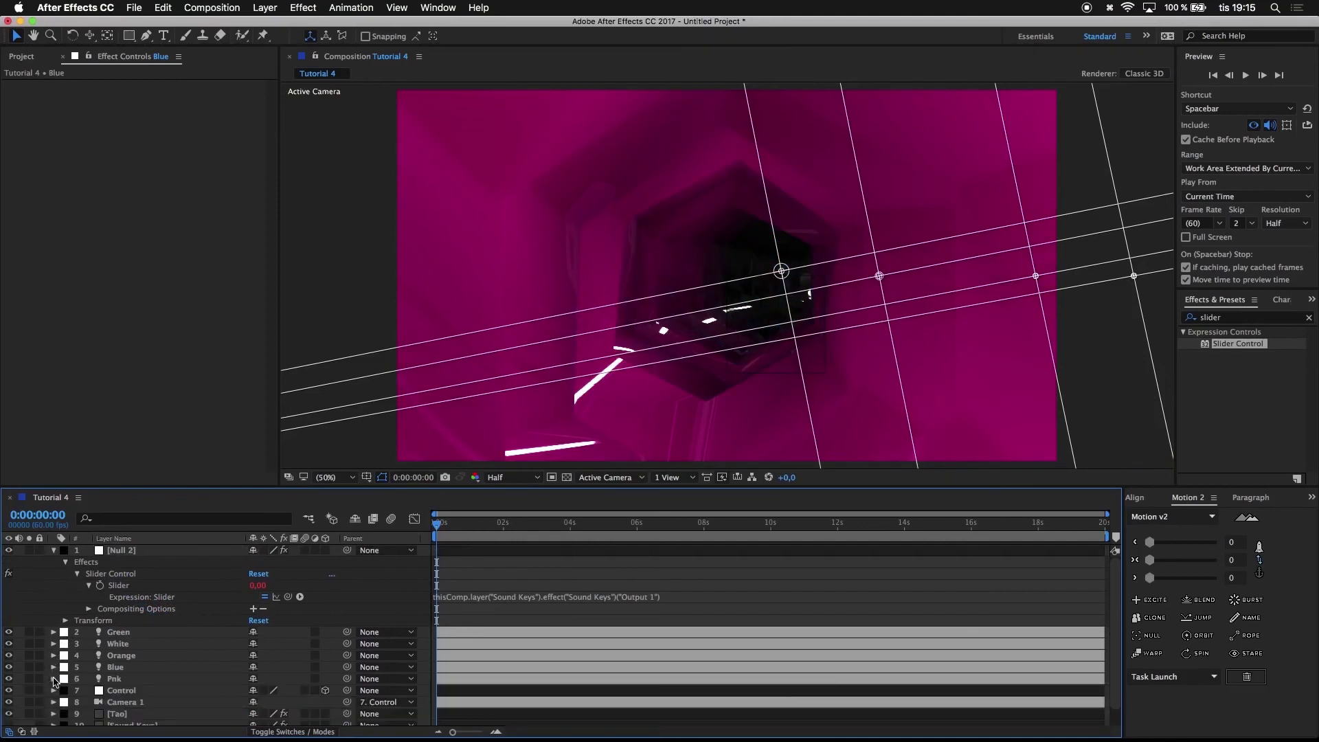
- Link the Pnk light's Intensity to Null 2's Slider with an expression, and collapse all layers in the timeline
left_click(54, 679)
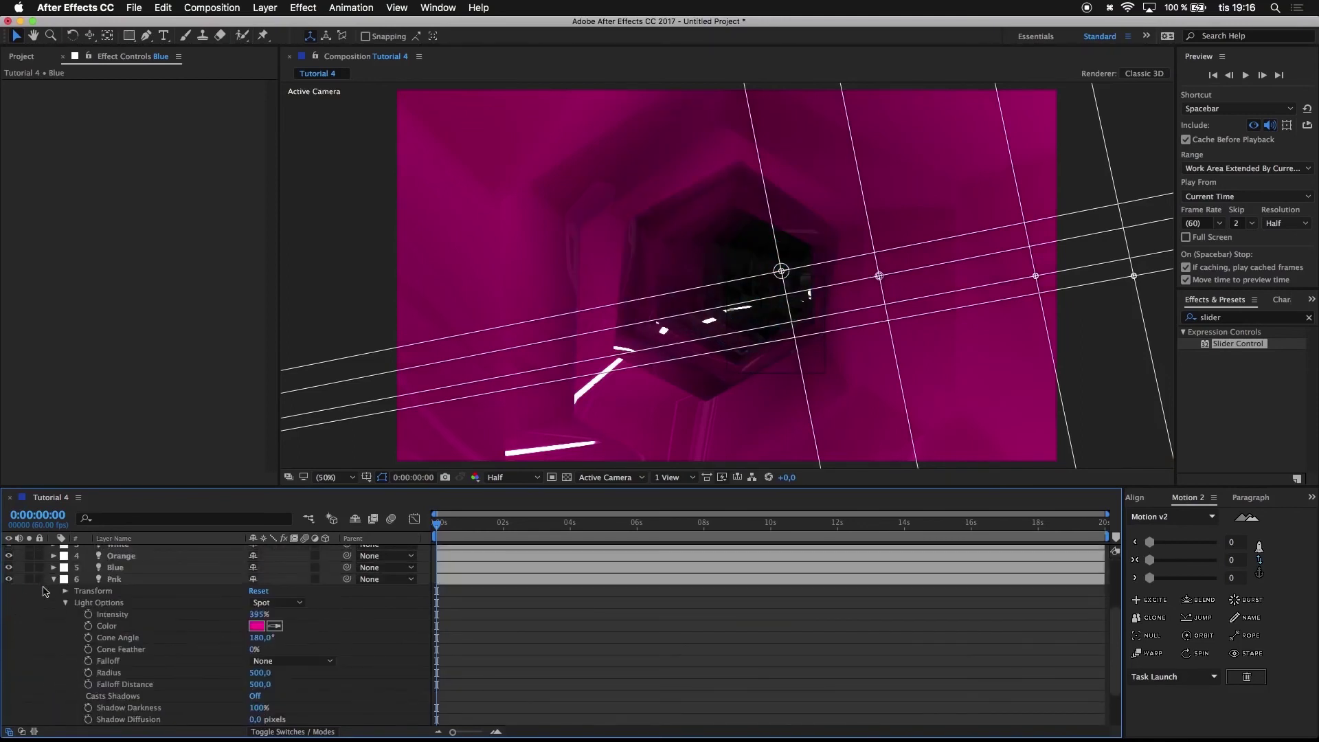
left_click(90, 616, "alt")
left_click_drag(286, 628, 138, 588)
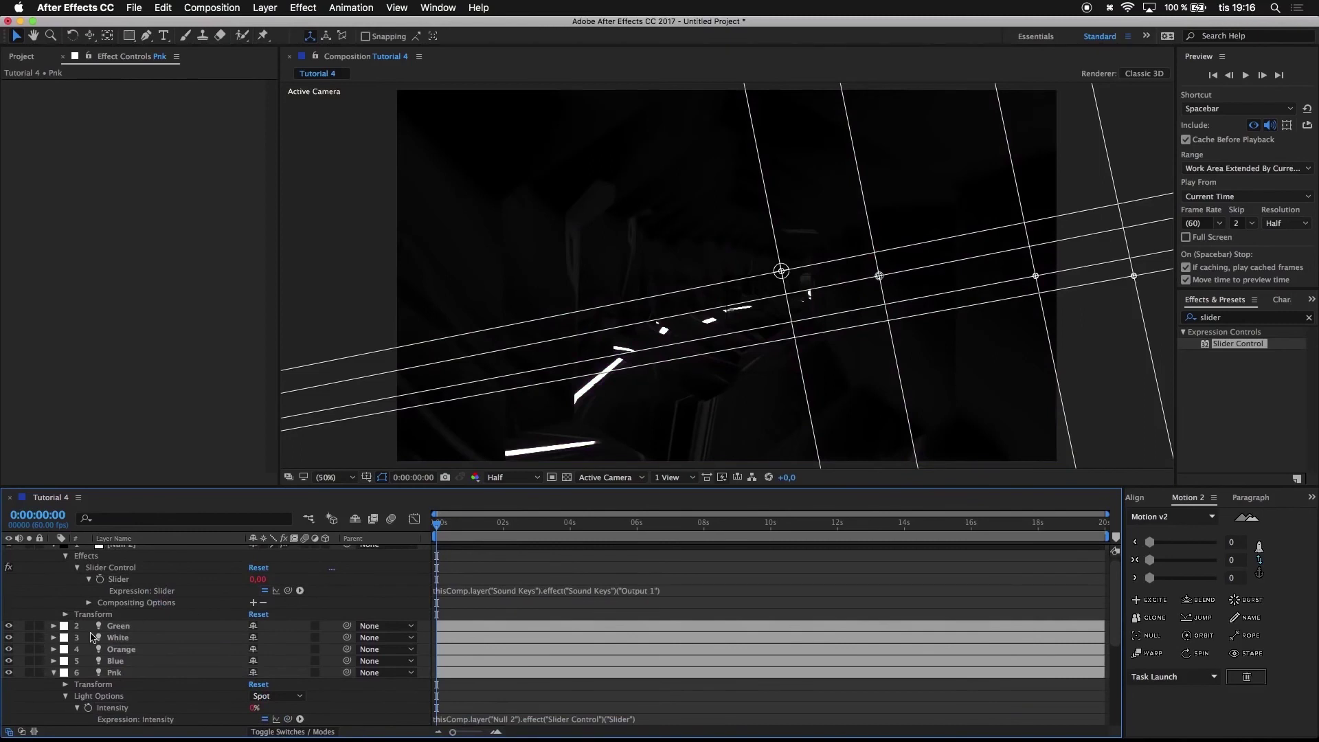
key("super+a")
key("u")
key("u")
left_click(182, 689)
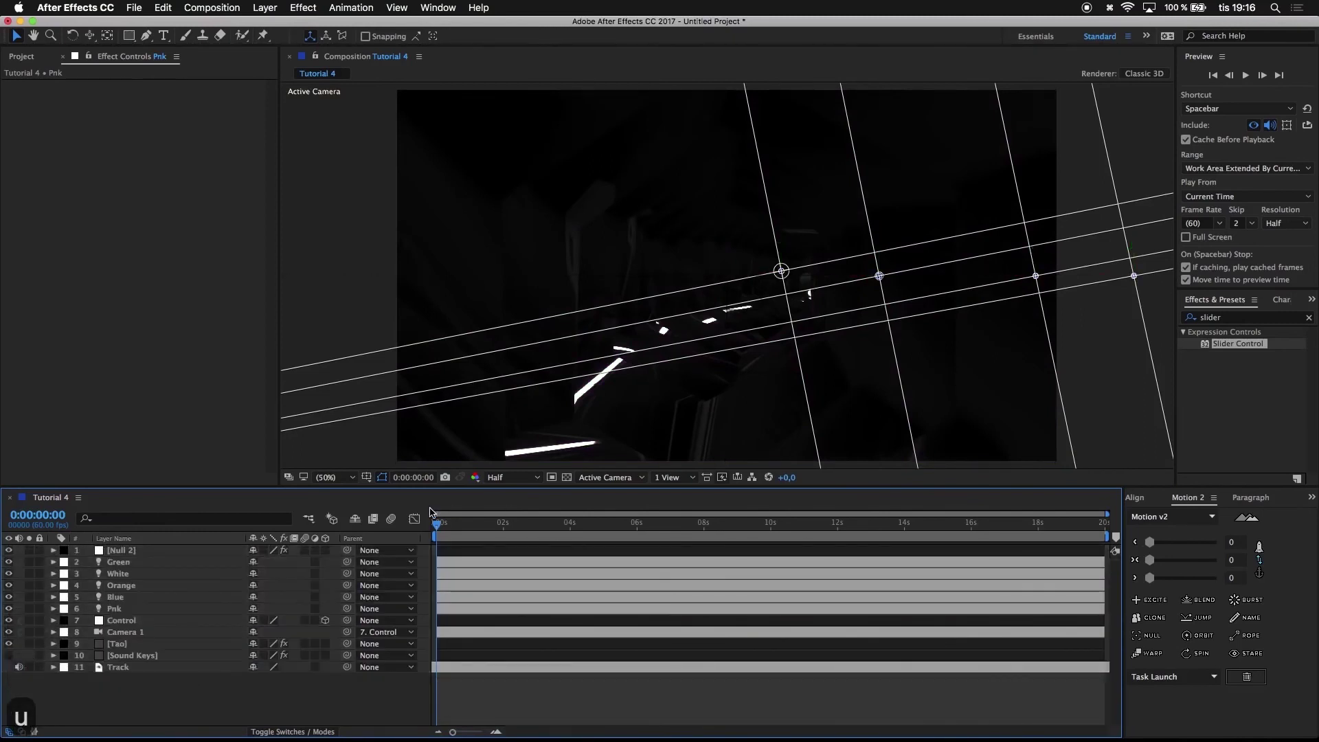
- Preview the Tutorial 4 composition, scrub back through it to check the light reactions, and return to the first frame
key("space")
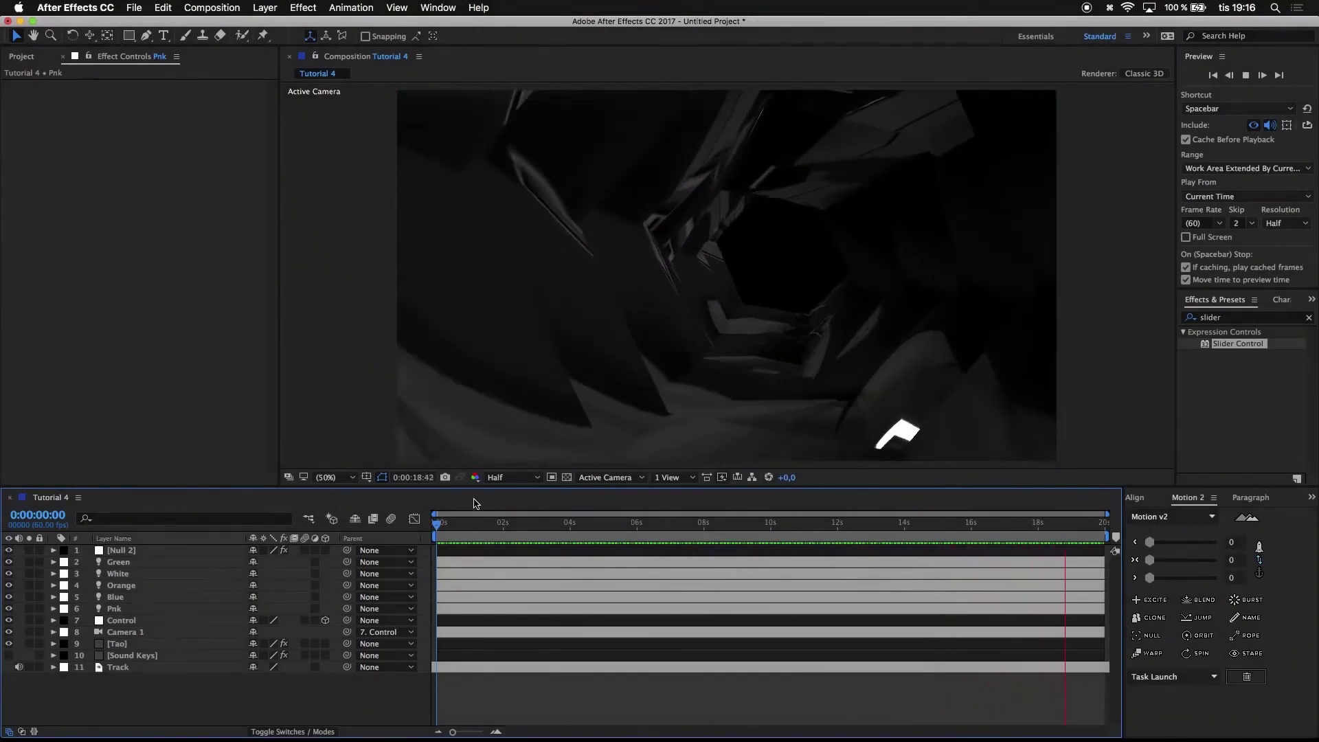
key("space")
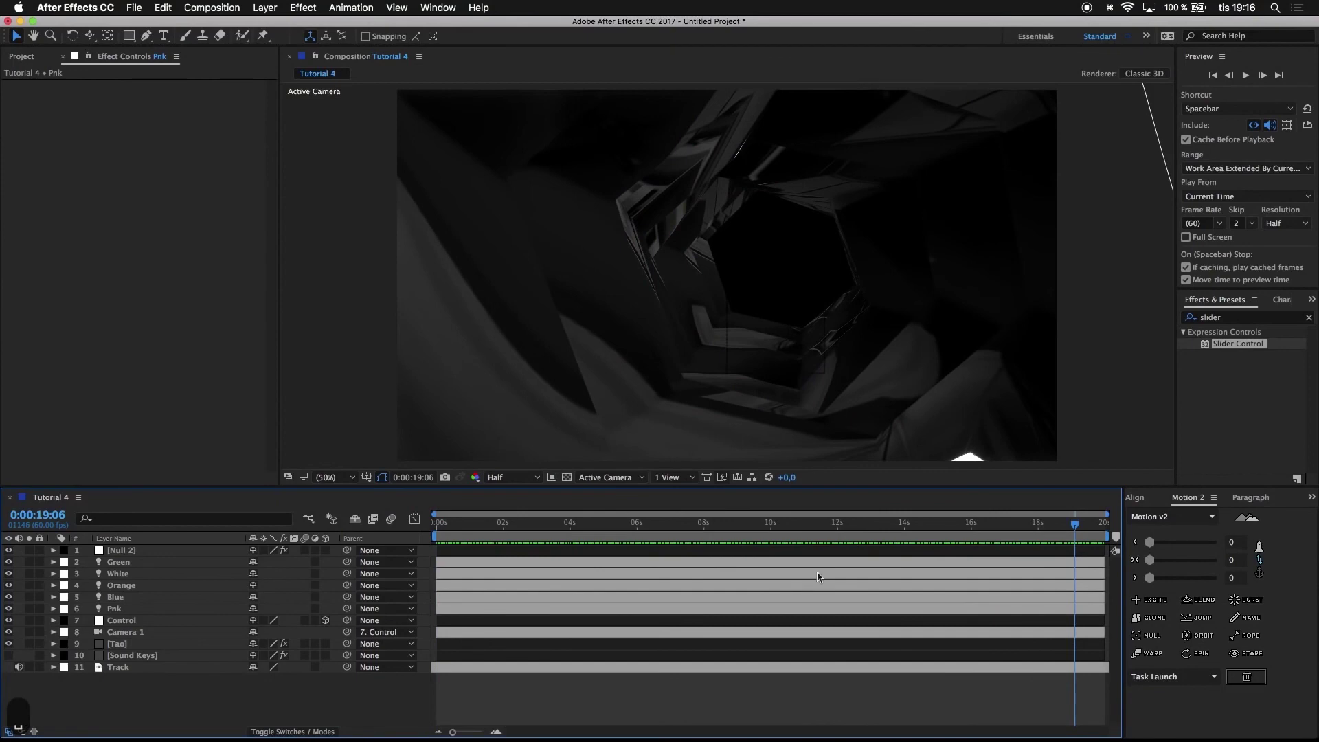
left_click_drag(1057, 527, 608, 544)
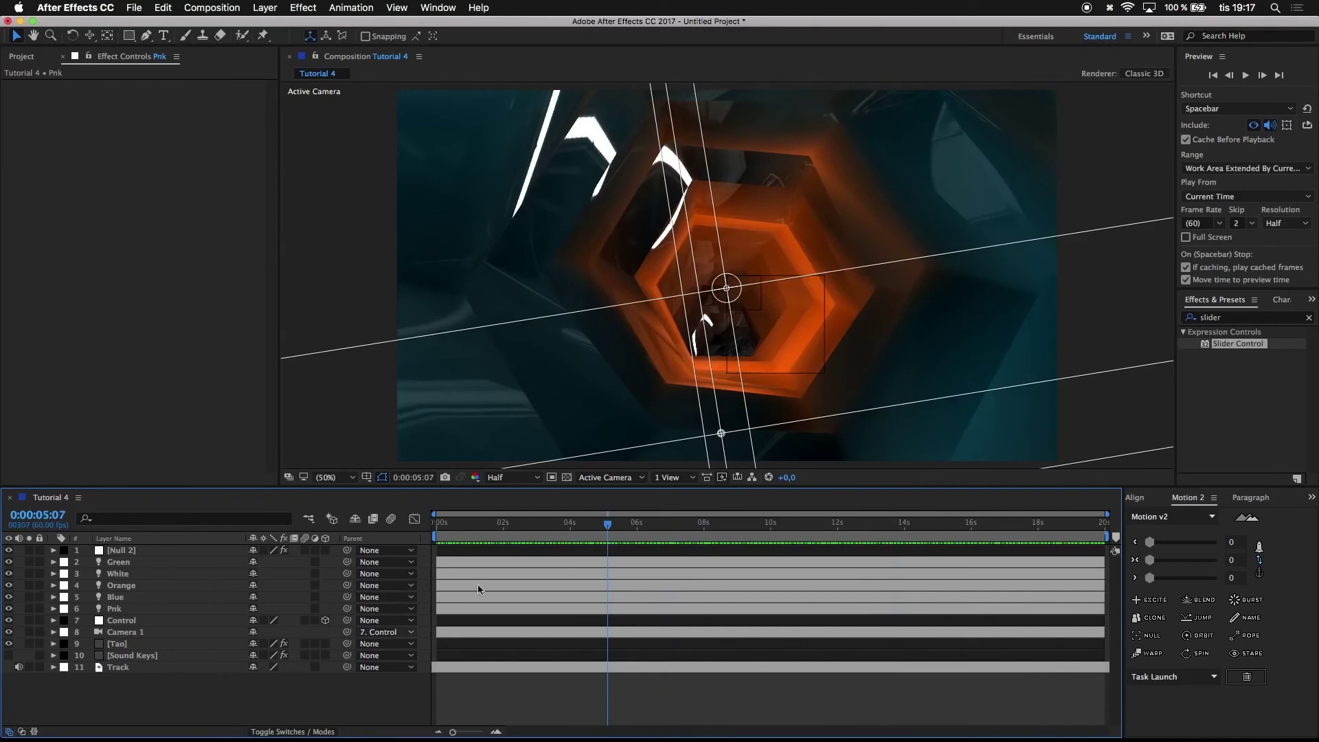
left_click_drag(608, 527, 448, 539)
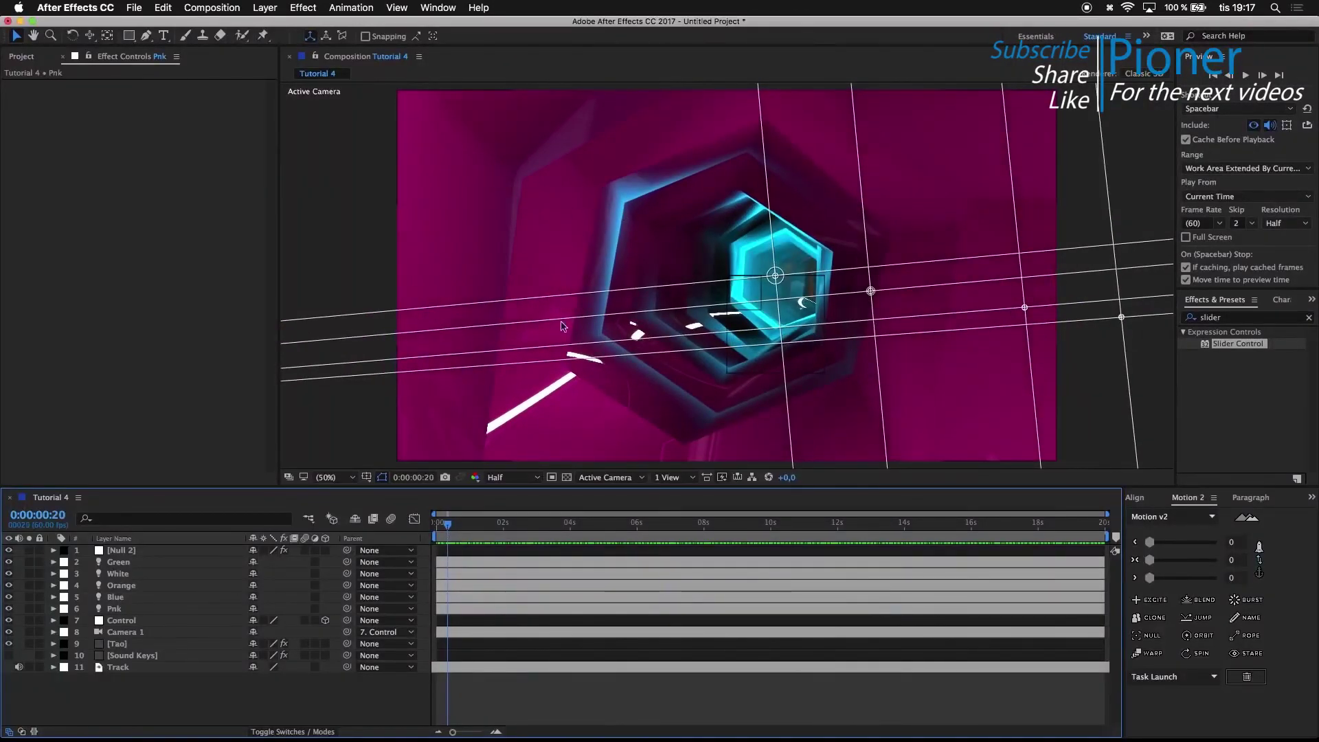
left_click_drag(479, 533, 407, 525)
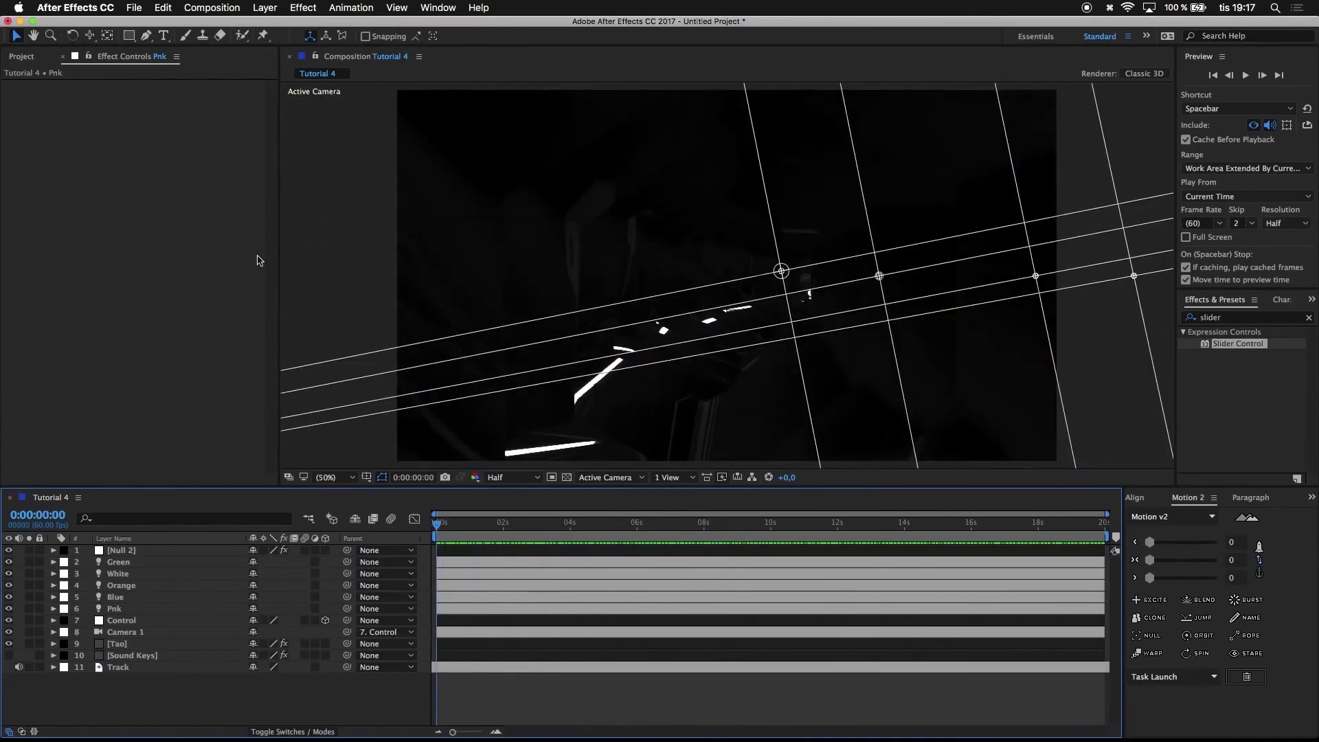